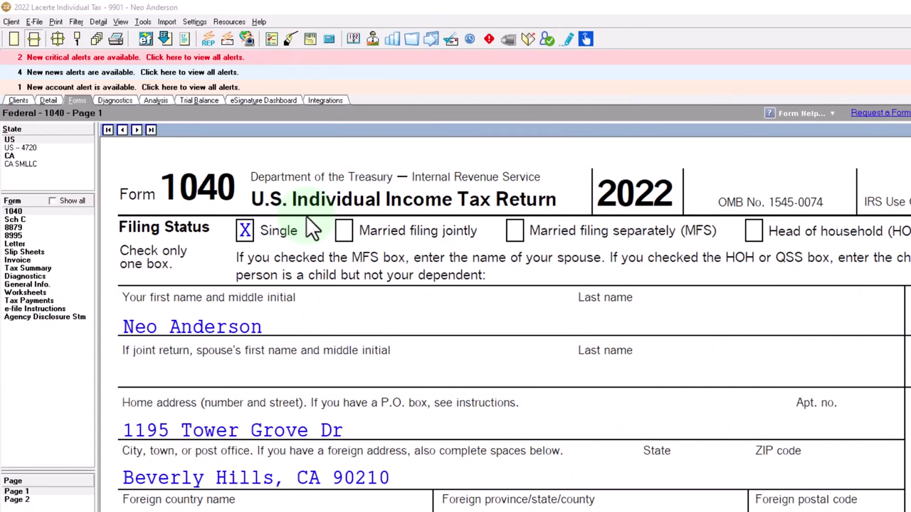
Step: Examine page 1 of Form 1040 from filing status down to taxable income, and open page 2
scroll(313, 227, down, 3)
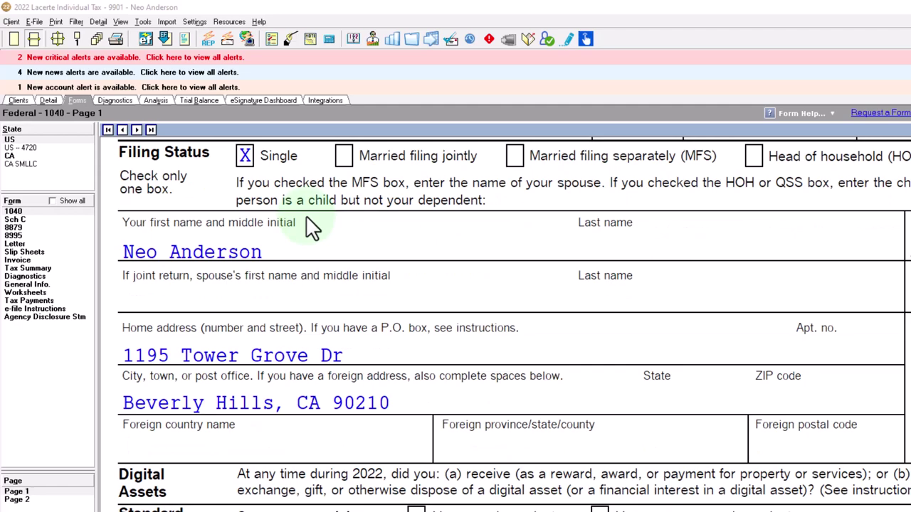
scroll(313, 227, down, 3)
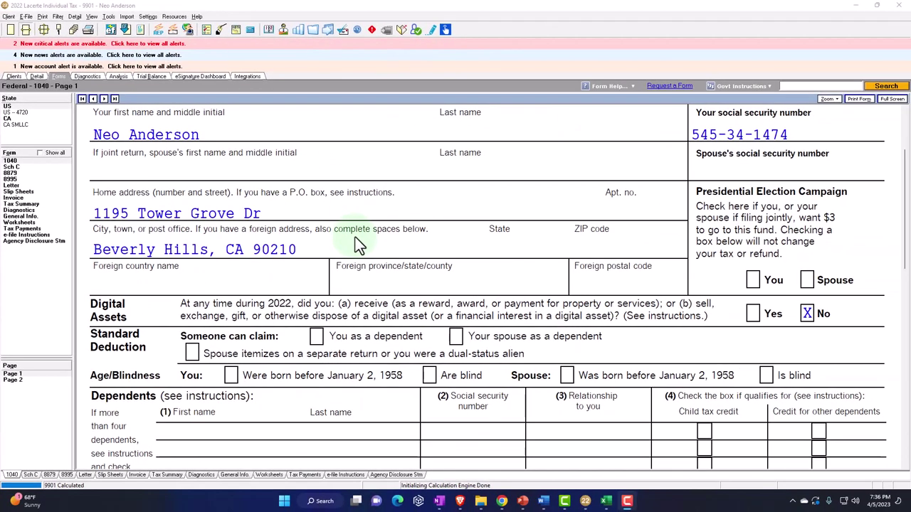
scroll(359, 244, down, 10)
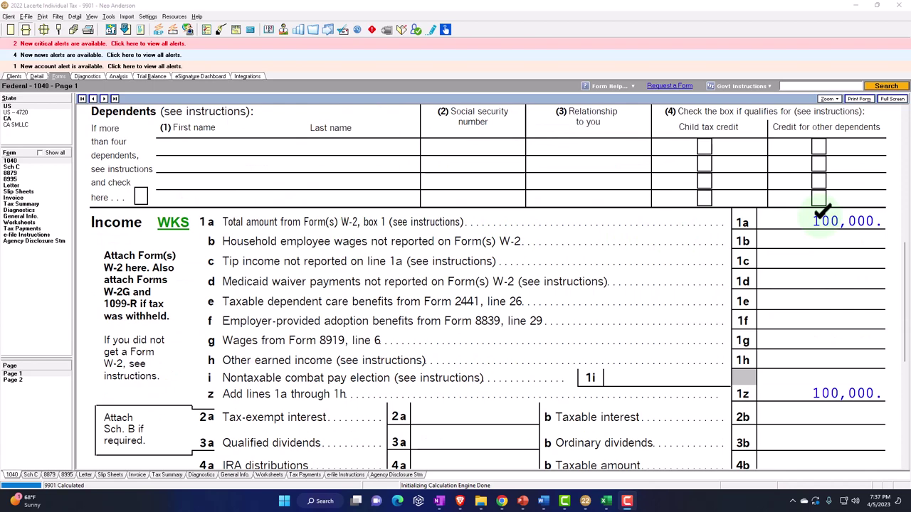
scroll(822, 210, down, 9)
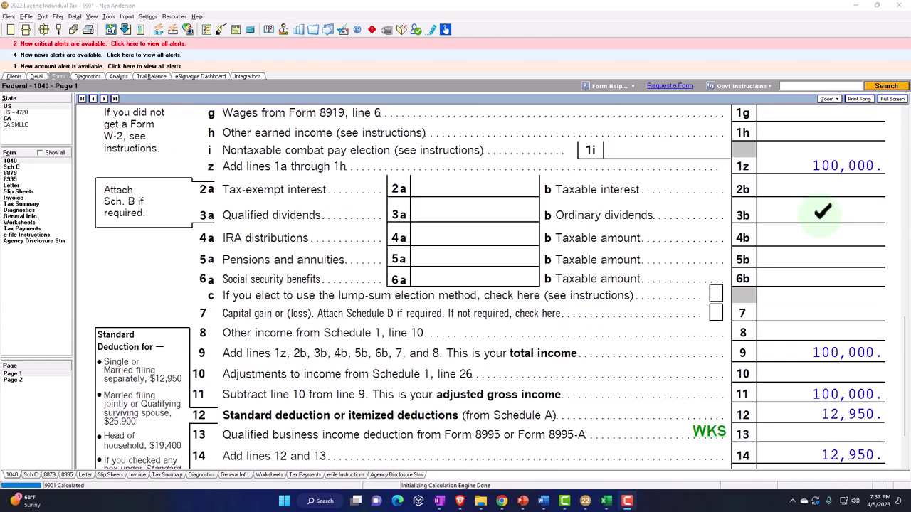
scroll(822, 210, down, 3)
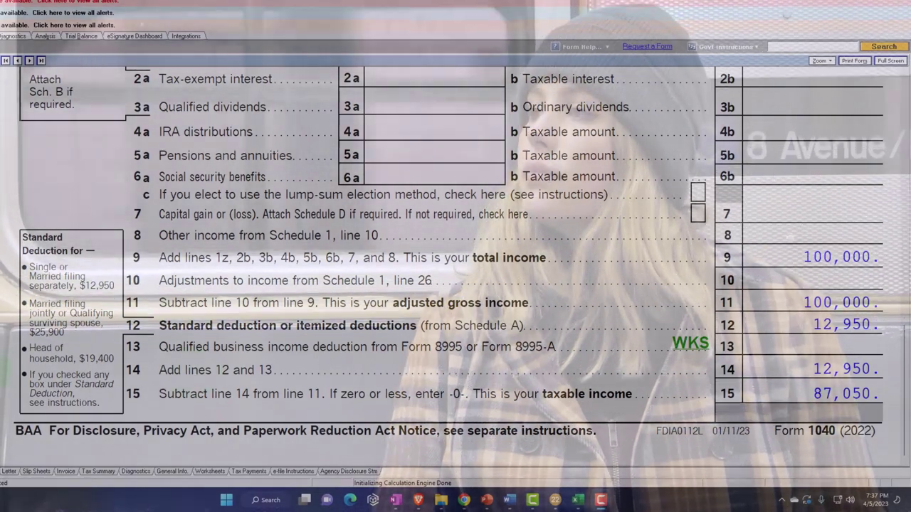
scroll(794, 385, down, 5)
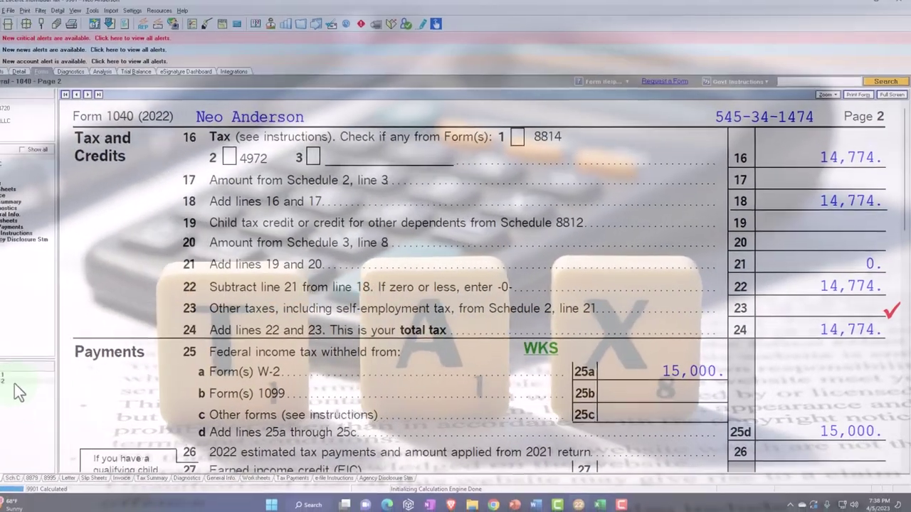
click(24, 374)
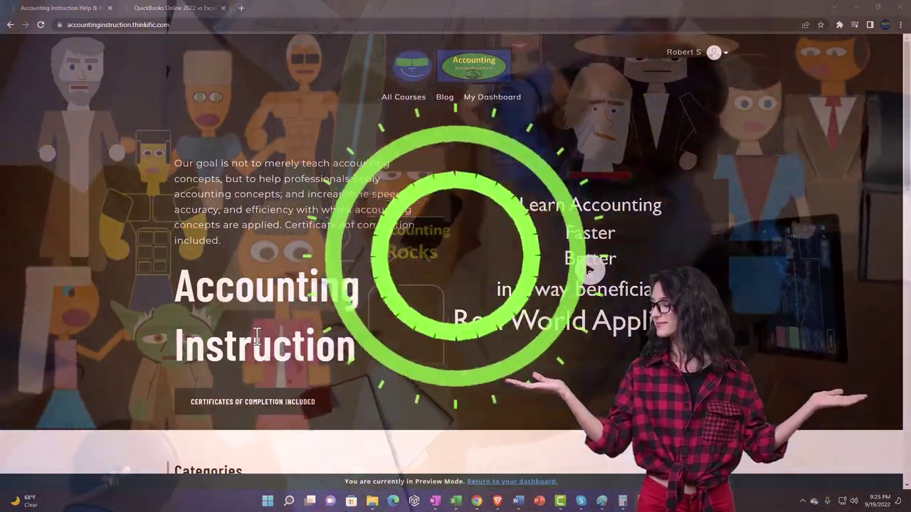
Step: Browse the course categories on the Accounting Instruction site and view the OneNote - Getting Started 2022 section of the QuickBooks Online course
scroll(125, 397, down, 6)
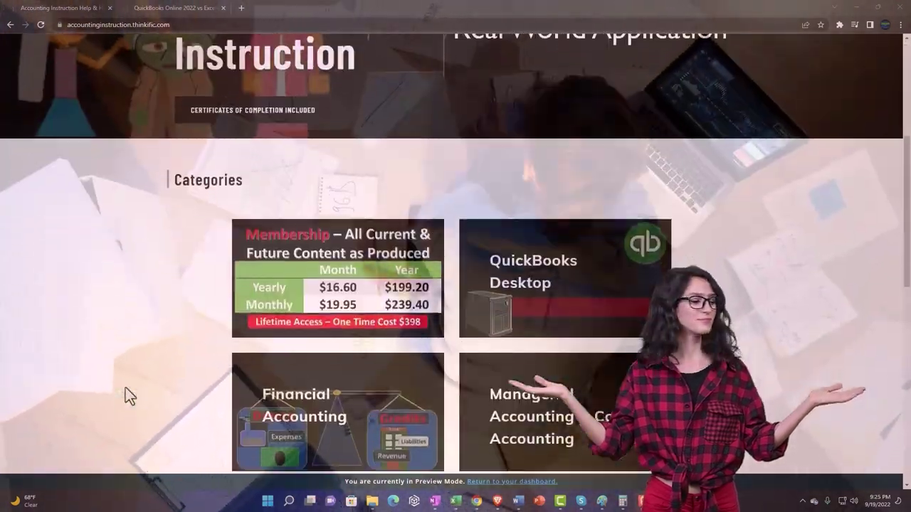
scroll(125, 396, down, 3)
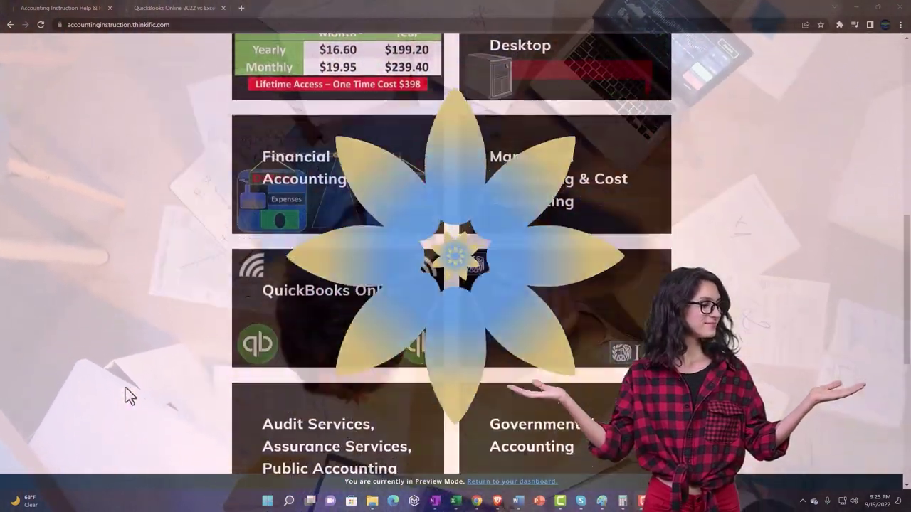
scroll(125, 388, down, 3)
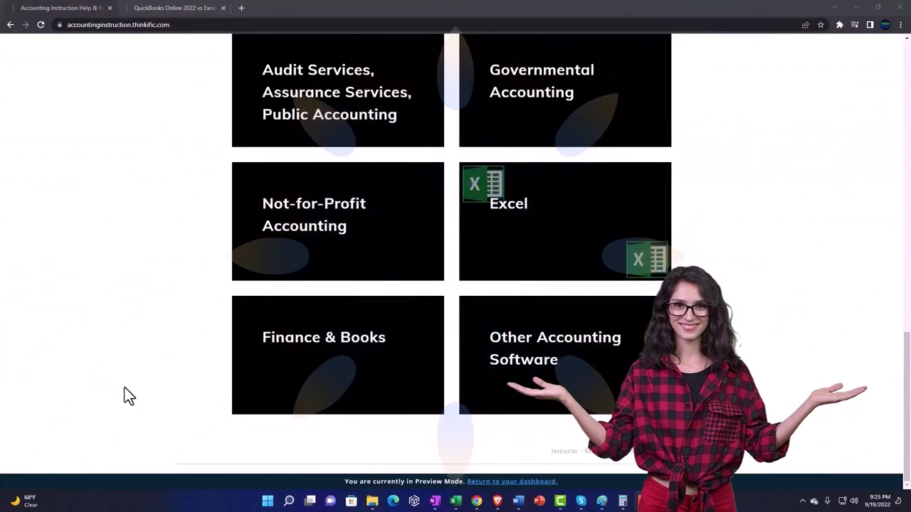
click(162, 7)
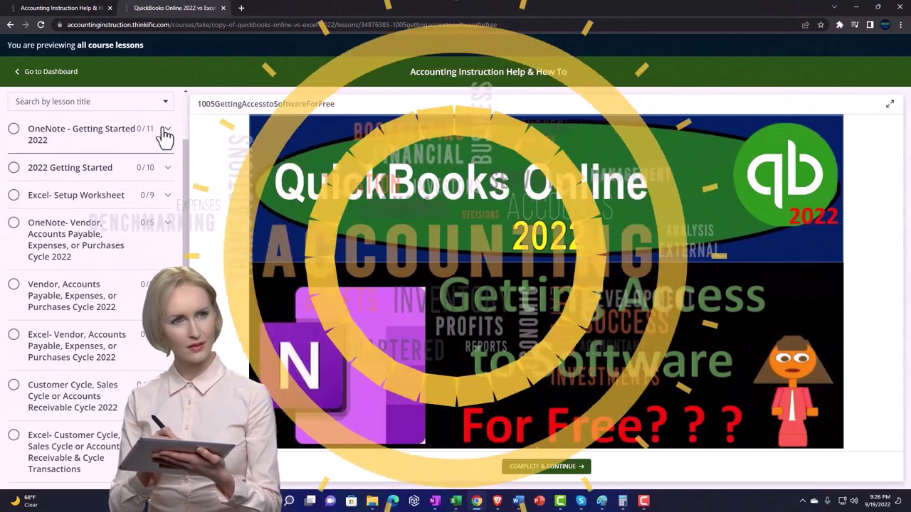
click(165, 133)
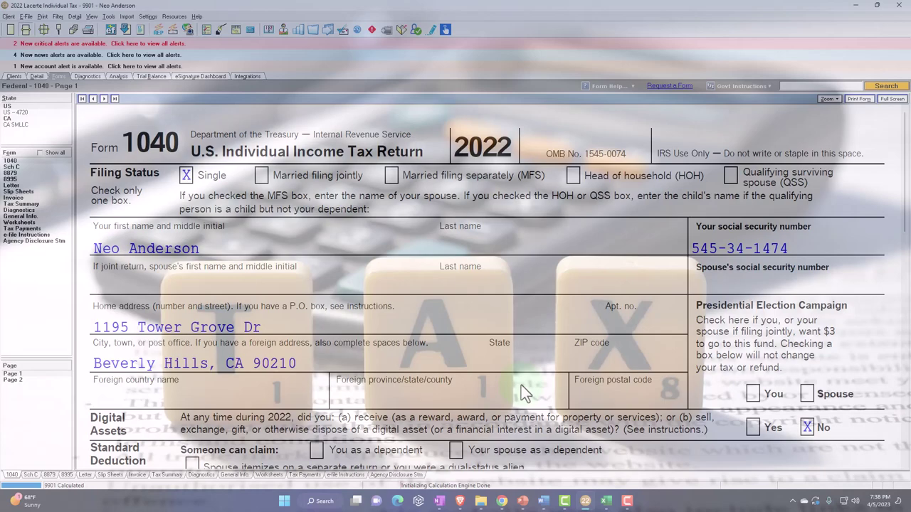
Step: Review the wages, standard deduction and taxable income lines on page 1 of Form 1040 in Lacerte
scroll(521, 386, down, 3)
scroll(521, 387, down, 6)
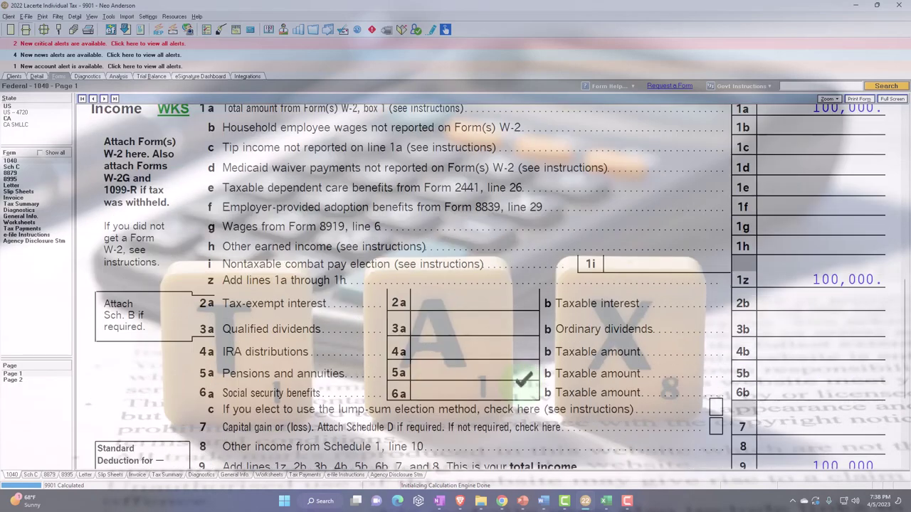
scroll(521, 395, down, 2)
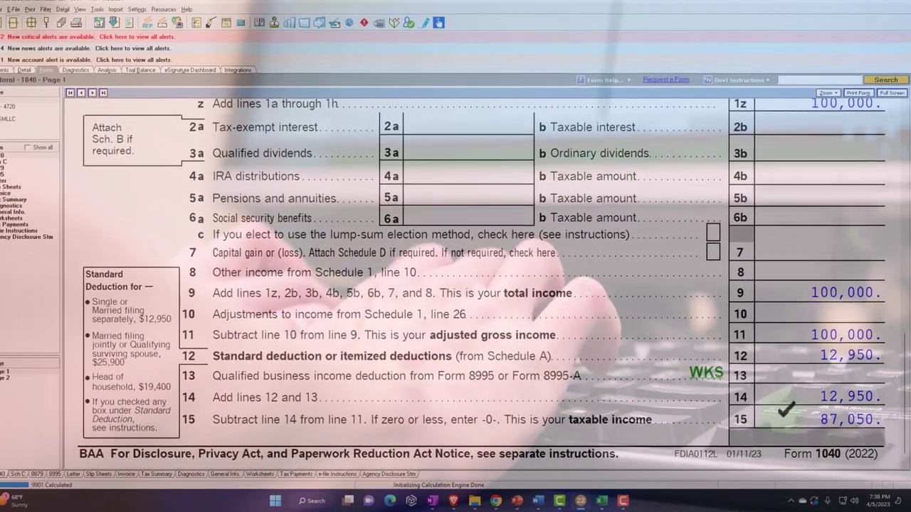
Step: Open page 2 of Form 1040 and examine the total tax, W-2 withholding and refund lines
click(25, 381)
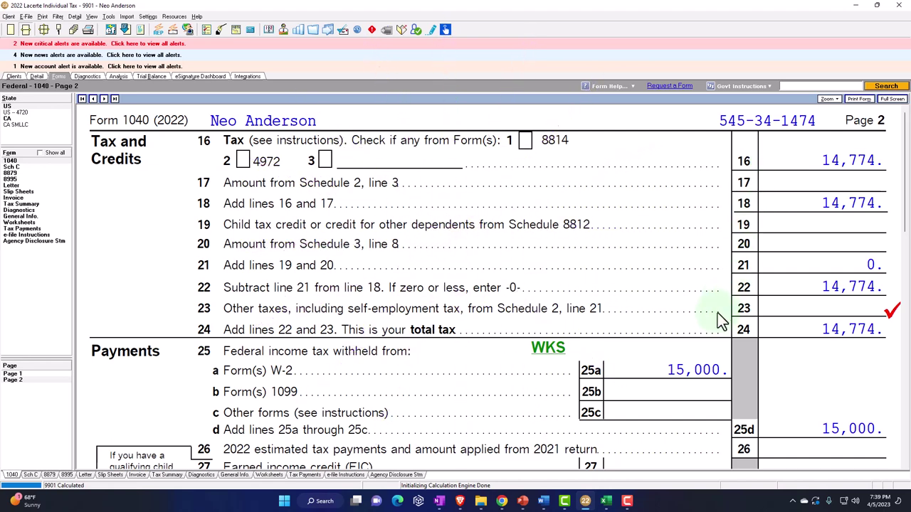
scroll(720, 319, down, 1)
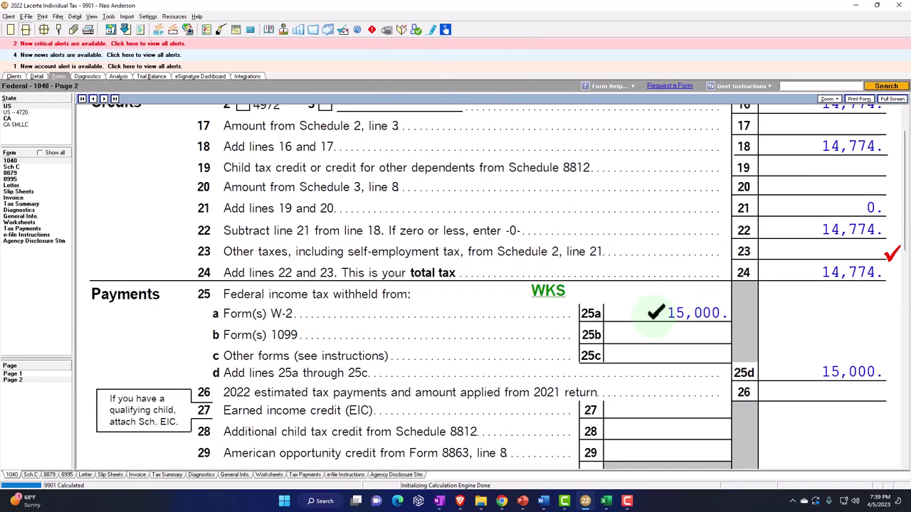
scroll(654, 313, down, 3)
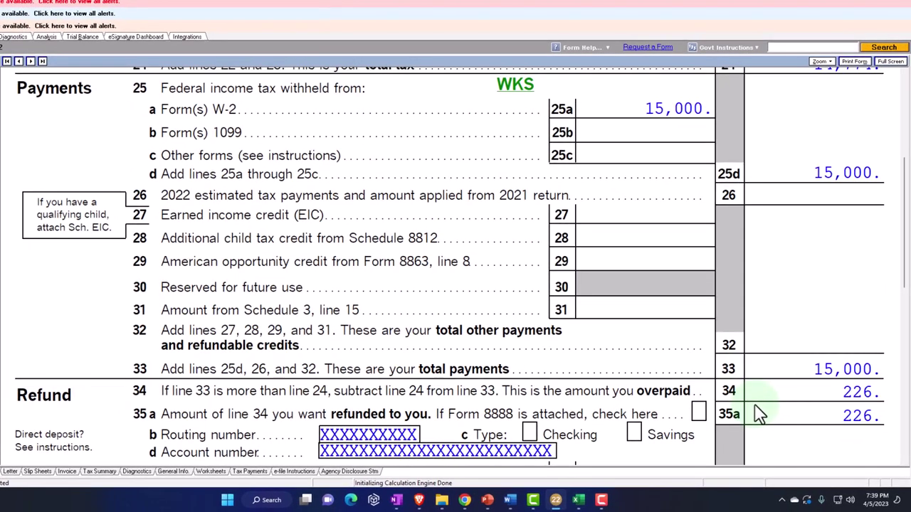
scroll(760, 414, up, 3)
scroll(760, 415, up, 1)
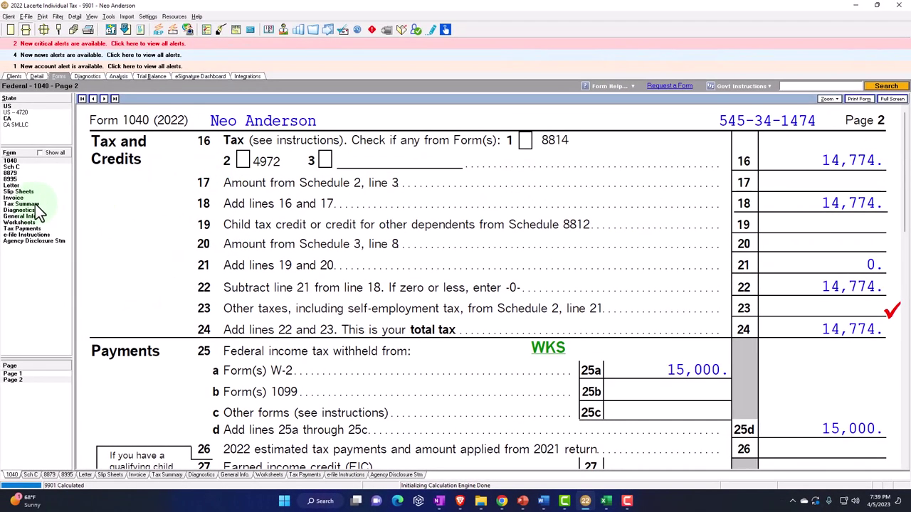
Step: Open the Federal Income Tax Summary and read it down to the marginal and effective tax rates
click(35, 204)
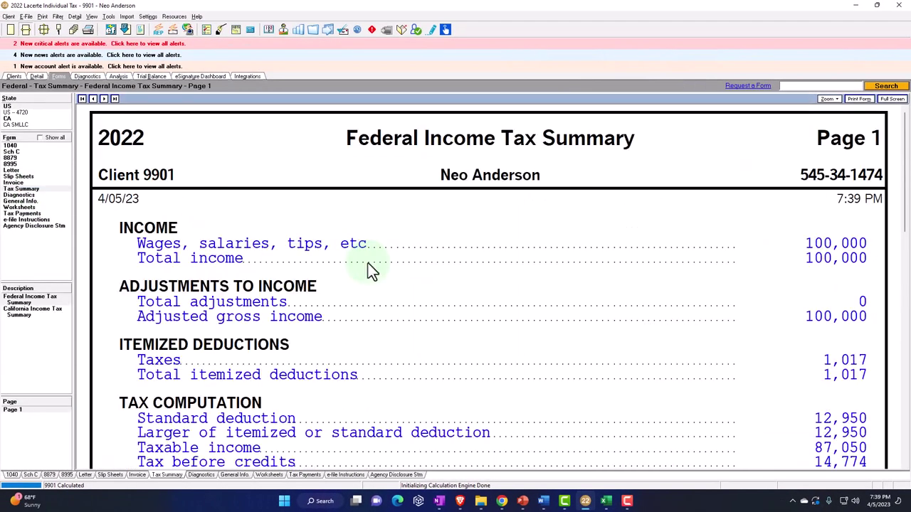
scroll(393, 288, down, 3)
scroll(398, 300, down, 4)
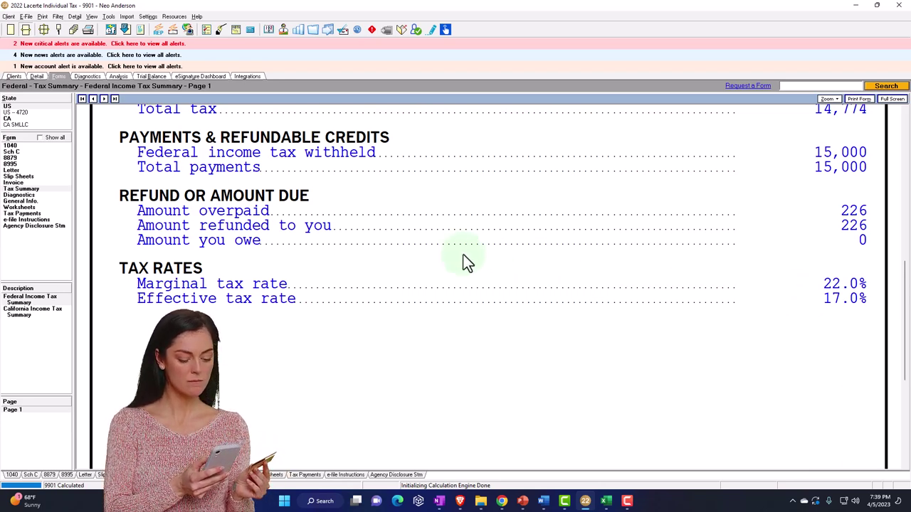
Step: Return to Form 1040 and check the taxable income on page 1 against the tax on page 2
click(12, 146)
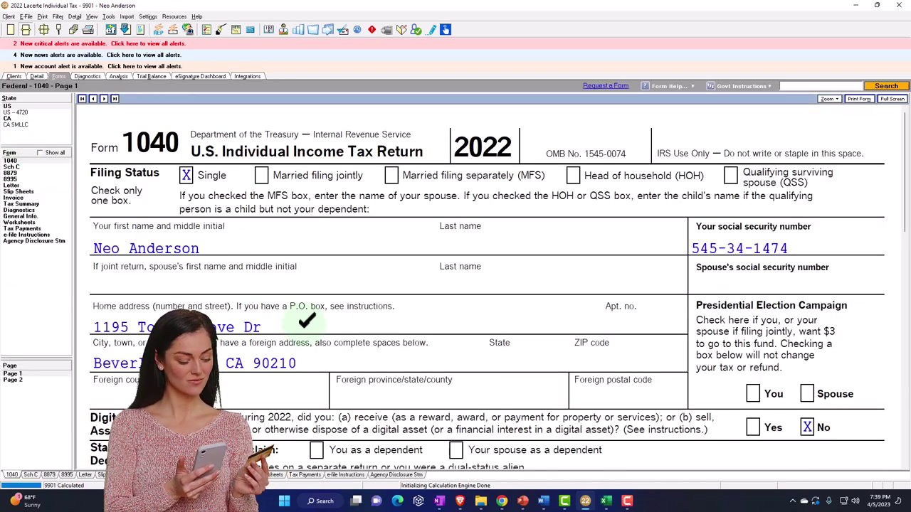
scroll(313, 337, down, 10)
scroll(318, 348, down, 8)
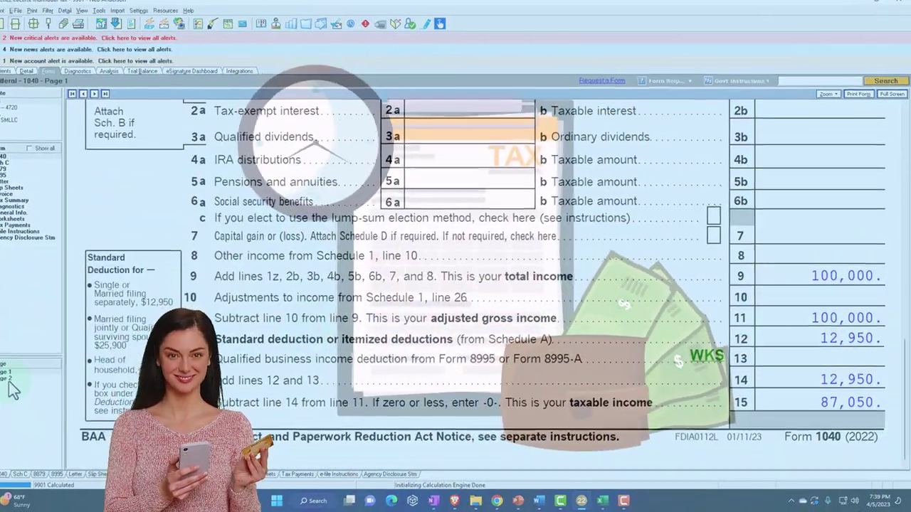
scroll(553, 315, down, 5)
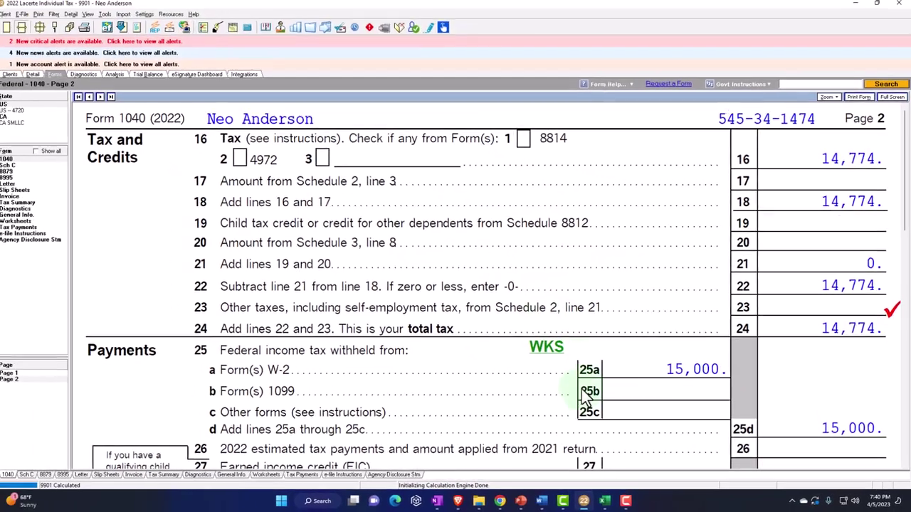
Step: Switch to the Excel tax formula workbook and check the W-2 income and the single-filer standard deduction feeding the tax formula
click(580, 500)
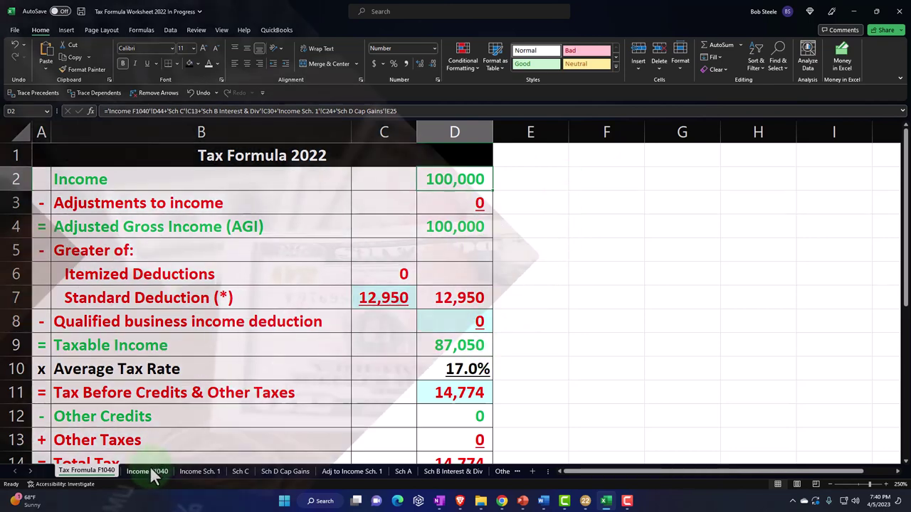
click(148, 471)
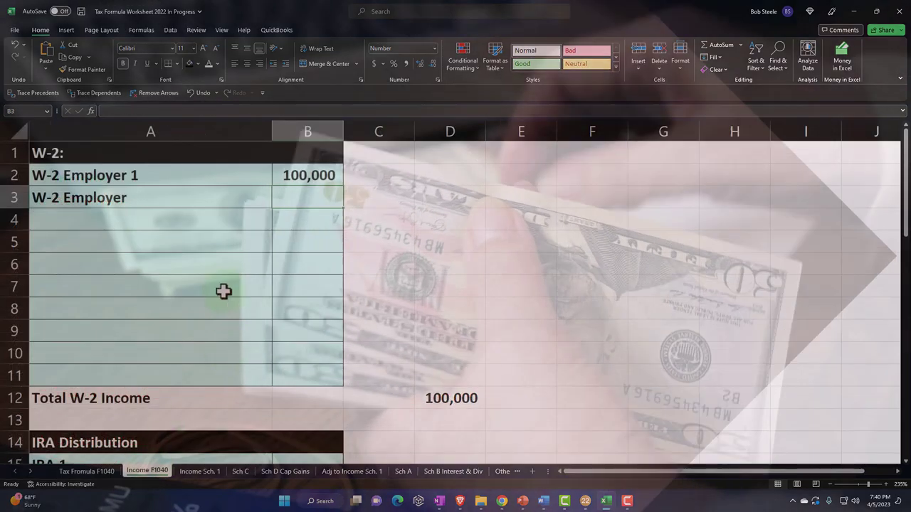
click(105, 476)
click(361, 301)
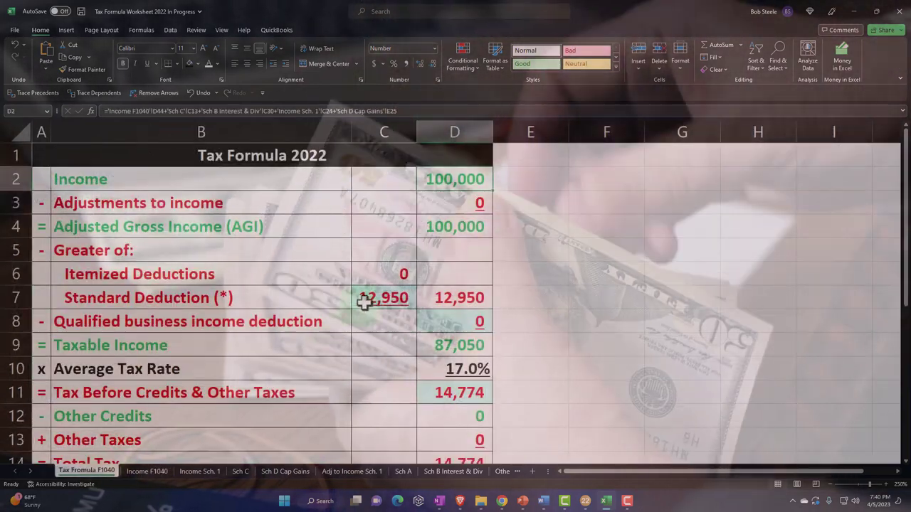
scroll(378, 317, down, 4)
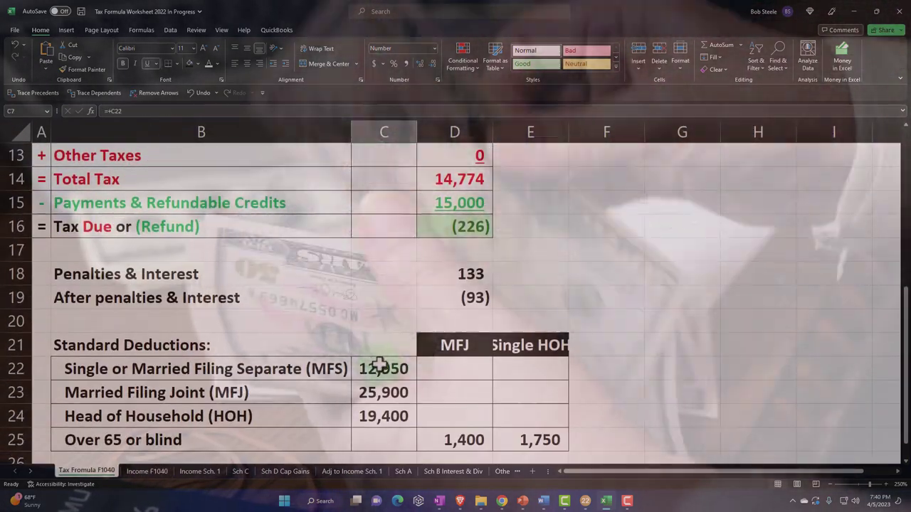
click(380, 366)
scroll(378, 366, up, 3)
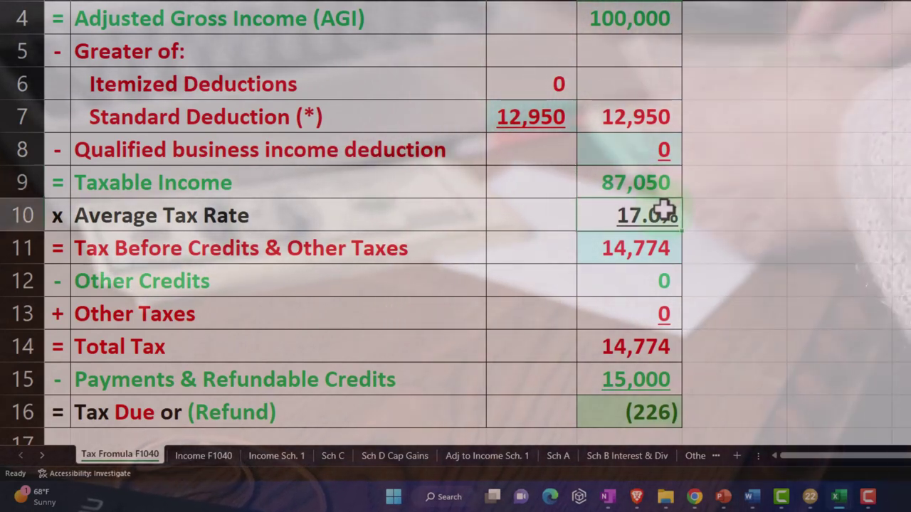
Step: Inspect the average tax rate and tax before credits cells, and view the W-2 withholding on the Payments & Ref Credits sheet
click(663, 211)
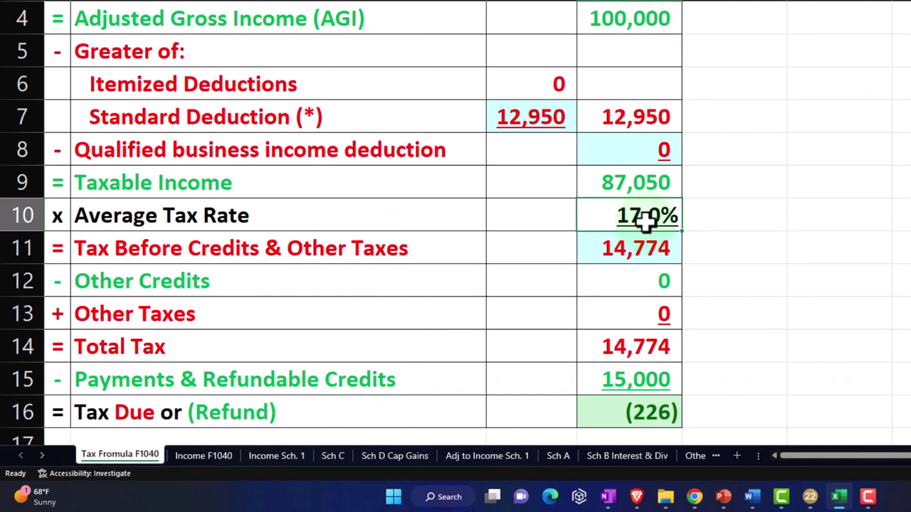
click(662, 250)
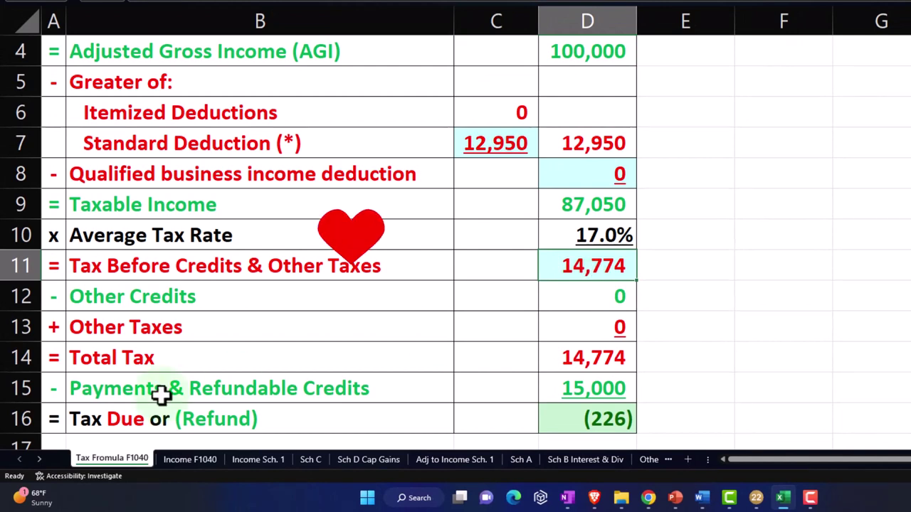
click(39, 459)
click(40, 459)
click(39, 458)
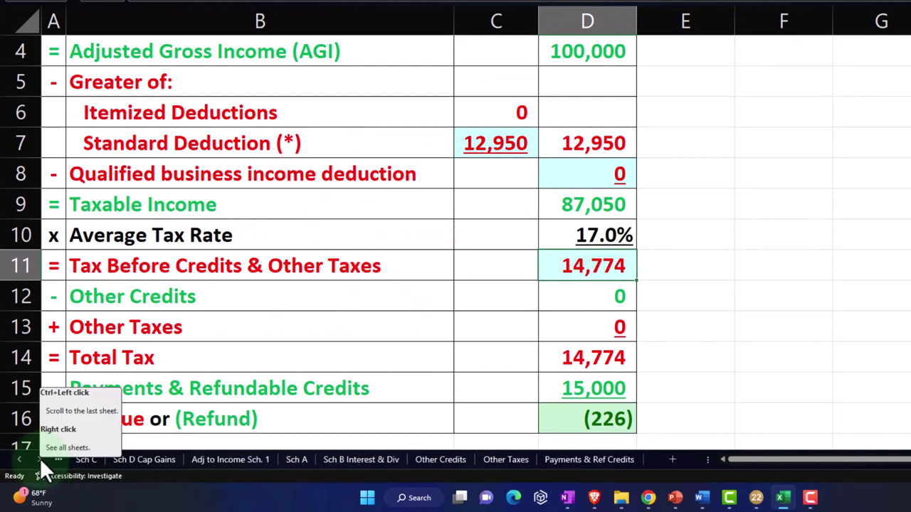
click(611, 458)
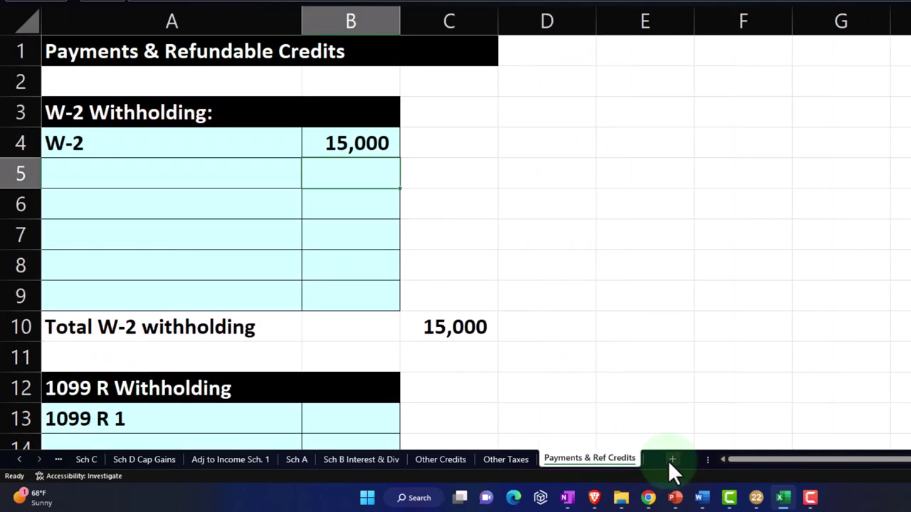
Step: Add a new worksheet after Payments & Ref Credits and name it "Tax cal"
click(670, 460)
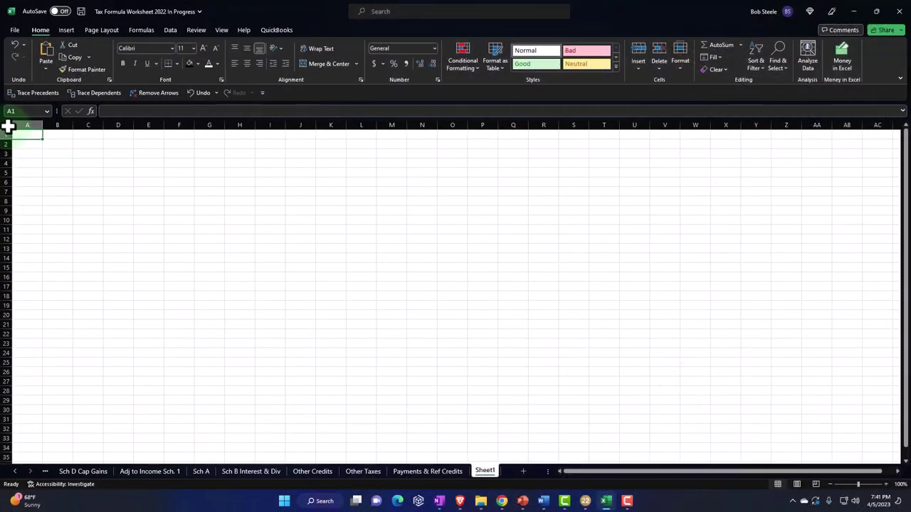
click(7, 127)
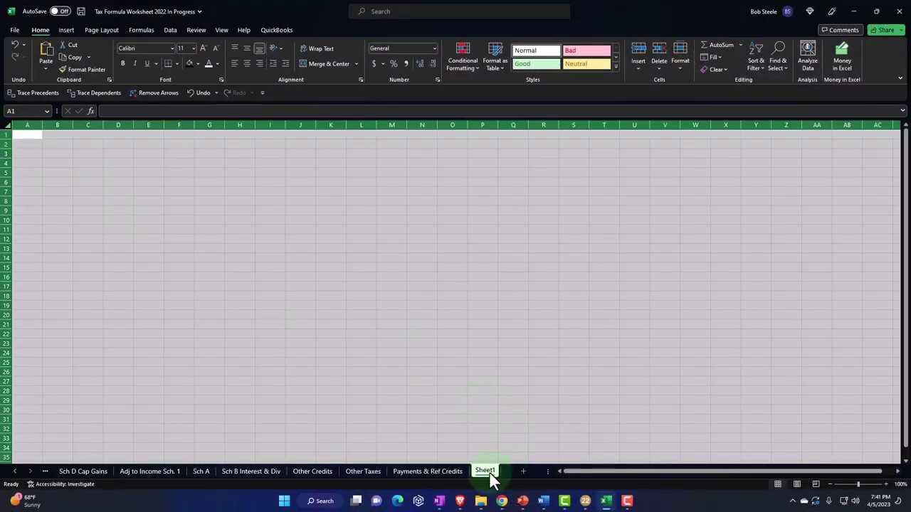
double_click(486, 471)
text(Tax cal)
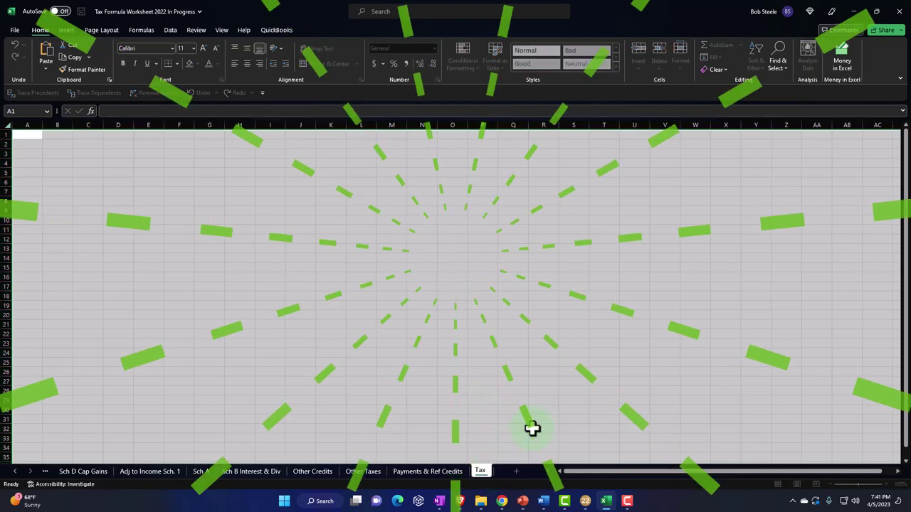
click(238, 345)
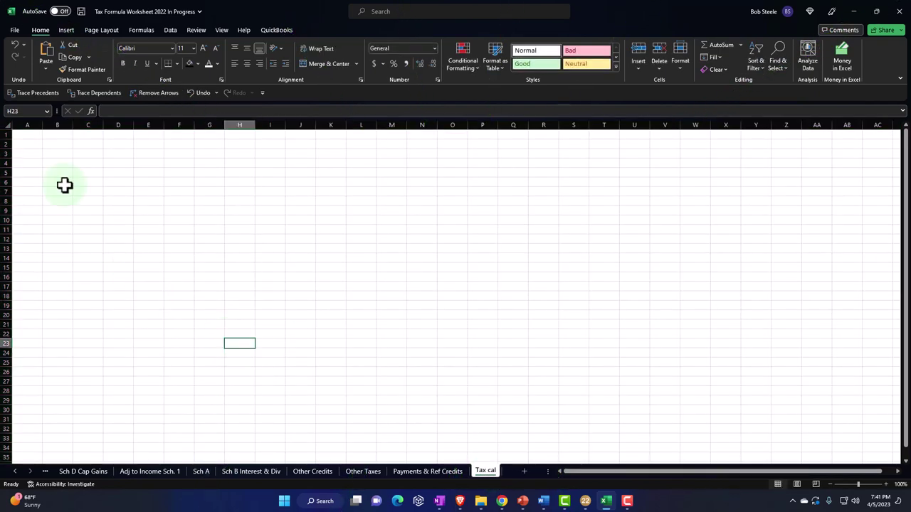
Step: Format every cell of the Tax cal sheet as Currency with no symbol and 0 decimal places
click(7, 126)
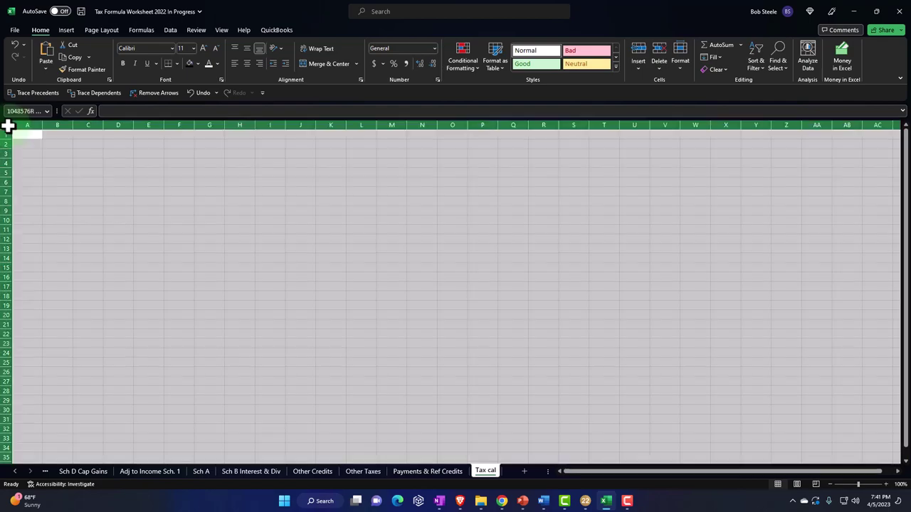
right_click(112, 185)
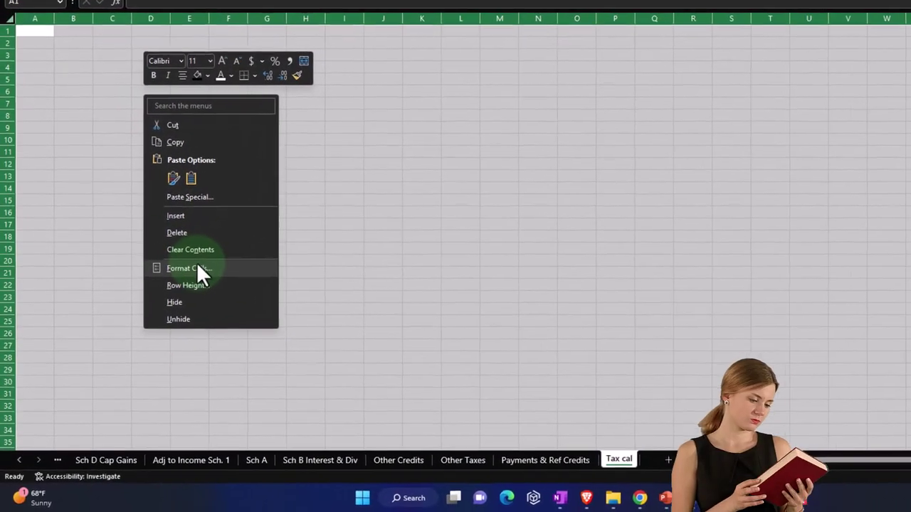
click(198, 268)
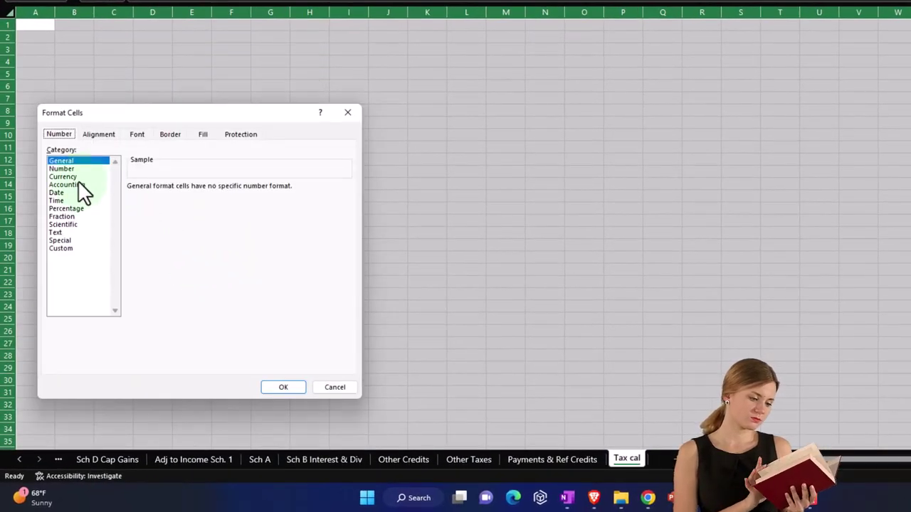
click(72, 178)
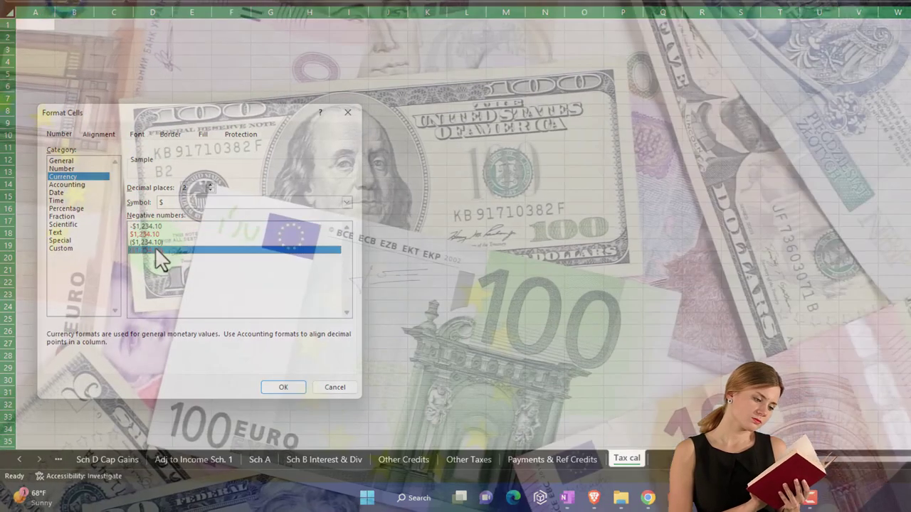
click(186, 202)
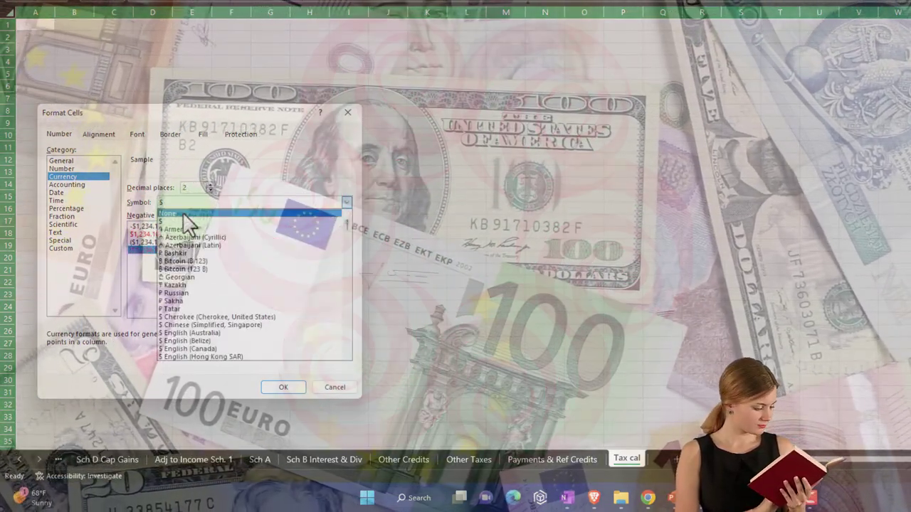
click(183, 213)
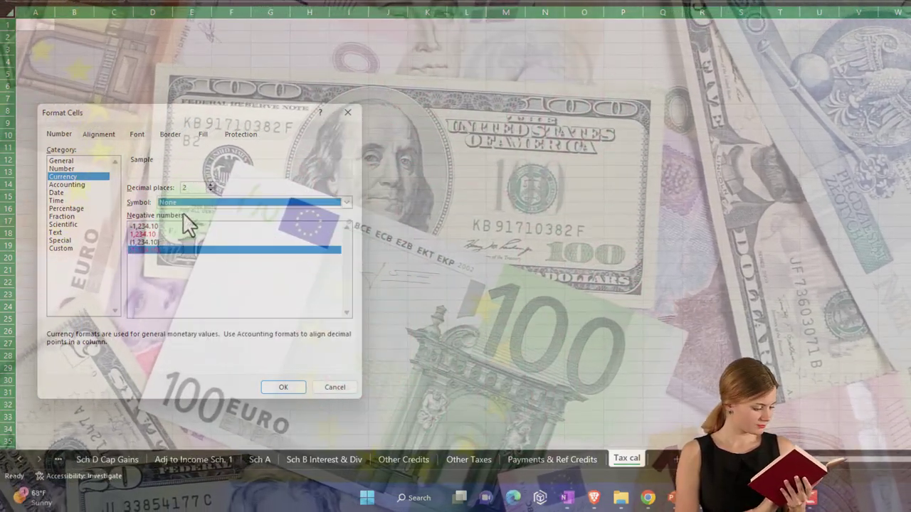
click(210, 191)
click(210, 191)
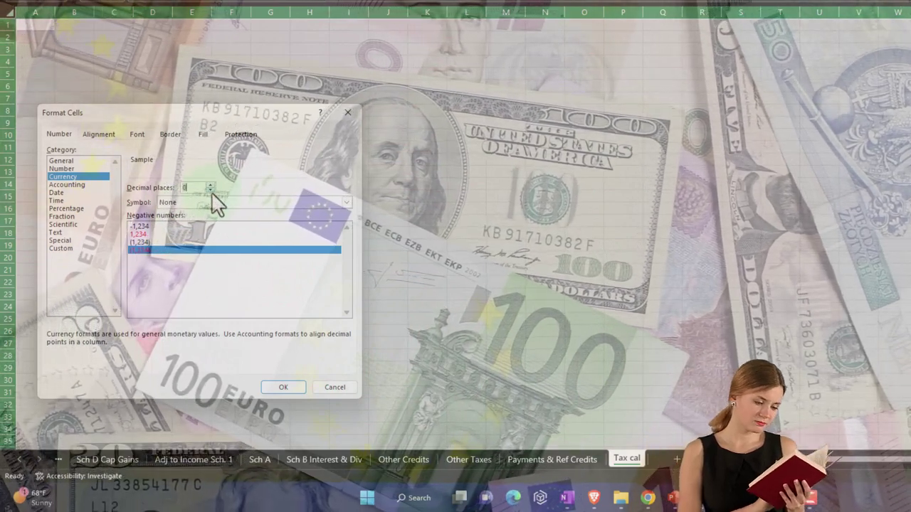
click(282, 385)
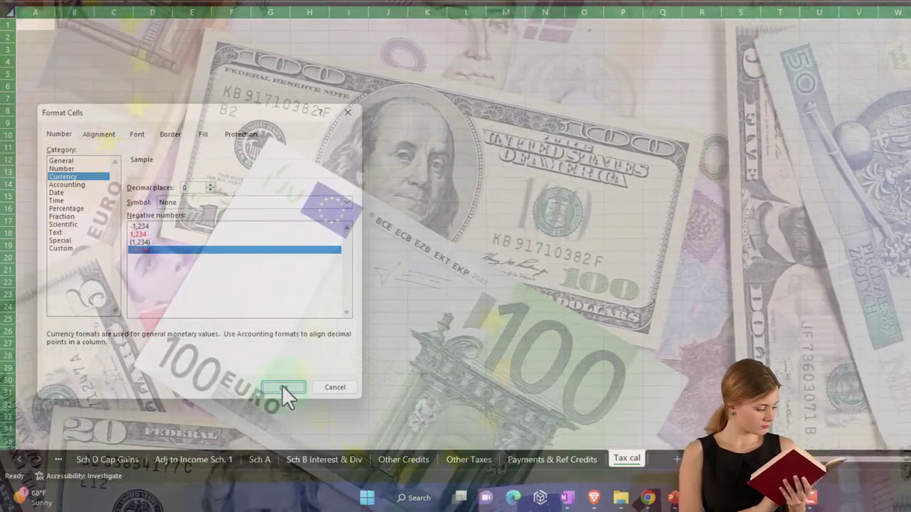
Step: Enlarge the Tax cal sheet to 250% and select cell A1
scroll(291, 234, up, 8)
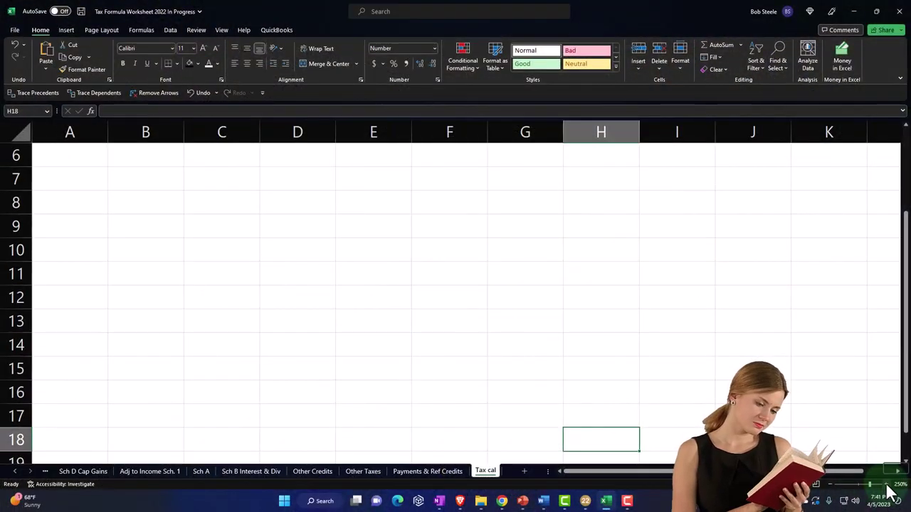
click(198, 334)
scroll(185, 340, up, 1)
click(135, 277)
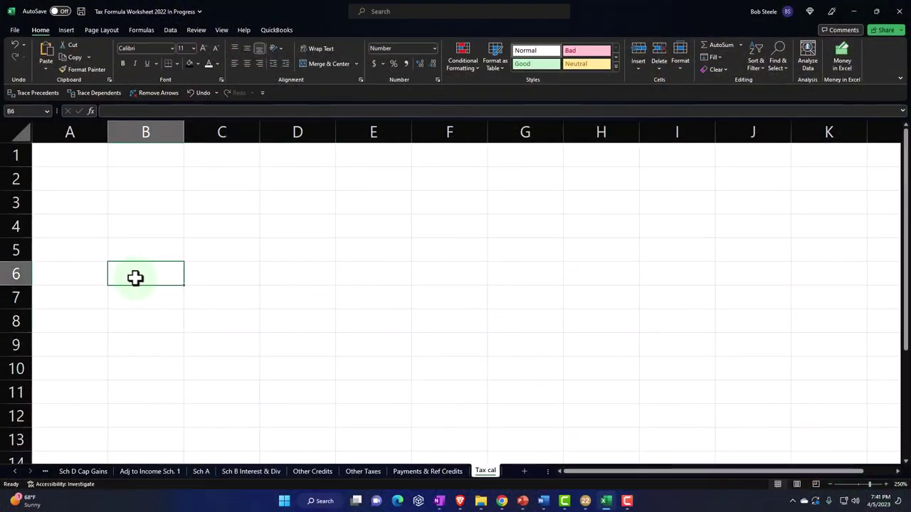
click(73, 165)
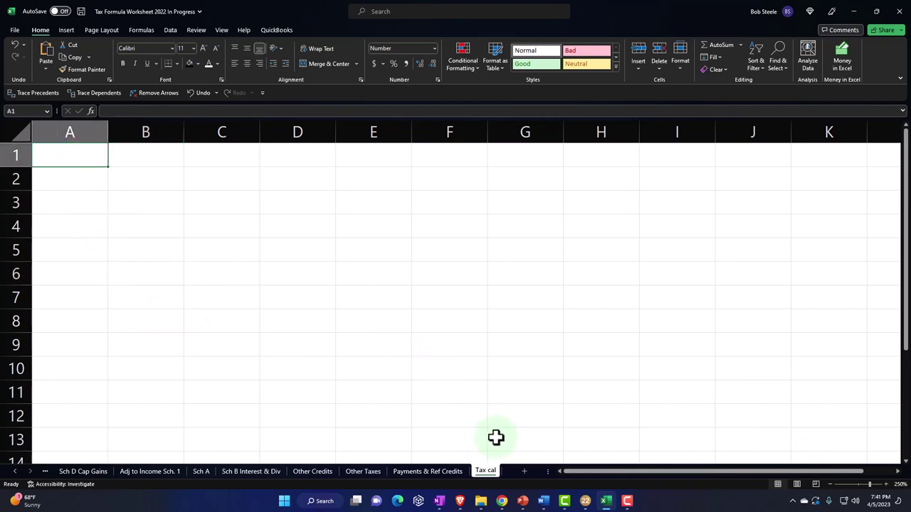
Step: Switch to the Tax - Line 16 Example presentation in PowerPoint and review the 2022 tax tables for single, married filing jointly and head of household
click(523, 502)
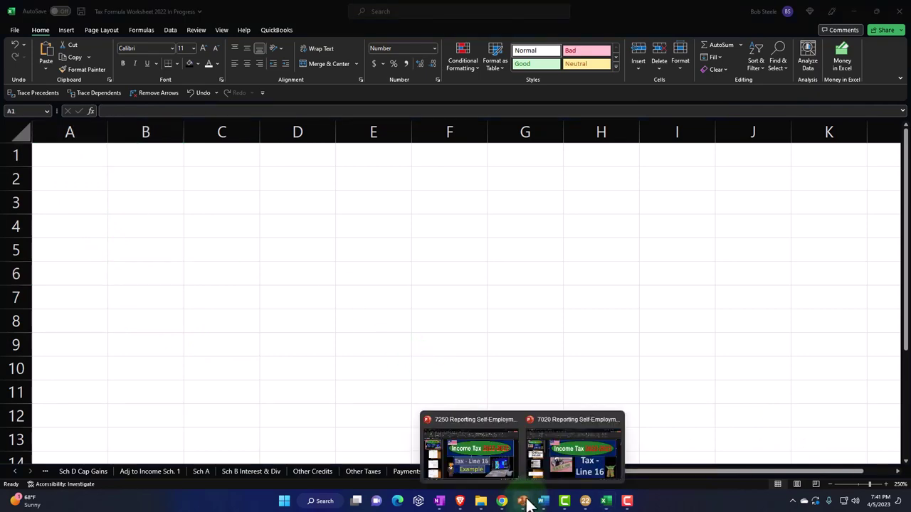
click(490, 447)
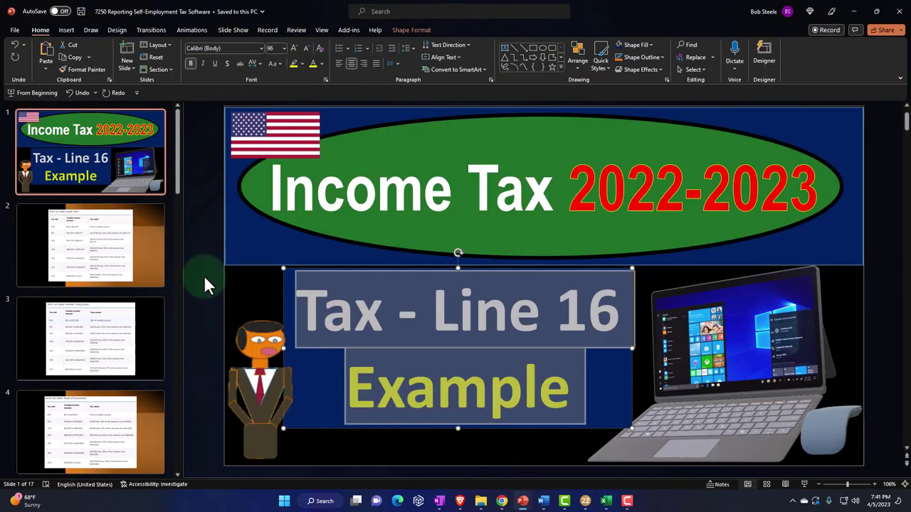
click(130, 228)
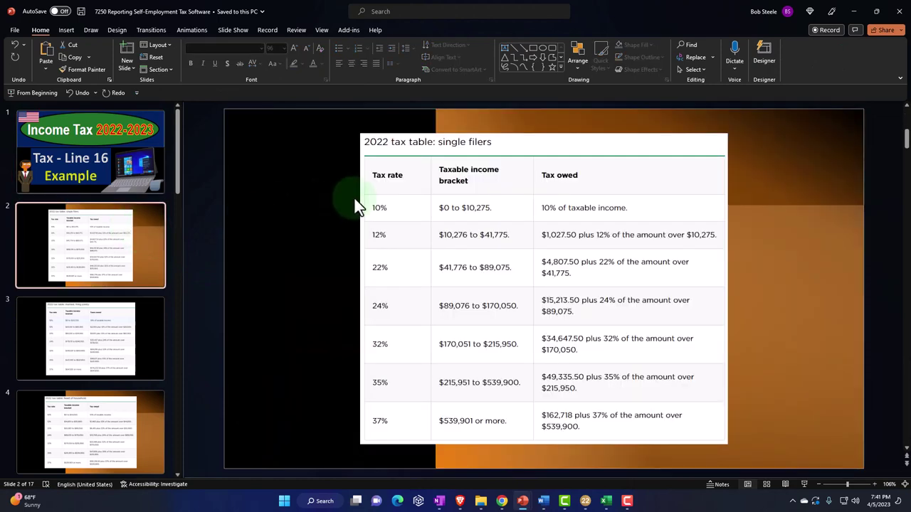
click(355, 199)
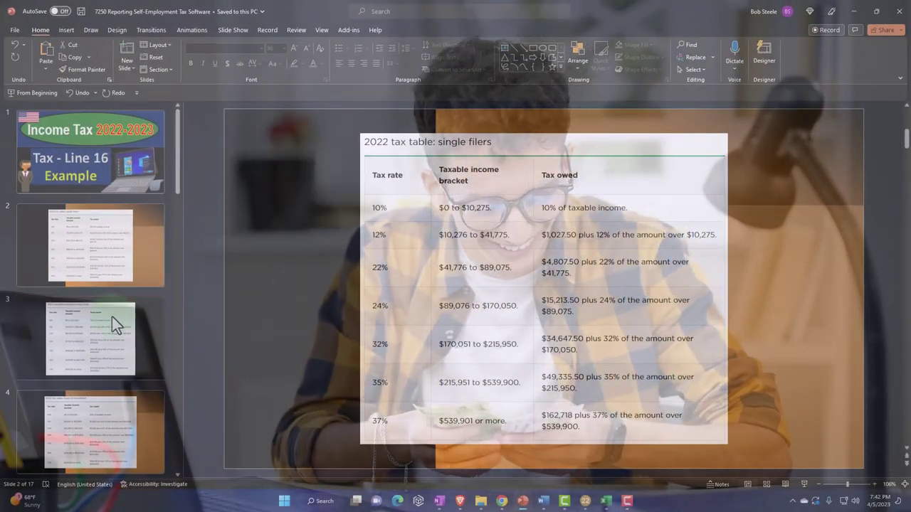
click(112, 317)
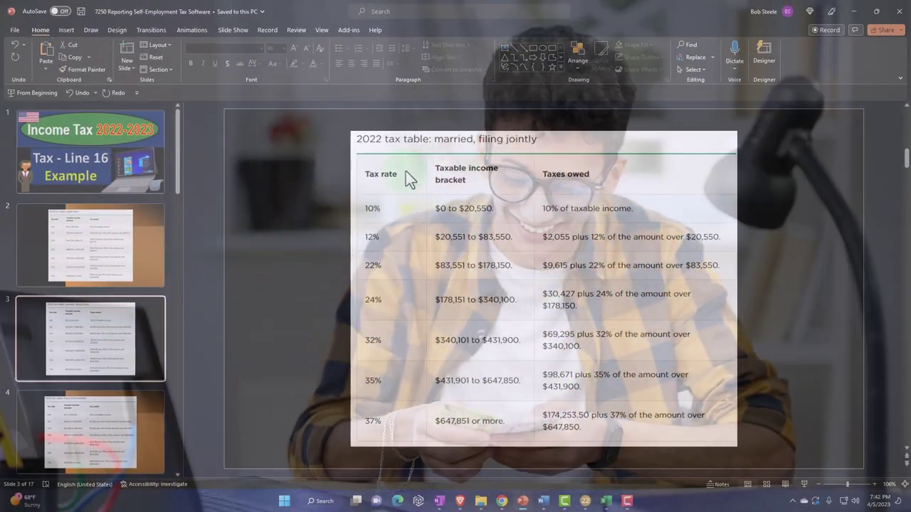
click(107, 402)
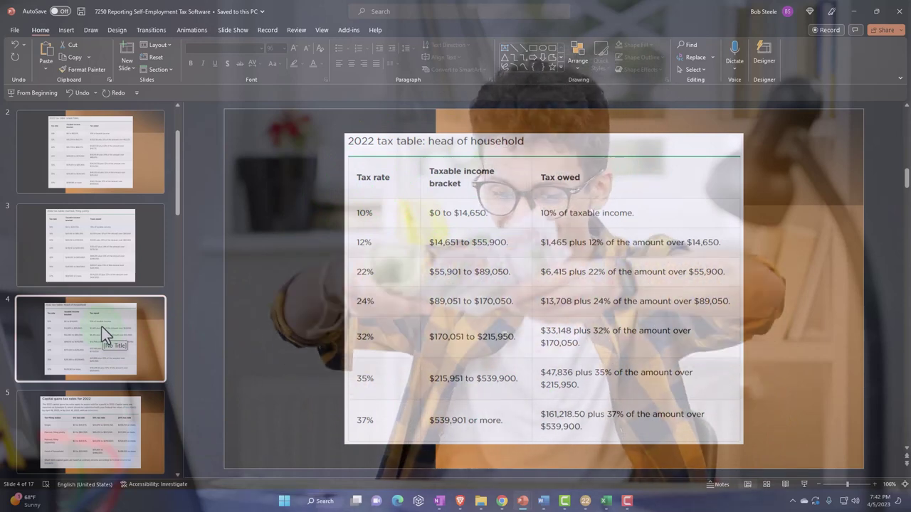
Step: Review the 2022 capital gains and dividend tax rate slides, and go back up to the ordinary income tax tables
scroll(107, 310, down, 2)
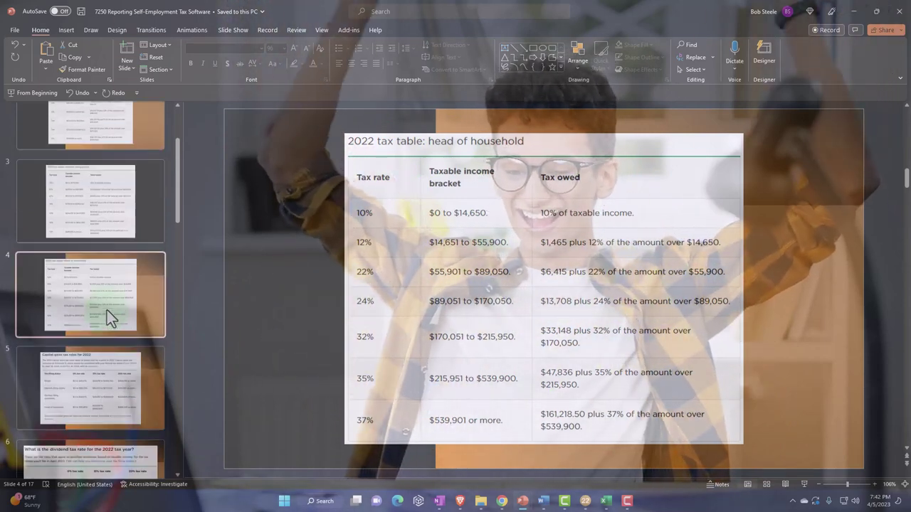
click(106, 310)
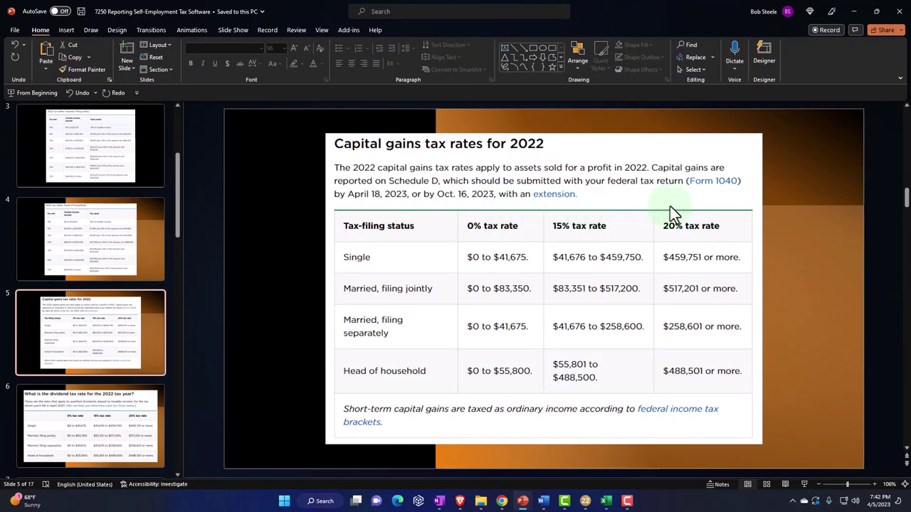
click(140, 420)
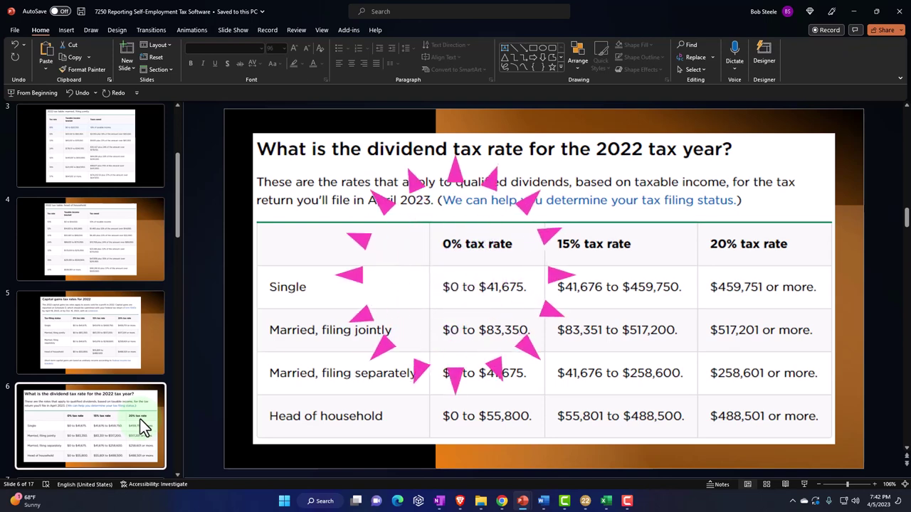
scroll(140, 419, up, 3)
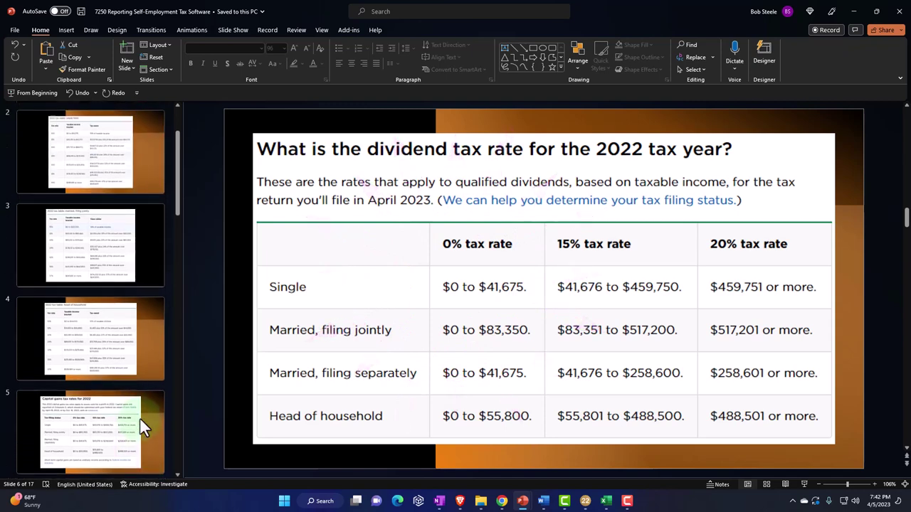
click(91, 254)
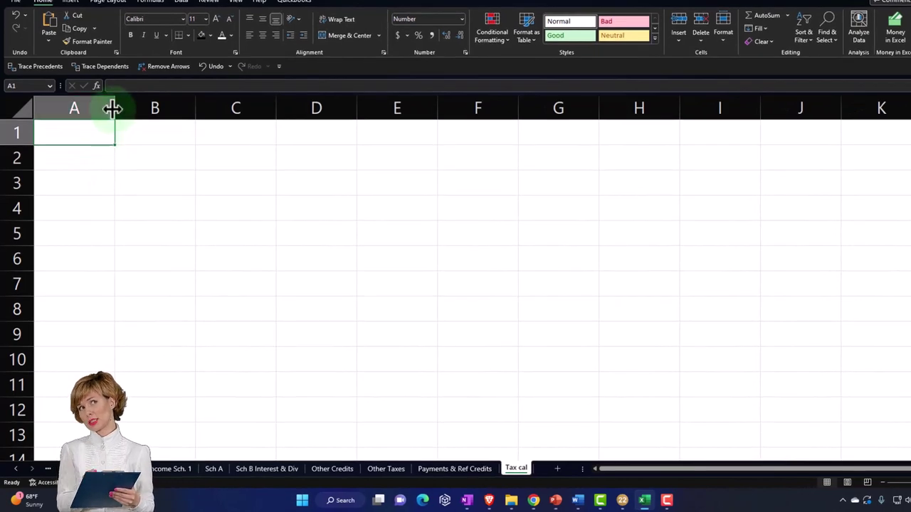
Step: Return to the Excel workbook, enter the title "Tax Calculation" in A1 of the Tax cal sheet and widen column A to fit it
text(Tax C)
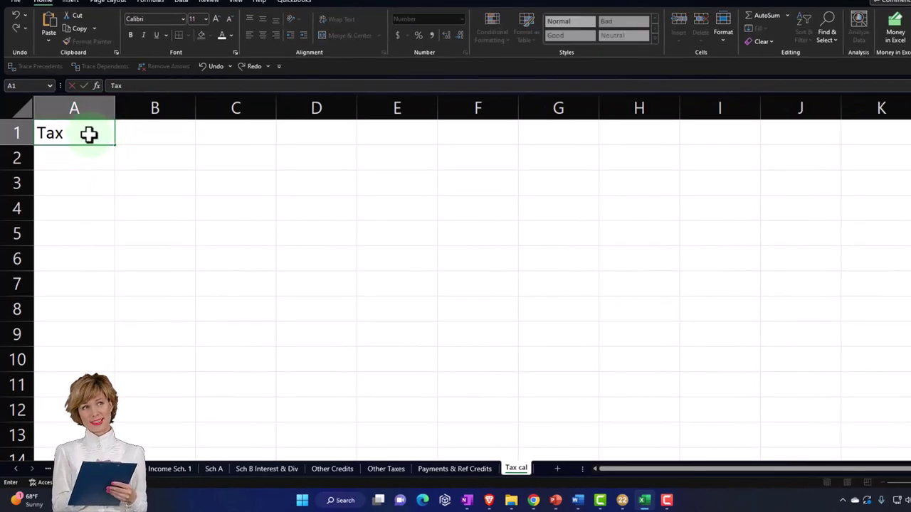
text(alculation)
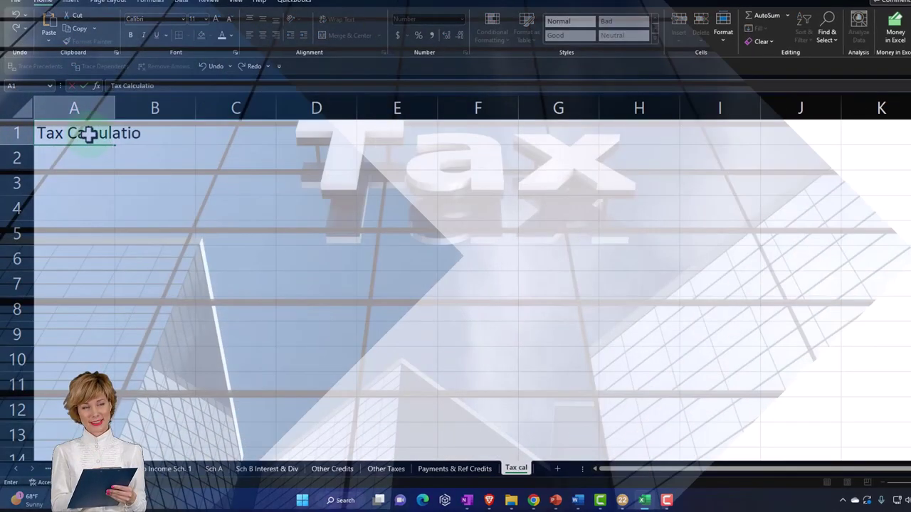
key(Return)
drag(114, 107, 203, 107)
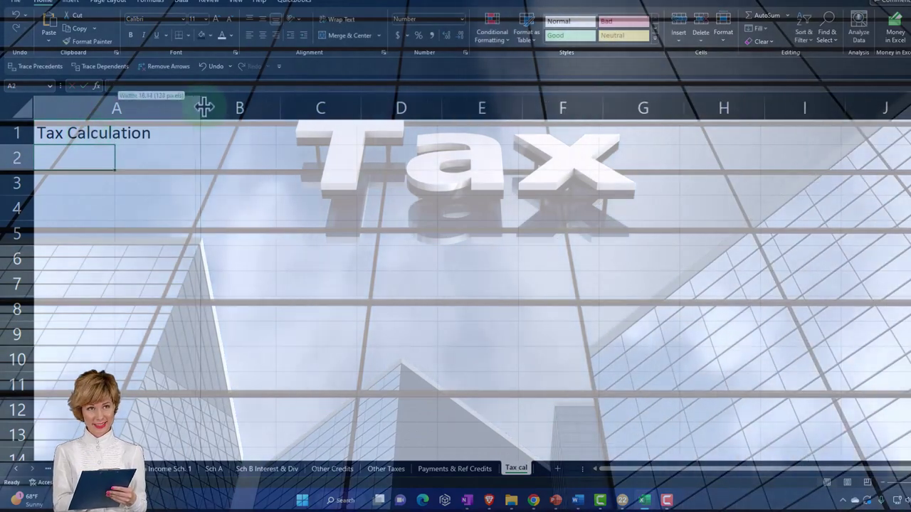
Step: Make the text of the entire Tax cal sheet bold
click(16, 107)
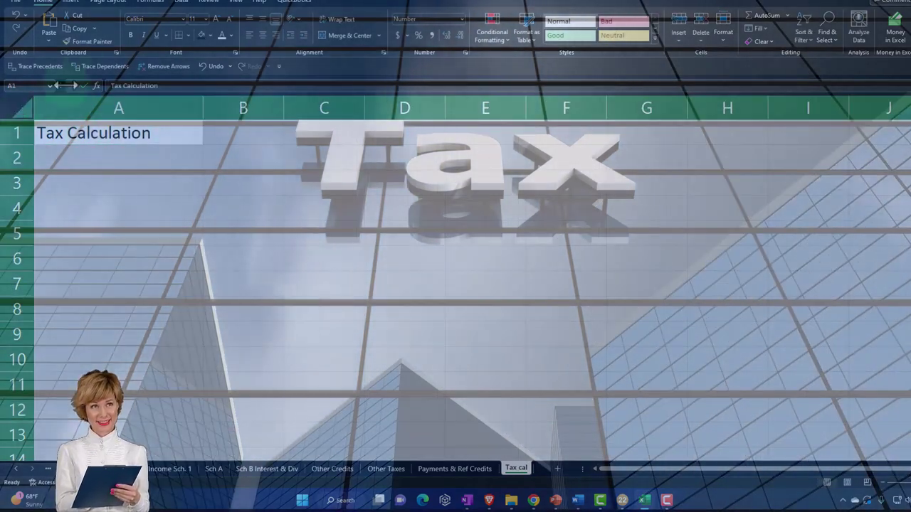
click(130, 35)
click(158, 177)
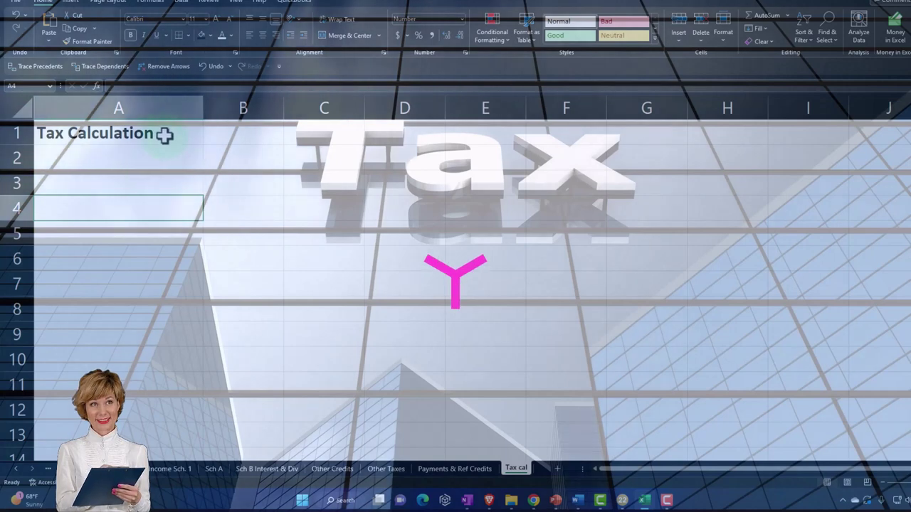
Step: Format the title cells A1:B1 as a header with black fill and white text
drag(163, 134, 238, 136)
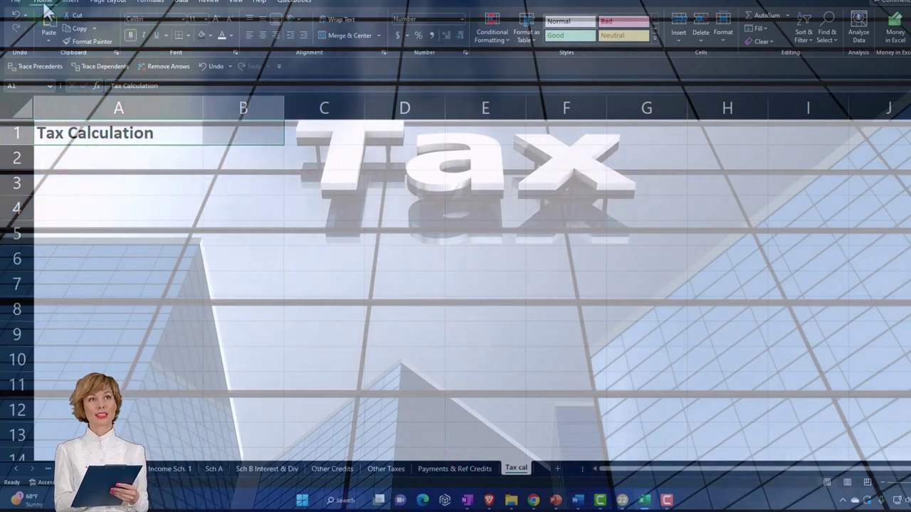
click(202, 34)
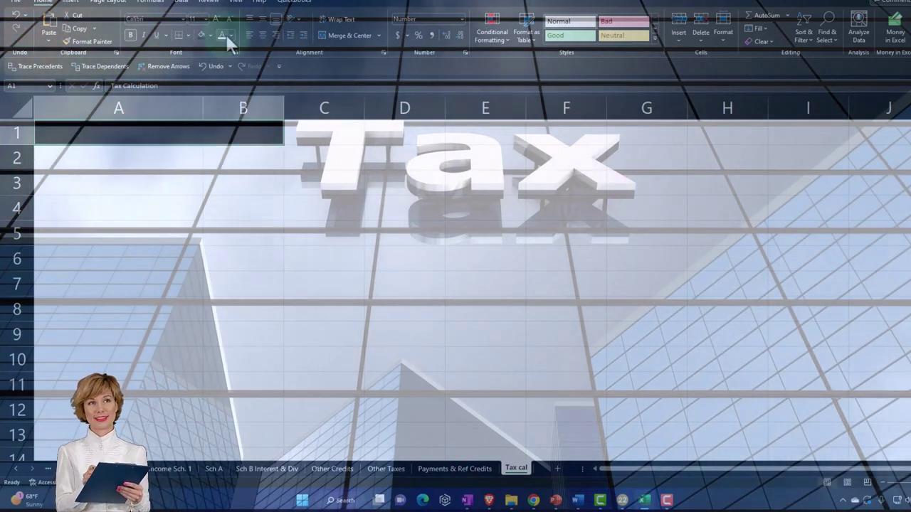
click(225, 35)
Step: Enter the label "Total income" in cell A3 of the Tax cal sheet
click(134, 183)
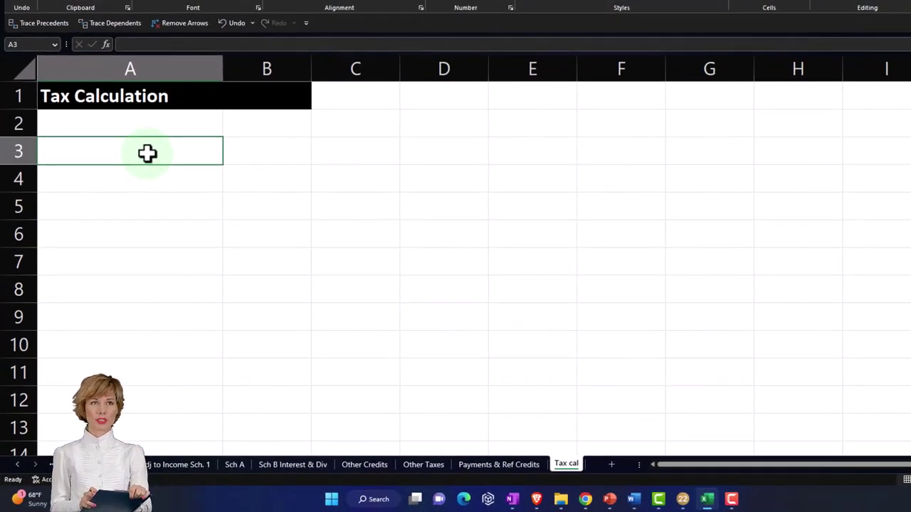
text(Tota)
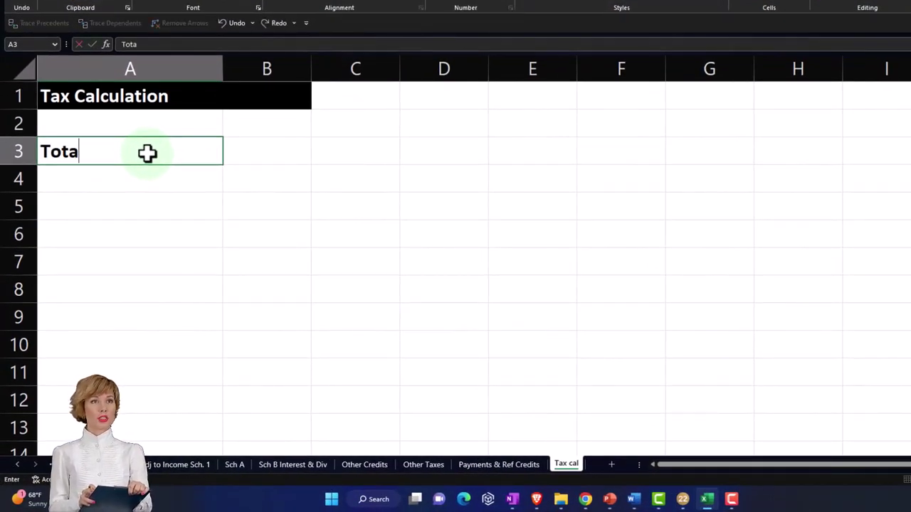
text(l incom)
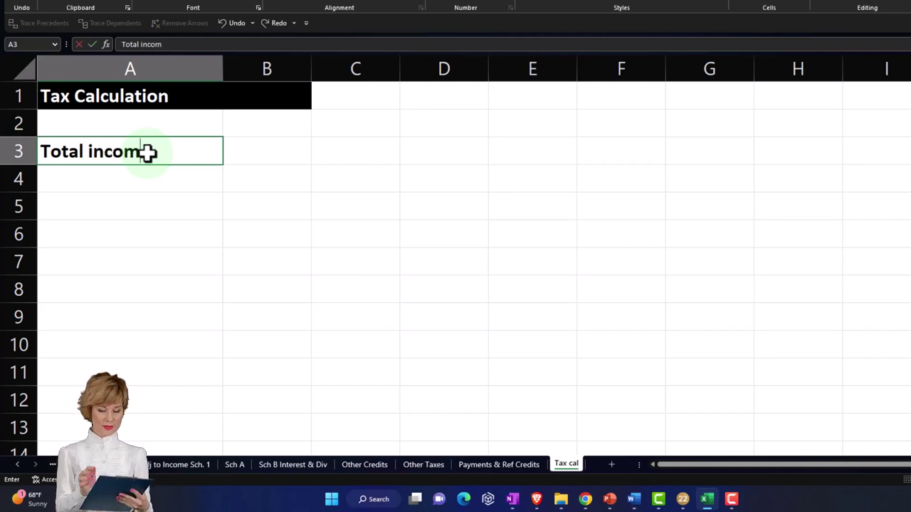
key(BackSpace)
key(BackSpace)
text(o)
key(Tab)
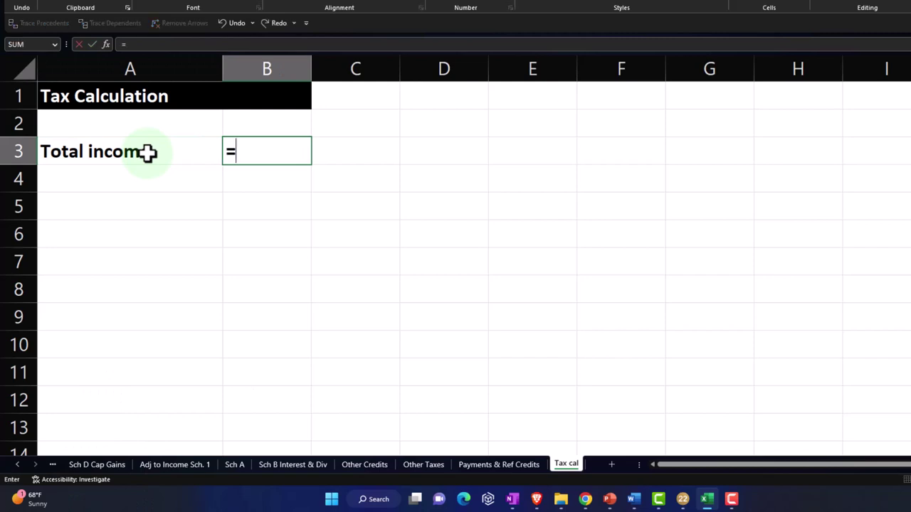
Step: Link B3 to the taxable income amount in cell D9 of the Tax Fromula F1040 sheet
click(19, 464)
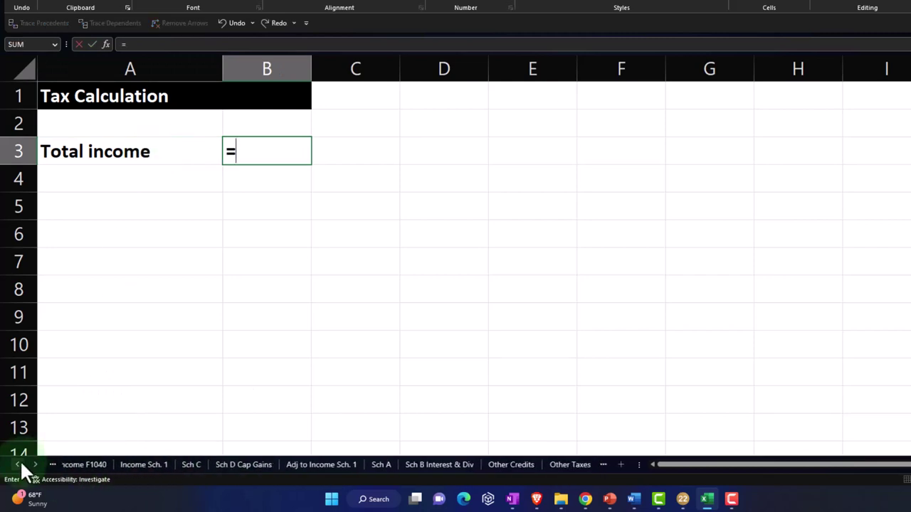
click(20, 464)
click(92, 464)
scroll(306, 327, up, 1)
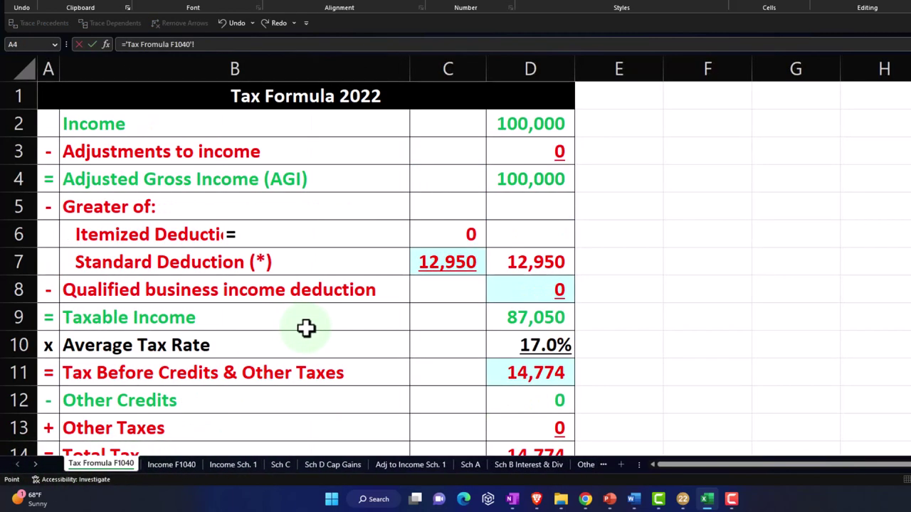
click(544, 316)
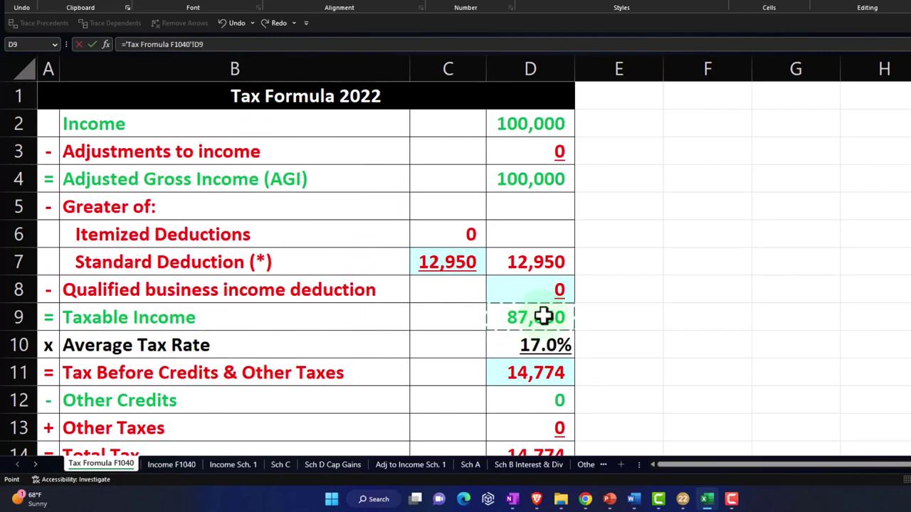
key(Return)
key(Up)
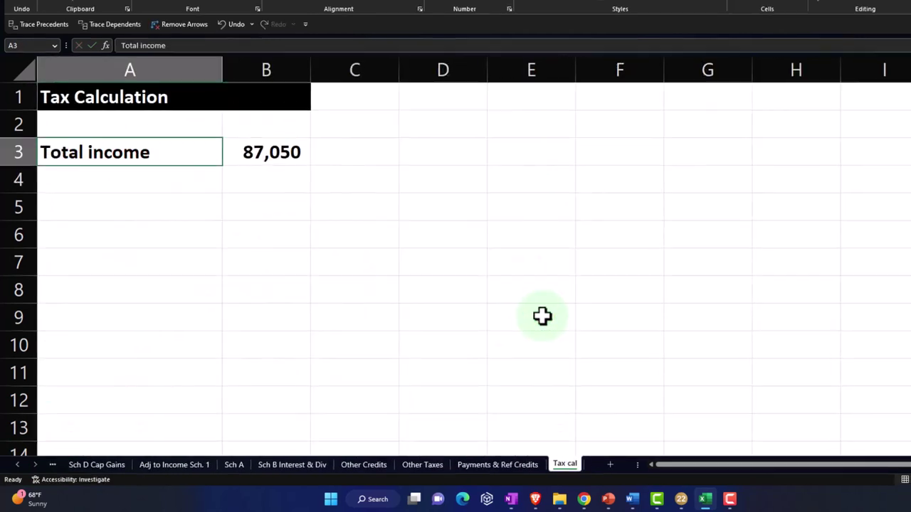
Step: Relabel A3 as "Taxable income" and move the label and its amount up to row 2
text(Ta)
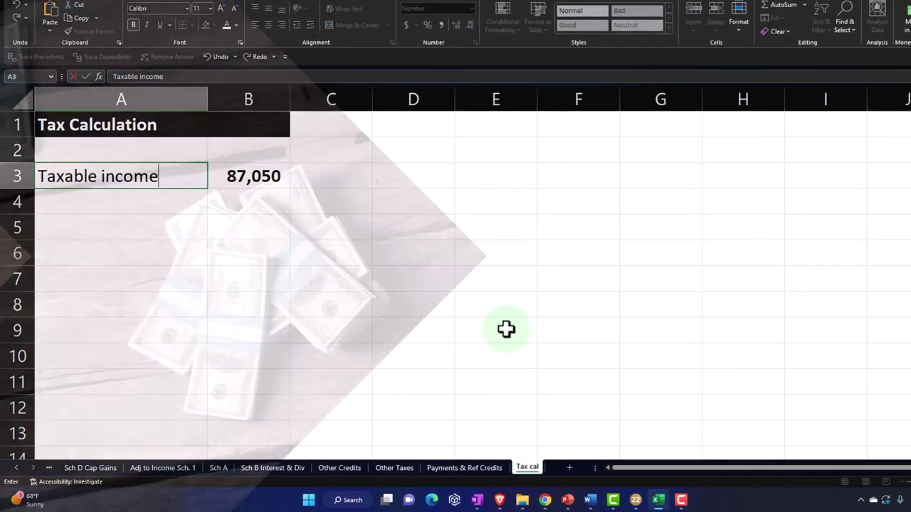
key(Return)
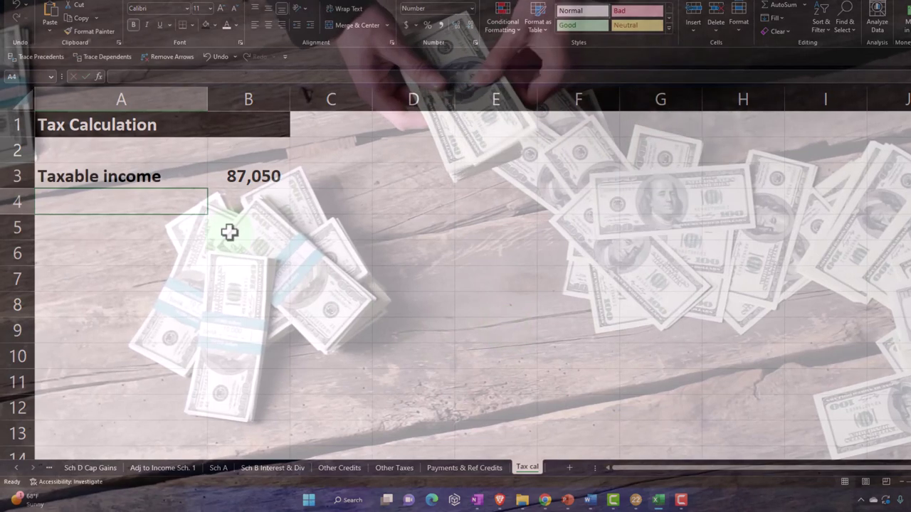
drag(191, 179, 252, 179)
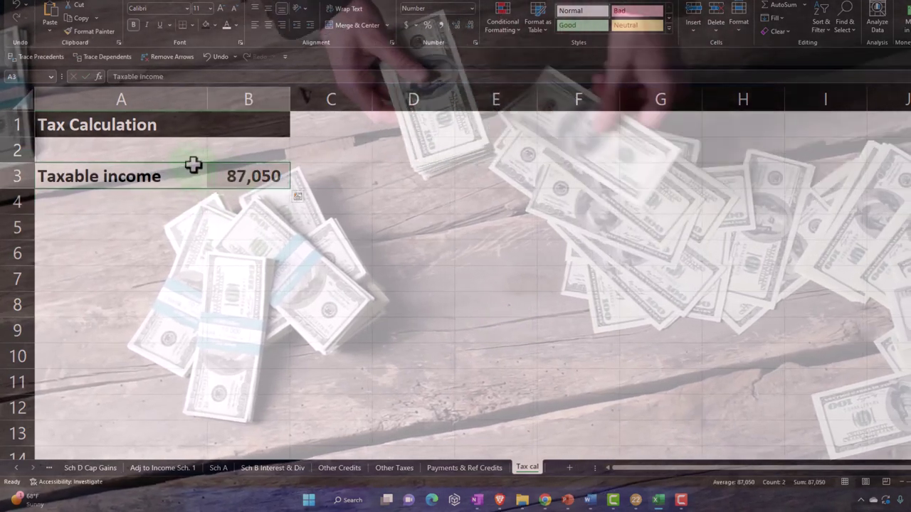
drag(193, 163, 193, 156)
Step: Enter the row labels "Qualified dividends" in A3 and "Capital gains" in A4
click(175, 179)
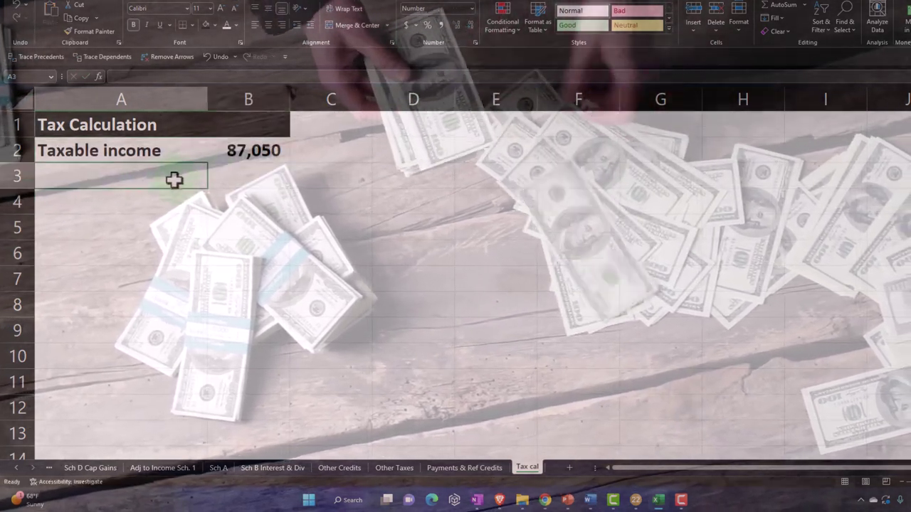
text(Qualified dividends)
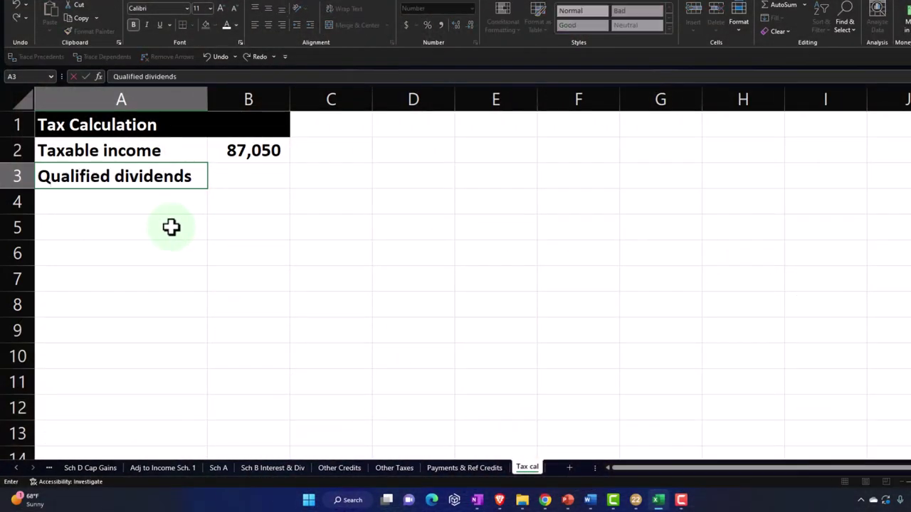
key(Return)
text(Qualifi)
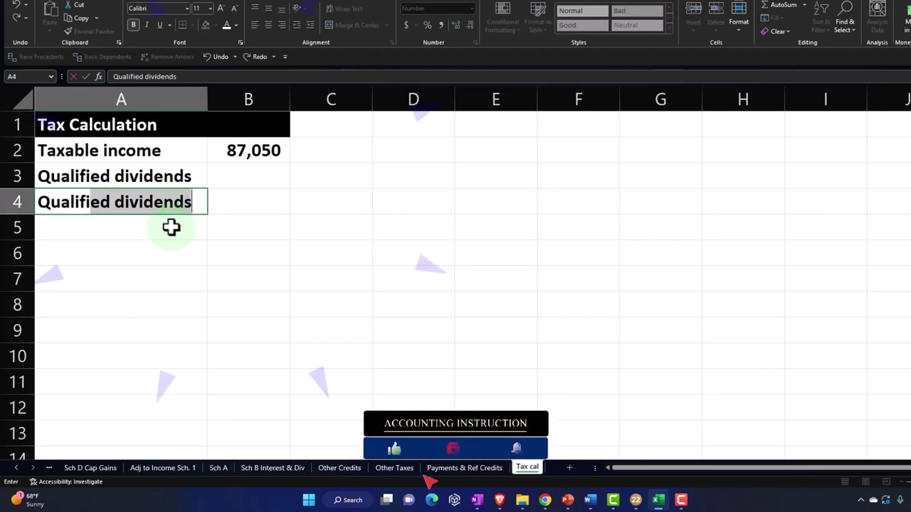
key(BackSpace)
key(BackSpace)
key(BackSpace)
key(BackSpace)
key(BackSpace)
key(BackSpace)
key(BackSpace)
text(Capital)
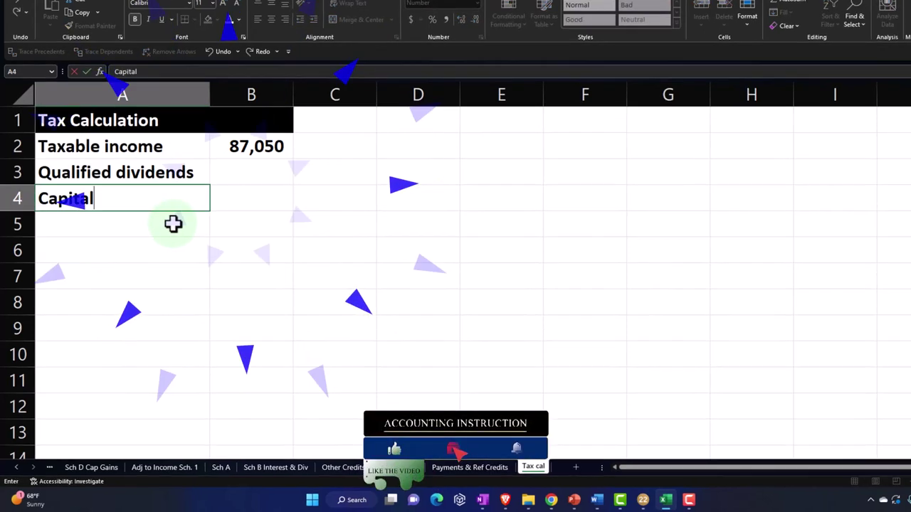
text( gains)
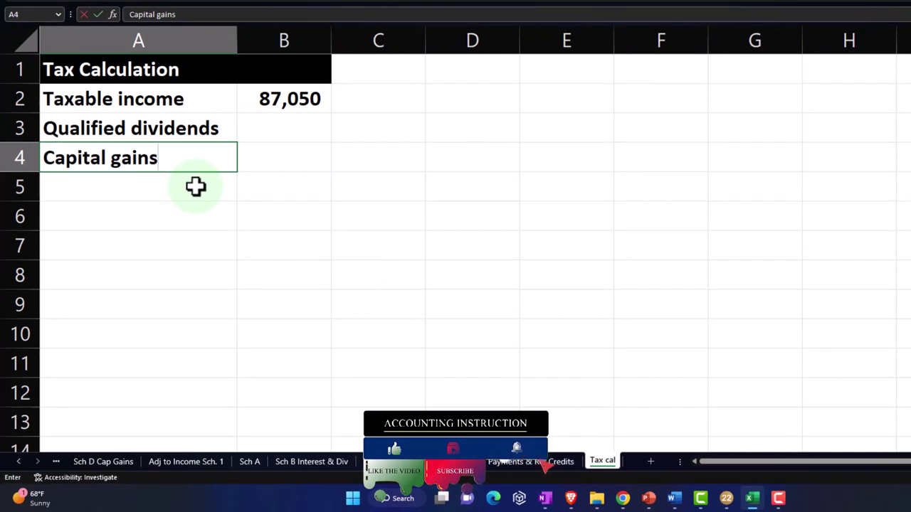
key(Return)
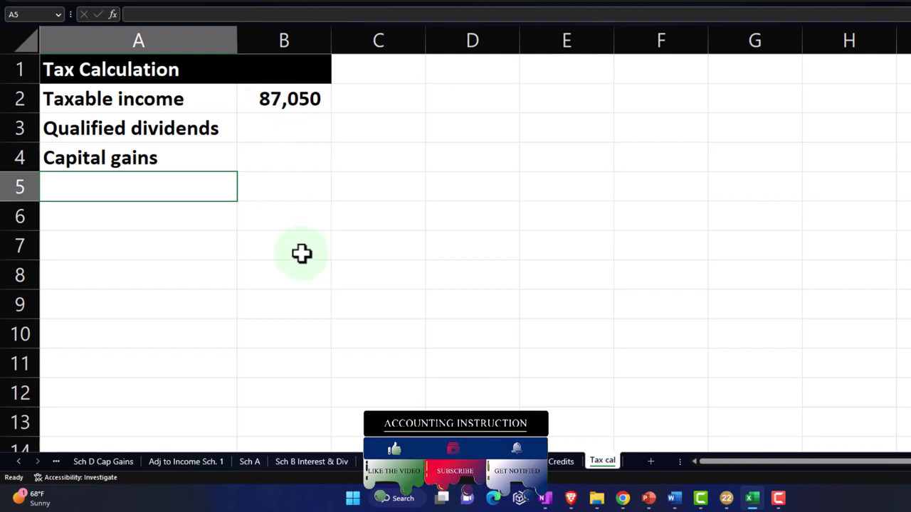
Step: Enter the label "Ordinary income" in A5
text(T)
key(BackSpace)
key(BackSpace)
text(OR)
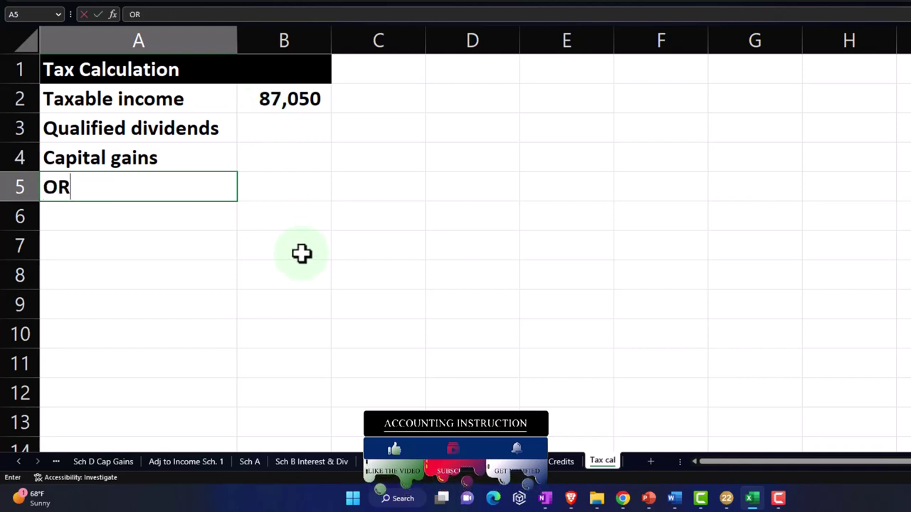
key(BackSpace)
text(rdinary income)
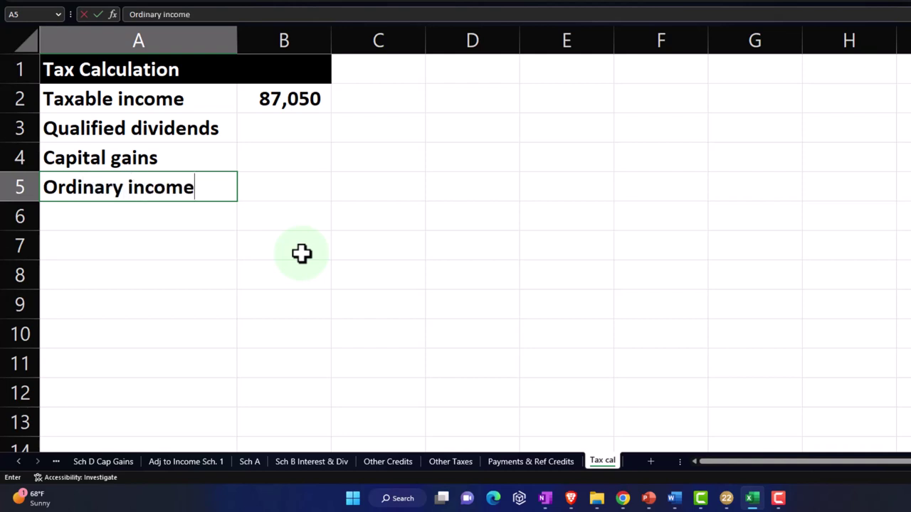
key(Tab)
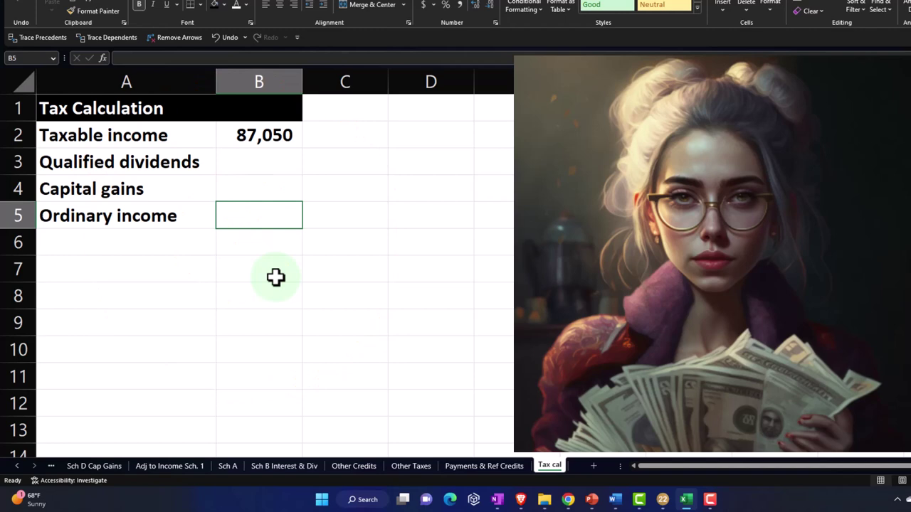
Step: Calculate ordinary income in B5 as taxable income less qualified dividends and capital gains, using =B2-B3-B4
text(=)
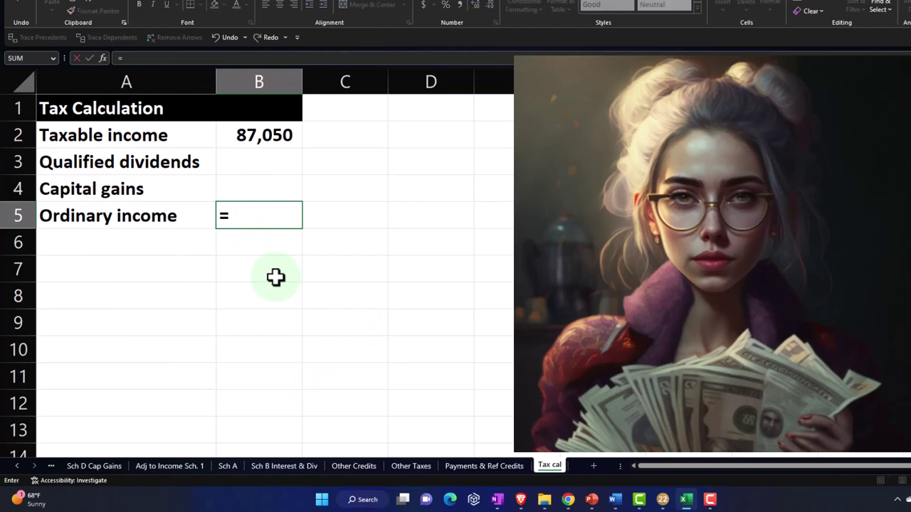
key(Up)
key(Up)
key(Up)
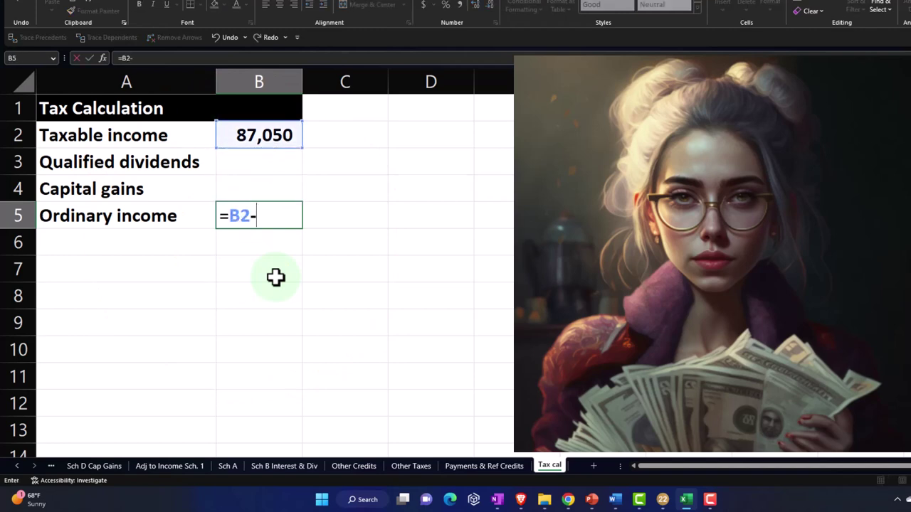
text(-)
key(Up)
key(Up)
text(-B4)
key(Return)
Step: Enter 0 for qualified dividends in B3 and for capital gains in B4, and underline the capital gains amount
key(Up)
key(Up)
key(Up)
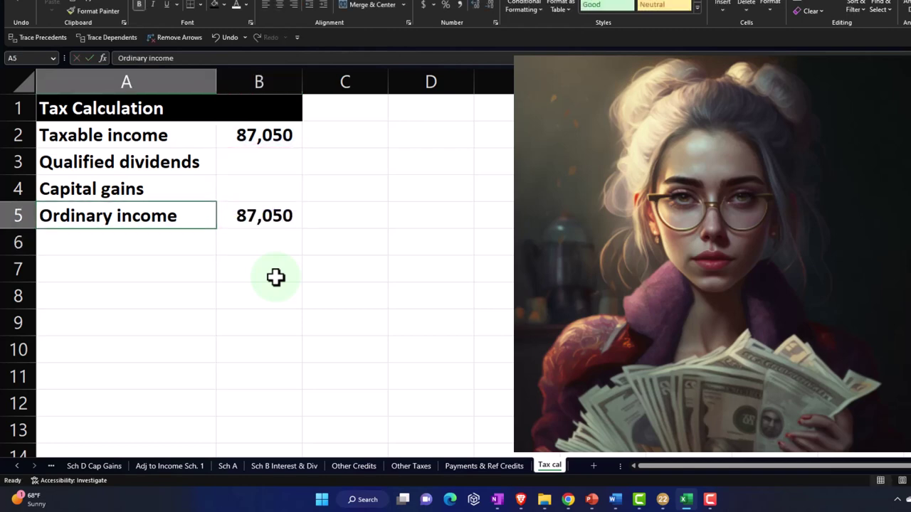
key(Right)
text(0)
key(Return)
text(0)
key(Return)
key(Up)
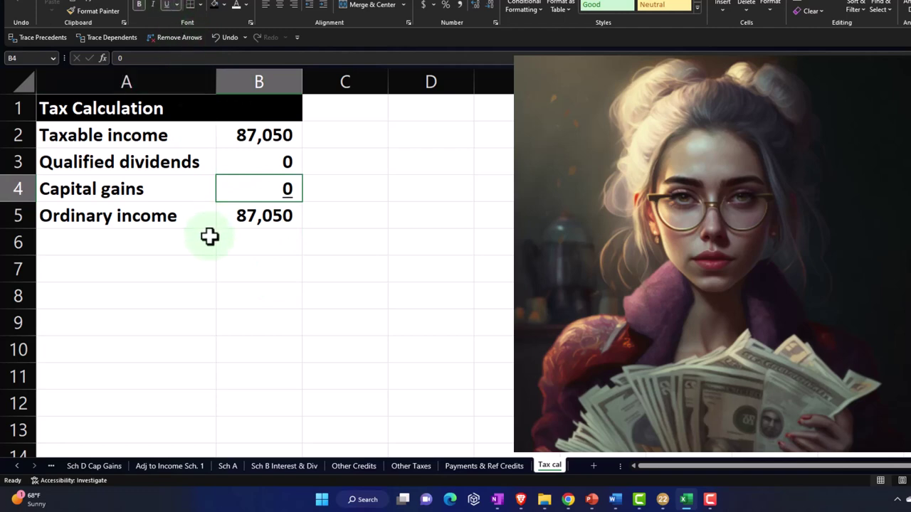
Step: Enter the section heading "Ordinary Income Single" in A7, leaving row 6 blank
click(152, 222)
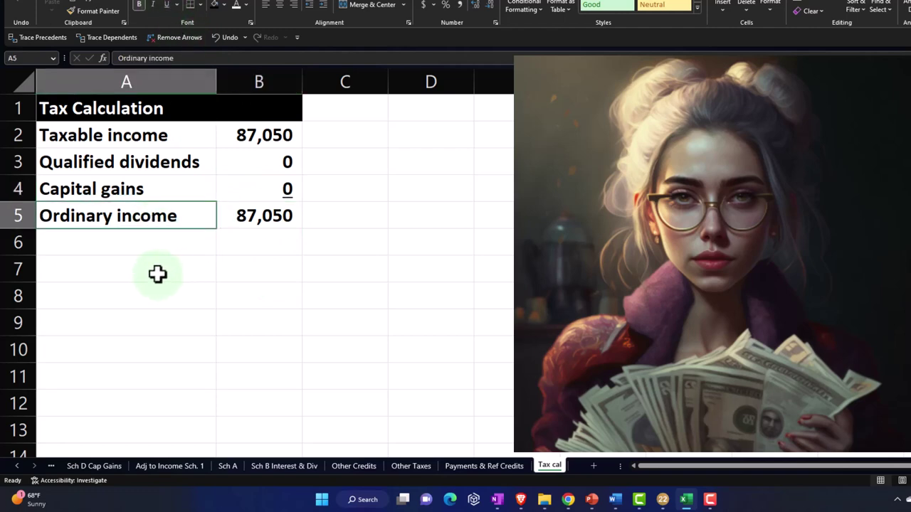
click(147, 270)
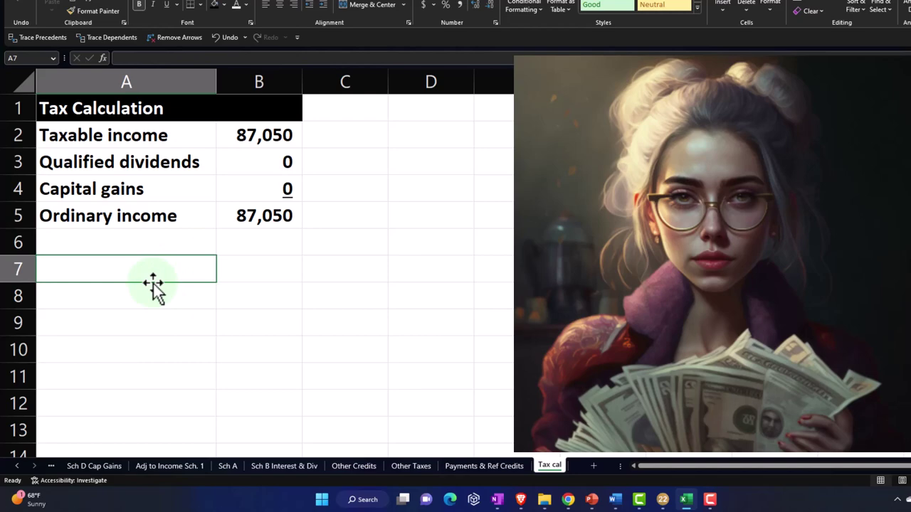
text(Or)
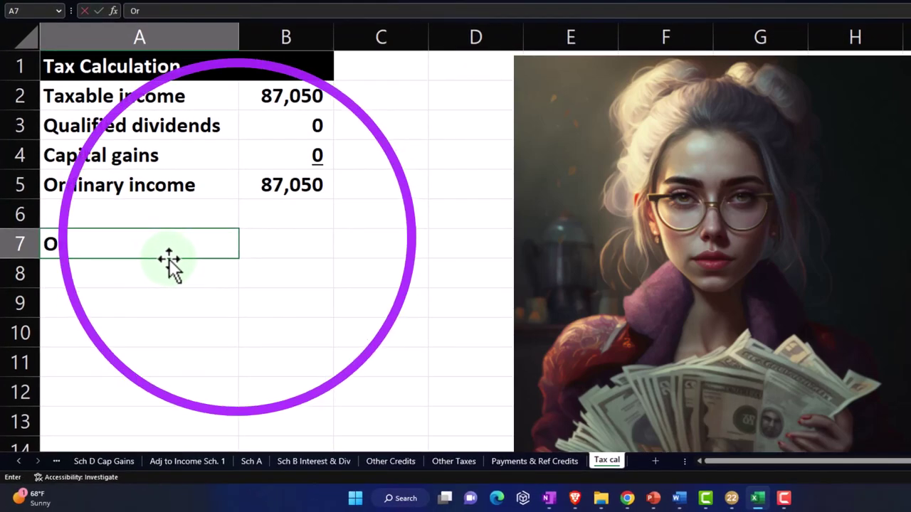
text(dinary Inco)
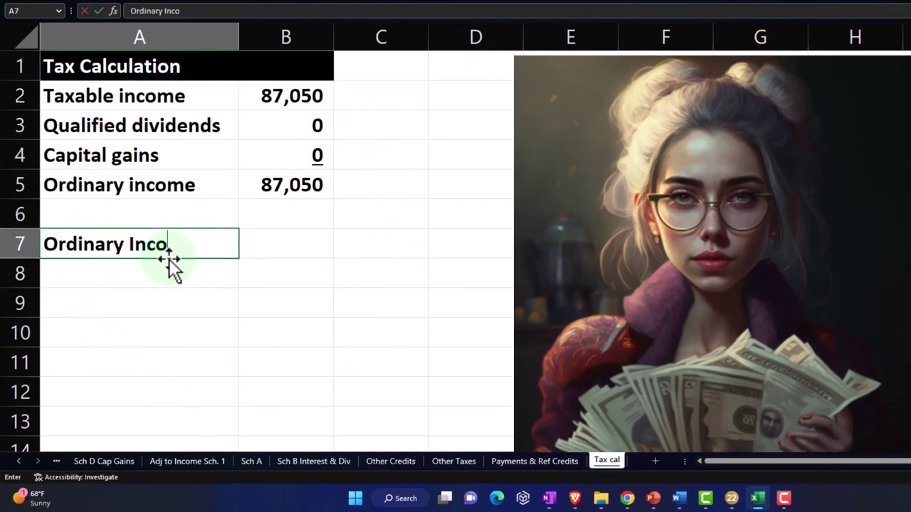
text(me Sing)
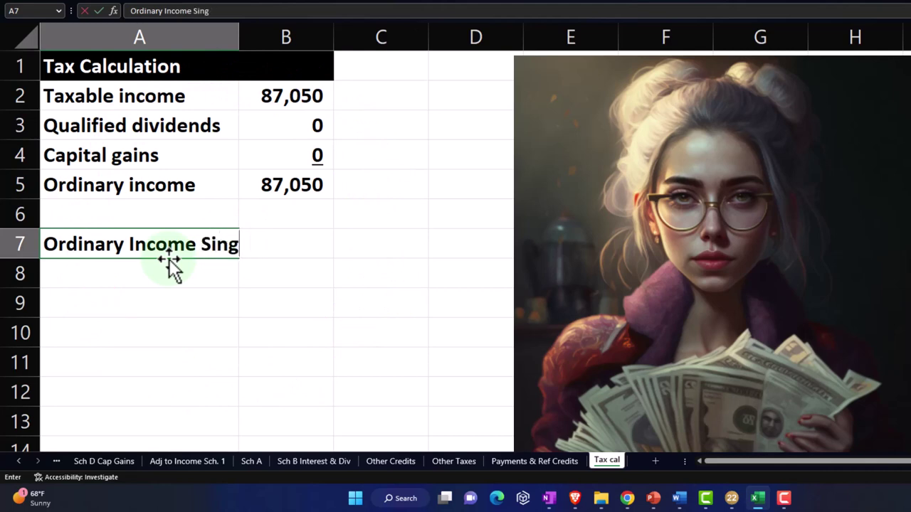
text(le)
key(Return)
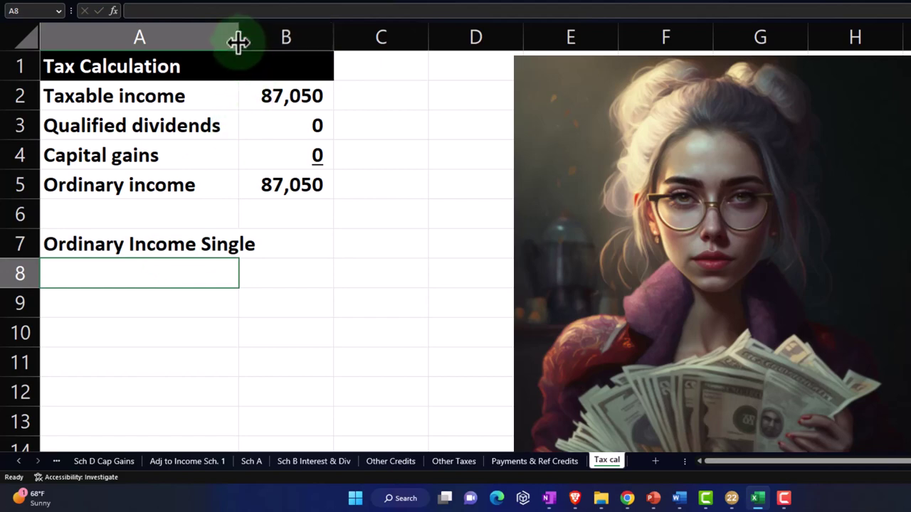
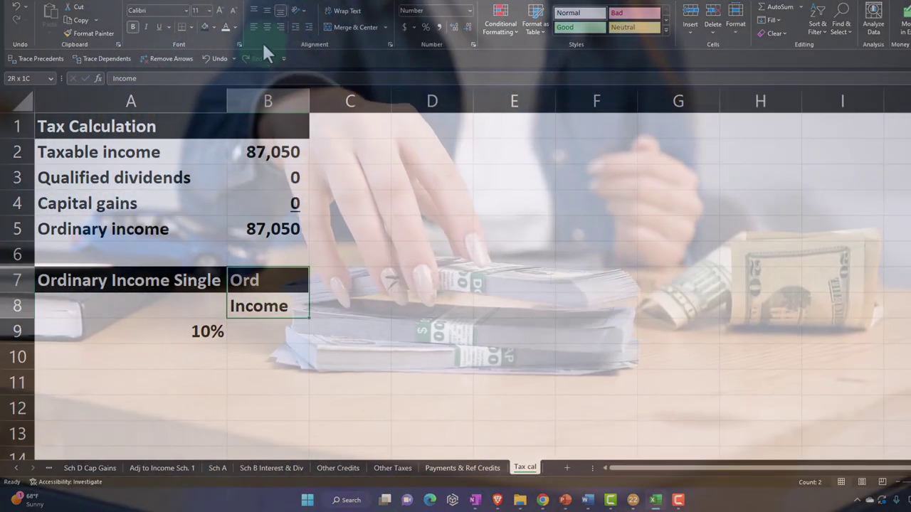
Step: Center the "Ord Income" column heading in B7:B8 and give it the black header fill with white text
click(269, 27)
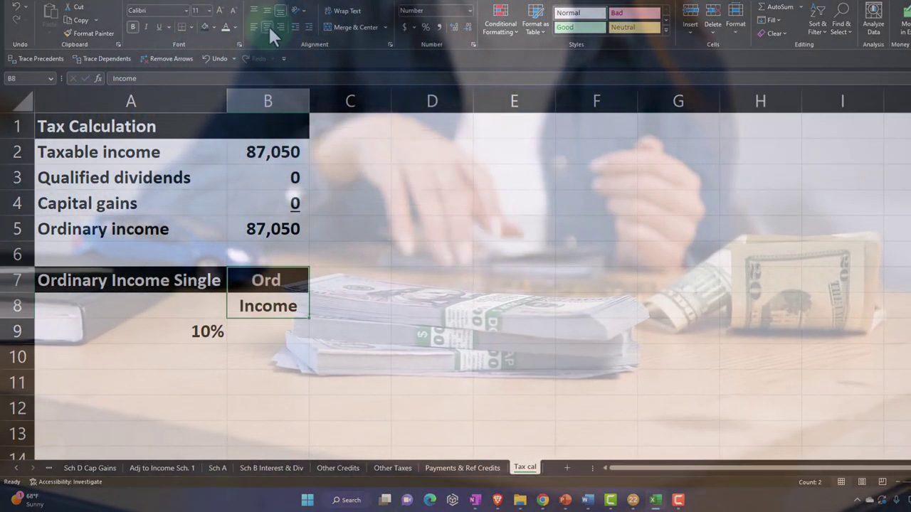
click(206, 27)
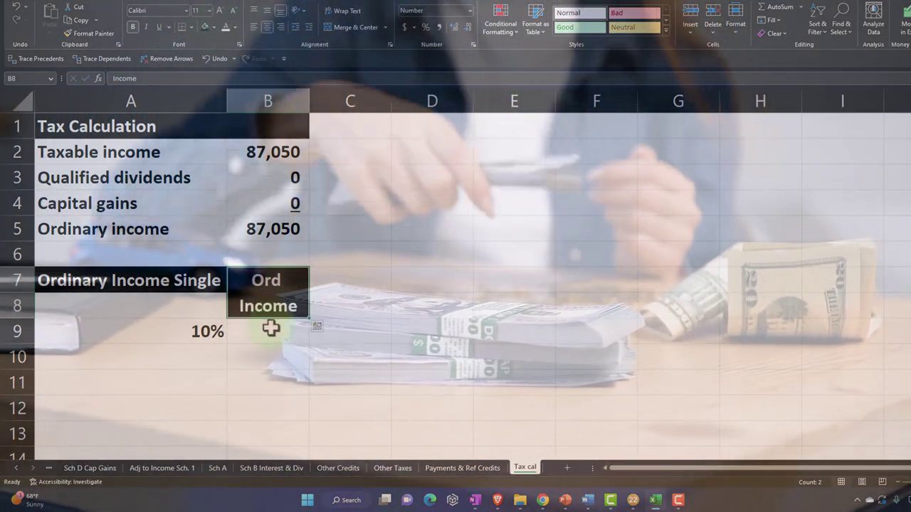
Step: Link B9, in the 10% bracket row, to the ordinary income amount in B5 and go to C7
click(271, 329)
text(=)
key(Up)
key(Up)
key(Up)
key(Up)
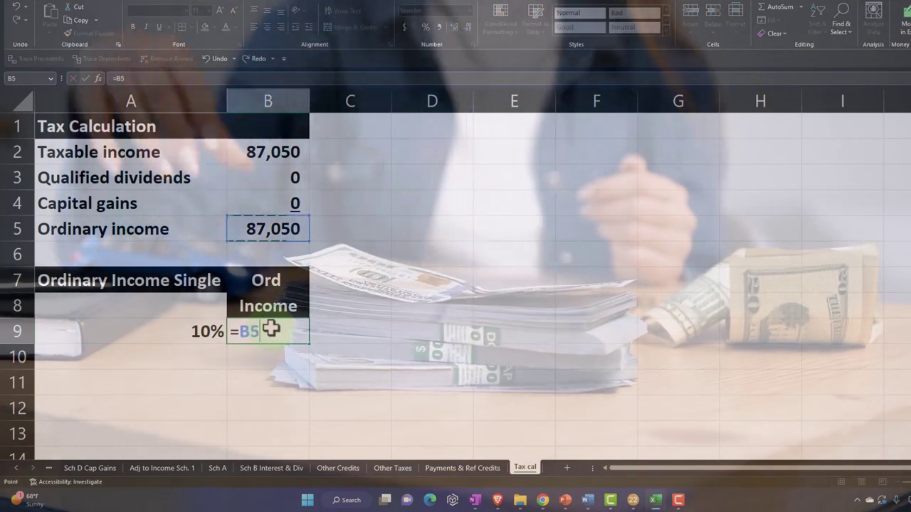
key(Return)
key(Right)
key(Up)
key(Up)
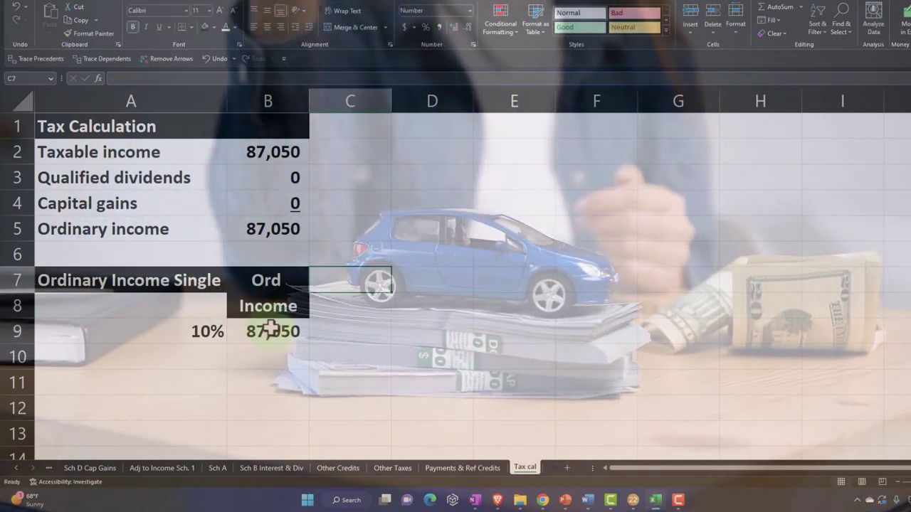
Step: Enter the column heading "Cap" in C8 and format C7:C8 as a centered black header with white text
text(cap)
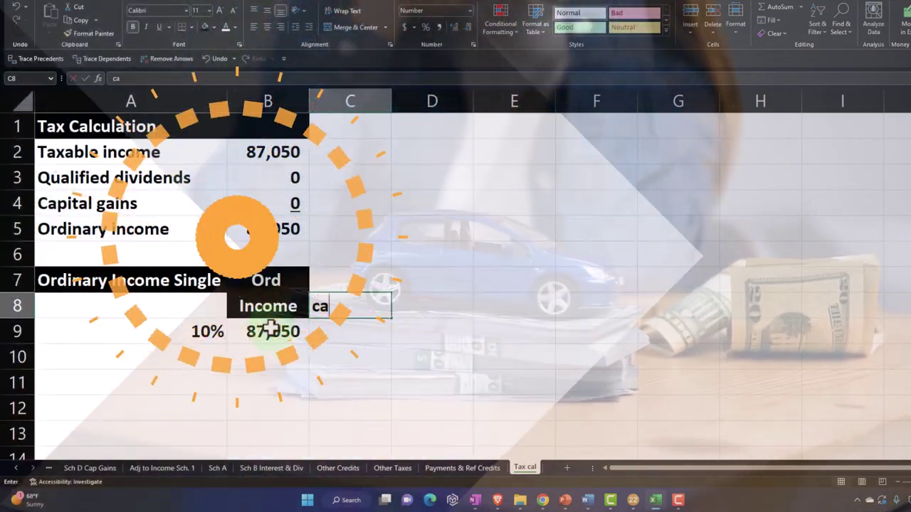
key(BackSpace)
key(BackSpace)
key(BackSpace)
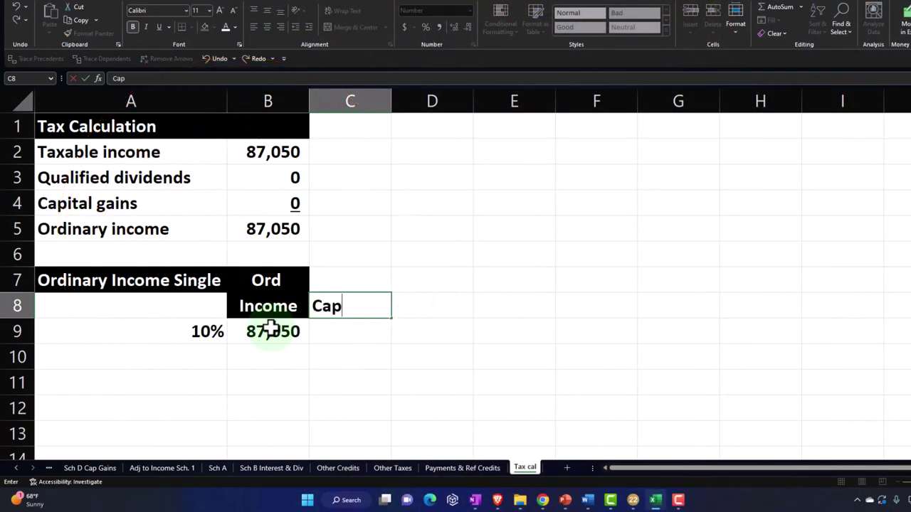
key(Up)
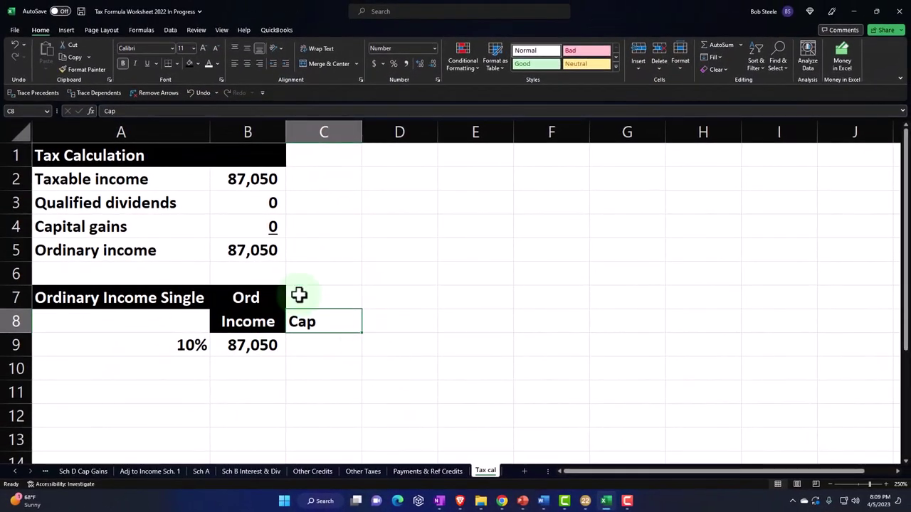
click(189, 62)
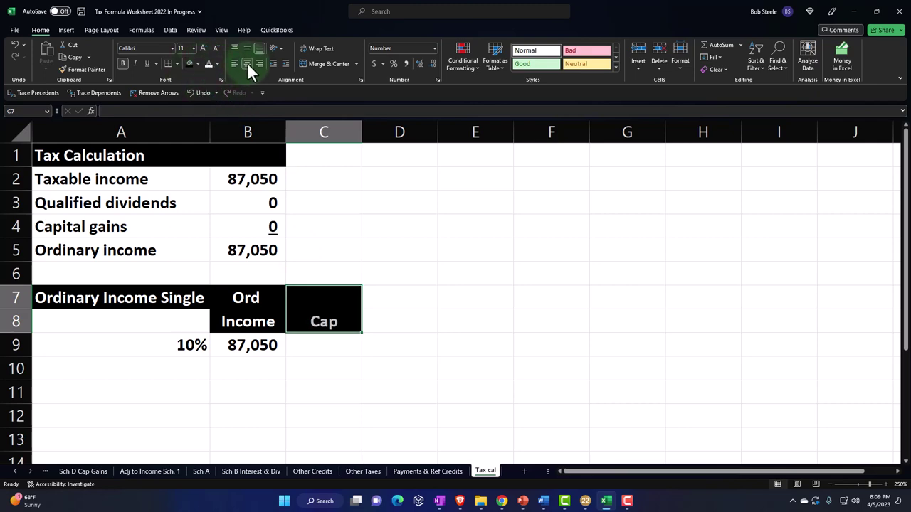
Step: Consult the 2022 single filers tax table in PowerPoint and enter the 10% bracket's cap of 10275 in C9 of the Excel sheet
key(alt+Tab)
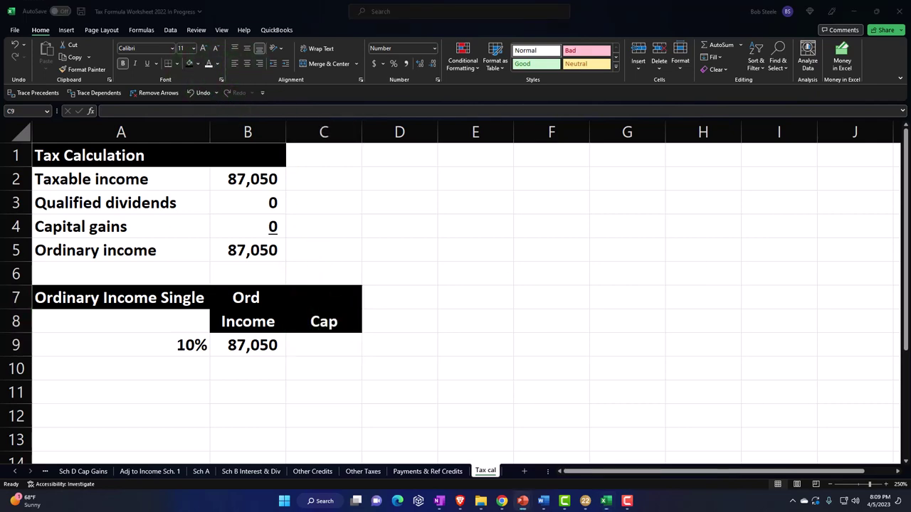
drag(475, 29, 463, 0)
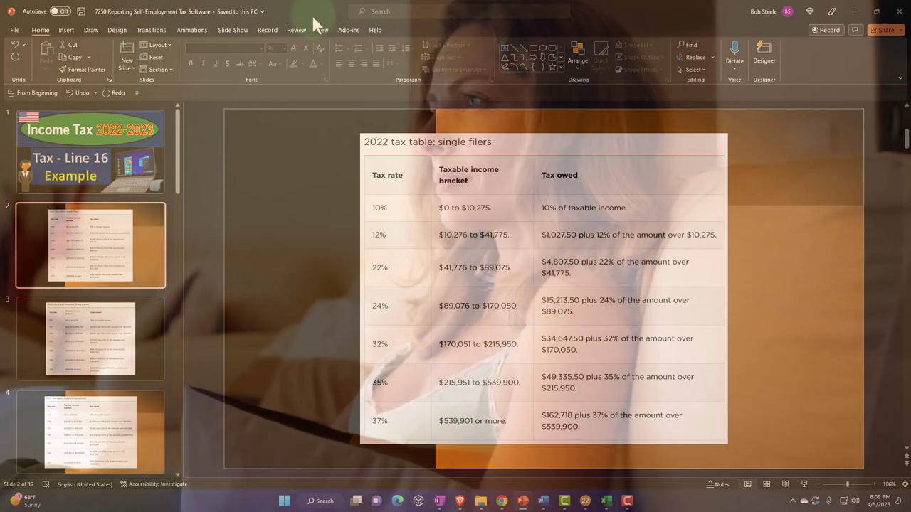
click(853, 11)
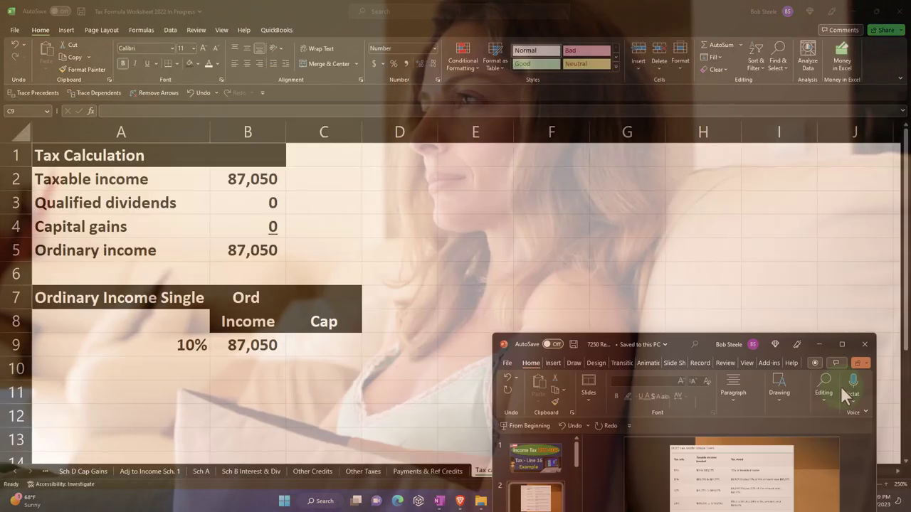
click(325, 344)
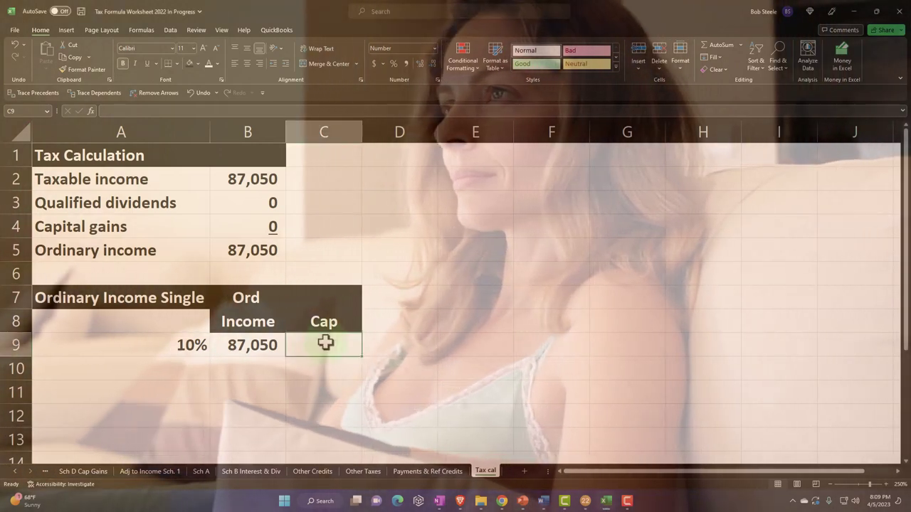
text(10275)
key(Return)
Step: Enter the column heading "Lessor Of" across D7 and D8, one word per cell
key(Right)
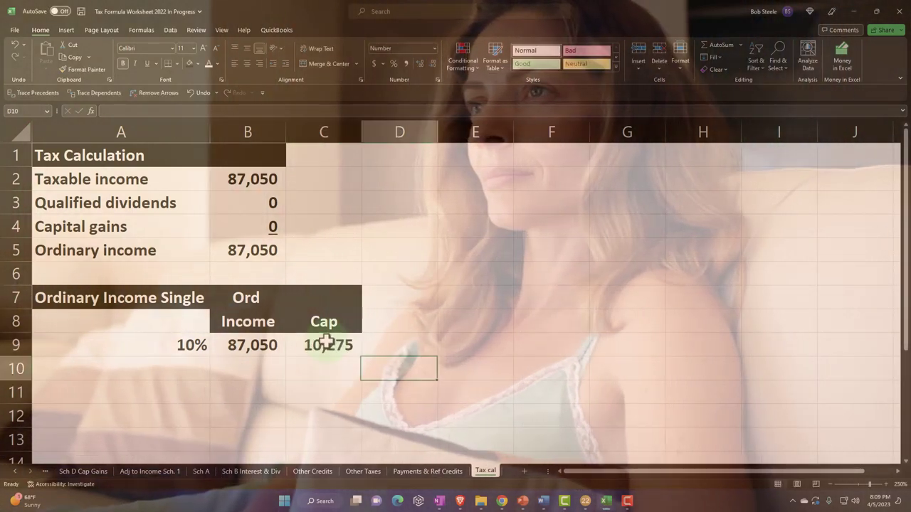
key(Up)
key(Up)
key(Right)
key(Left)
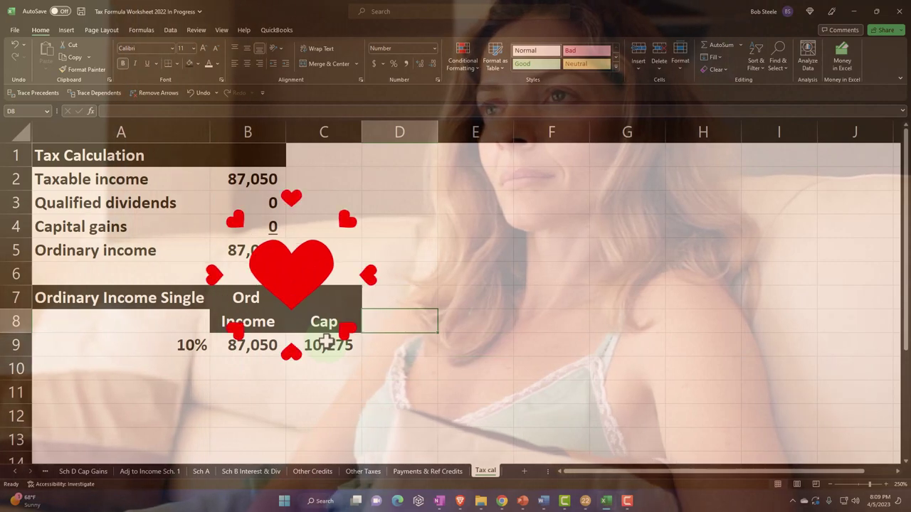
key(Up)
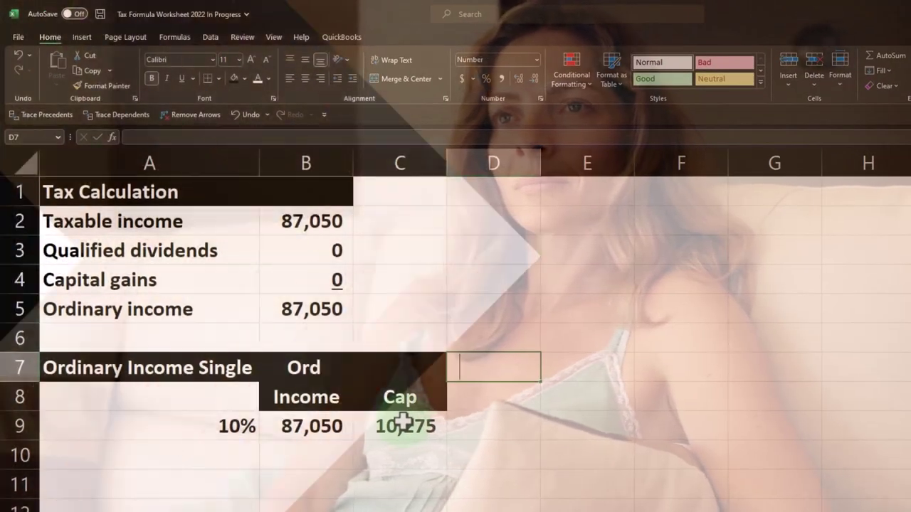
text(Lessor)
key(Return)
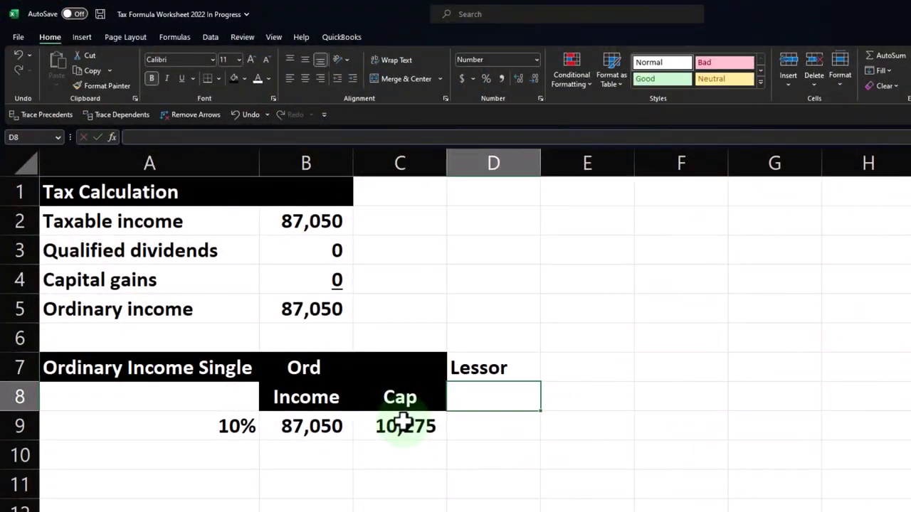
text(Of)
key(Return)
Step: Format D7:D8 as a centered black header with white text
key(Up)
key(shift+Up)
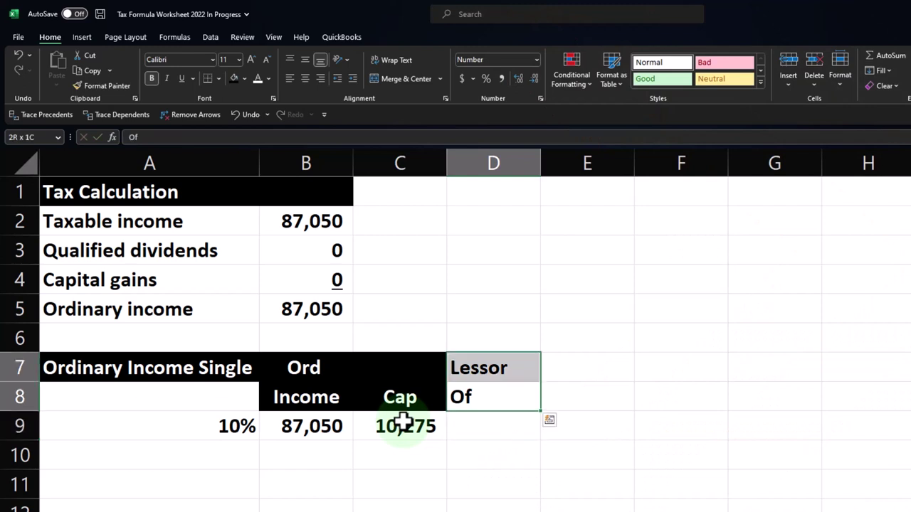
click(234, 76)
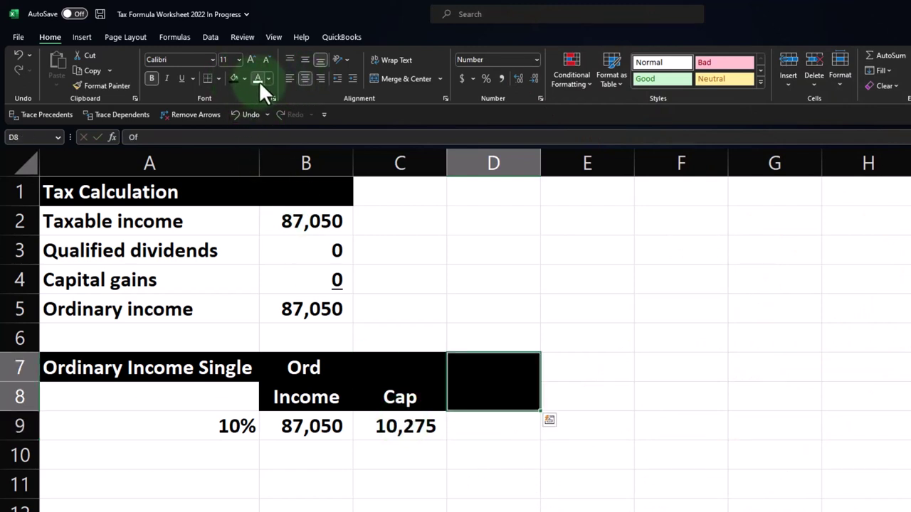
Step: Enter a MIN formula over B9:C9 in D9 to take the smaller of ordinary income and the 10% cap
click(489, 427)
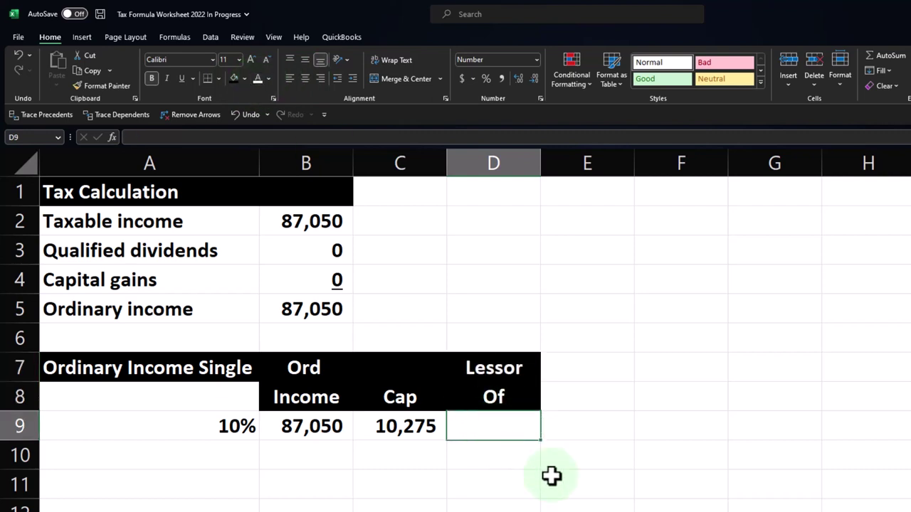
text(=min)
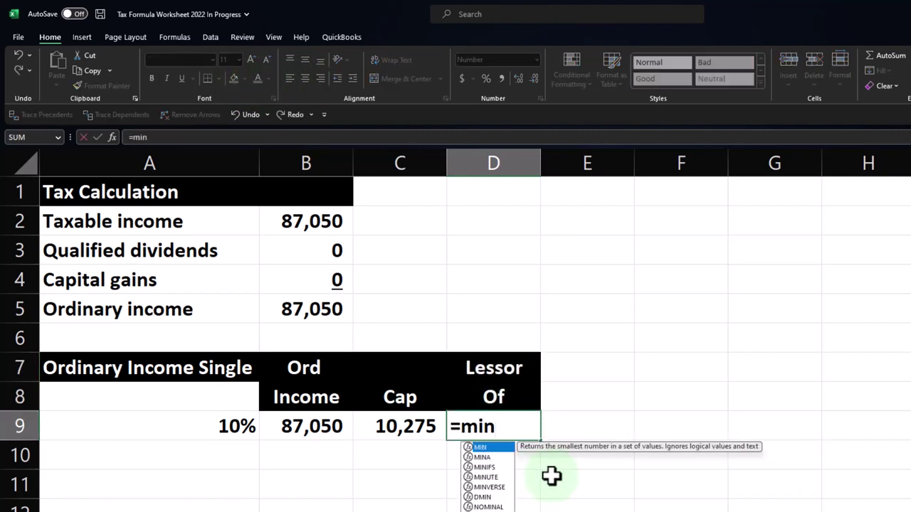
text(()
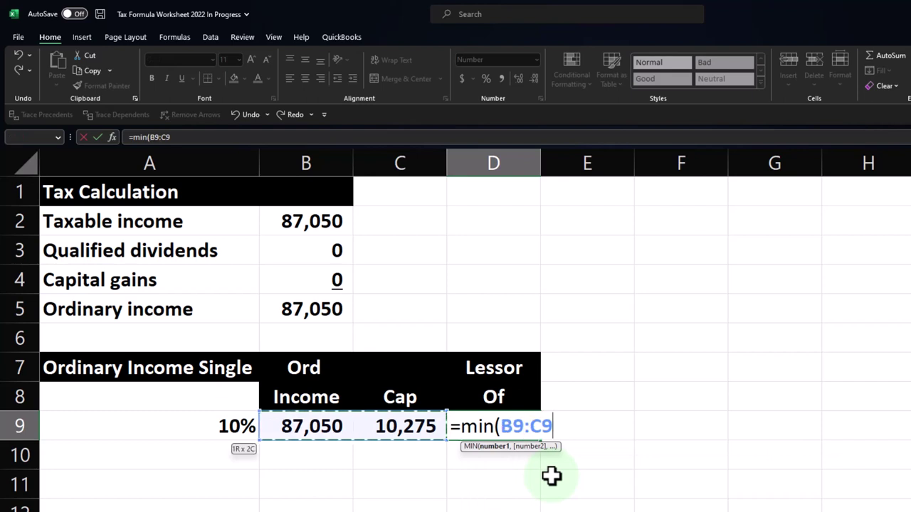
key(Return)
key(Up)
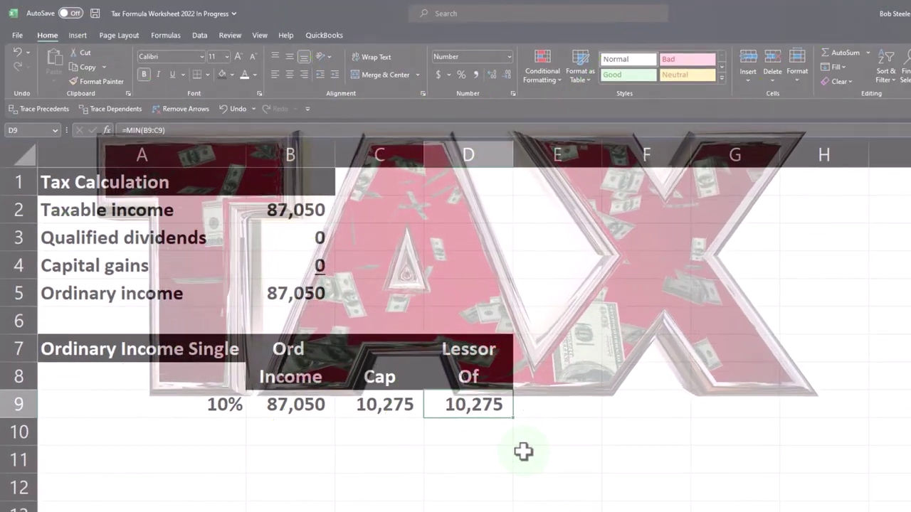
Step: Calculate the 10% bracket's tax in F9 by multiplying the rate in A9 by the amount in D9
key(Right)
key(Right)
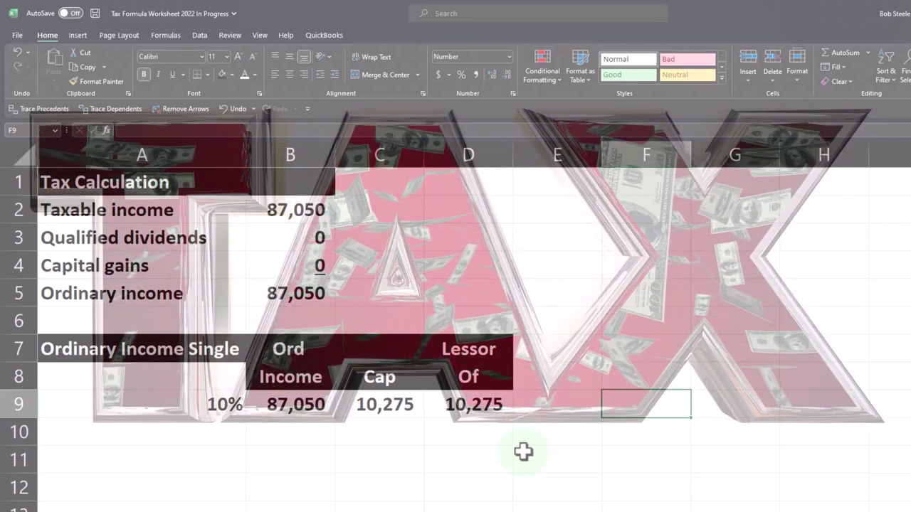
text(=)
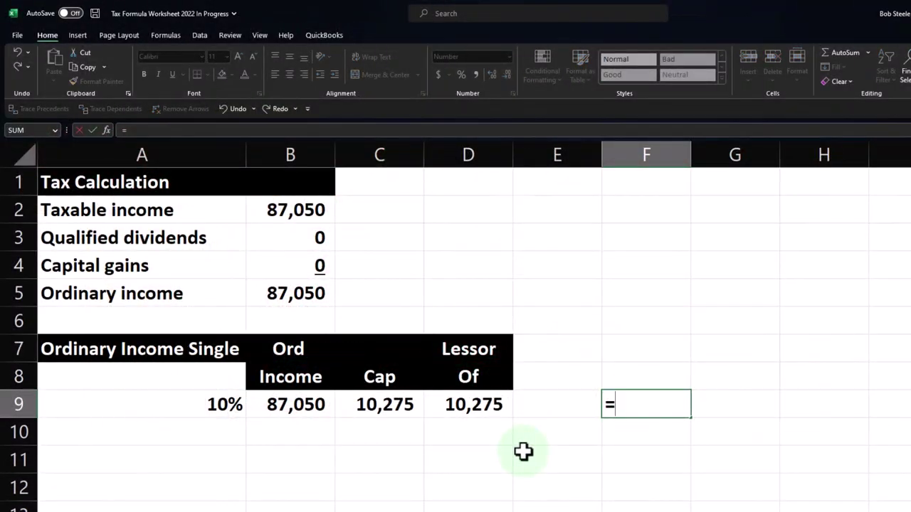
key(Left)
key(Left)
key(Left)
key(Left)
key(Left)
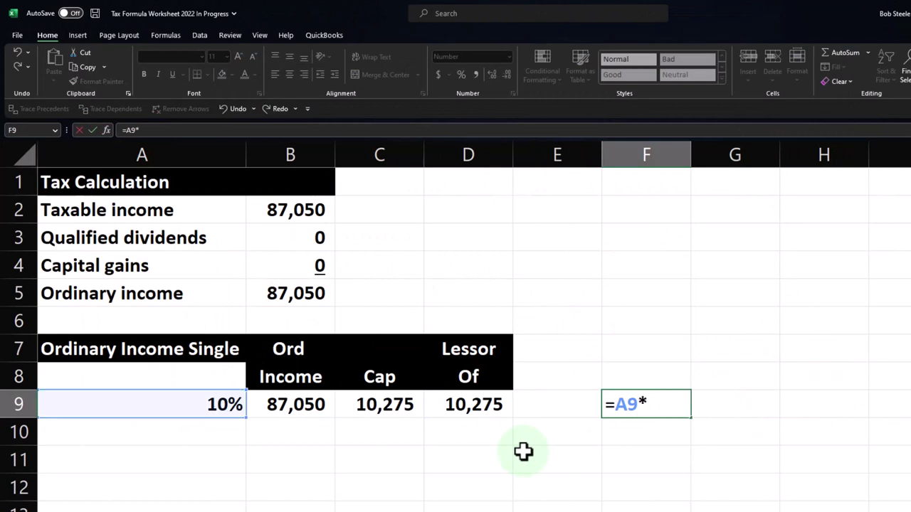
text(*)
key(Left)
key(Left)
key(Return)
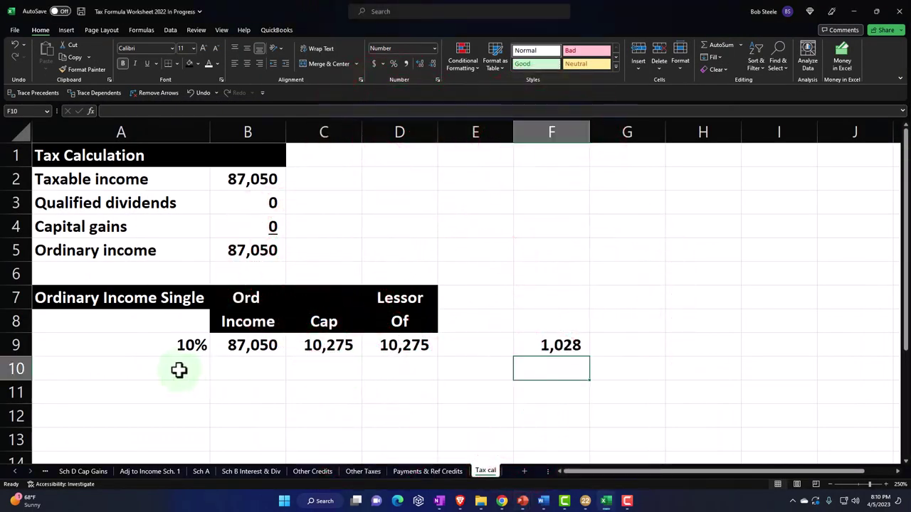
Step: Enter the next bracket's rate of .12 in A10 and format it as a percentage
click(178, 369)
text(1)
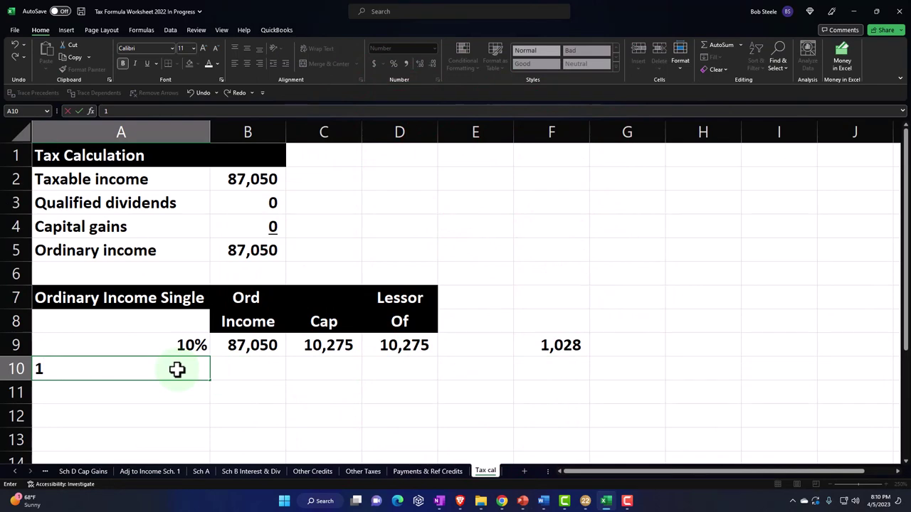
text(.12)
key(ctrl+Return)
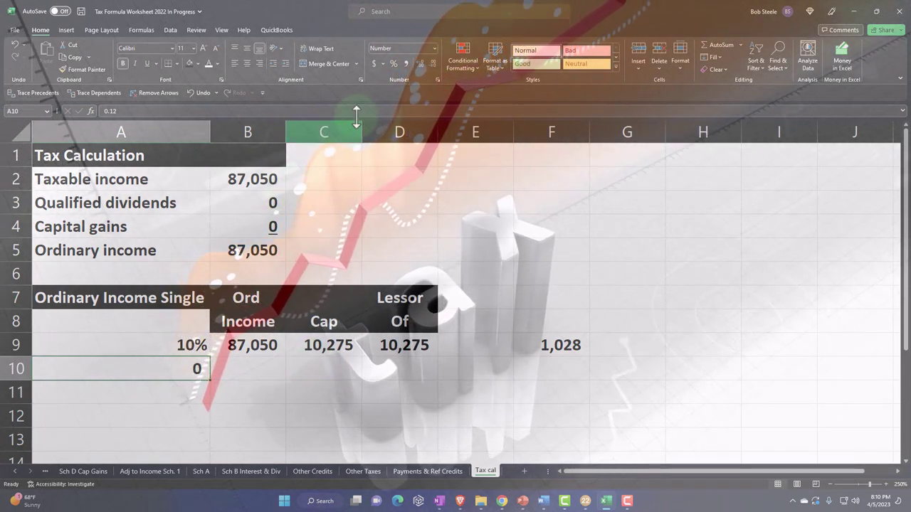
click(393, 63)
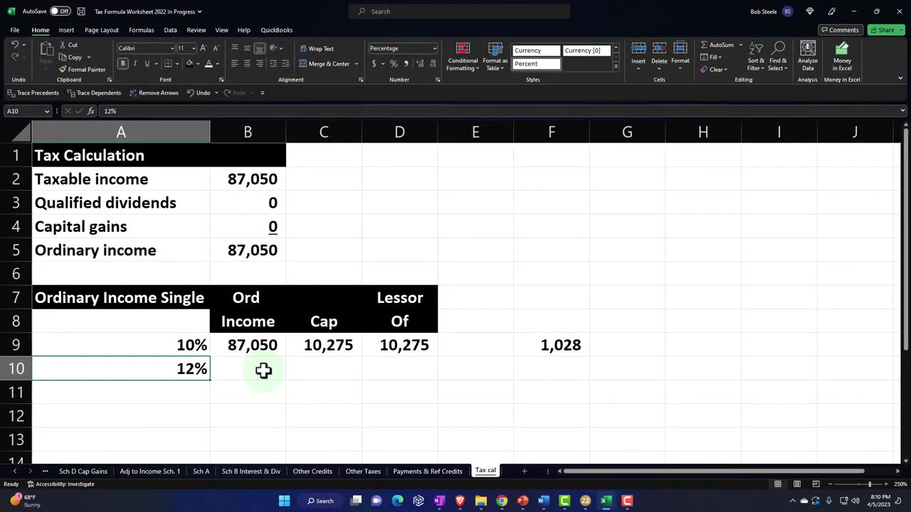
Step: Link B10, in the 12% bracket row, to the ordinary income amount in B9
click(260, 371)
text(=)
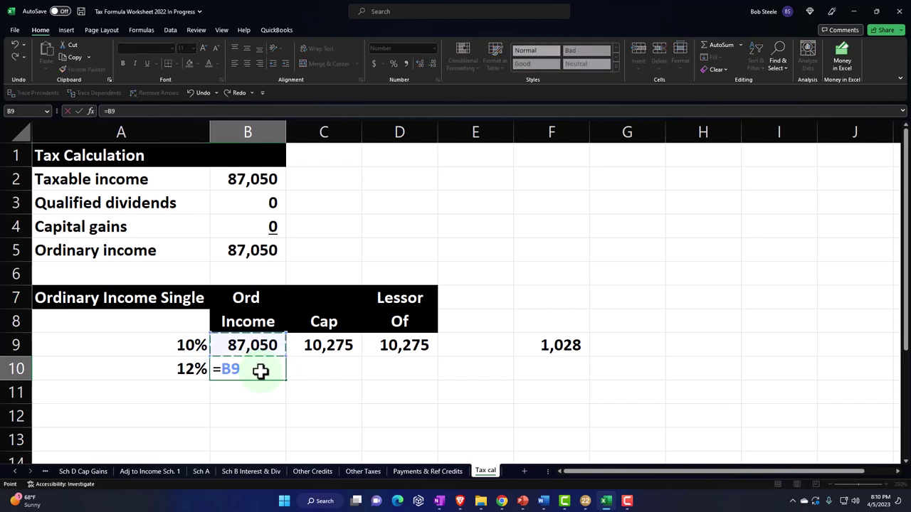
key(Return)
Step: Consult the single filers tax table in PowerPoint and enter the 12% bracket's cap of 41775 in C10 of the Excel sheet
key(Up)
key(Right)
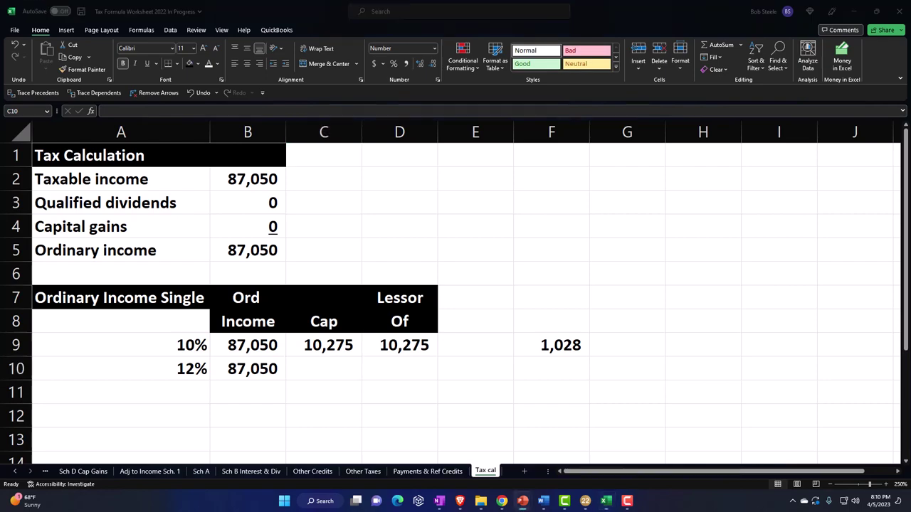
key(alt+Tab)
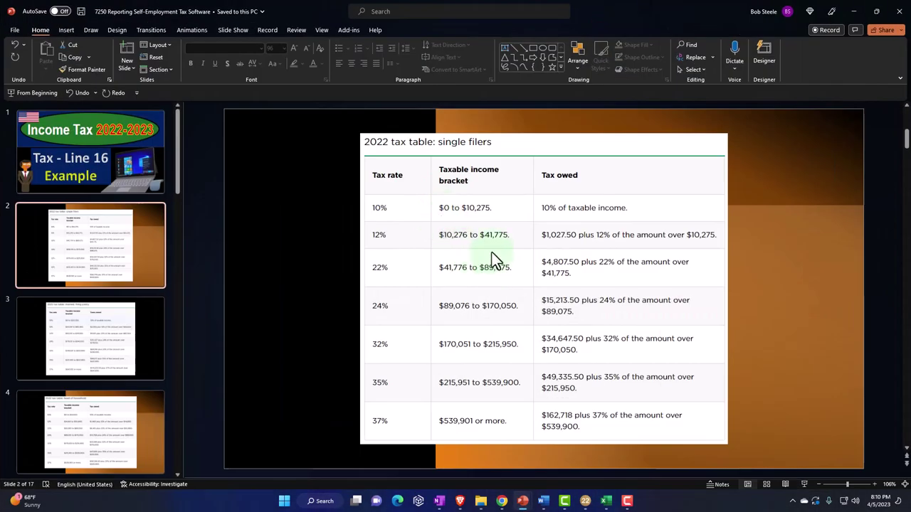
key(alt+Tab)
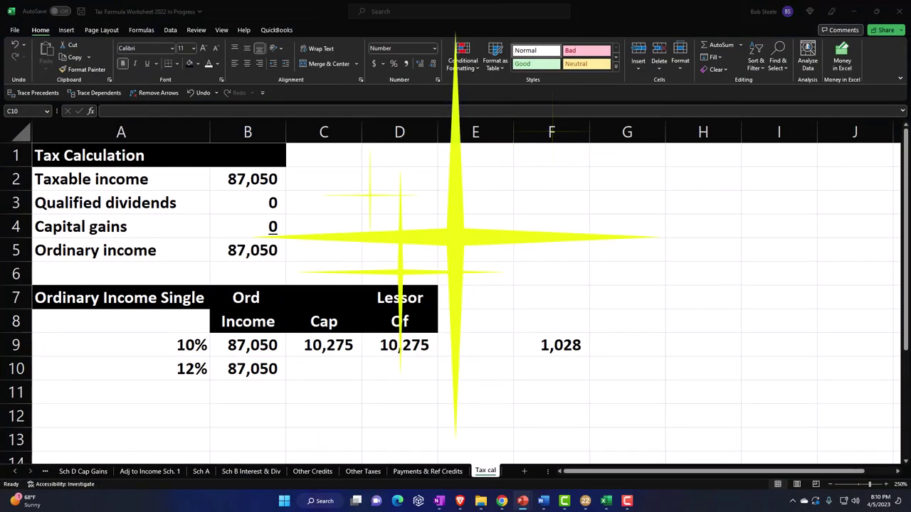
click(330, 374)
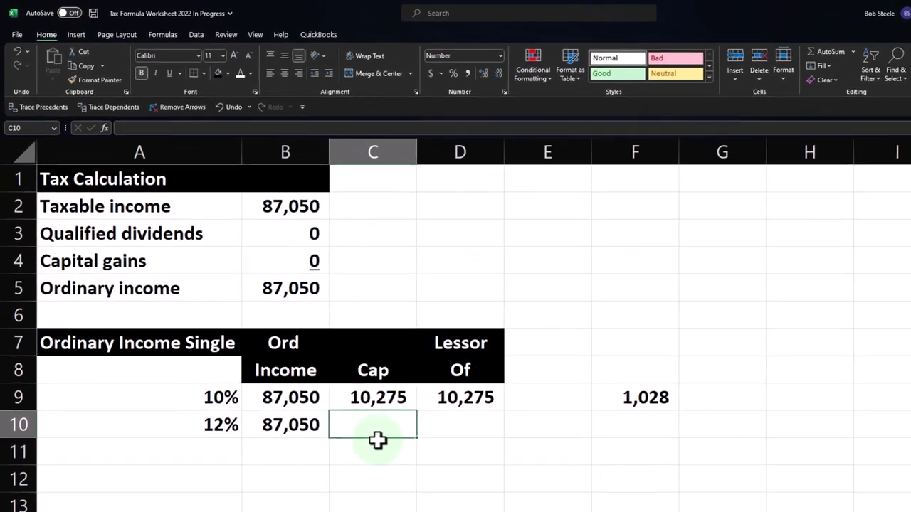
text(41775)
key(Return)
Step: Enter a MIN formula over B10:C10 in D10 to take the smaller of ordinary income and the 12% cap
key(Up)
key(Right)
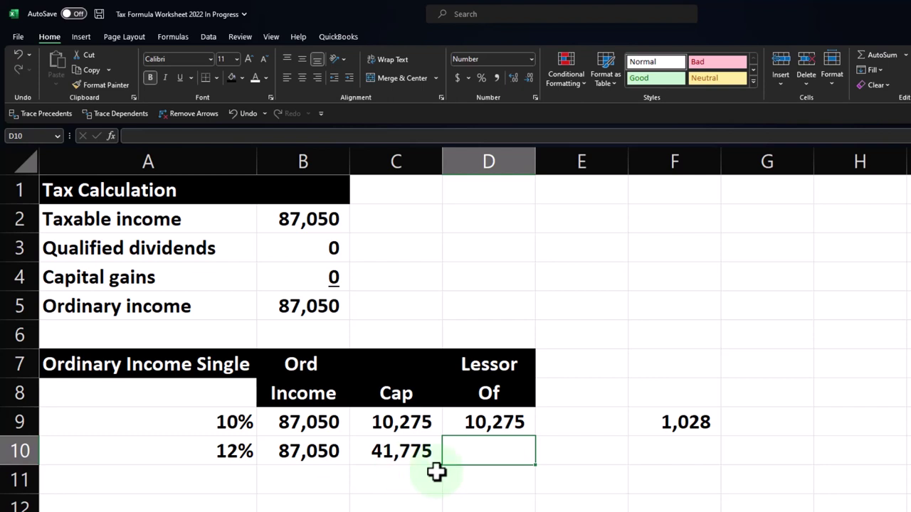
text(=min()
key(Left)
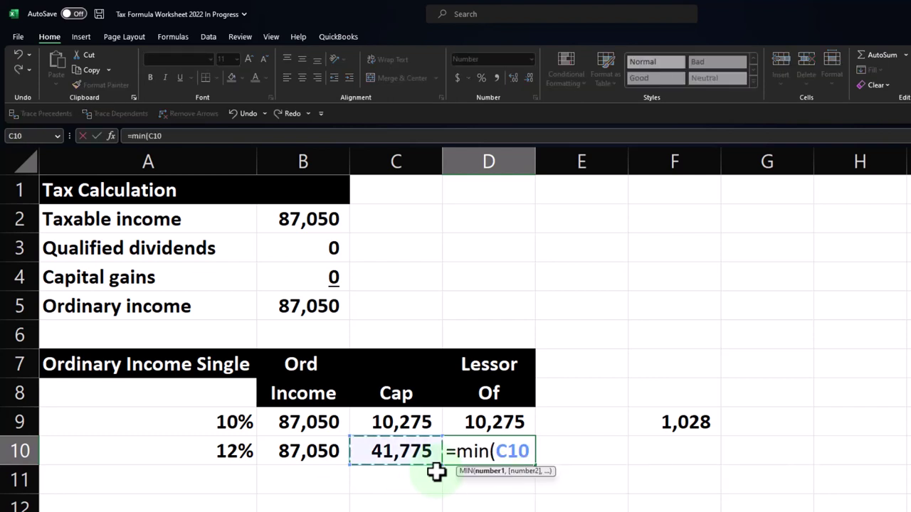
key(shift+Left)
key(Return)
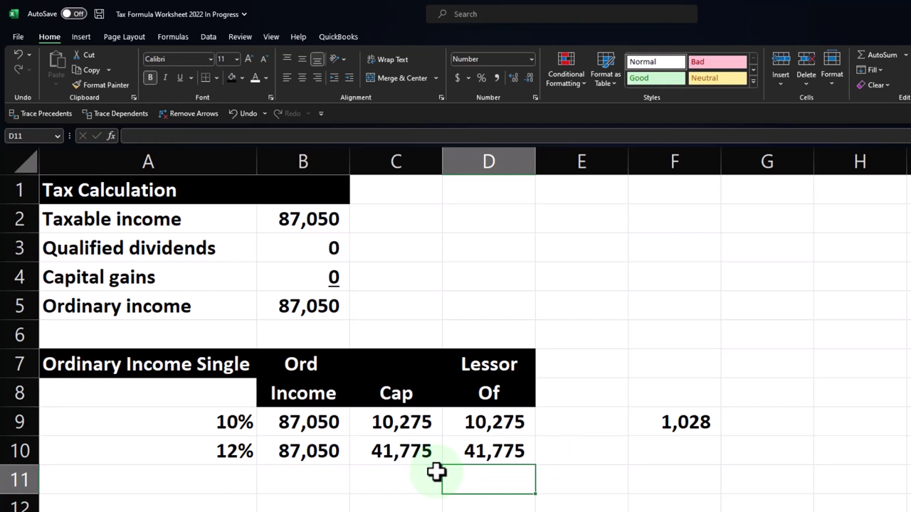
Step: Enter the formula =D10-C9 in E10 to get the portion of income falling within the 12% bracket
key(Right)
key(Up)
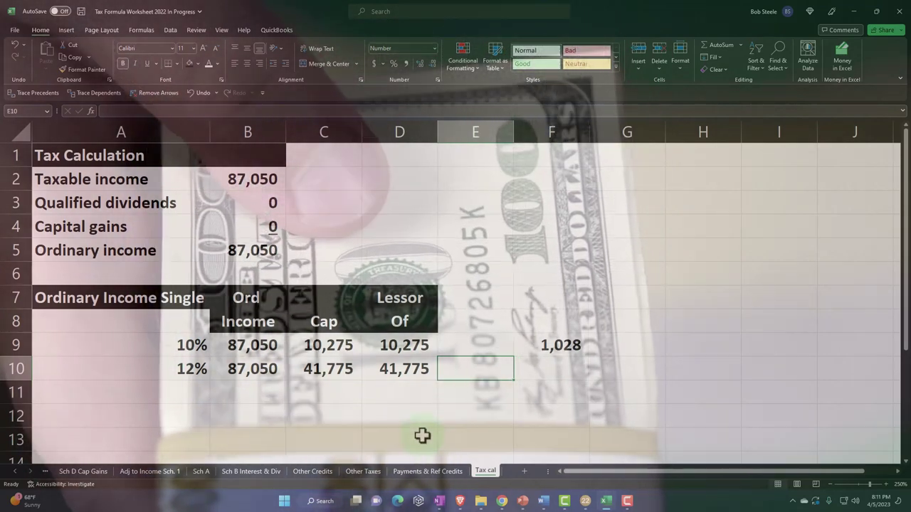
text(=)
key(Left)
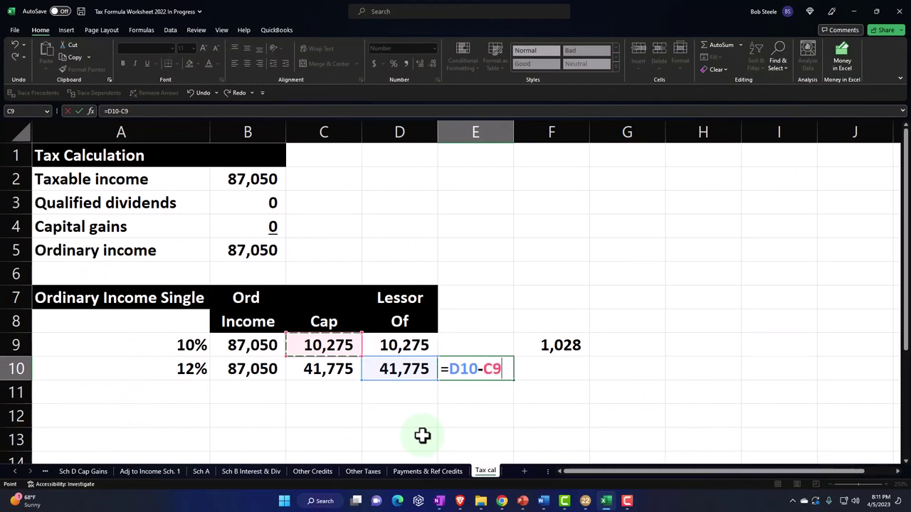
key(Return)
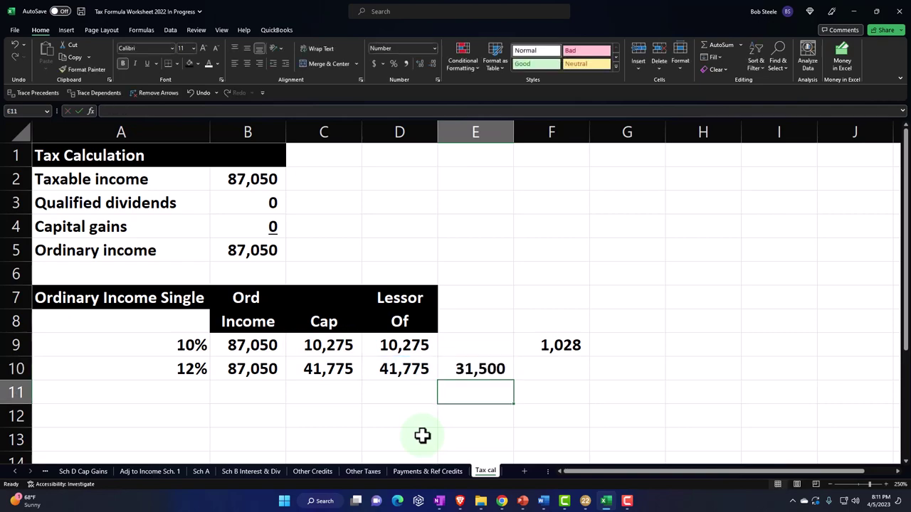
Step: Add the two-line header Tax / Amount in E7:E8 and format it with black fill, white text and centered alignment
click(481, 303)
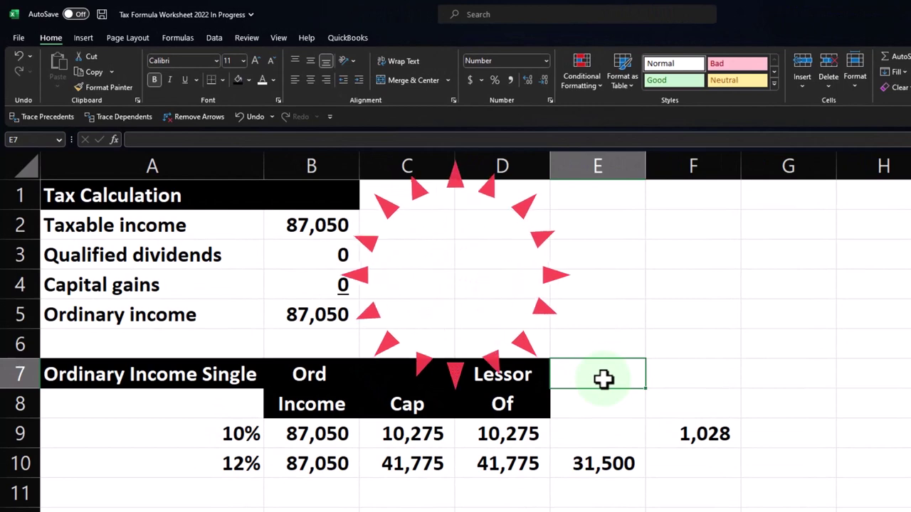
text(Tax)
key(Return)
text(Amount)
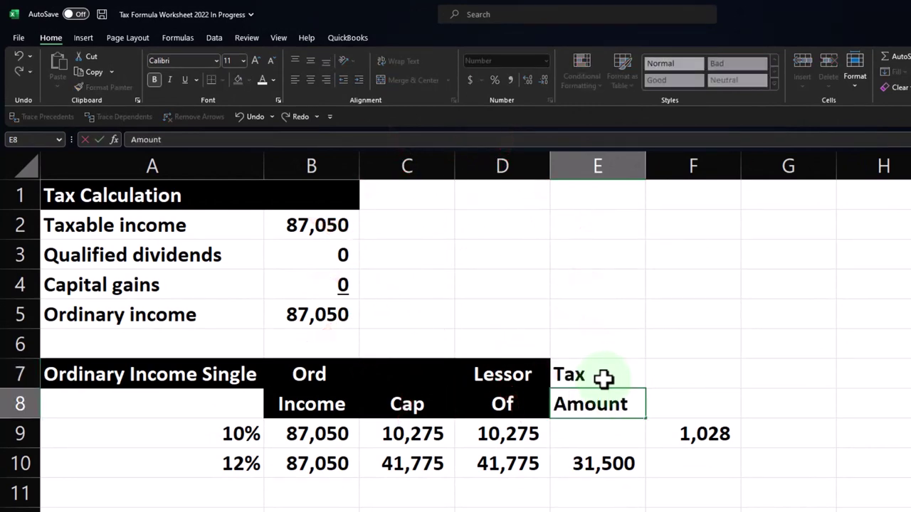
drag(603, 378, 603, 406)
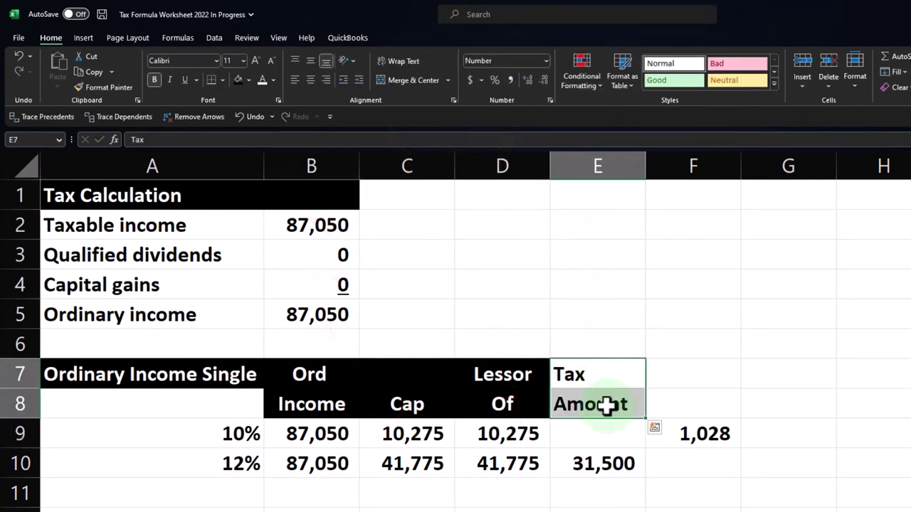
click(239, 79)
click(310, 78)
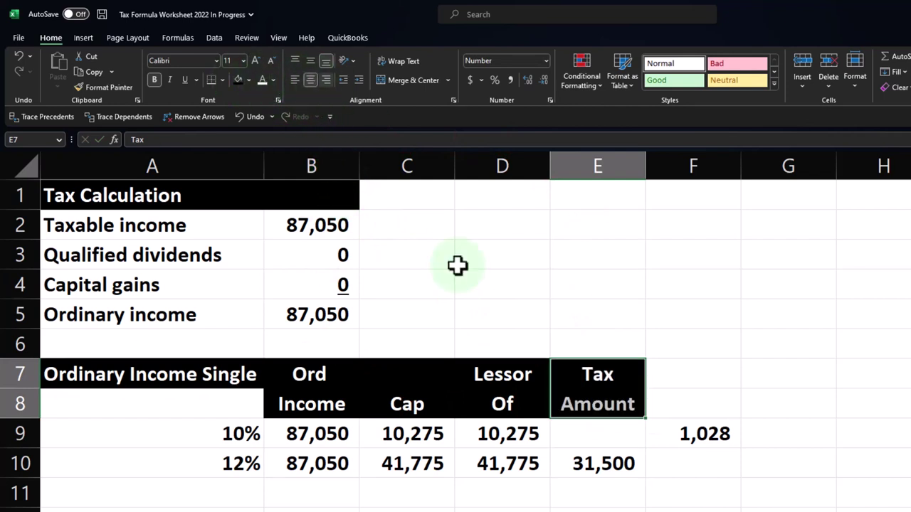
Step: Link E9, the 10% row's tax amount, to the lesser-of figure in D9
click(605, 445)
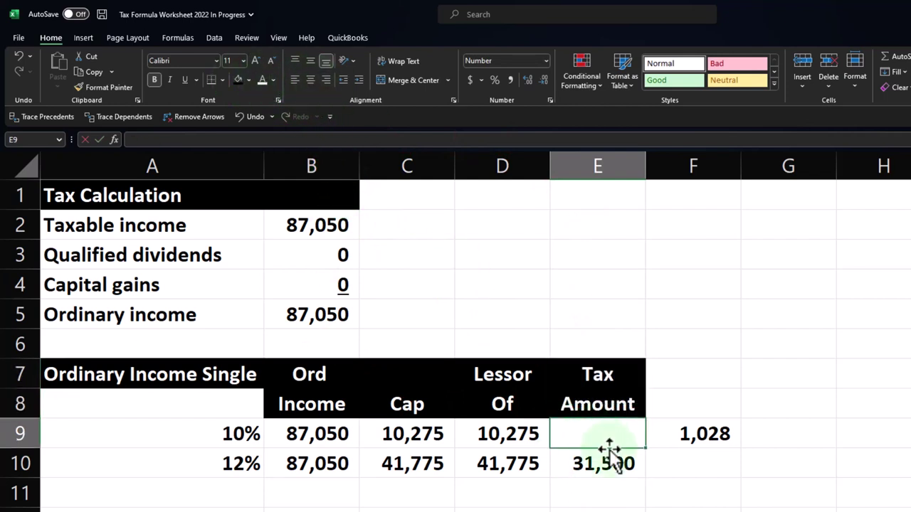
text(=)
key(ctrl+Return)
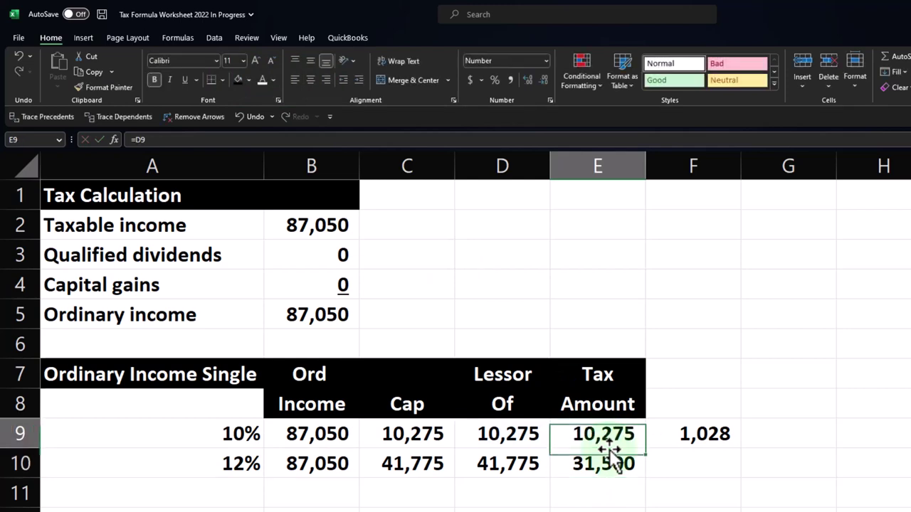
Step: Replace the formula in F9 with A9*E9 to compute the 10% bracket's tax from its rate and amount
key(Right)
text(=)
key(Left)
key(Left)
key(Left)
key(Left)
key(Left)
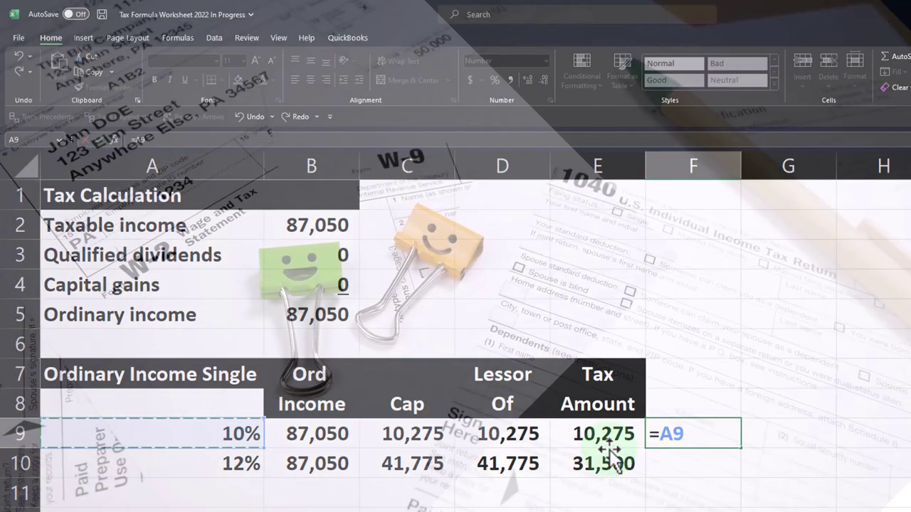
text(*)
key(Left)
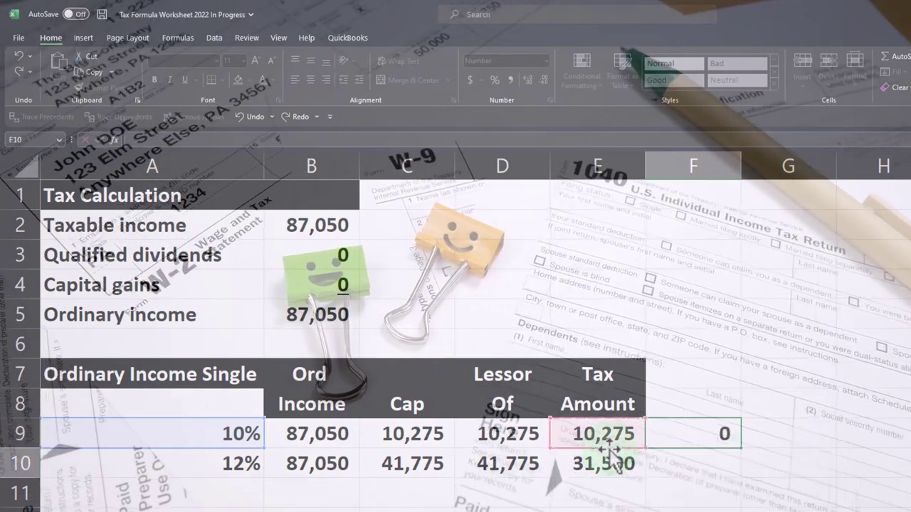
key(Return)
Step: Enter the formula =E10*A10 in F10 to compute the tax for the 12% bracket
text(=)
key(Left)
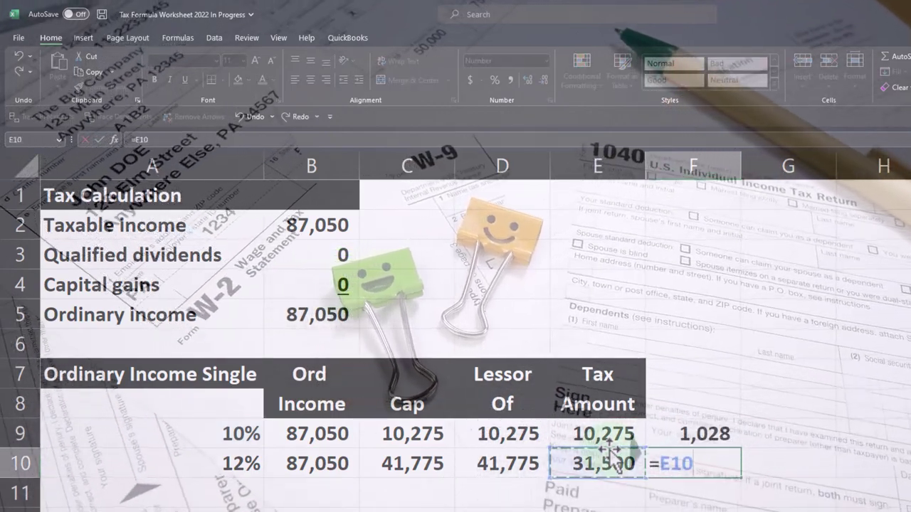
text(*)
key(Left)
key(Left)
key(Left)
key(Left)
key(Left)
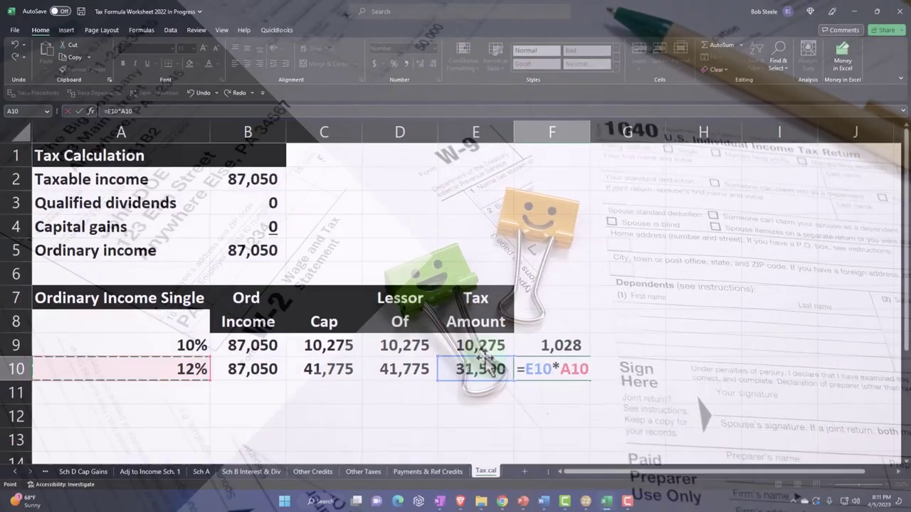
key(Return)
Step: Add the two-line header Tax Per / Tier in F7:F8 and format it with black fill, white text and centered alignment
key(Up)
key(Right)
key(Up)
key(Up)
key(Left)
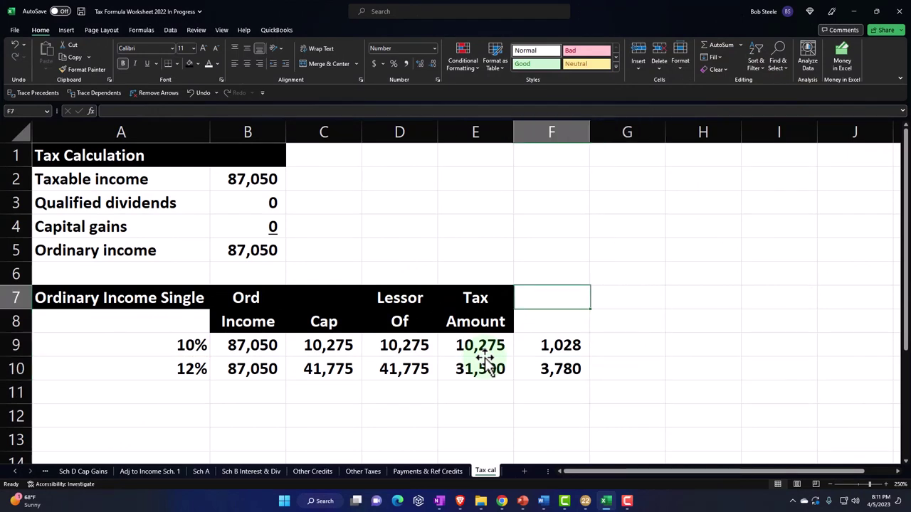
text(Tax Per)
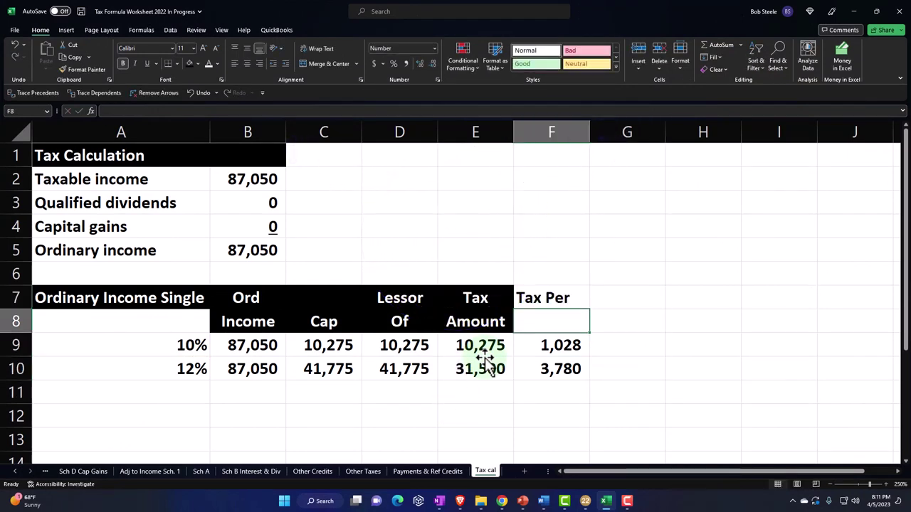
text(Tier)
key(Up)
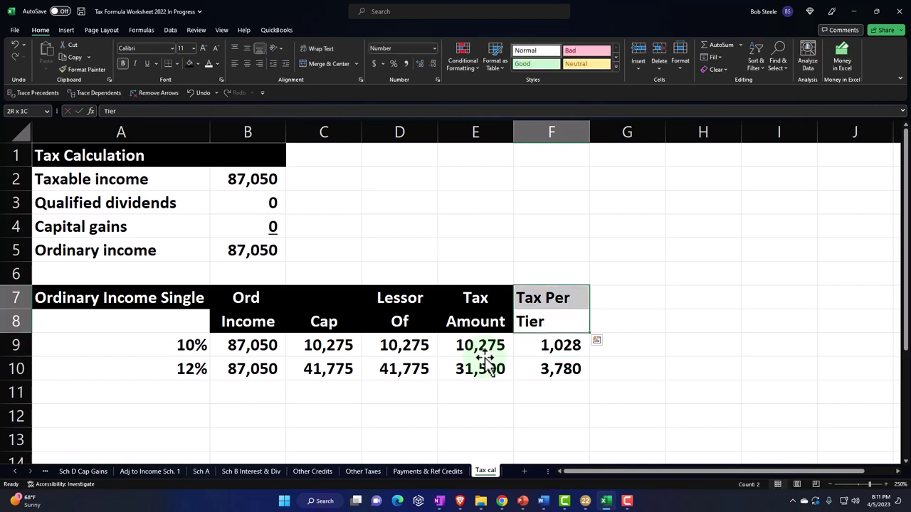
click(189, 64)
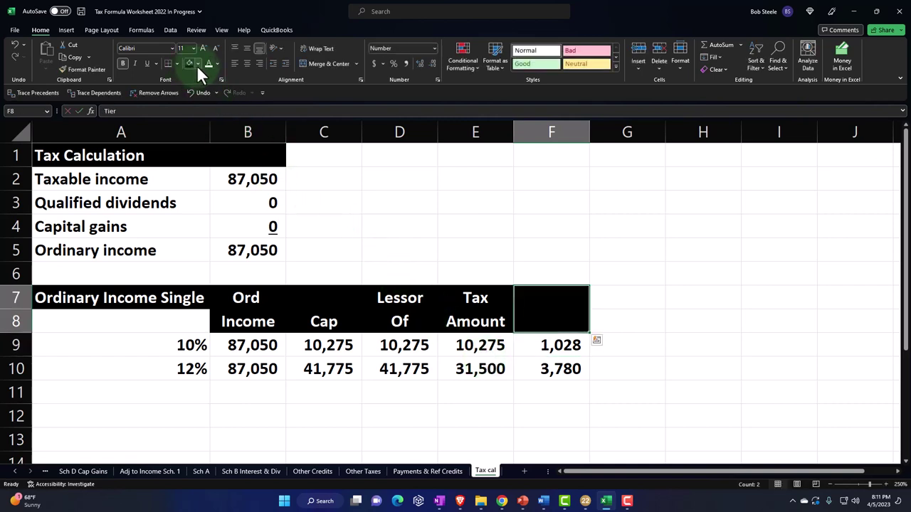
click(631, 409)
Step: Add the two-line header Running / Bal in G7:G8 and format it with black fill, white text and centered alignment
click(622, 301)
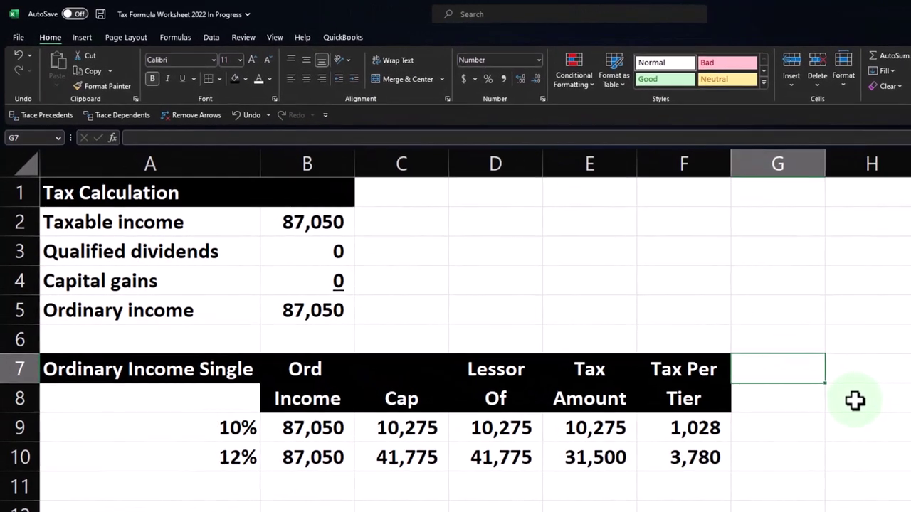
text(Running)
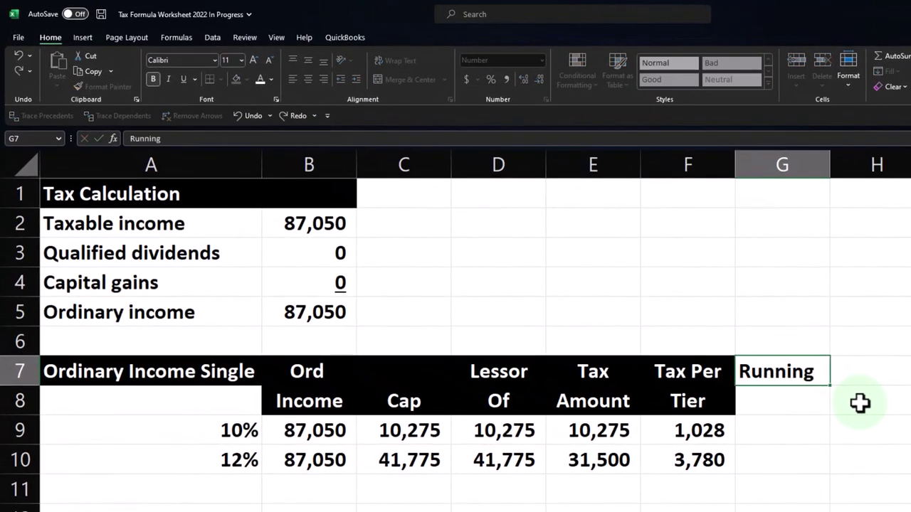
key(Return)
text(Bal)
key(Return)
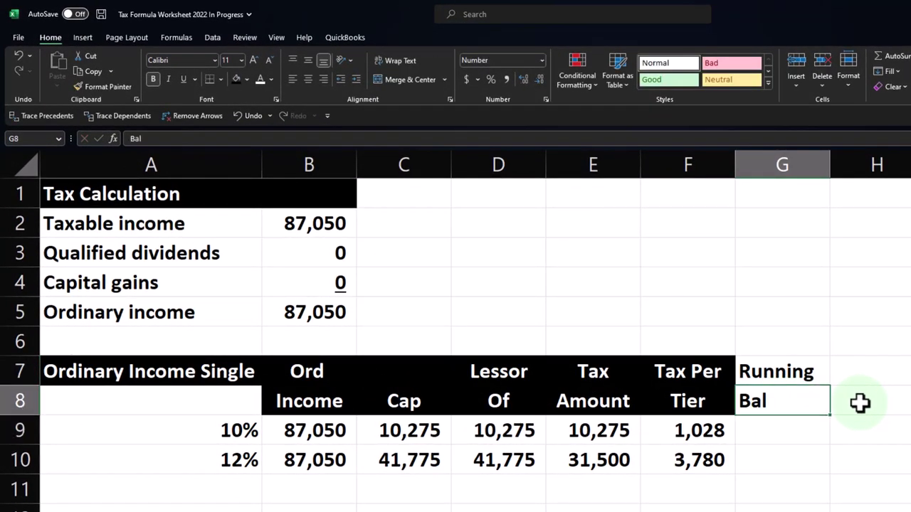
key(shift+Up)
click(236, 79)
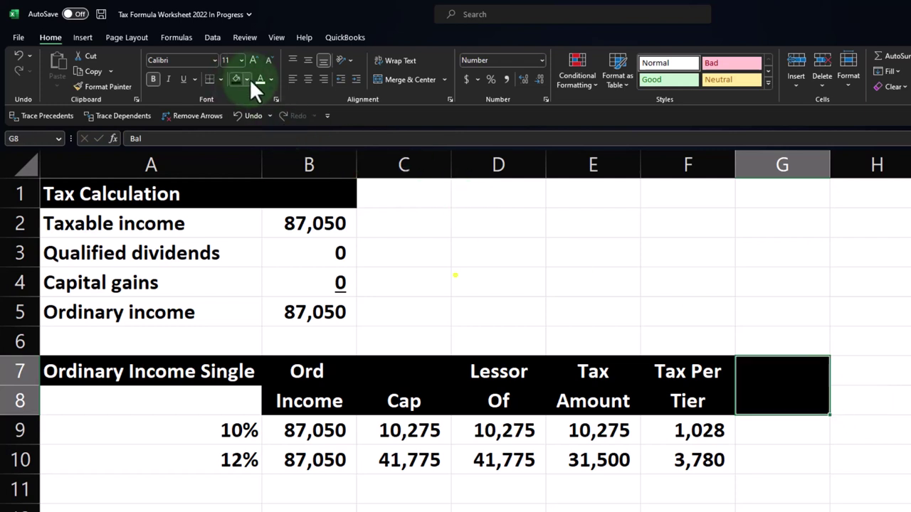
click(261, 79)
click(309, 79)
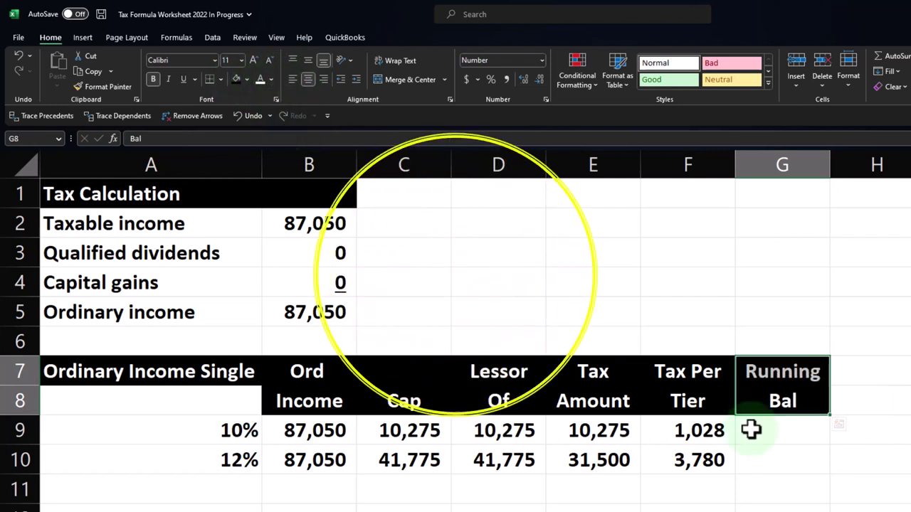
Step: Start the running balance by linking G9 to the 10% bracket's tax in F9
click(792, 438)
text(=)
key(Left)
key(Return)
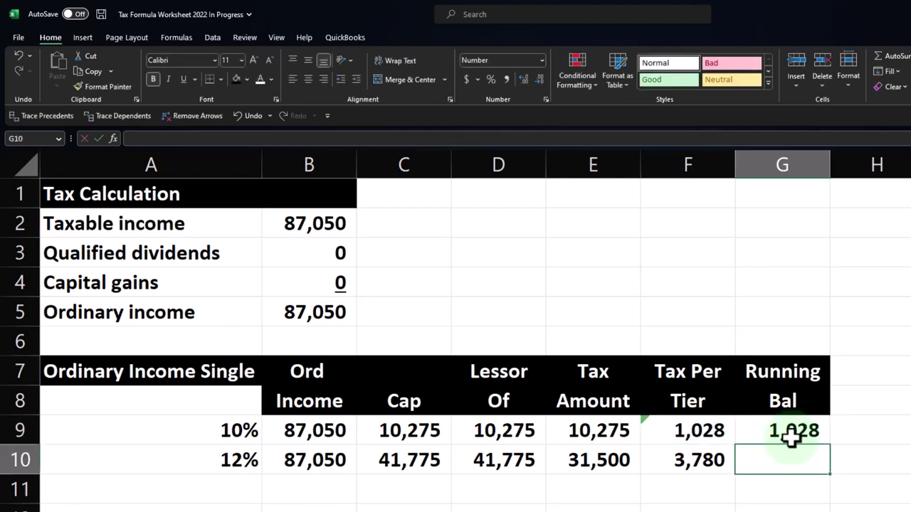
Step: Enter the formula =F10+G9 in G10 to add the 12% bracket's tax to the running balance
text(=)
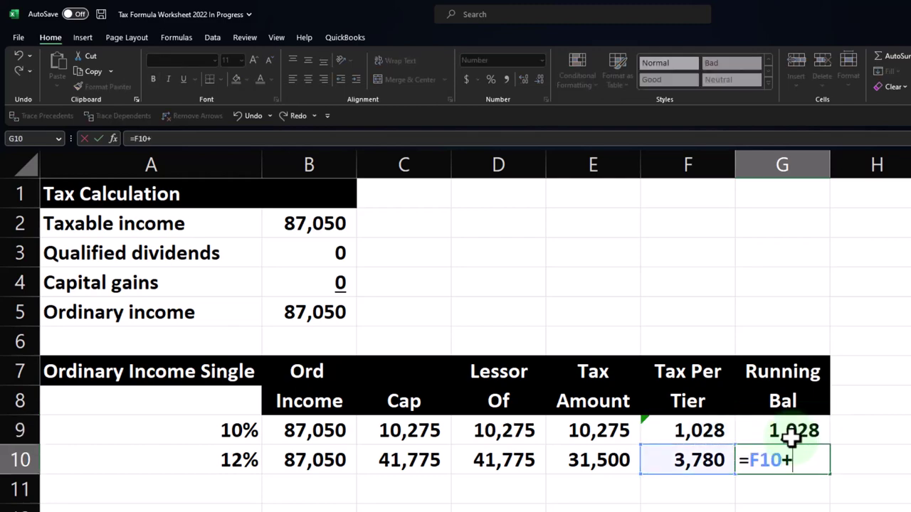
key(Return)
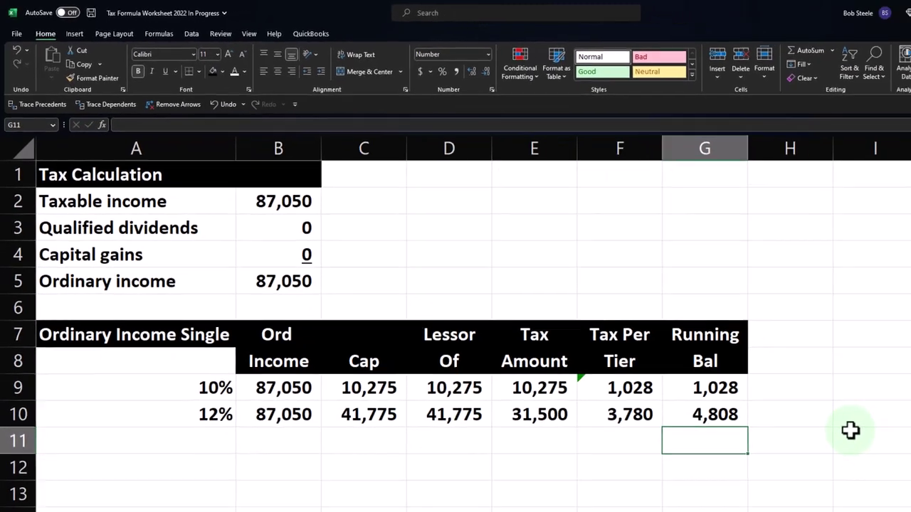
click(821, 462)
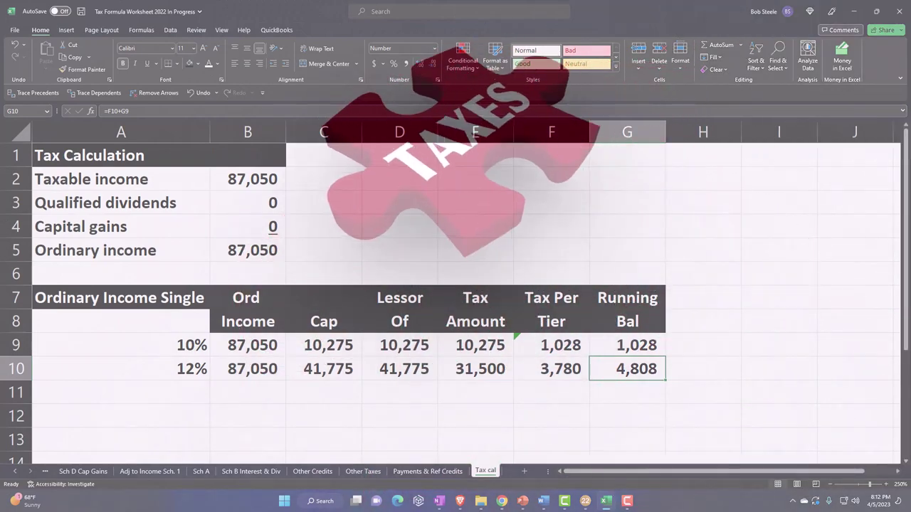
Step: Consult the single filers tax table in PowerPoint, enter the rate .22 in A11 of the Excel sheet and format it as a percentage
key(alt+Tab)
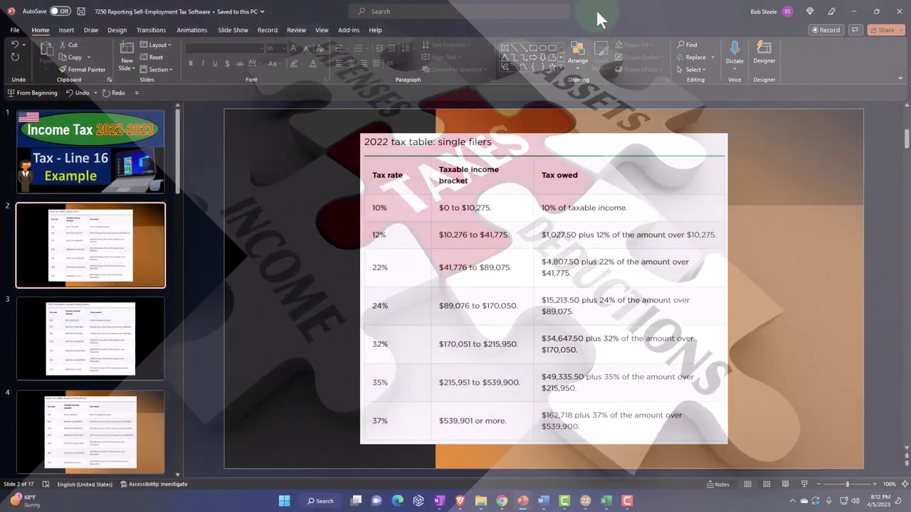
double_click(596, 9)
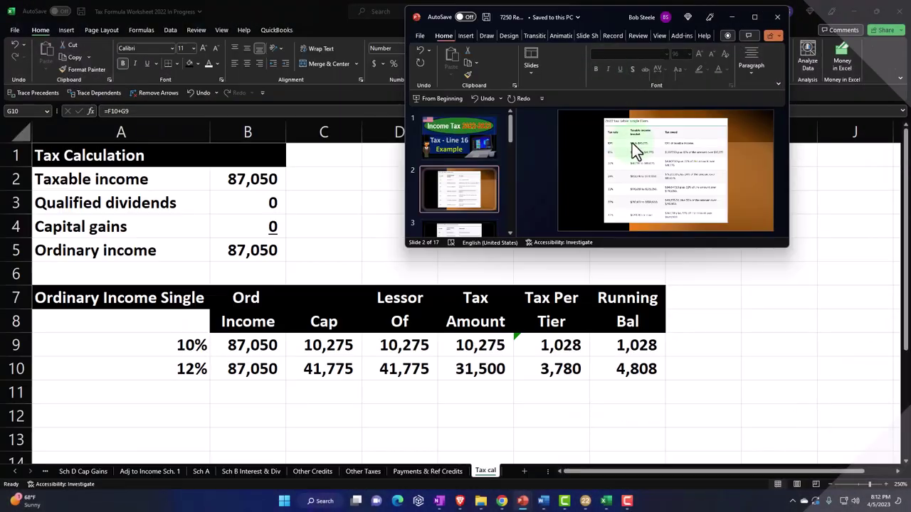
click(171, 392)
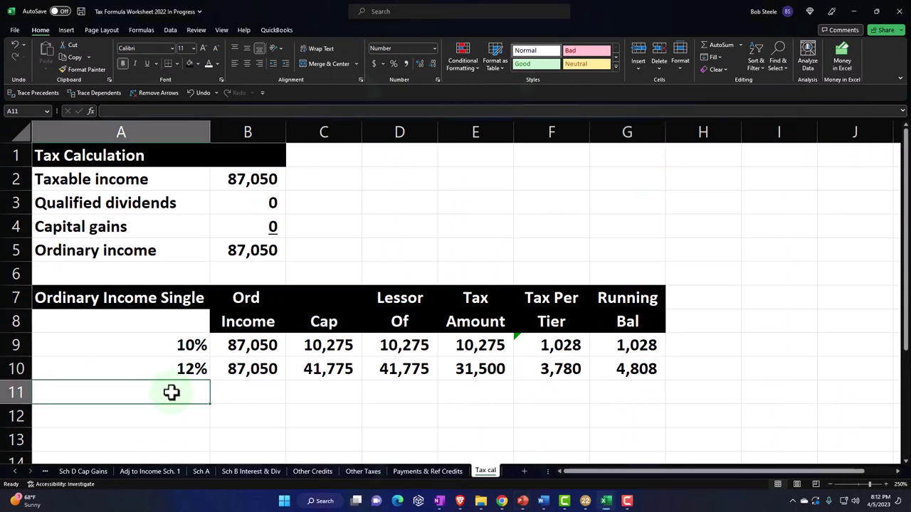
text(.22)
key(Return)
key(Up)
key(Right)
click(171, 392)
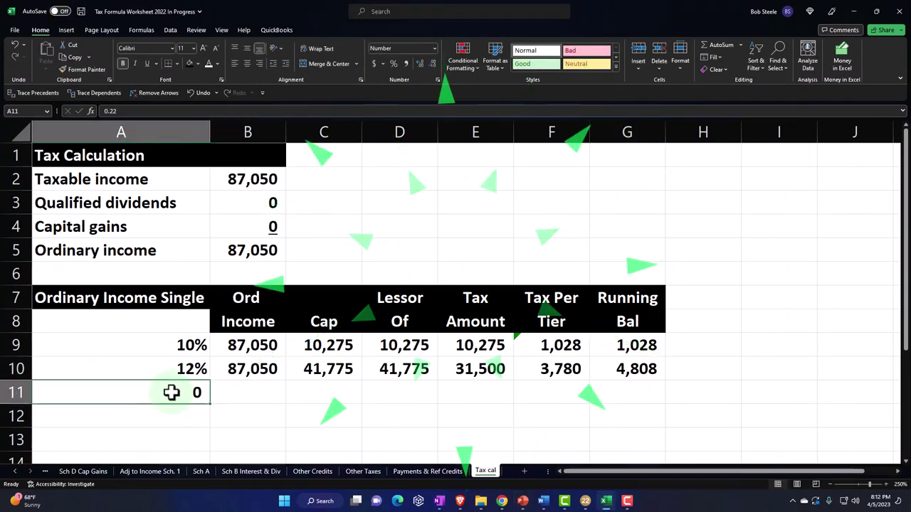
click(385, 64)
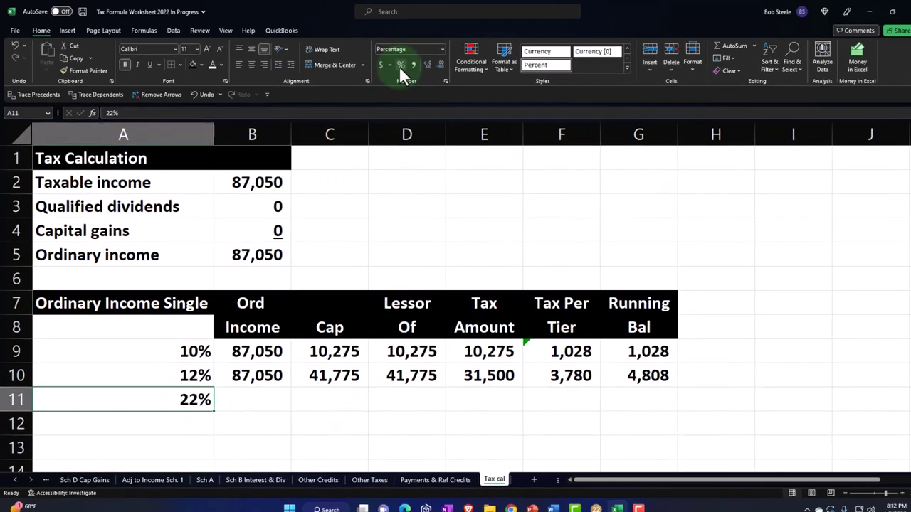
Step: Link B11 to the ordinary income in B10 and enter the 22% bracket's cap of 89,075 in C11
key(Right)
text(+B10)
key(Tab)
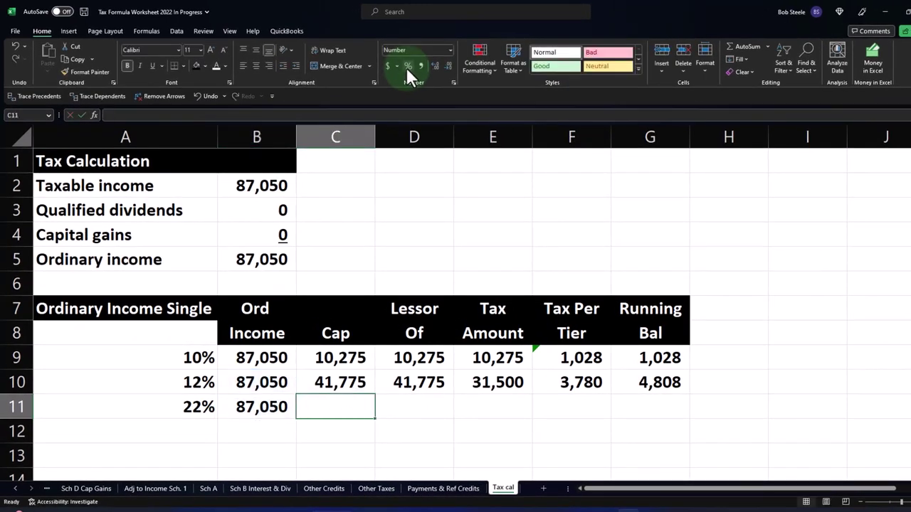
text(89,075)
key(Return)
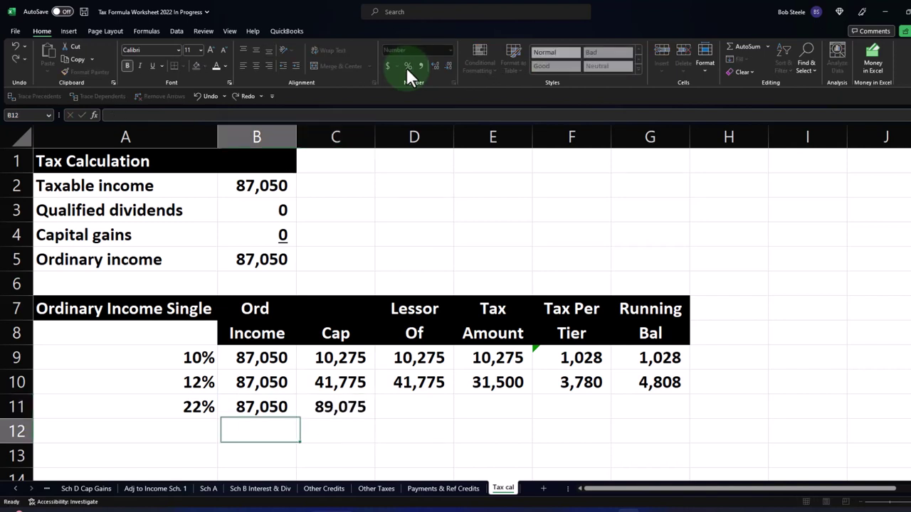
Step: Select D11, the Lessor Of cell in the 22% bracket's row
key(Right)
key(Right)
key(Up)
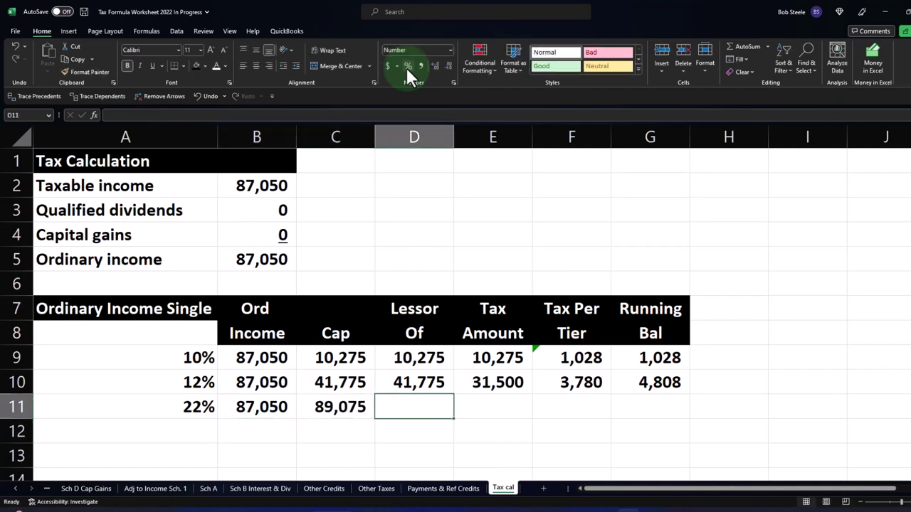
text(=sum()
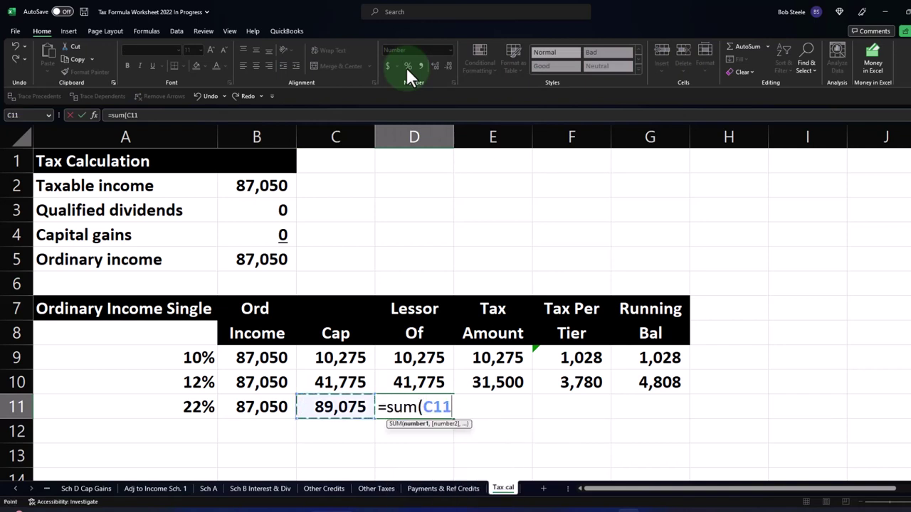
key(BackSpace)
key(BackSpace)
key(BackSpace)
key(BackSpace)
key(BackSpace)
key(BackSpace)
key(BackSpace)
key(BackSpace)
Step: Enter =MIN(B11:C11) in D11 to take the lesser of the ordinary income and the 22% bracket's cap
text(=)
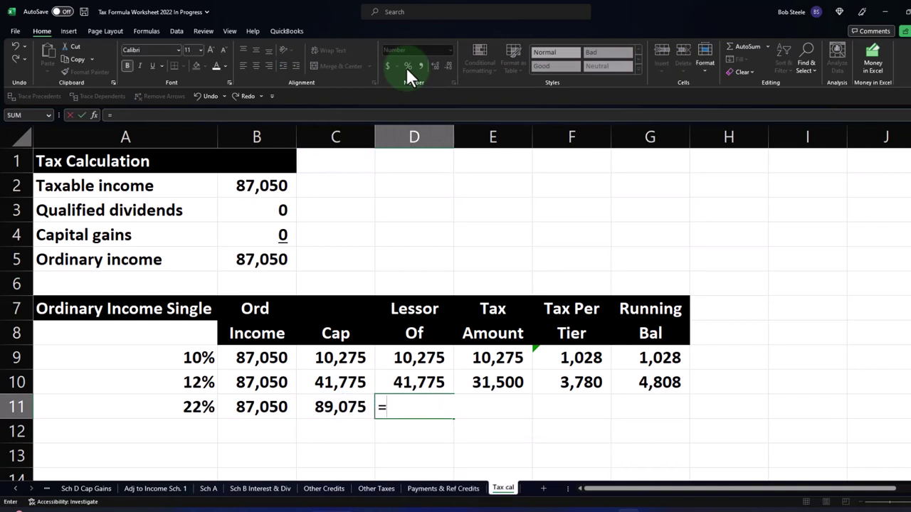
text(min()
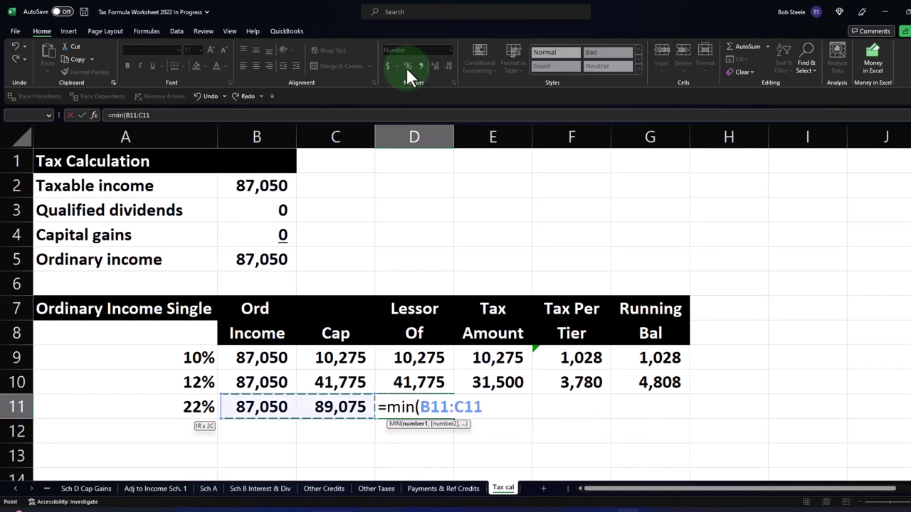
key(Return)
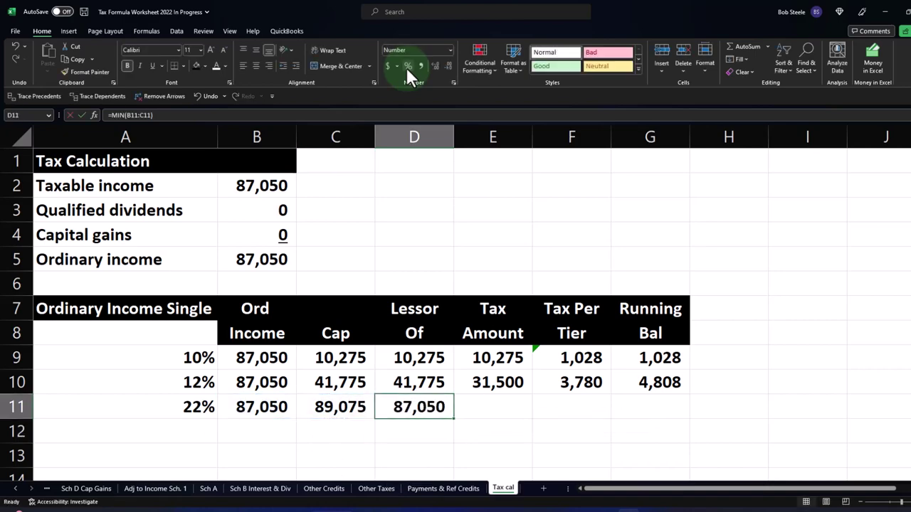
Step: Enter =D11-C10 in E11 to calculate the amount taxed in the 22% bracket
key(Right)
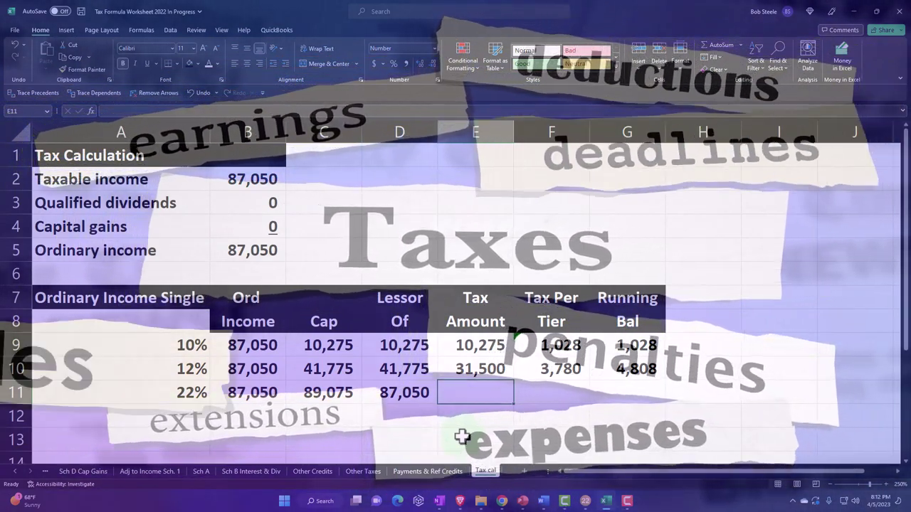
text(=)
key(Left)
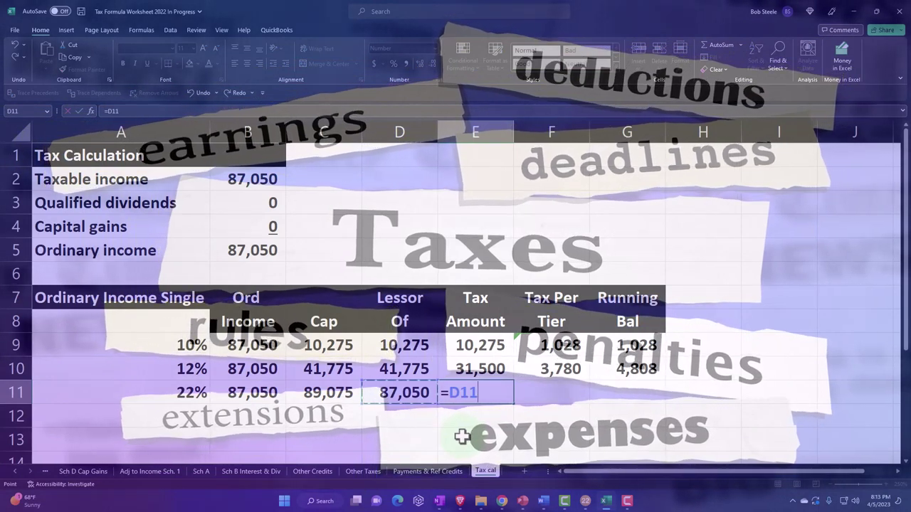
text(-)
key(Left)
key(Left)
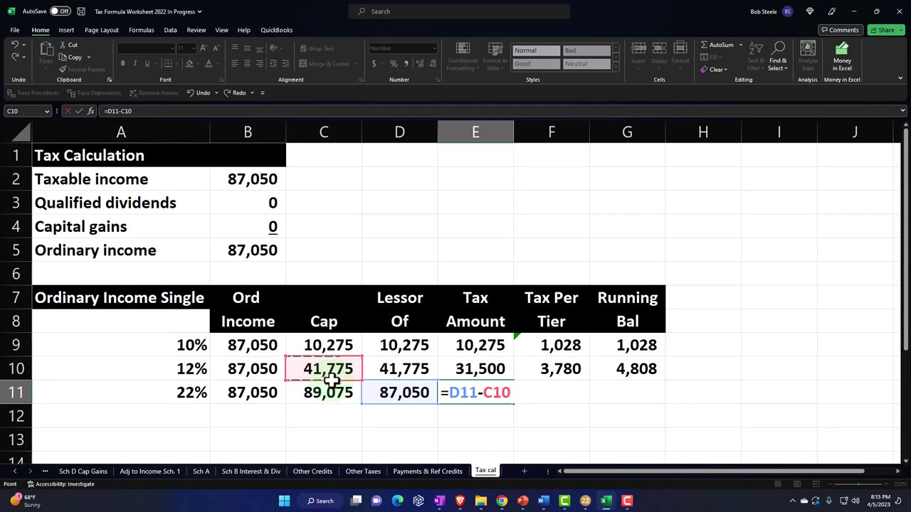
key(Return)
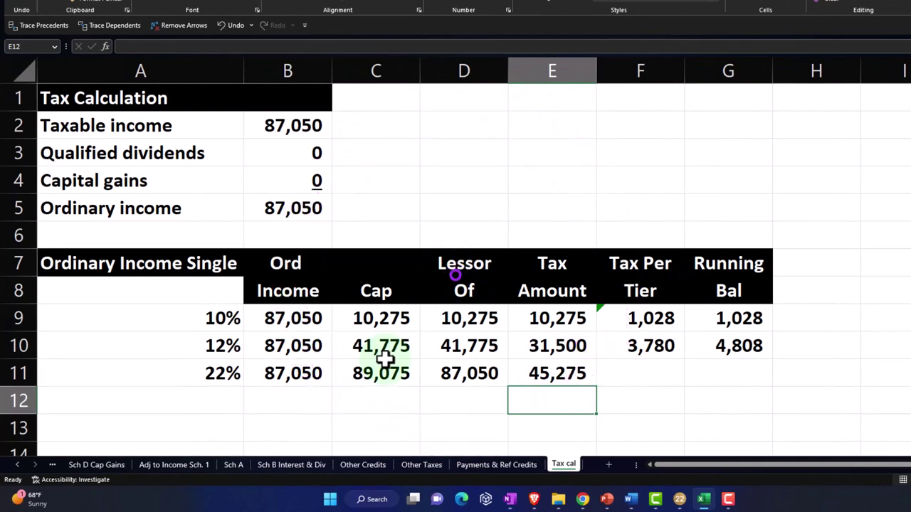
Step: Enter =A11*E11 in F11 to calculate the tax for the 22% bracket
key(Right)
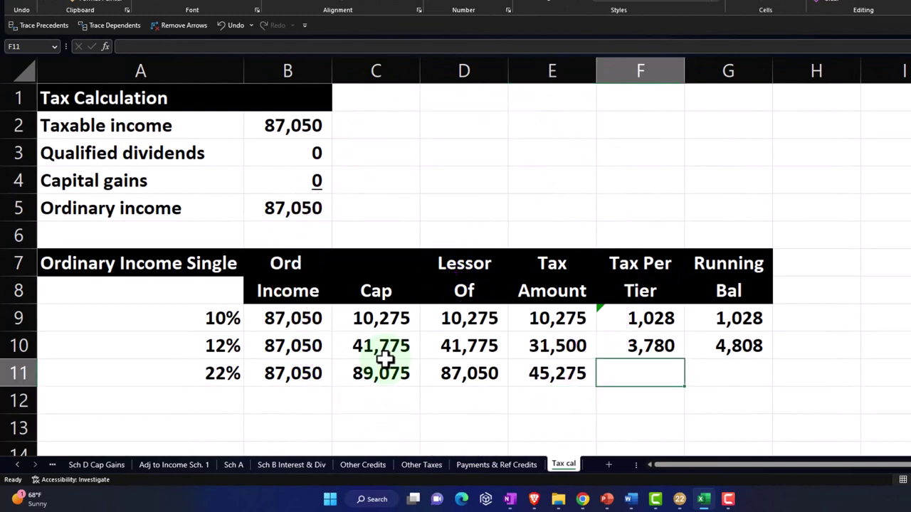
text(=)
key(Left)
key(Left)
key(Left)
key(Left)
key(Left)
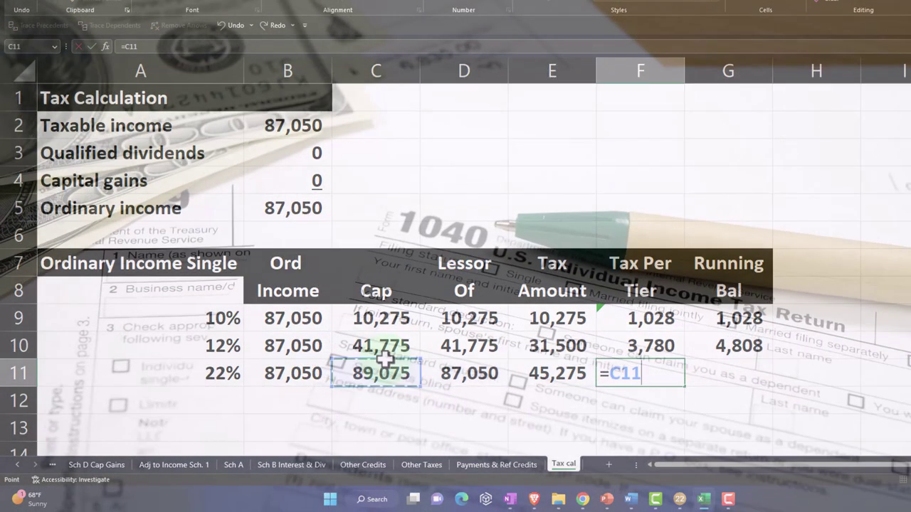
text(*)
key(Left)
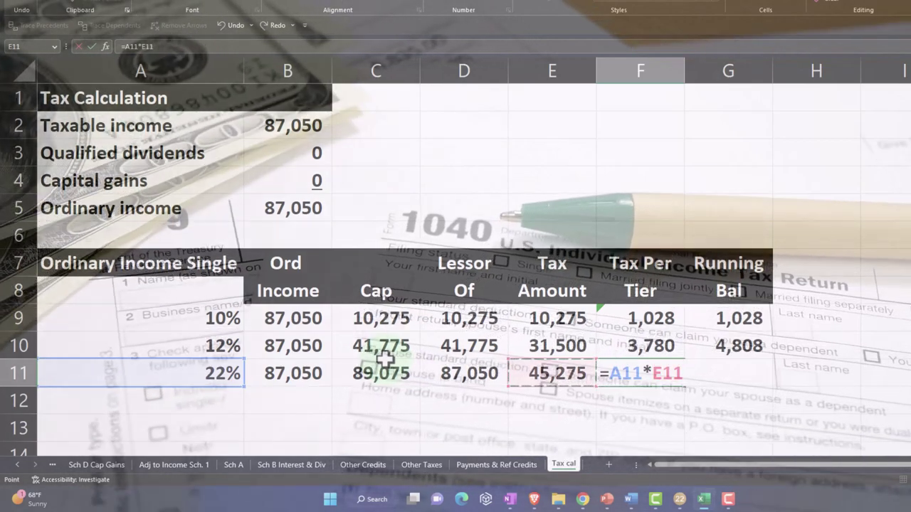
key(Return)
Step: Enter +G10+F11 in G11 to add the 22% bracket's tax to the running balance
key(Right)
key(Up)
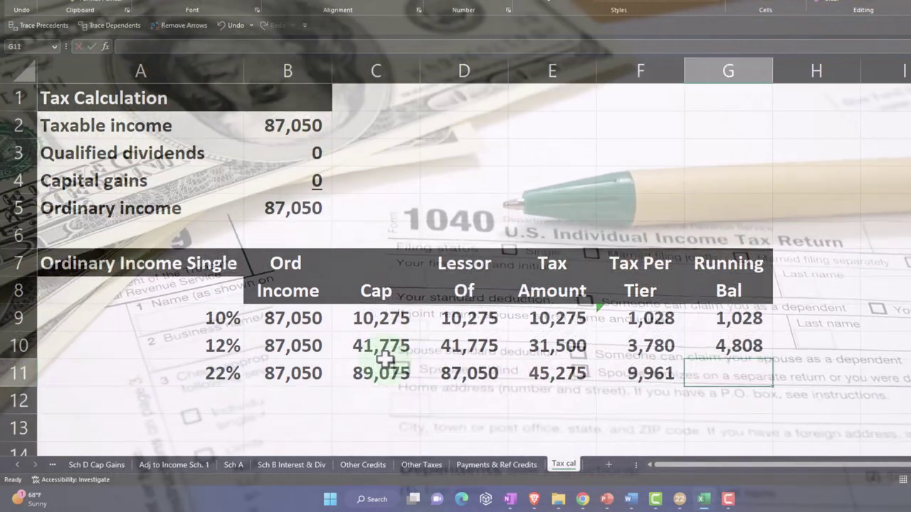
text(+)
key(Up)
text(+)
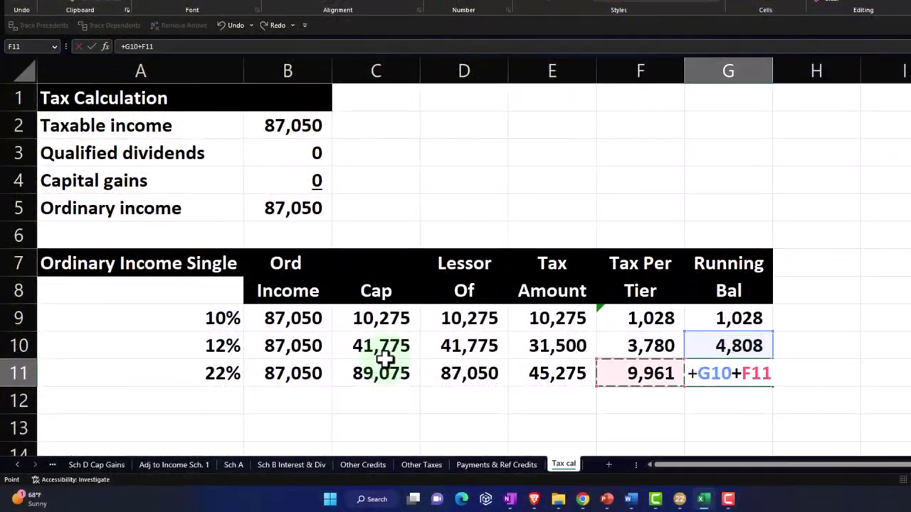
key(Return)
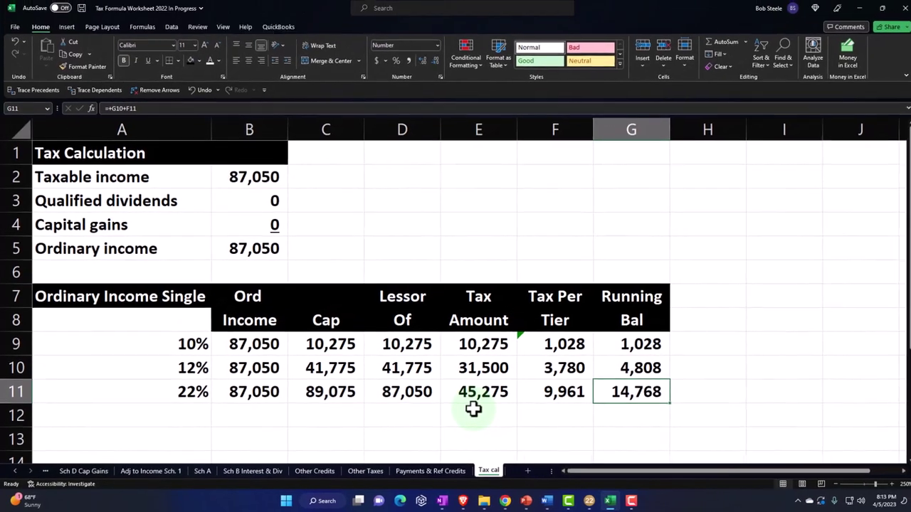
Step: Switch to Lacerte to check the tax on line 16 of Form 1040 page 2, and return to the Excel sheet
click(585, 502)
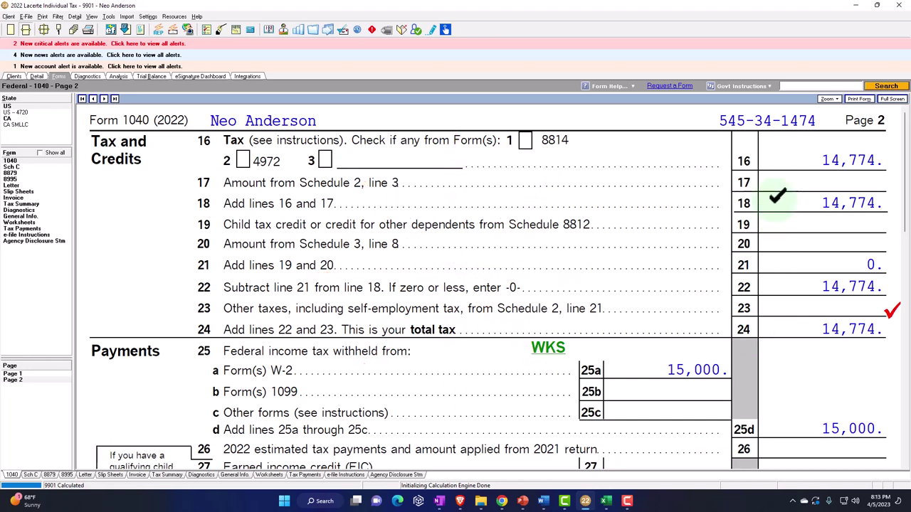
click(606, 502)
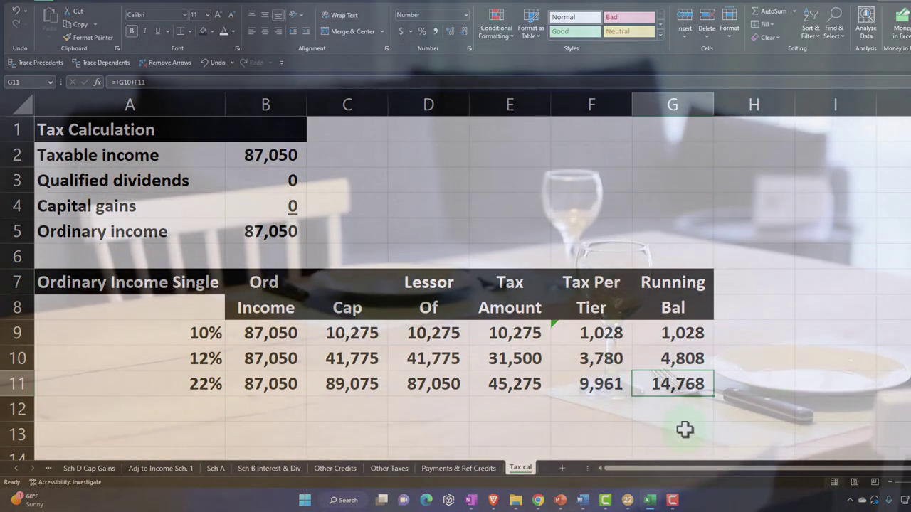
Step: Link I11 to the Tax Before Credits & Other Taxes amount in D11 of the Tax Fromula F1040 sheet
click(819, 382)
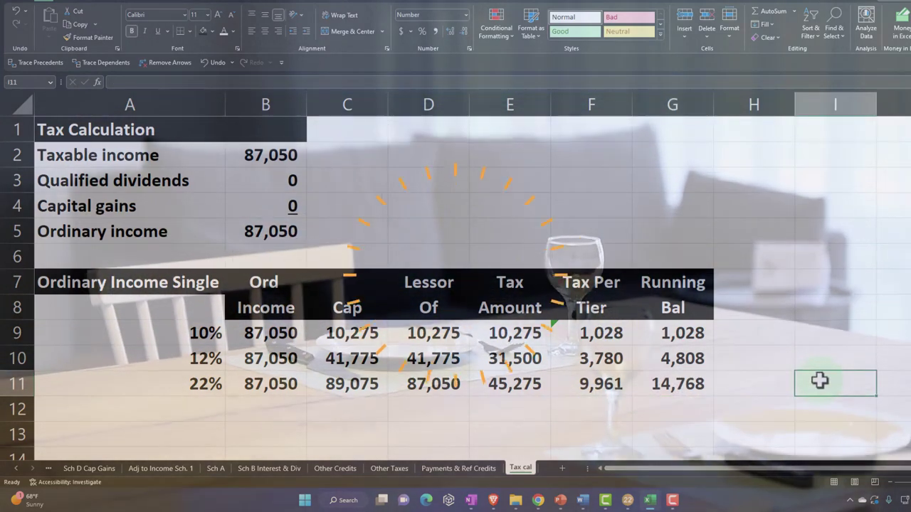
text(=)
click(17, 470)
click(17, 470)
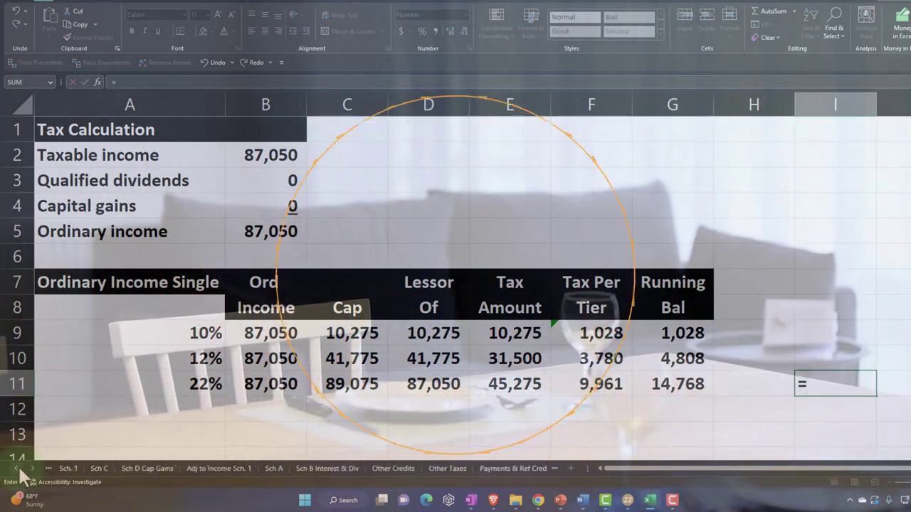
click(17, 468)
click(92, 468)
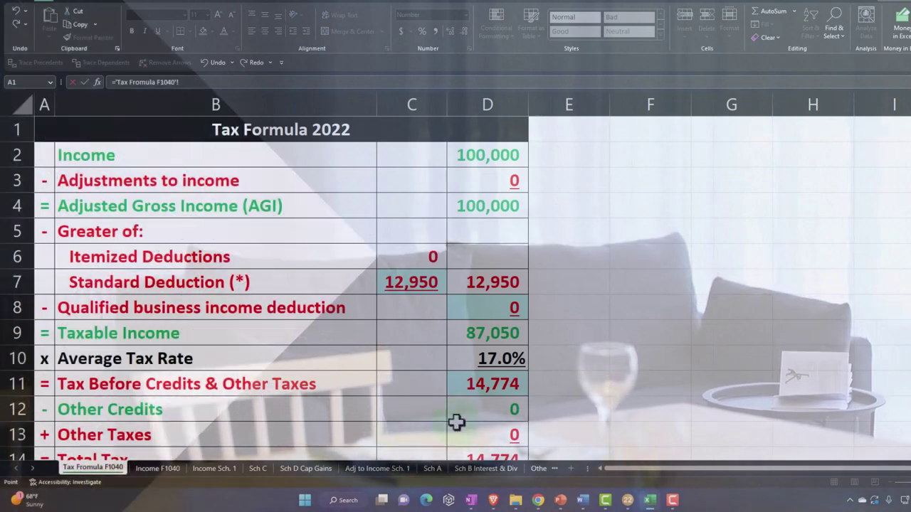
click(474, 384)
key(Return)
key(Up)
Step: Enter a check formula in J11 that references the linked tax amount in I11
key(Right)
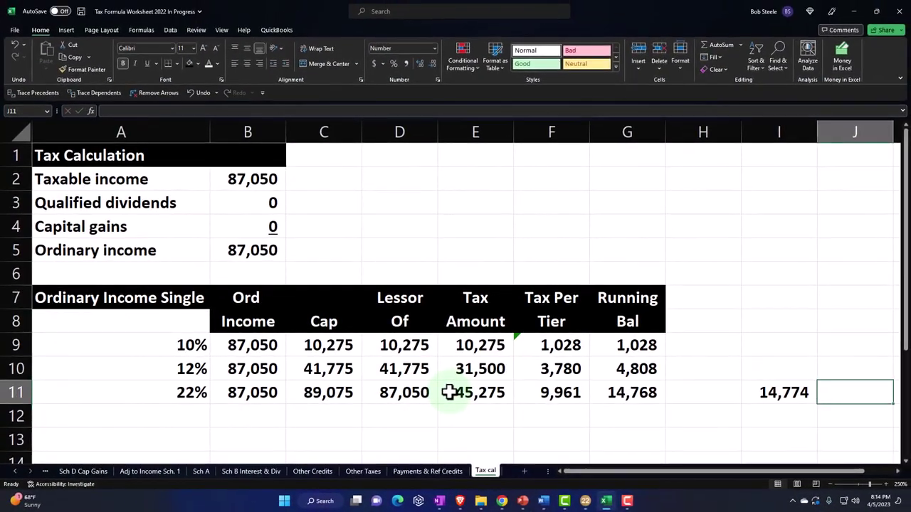
text(+)
key(Left)
key(Return)
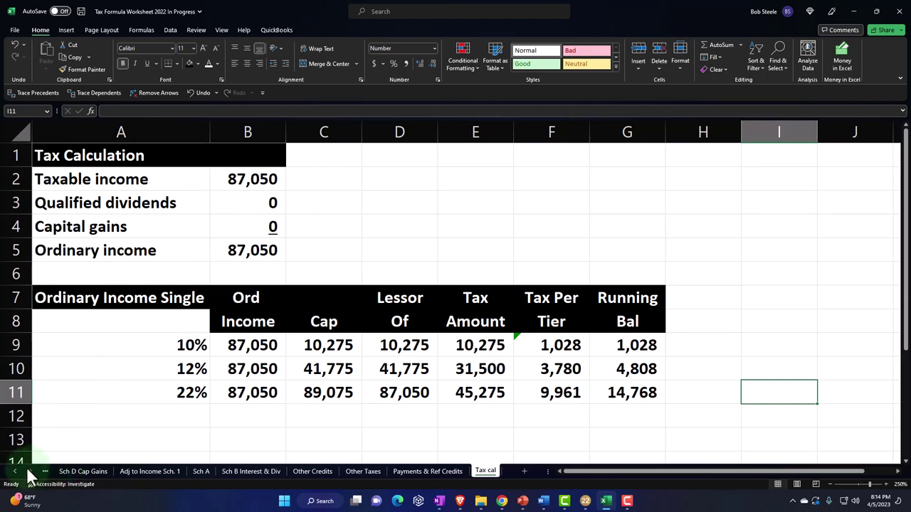
Step: Set the W-2 Employer 1 income in B2 of the Income F1040 sheet to 600,000
click(118, 472)
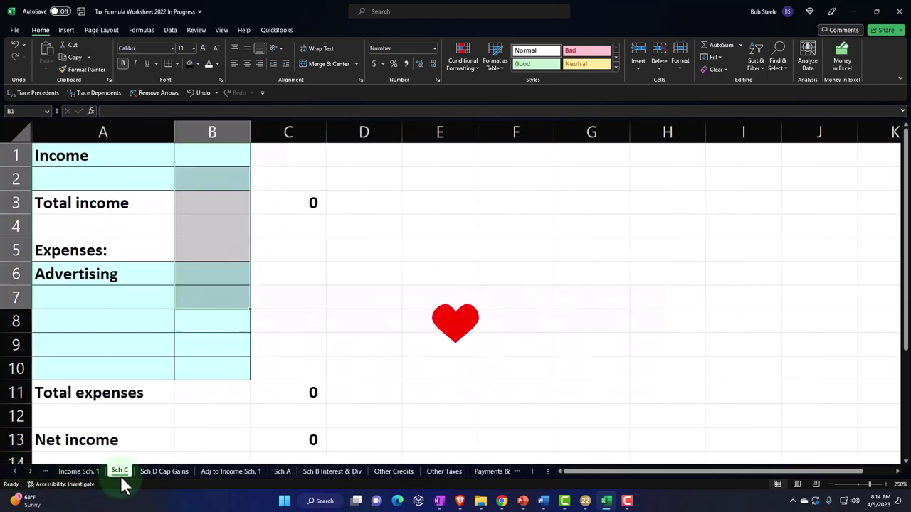
click(237, 329)
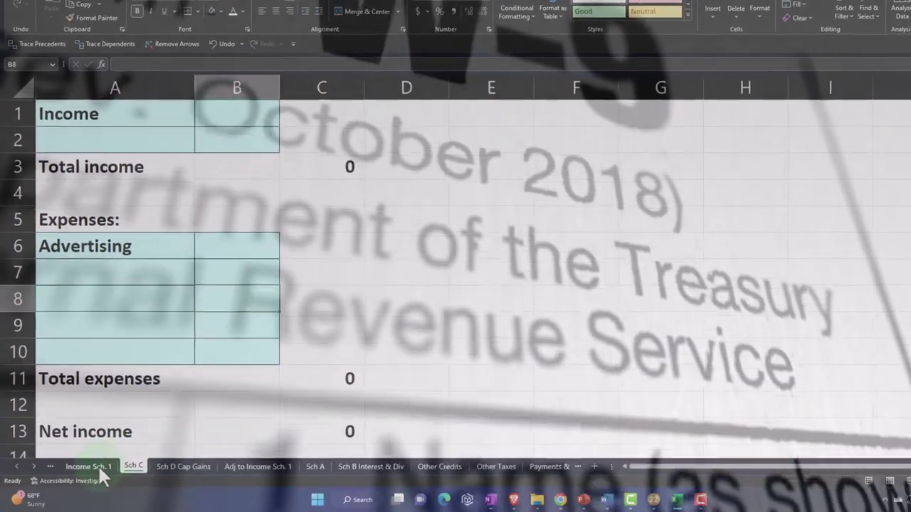
click(93, 472)
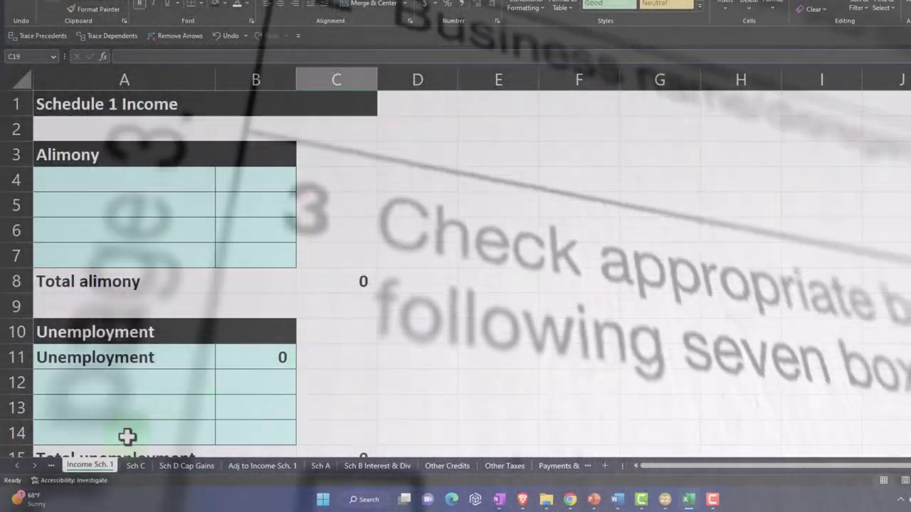
click(17, 466)
click(17, 466)
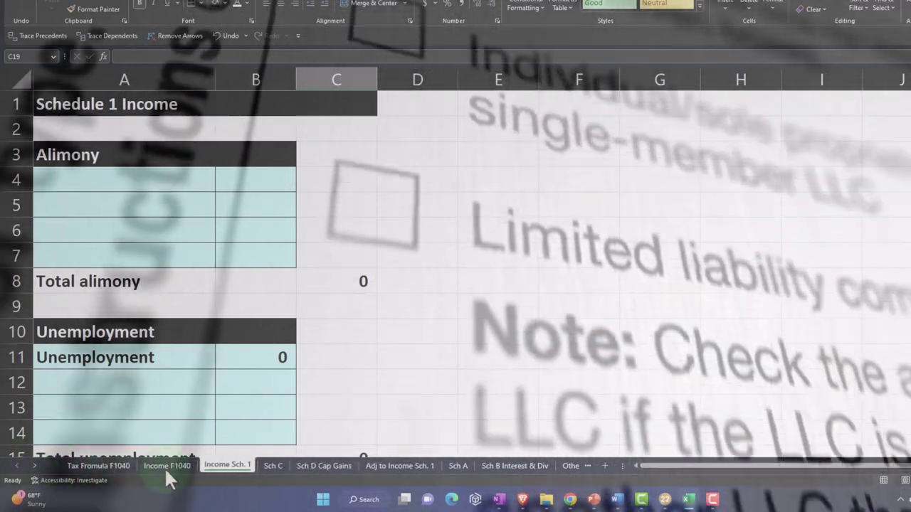
click(165, 467)
click(342, 130)
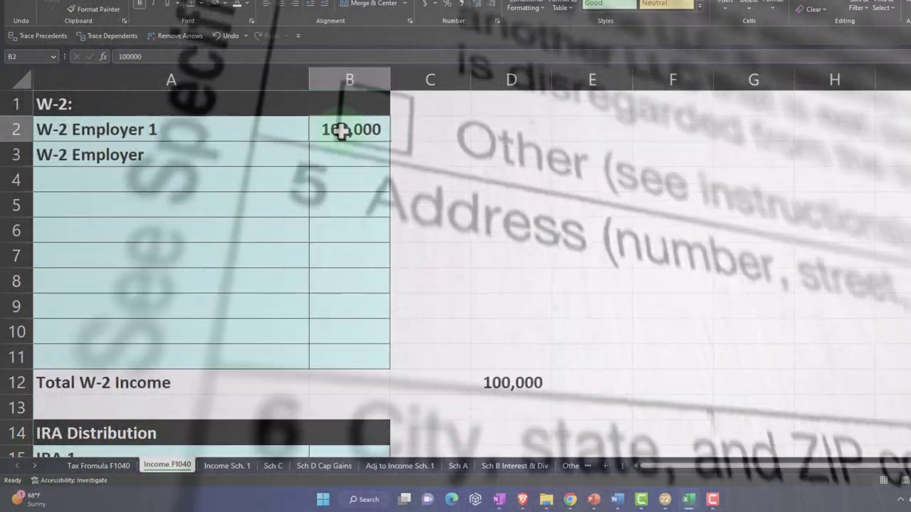
text(600,000)
key(Return)
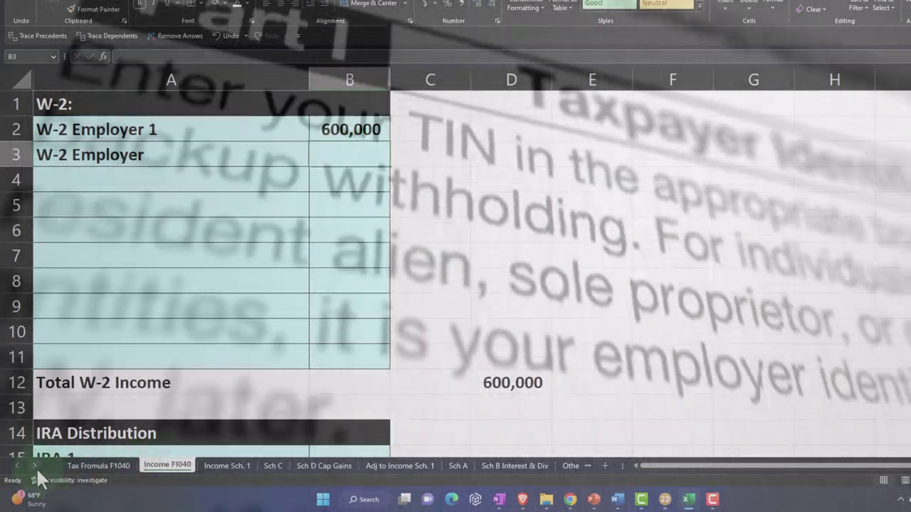
Step: Return to the Tax cal sheet and review how the bracket table recalculates with the higher income
click(33, 465)
click(33, 465)
click(33, 465)
click(33, 465)
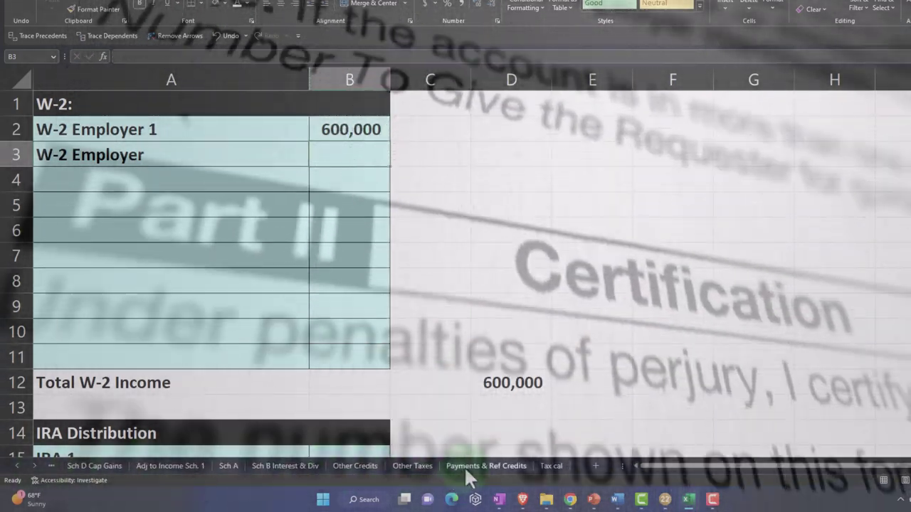
click(464, 466)
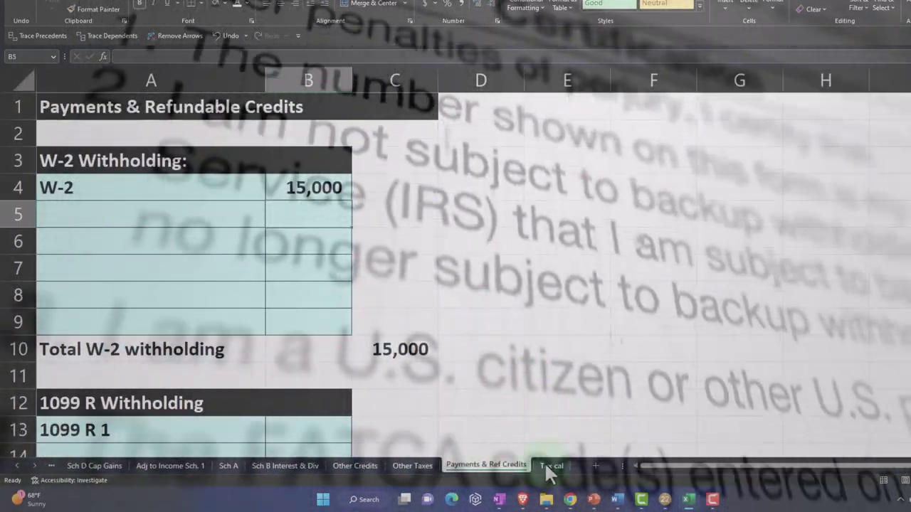
click(549, 468)
click(434, 403)
scroll(256, 358, down, 1)
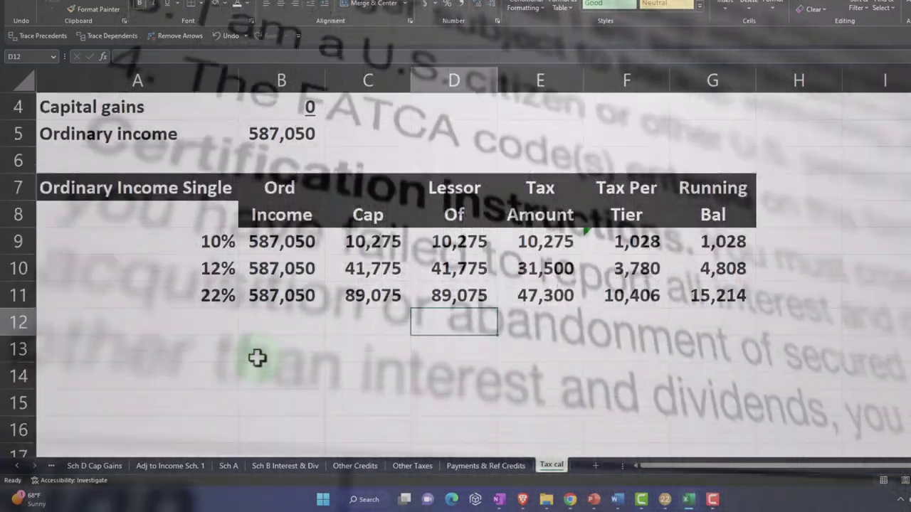
Step: Enter the rate .24 in A12 for the next bracket and format it as a percentage
click(228, 323)
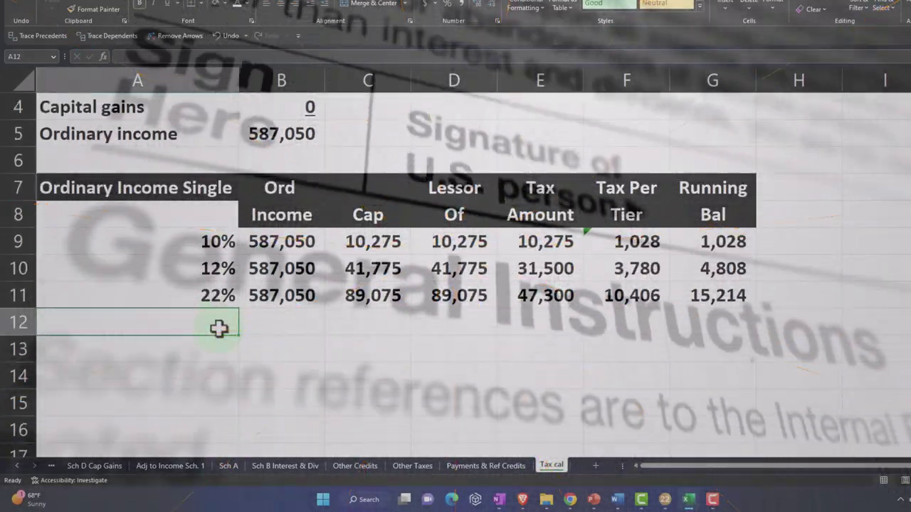
scroll(228, 313, up, 1)
scroll(295, 199, down, 1)
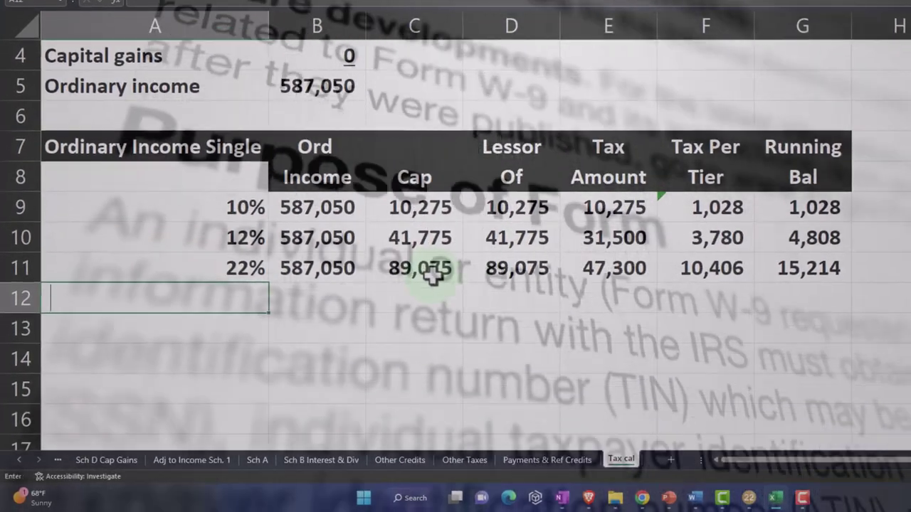
text(0)
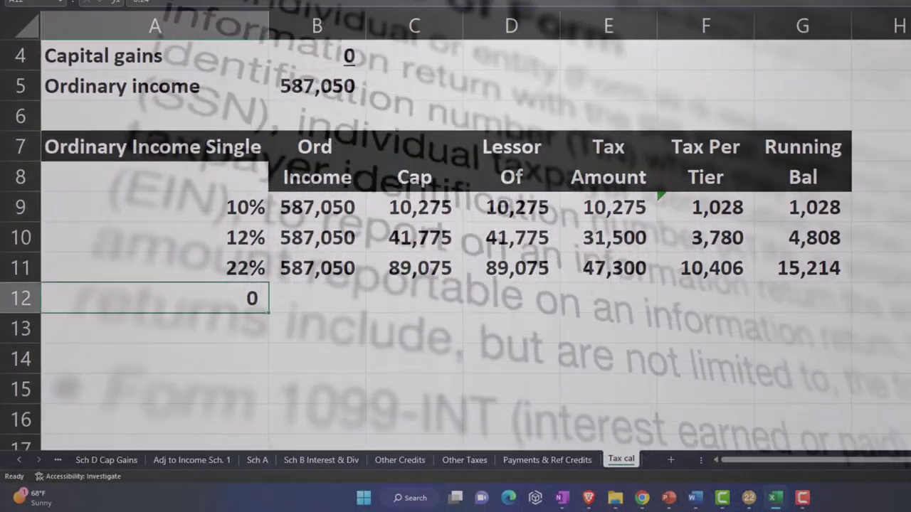
key(ctrl+shift+5)
Step: Link the ordinary income in B12 to the cell above and enter a cap of 170,050 in C12
click(346, 292)
text(+)
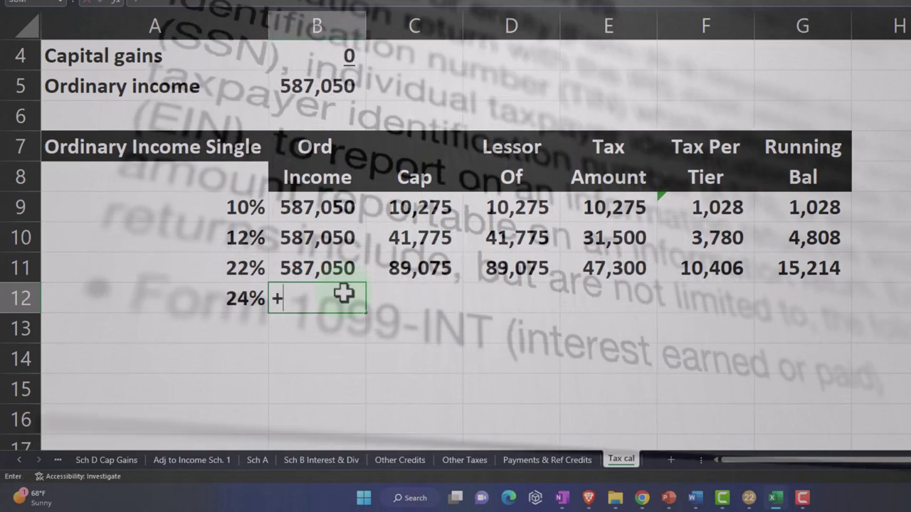
key(Up)
key(Tab)
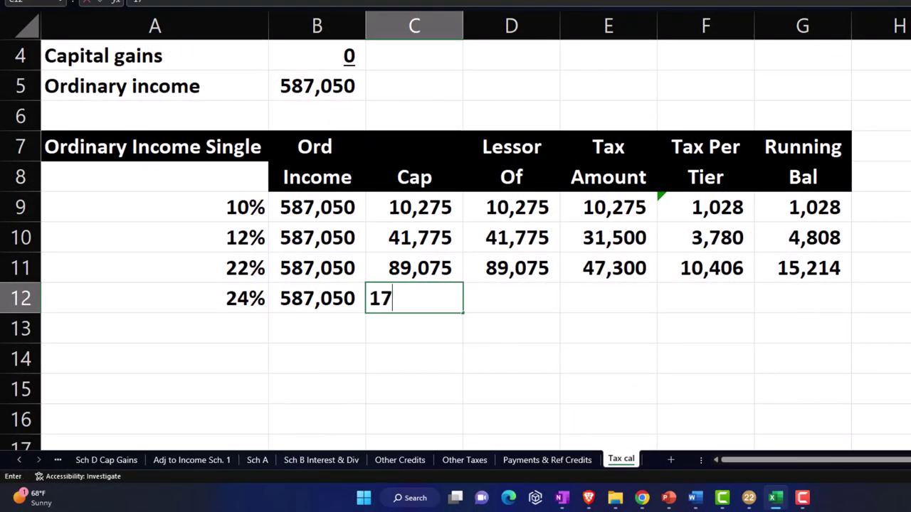
text(170,050)
key(Return)
Step: Copy the lesser-of formula from D11 into D12 and the tax amount formula from E11 into E12
key(Right)
key(Right)
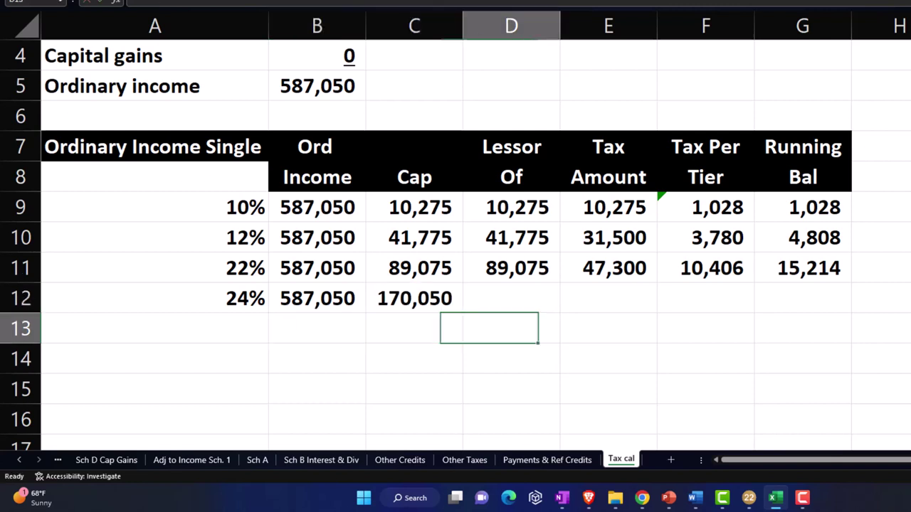
key(Up)
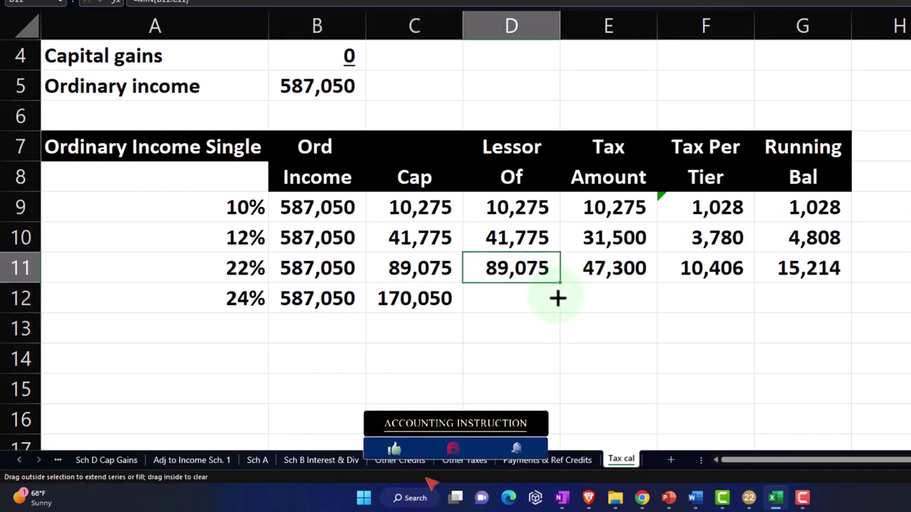
drag(557, 298, 557, 316)
click(619, 293)
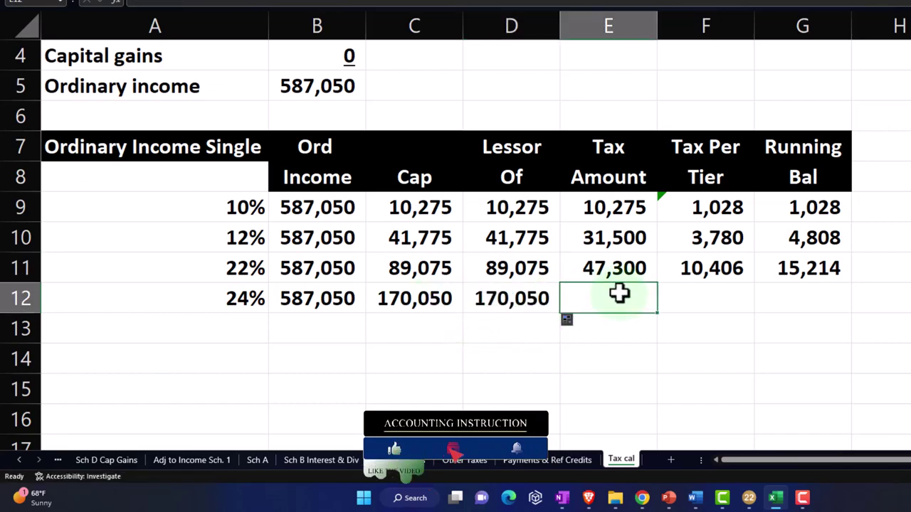
click(646, 266)
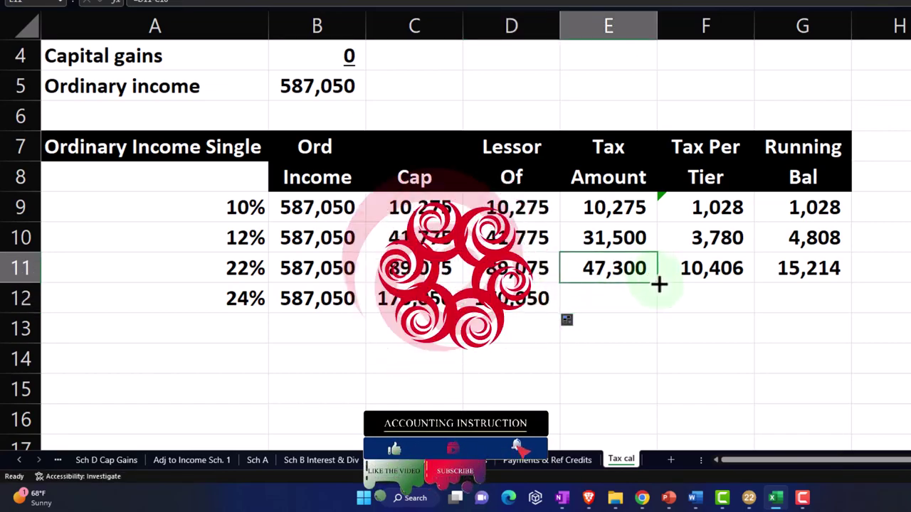
drag(658, 284, 656, 306)
double_click(623, 299)
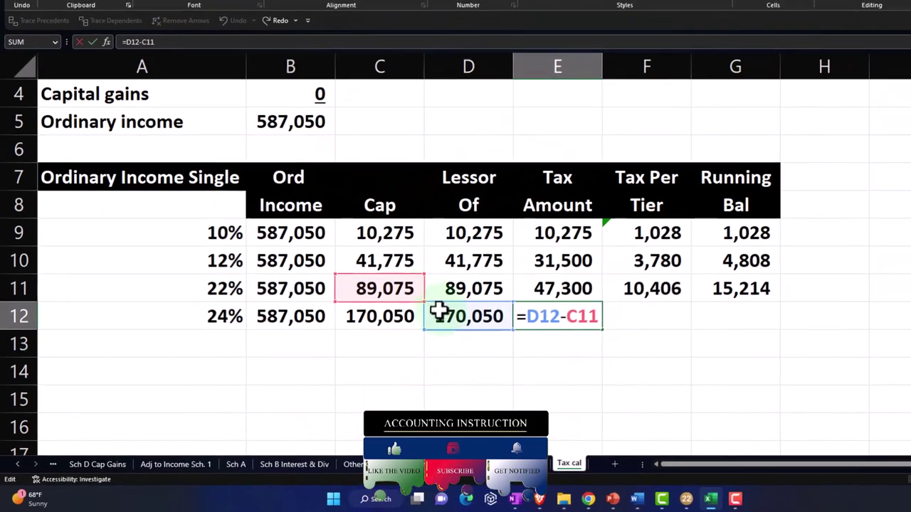
key(Return)
Step: Copy the tax-per-tier formula from F11 into F12 and the running balance formula from G11 into G12
key(Up)
key(Right)
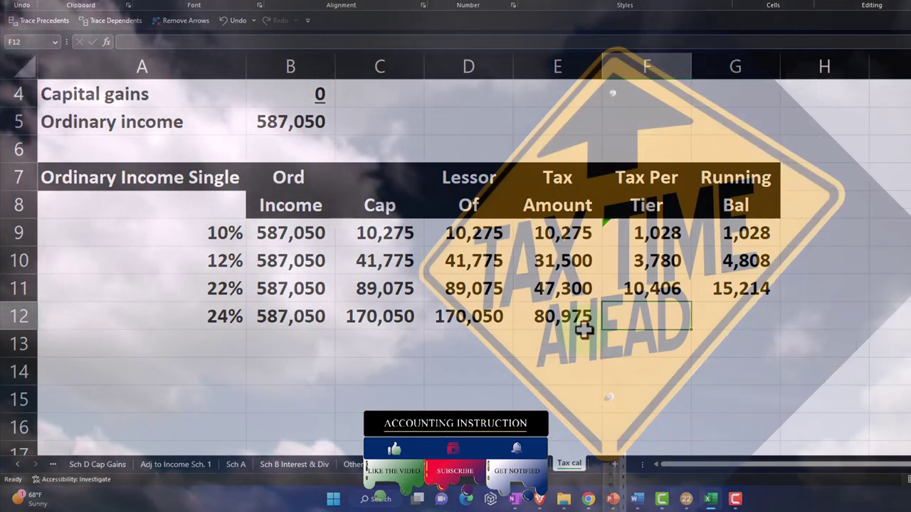
click(680, 288)
drag(690, 302, 691, 319)
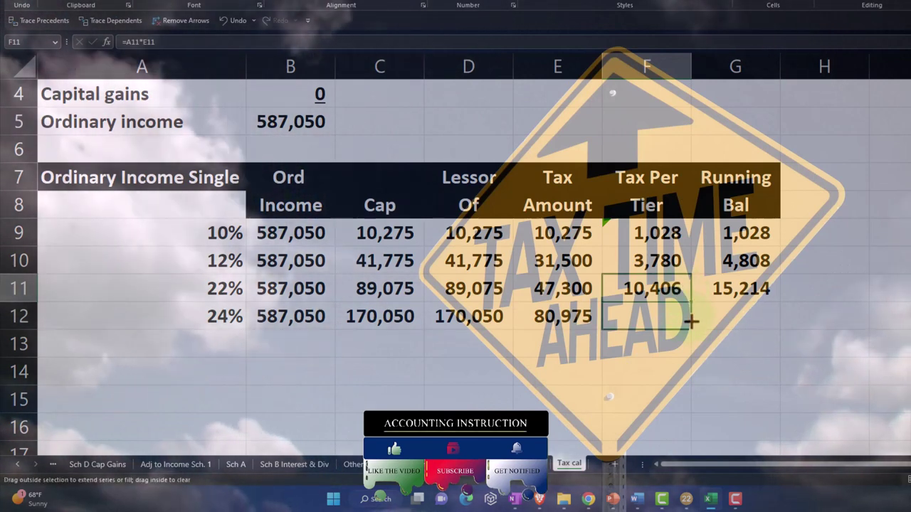
click(639, 316)
double_click(639, 317)
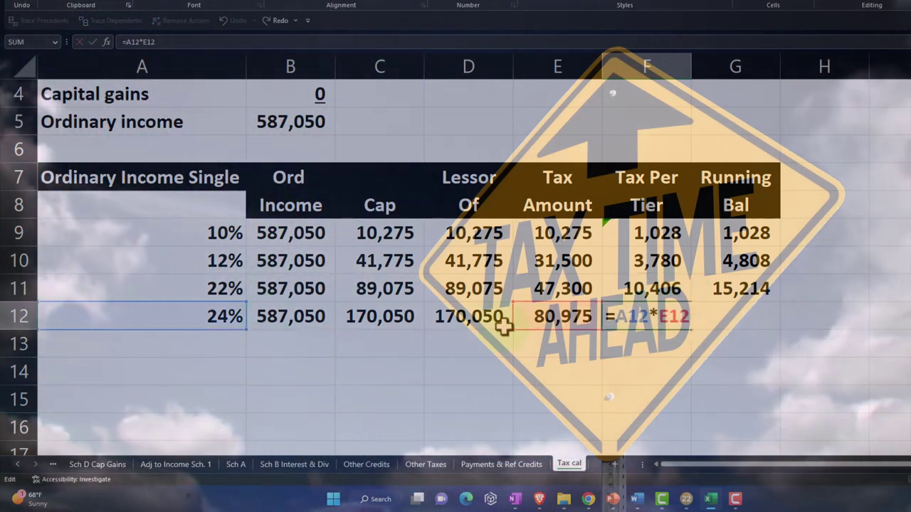
key(Escape)
click(760, 292)
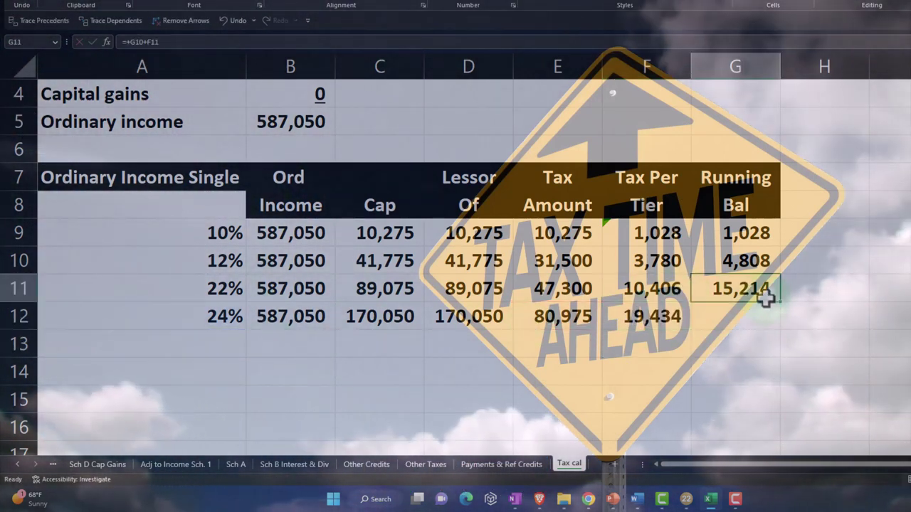
drag(783, 305, 776, 326)
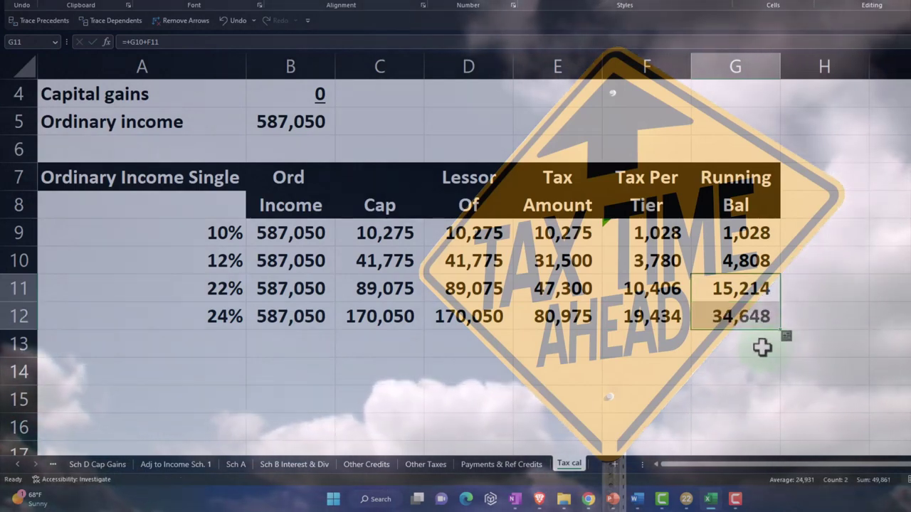
Step: Compare the running balance in G12 with the 32% bracket's base tax on the 2022 single-filer slide in PowerPoint, and return to the workbook
click(743, 317)
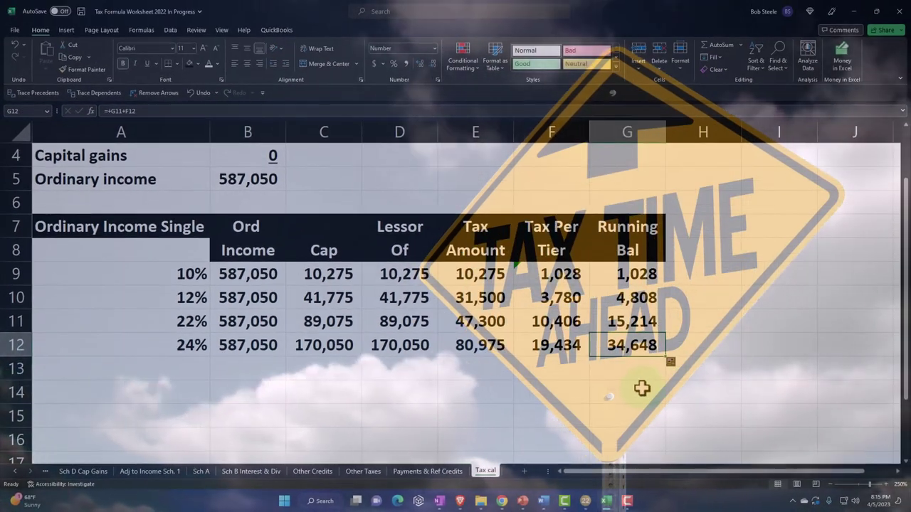
click(522, 501)
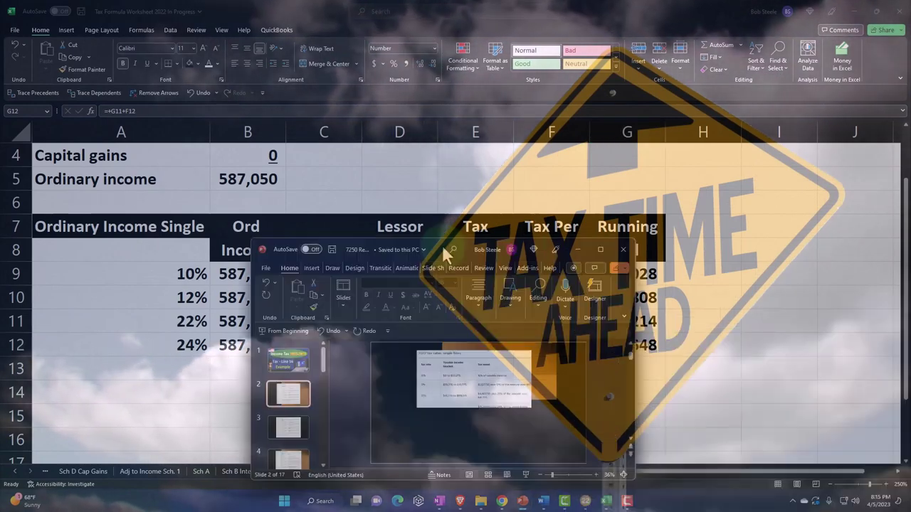
drag(442, 245, 403, 21)
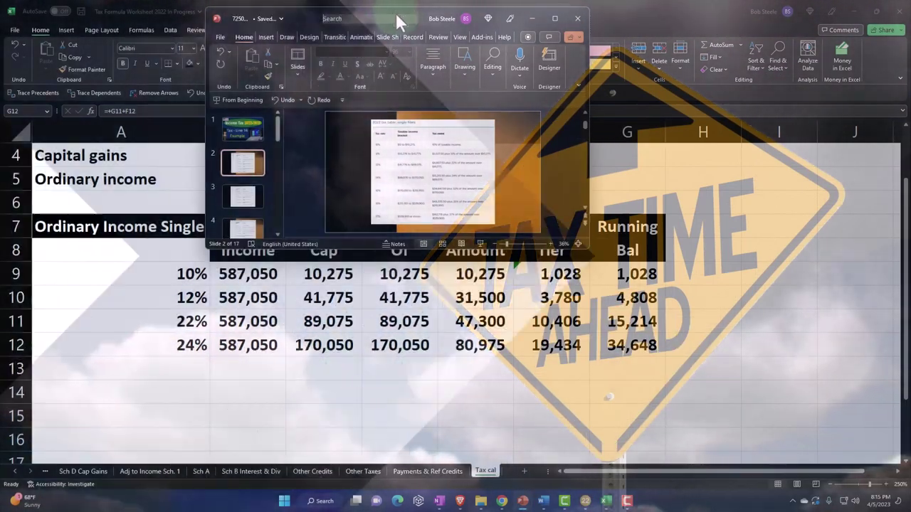
click(404, 20)
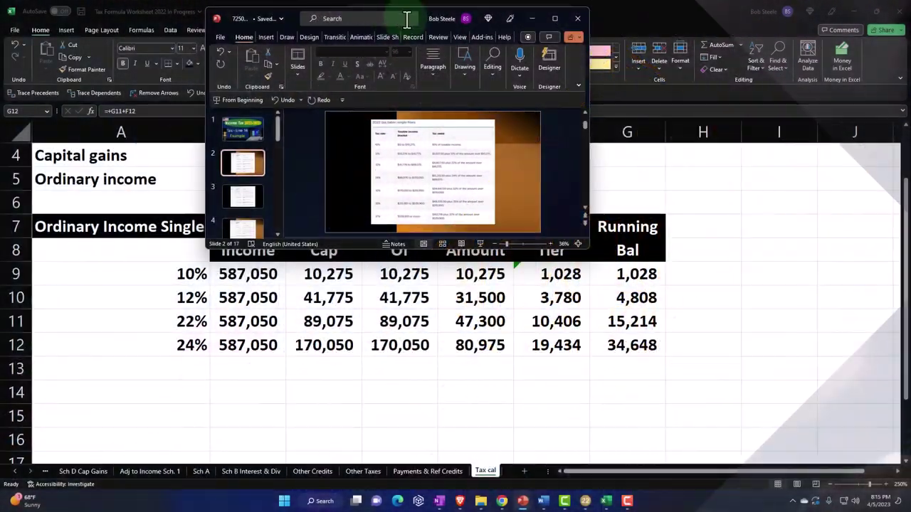
drag(420, 14, 417, 1)
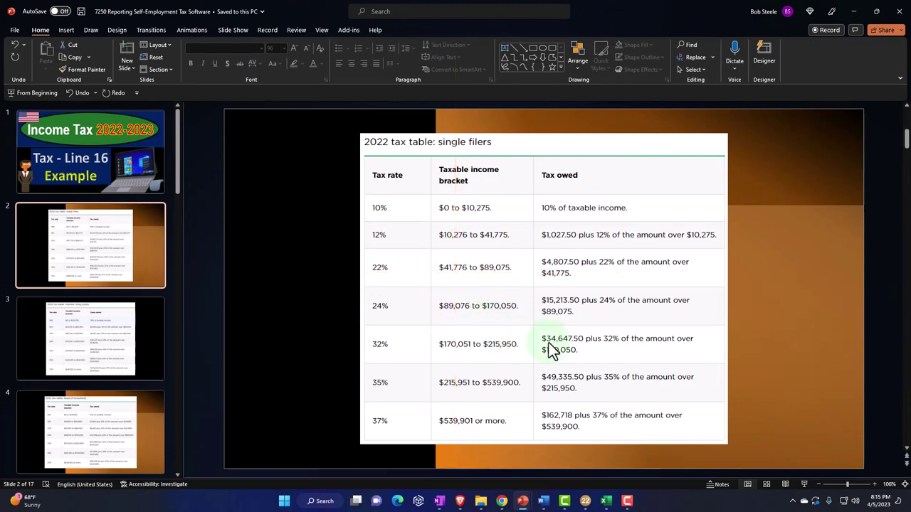
key(super+Down)
key(super+Down)
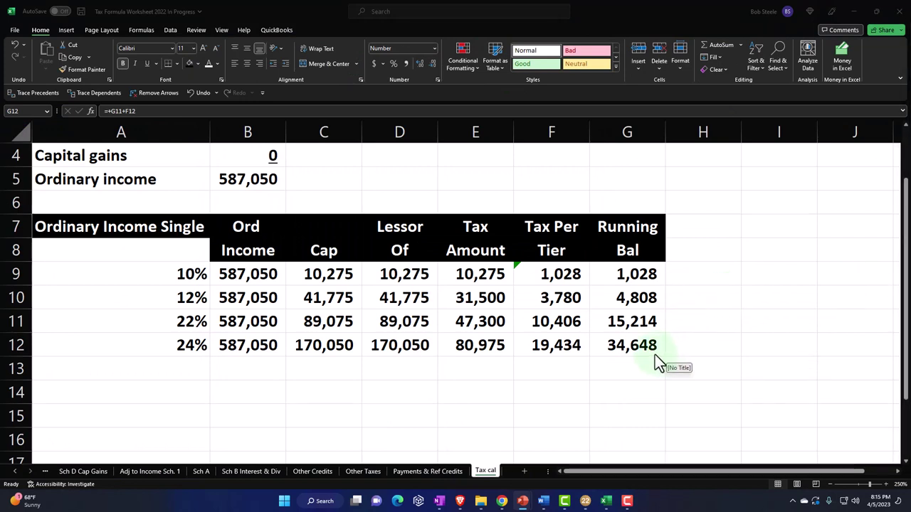
Step: Enter the rate .32 in A13 for the next bracket and format it as a percentage
click(167, 364)
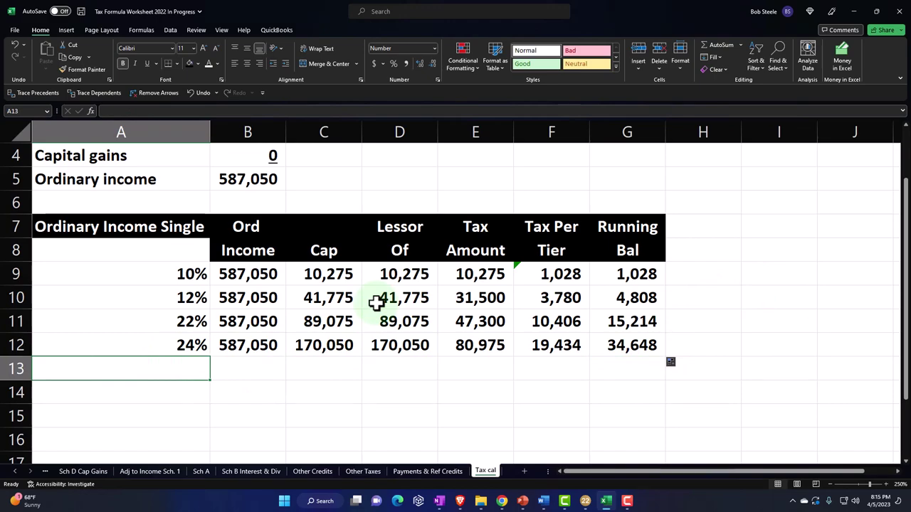
text(.32)
key(ctrl+Return)
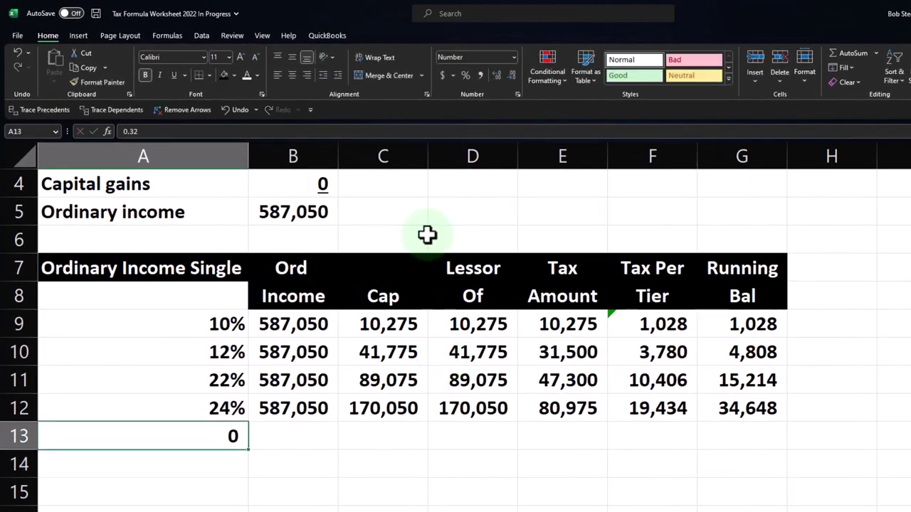
click(464, 72)
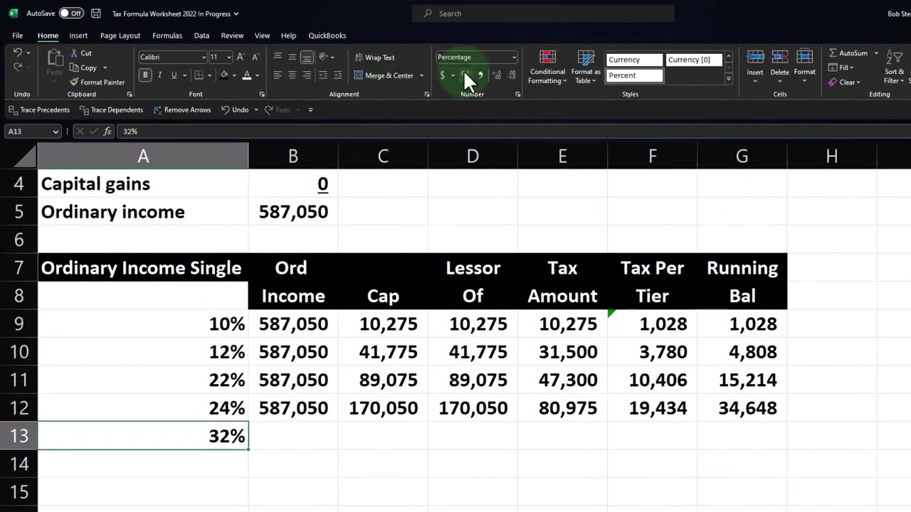
Step: Copy the ordinary income formula from B12 into B13 and enter a cap of 215,950 in C13
key(Right)
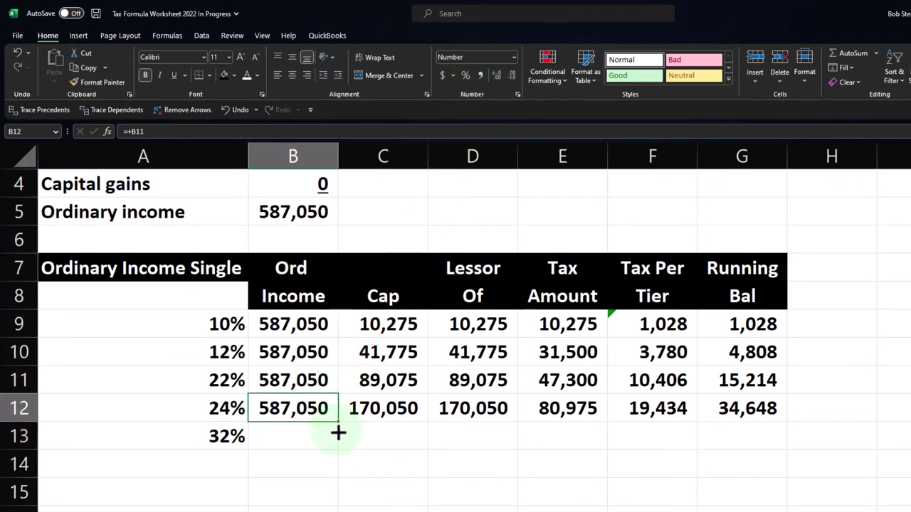
drag(338, 422, 338, 436)
click(383, 437)
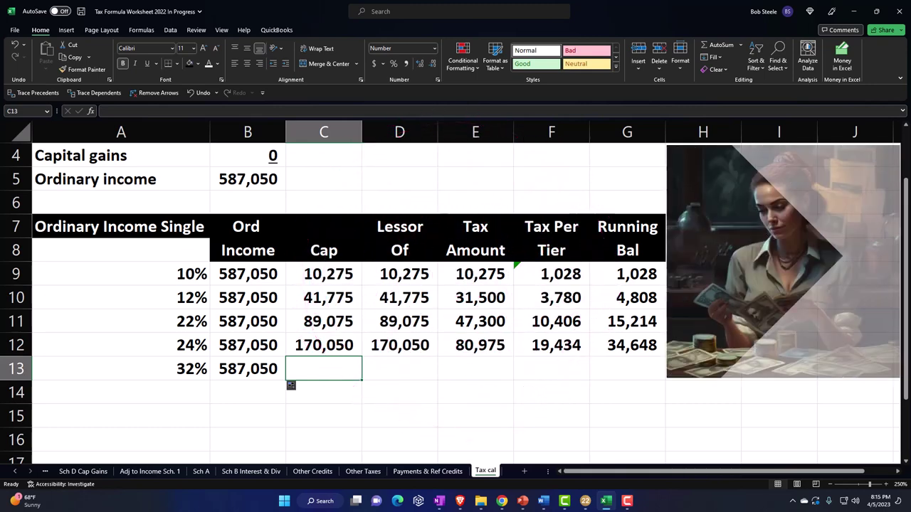
text(215,950)
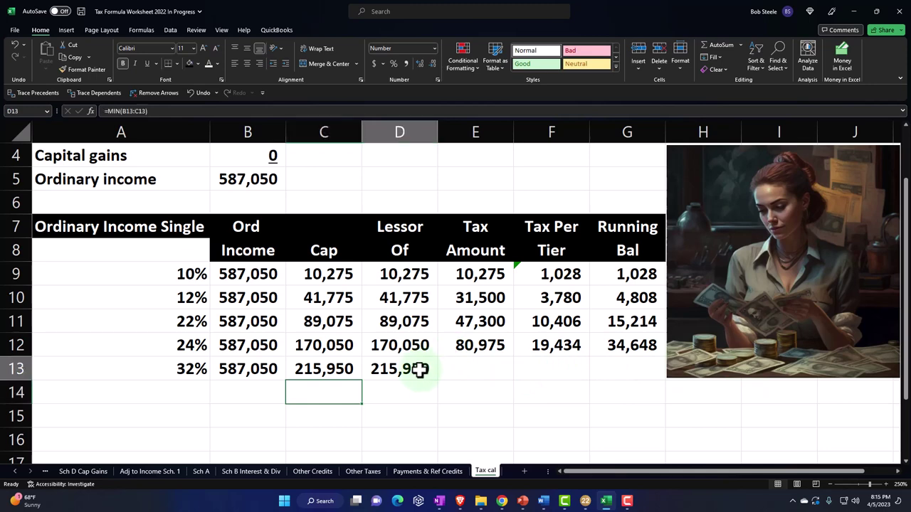
key(Return)
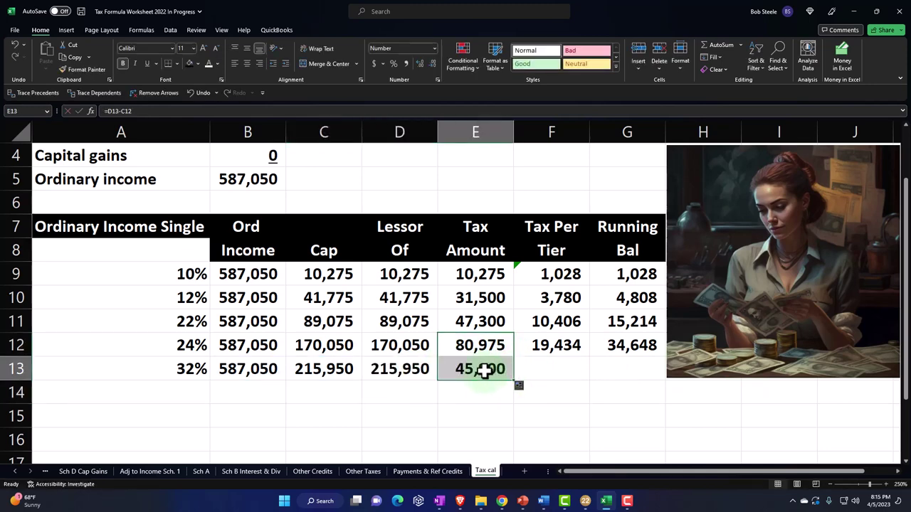
Step: Extend the tax amount, tax-per-tier and running balance formulas to row 13 and check their cell references
double_click(483, 370)
key(Return)
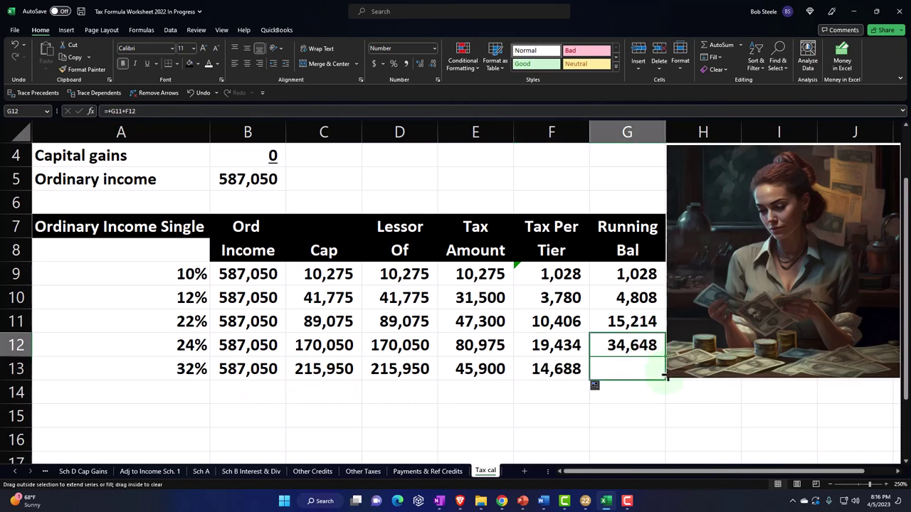
drag(666, 378, 646, 383)
double_click(643, 370)
key(Return)
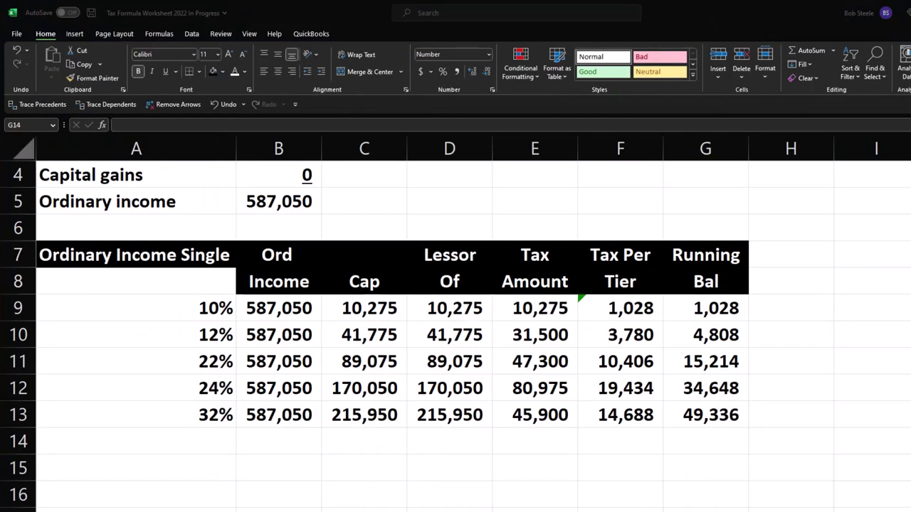
Step: Enter the rate .35 in A14 for the next bracket and format it as a percentage
click(208, 435)
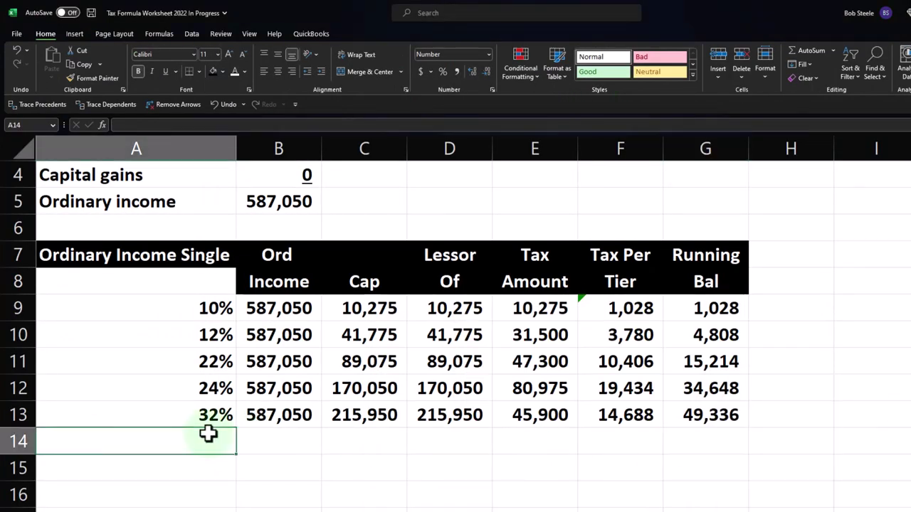
text(.35)
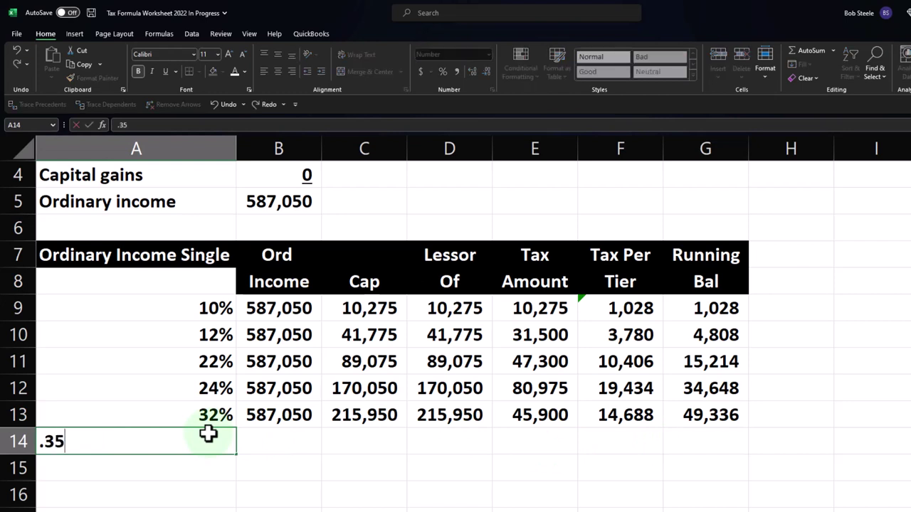
key(ctrl+Return)
click(431, 72)
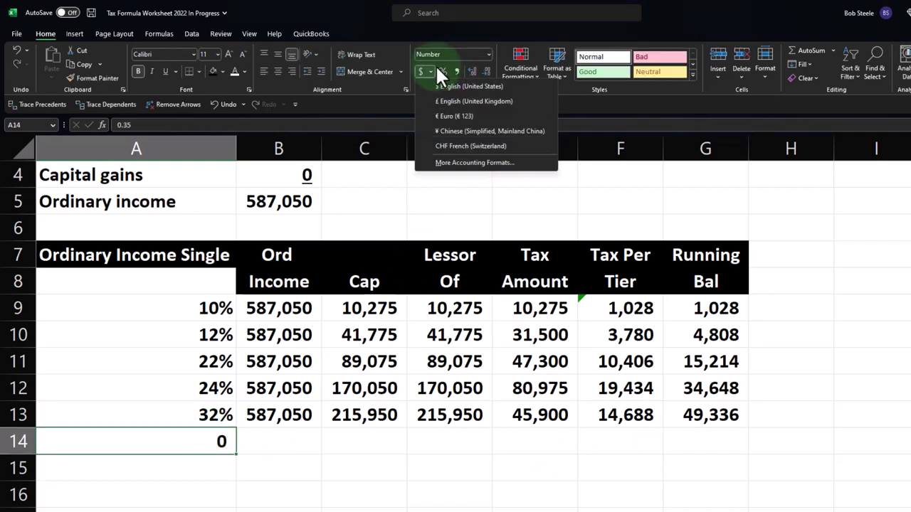
click(442, 66)
click(441, 66)
Step: Link the ordinary income in B14 to the cell above and enter a cap of 539,900 in C14
key(Right)
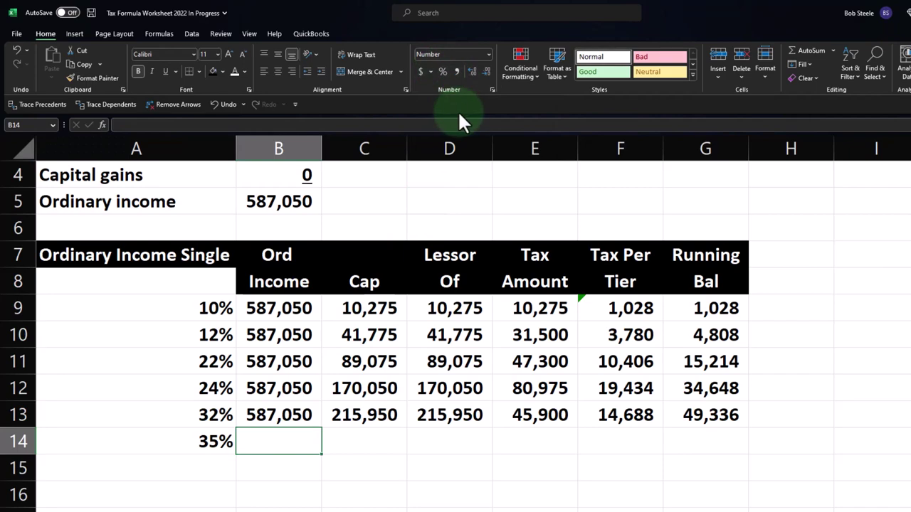
text(=)
key(Up)
key(Return)
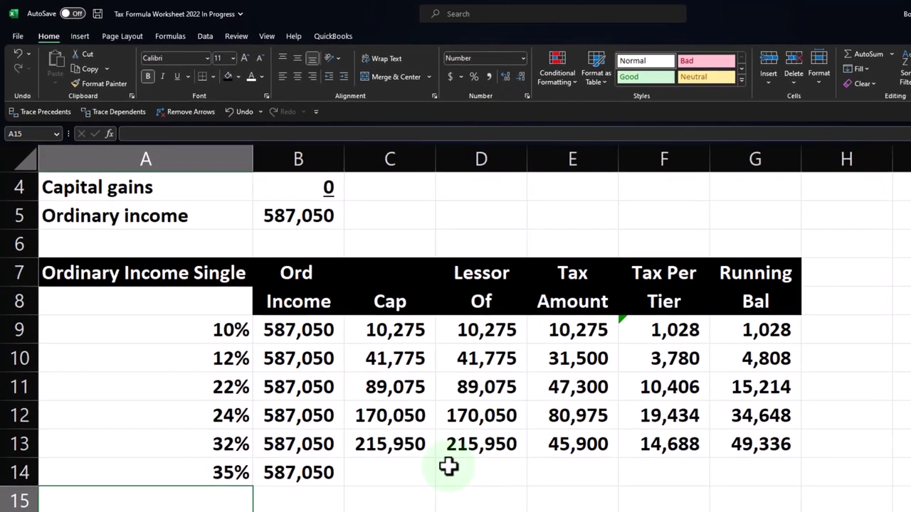
click(412, 472)
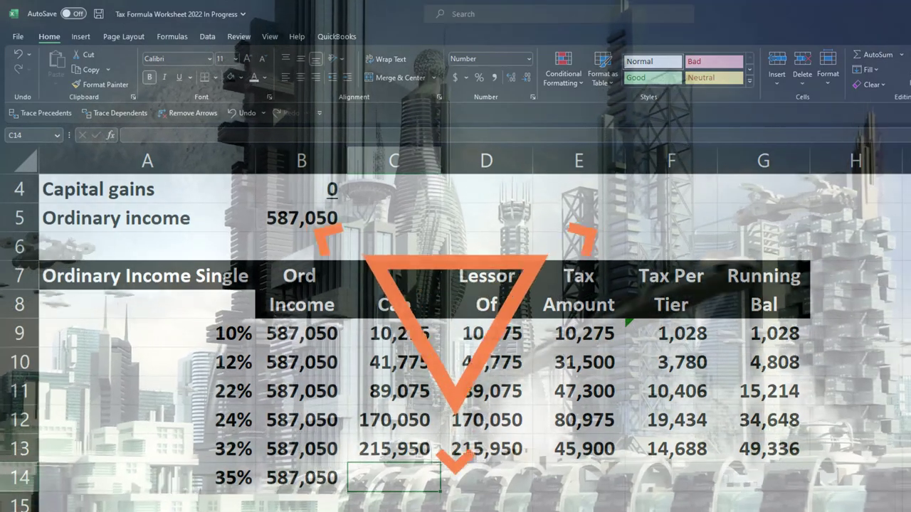
text(539,900)
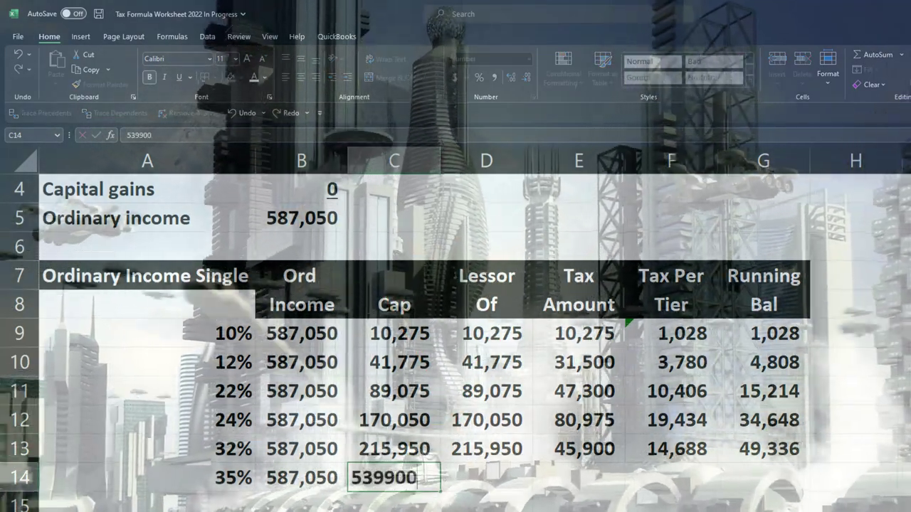
key(Return)
click(486, 477)
click(486, 449)
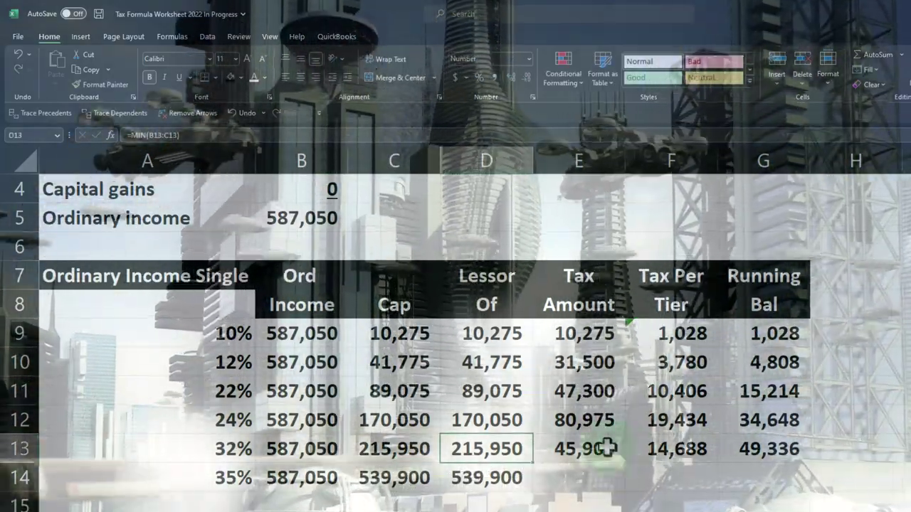
Step: Check the cell references of the lesser-of formula in D14 and copy the tax amount formula from E13 down to E14
click(488, 477)
double_click(496, 479)
key(Escape)
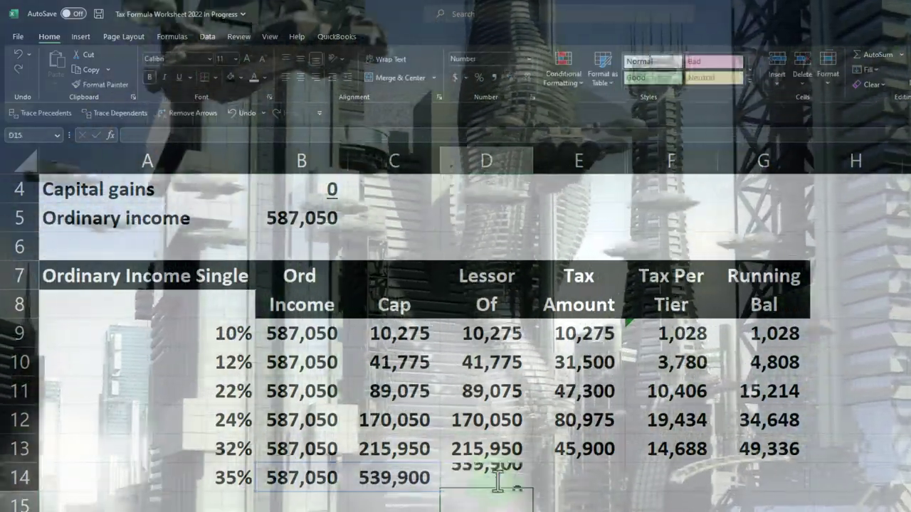
click(588, 476)
double_click(590, 449)
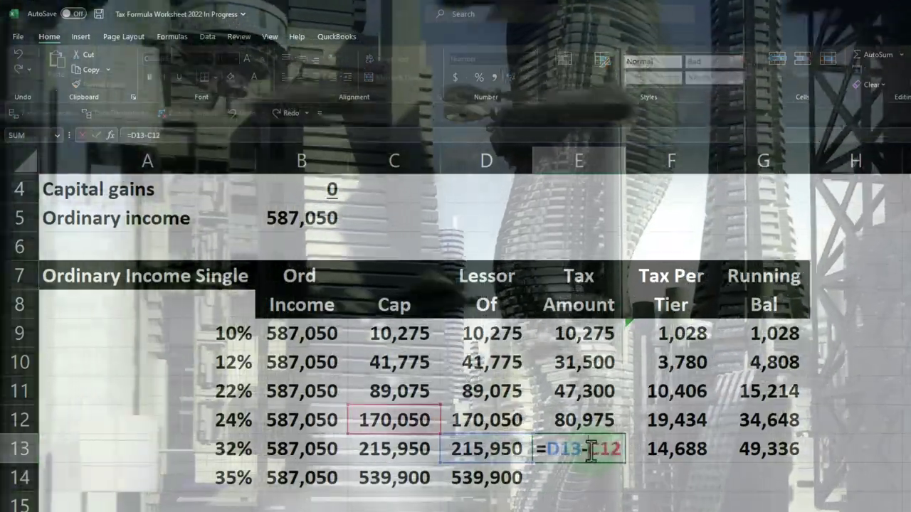
key(Escape)
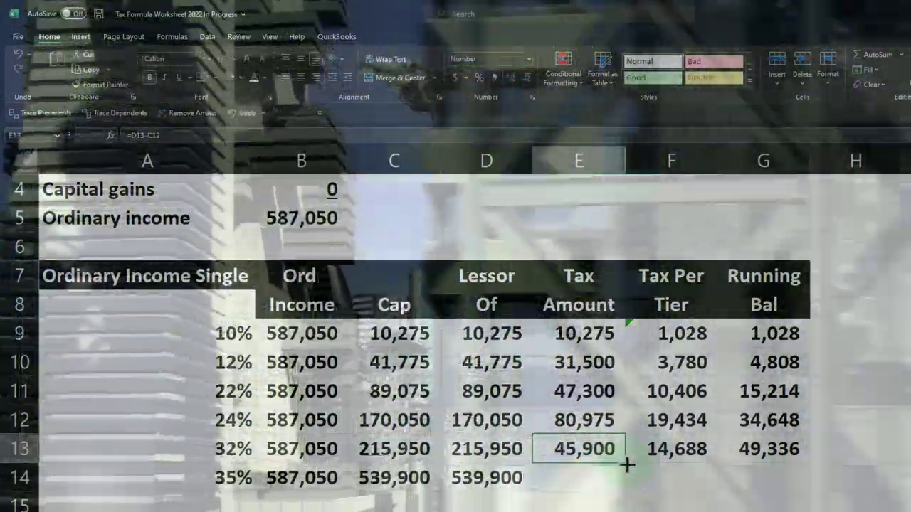
drag(626, 464, 621, 484)
Step: Check the tax-per-tier formula in F13 and copy the tax-per-tier and running balance formulas from F13:G13 down to row 14
double_click(681, 450)
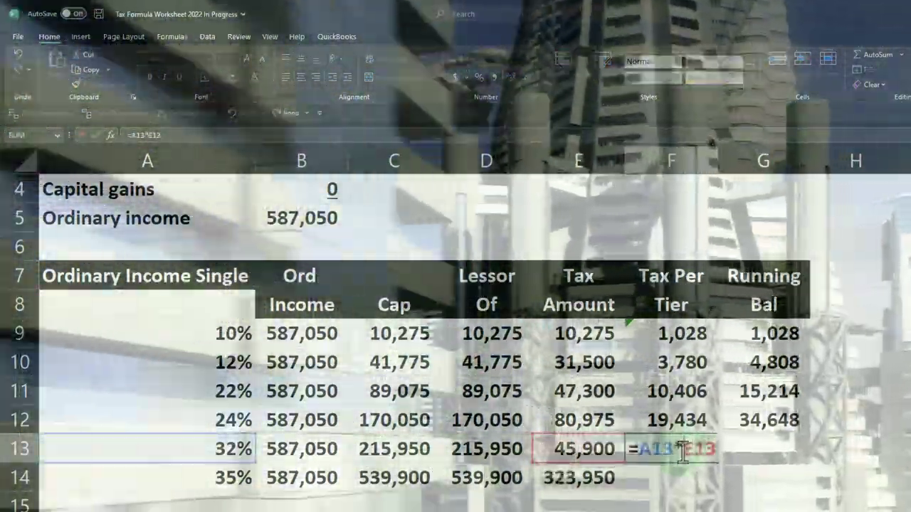
key(Escape)
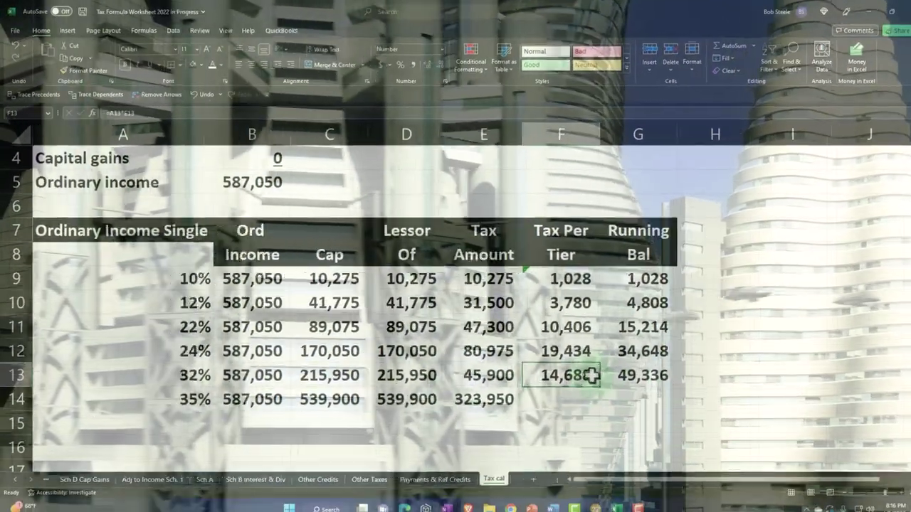
drag(682, 449, 784, 453)
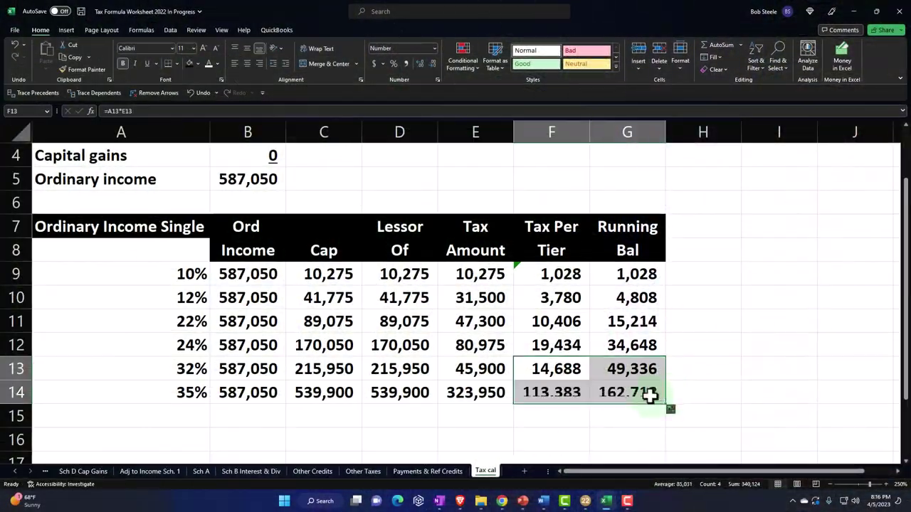
key(Return)
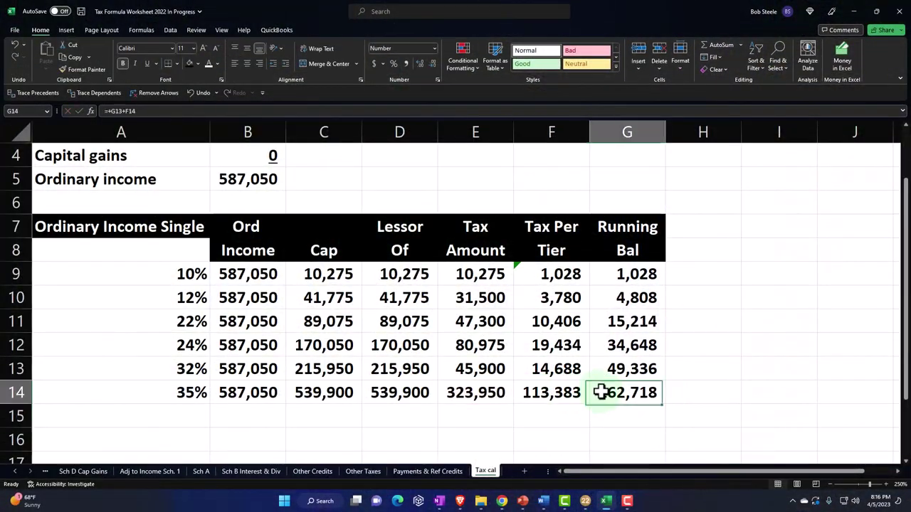
Step: Add a 37% tier in A15 and fill the ordinary income formula from B14 down to B15
key(Return)
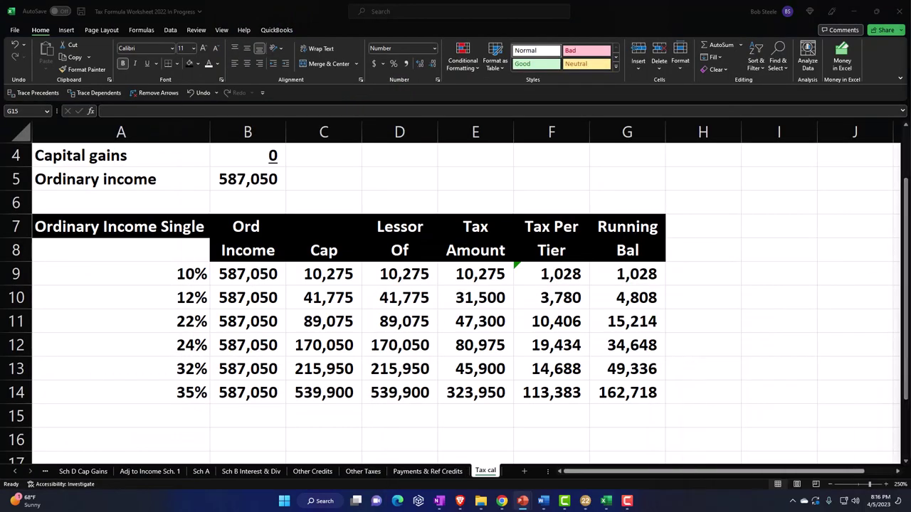
click(157, 416)
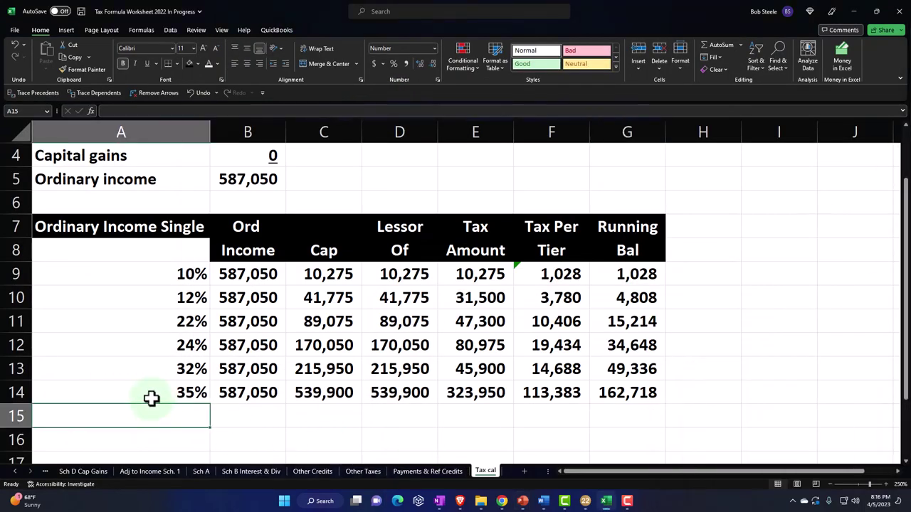
key(Return)
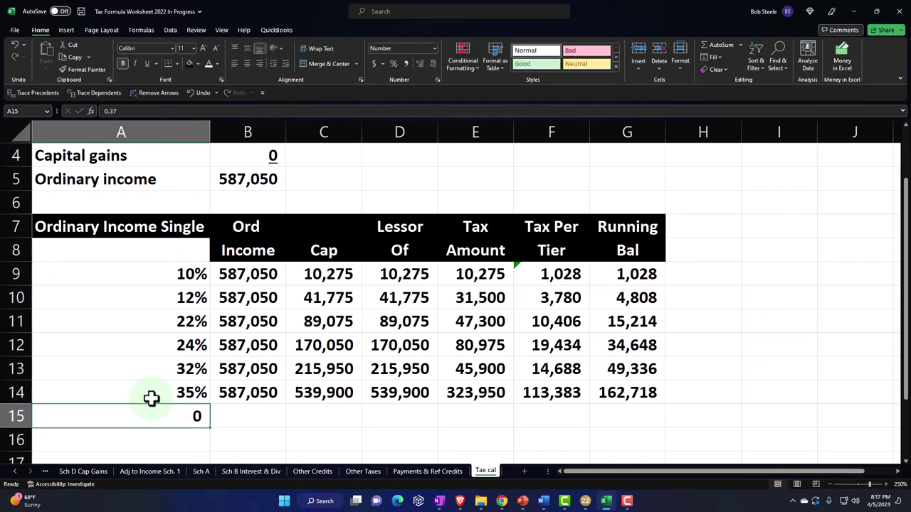
click(270, 393)
drag(287, 404, 313, 423)
click(315, 420)
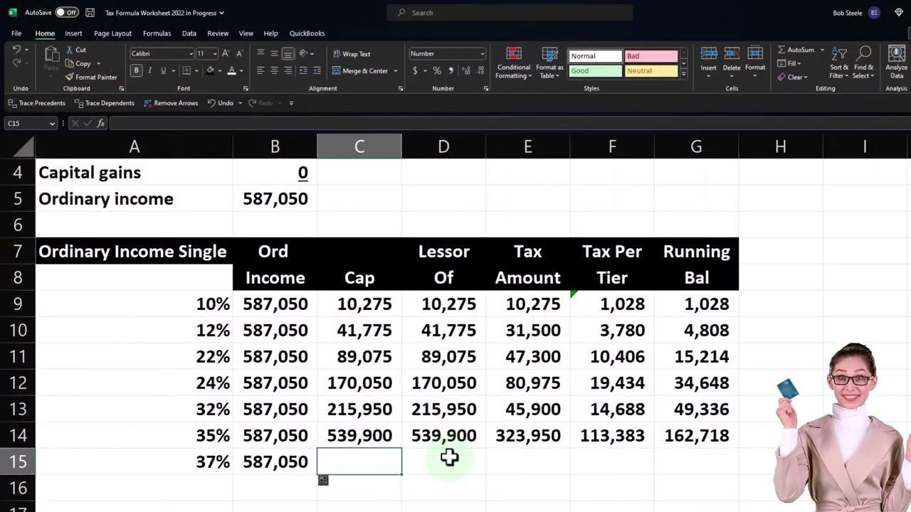
Step: Check the Lessor Of formula in D14, and enter =B15 in D15 for the uncapped 37% tier
click(449, 457)
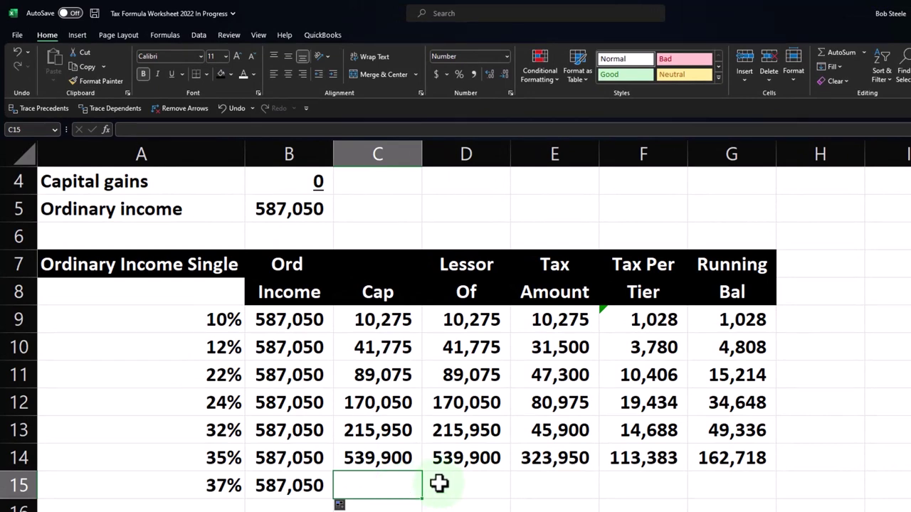
double_click(484, 458)
key(Return)
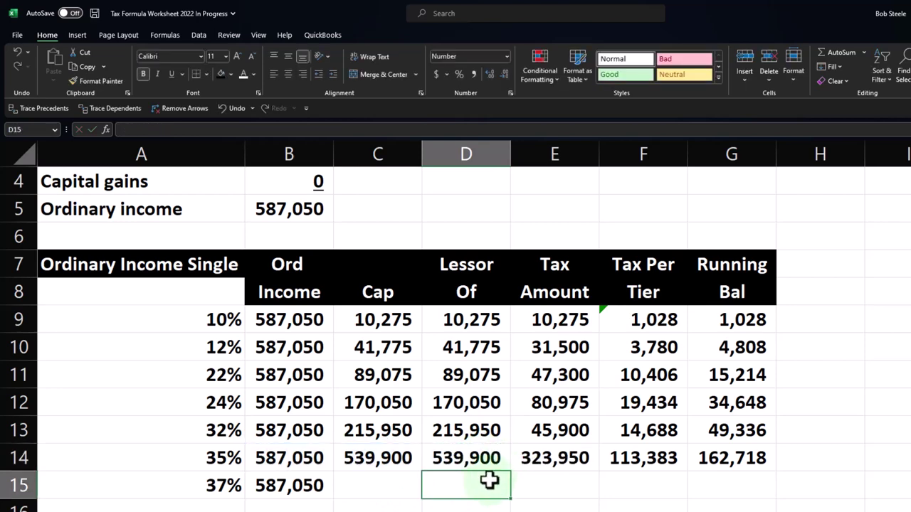
text(=)
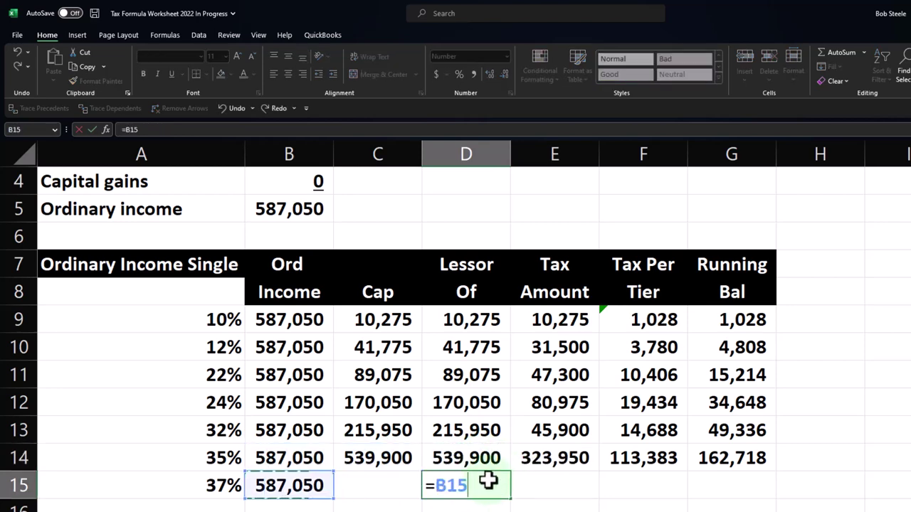
key(Return)
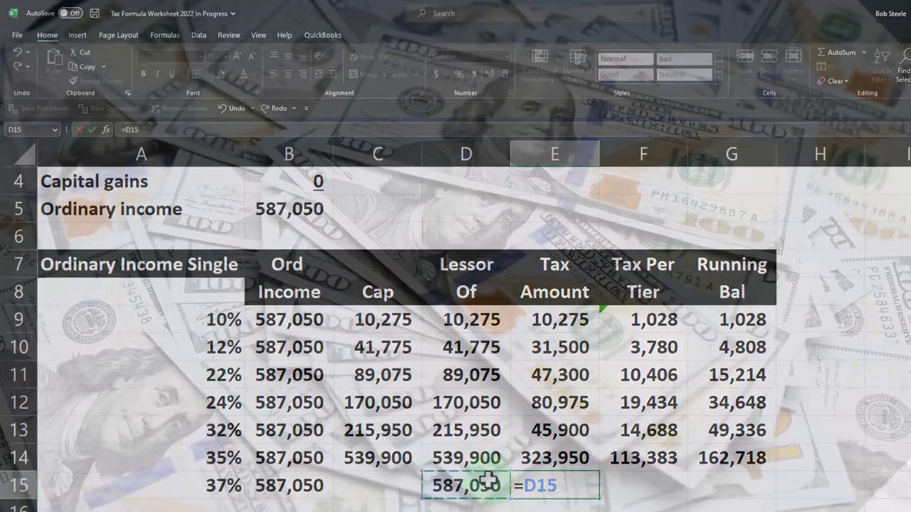
Step: Calculate the 37% tier's Tax Amount in E15 with the formula =D15-C14
text(-)
key(Up)
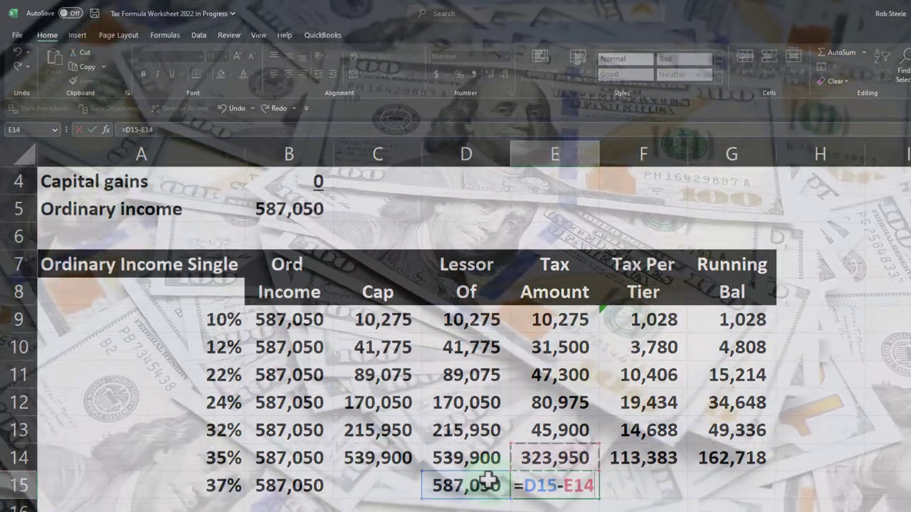
key(Up)
key(Left)
key(Left)
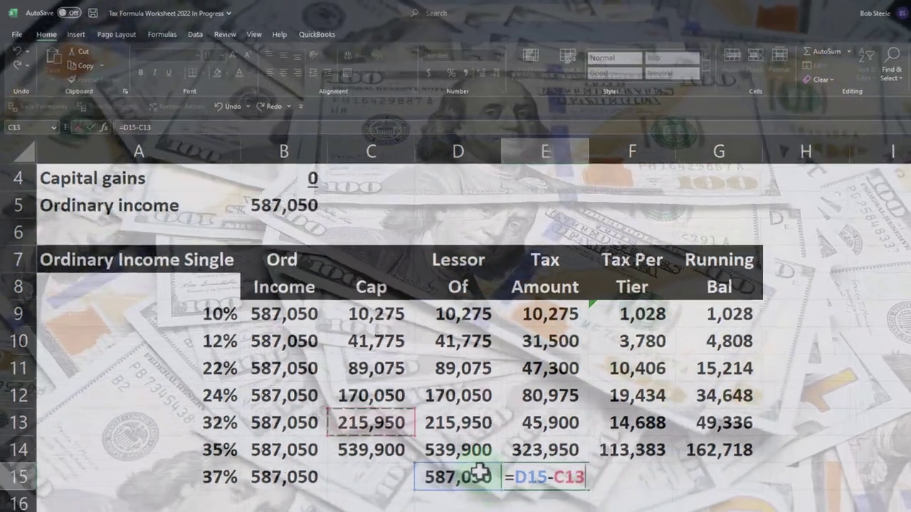
key(Down)
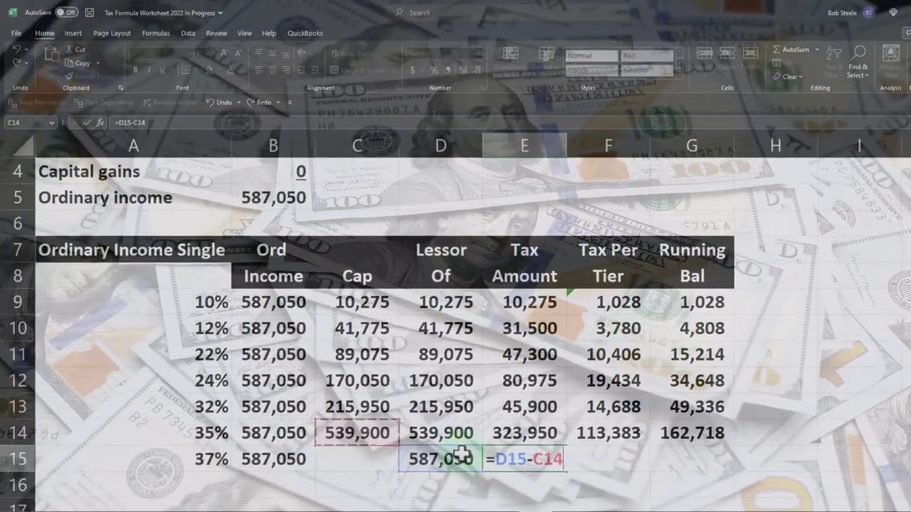
key(Return)
double_click(532, 461)
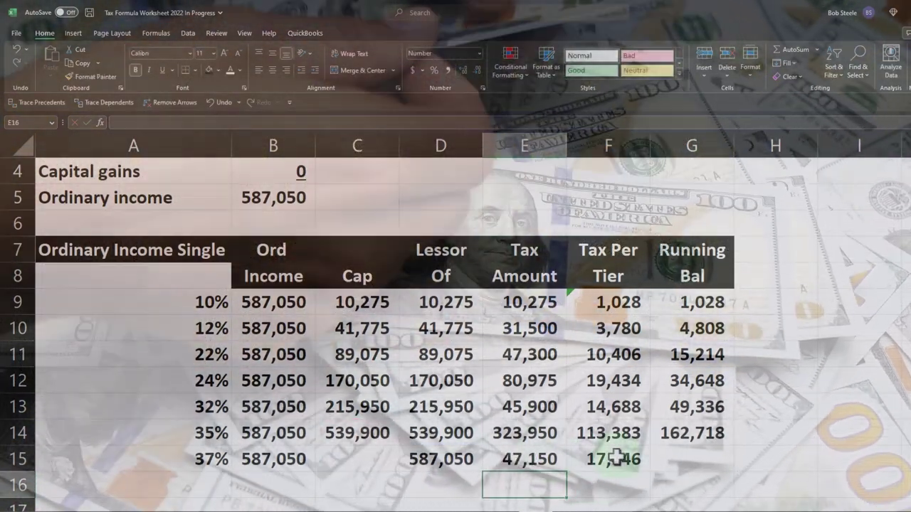
Step: Extend the Running Bal formula from G14 to G15 and check the formulas in F15 and G15
click(692, 432)
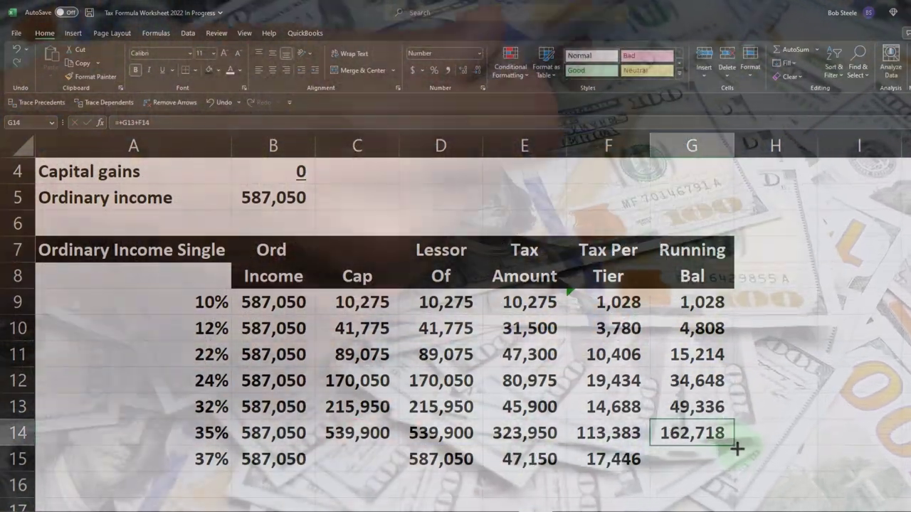
mouse_move(736, 449)
mouse_down()
mouse_move(733, 484)
mouse_move(736, 472)
mouse_up()
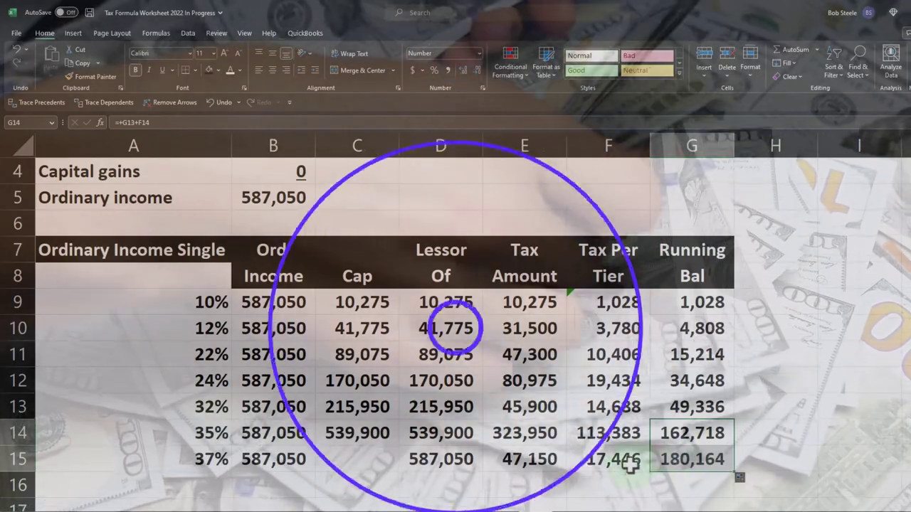
double_click(630, 462)
key(Return)
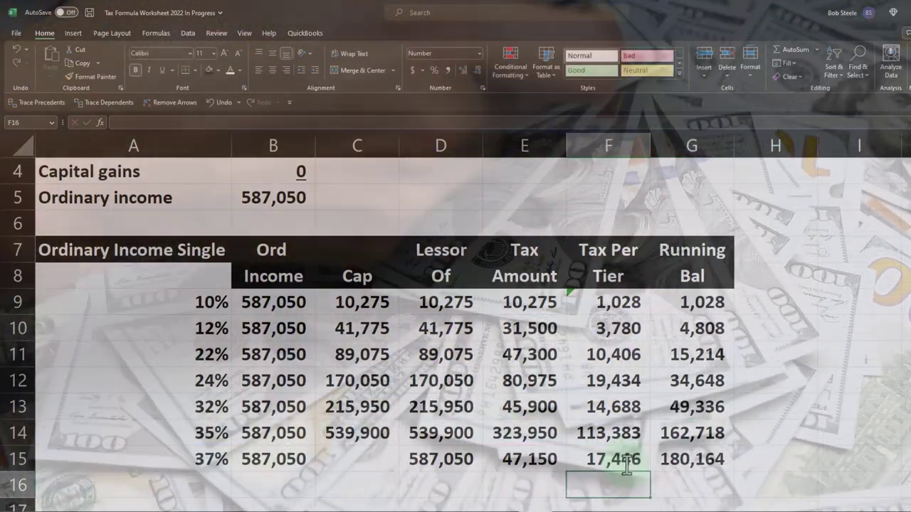
double_click(673, 461)
key(Escape)
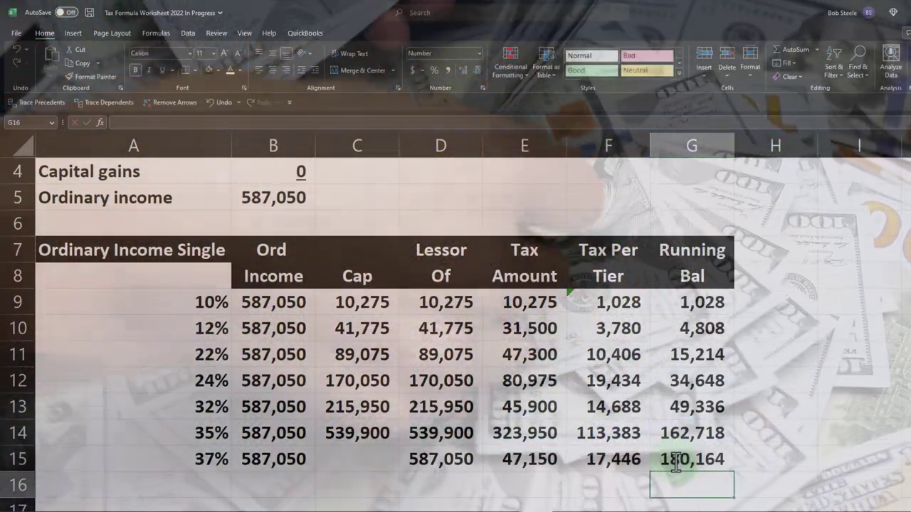
key(Down)
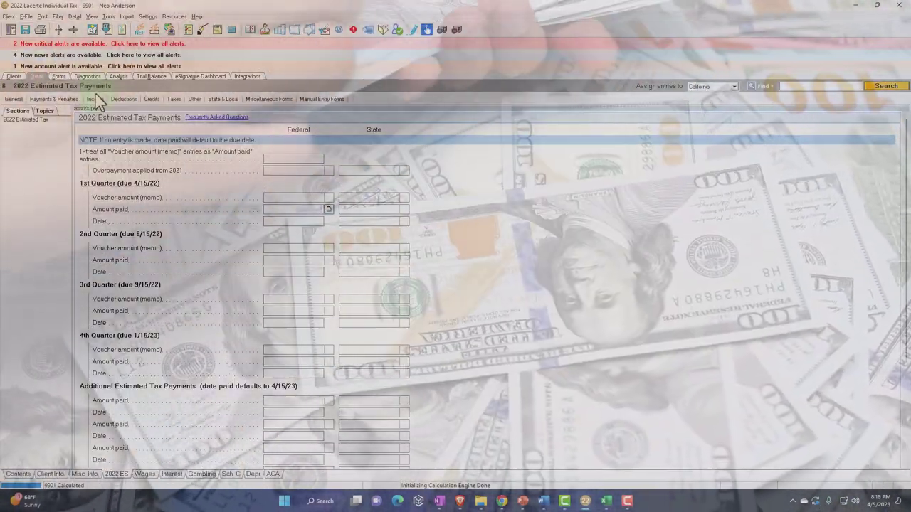
Step: Open the Wages, Salaries, Tips input in Lacerte and set the W-2 wages to 600,000
click(98, 98)
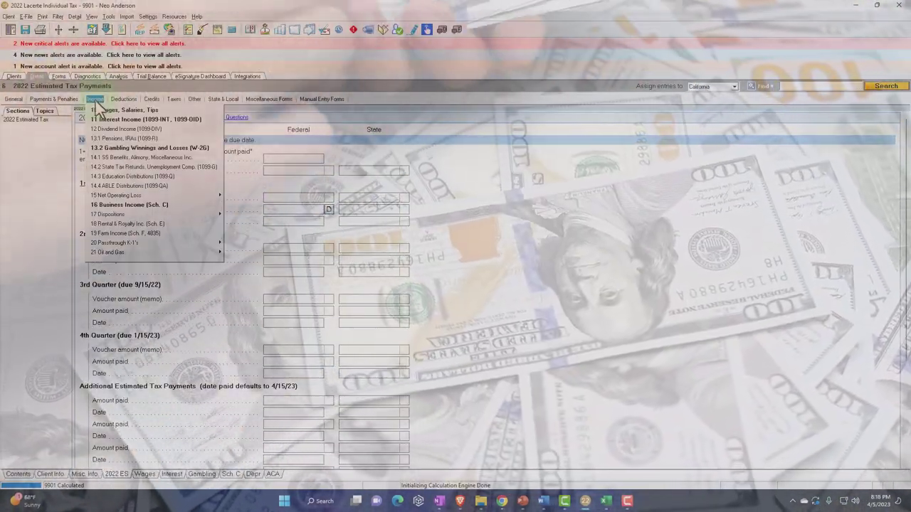
click(130, 114)
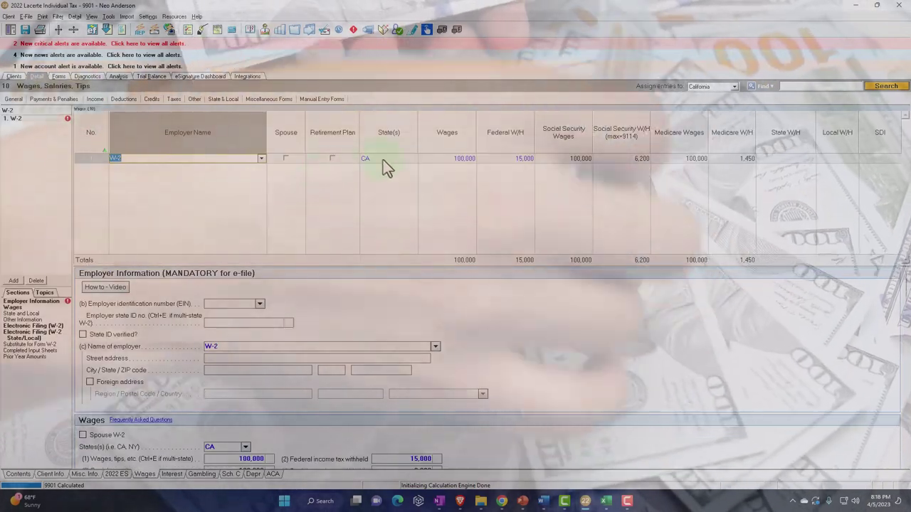
click(471, 158)
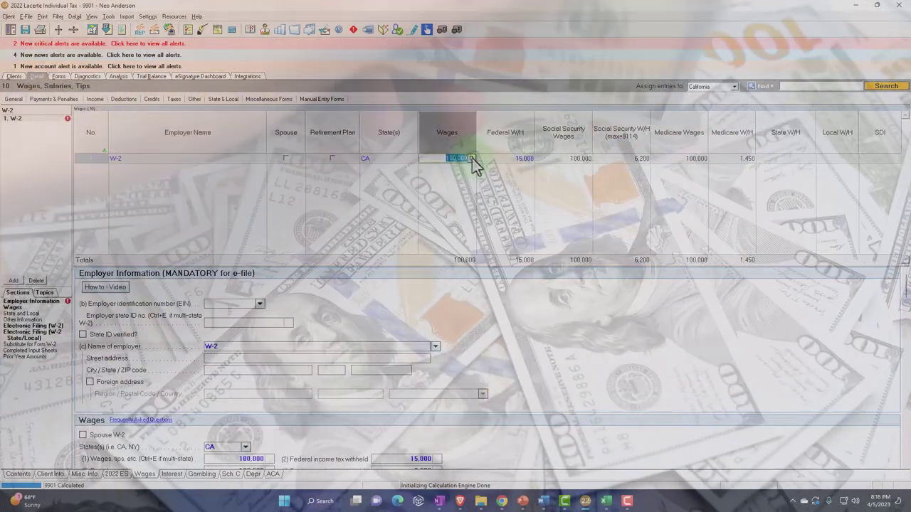
text(60000)
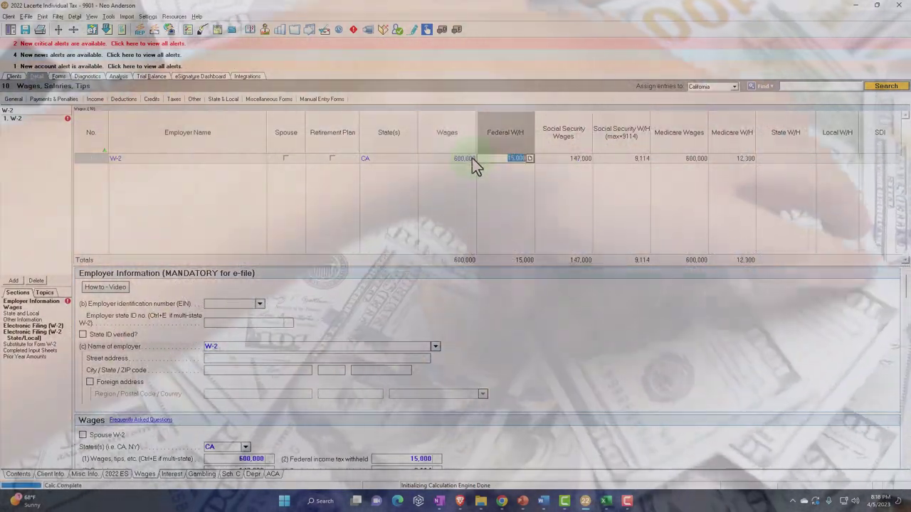
Step: View the tax on page 2 of Form 1040 and compare it with the running balance in the Excel worksheet
click(58, 76)
click(53, 377)
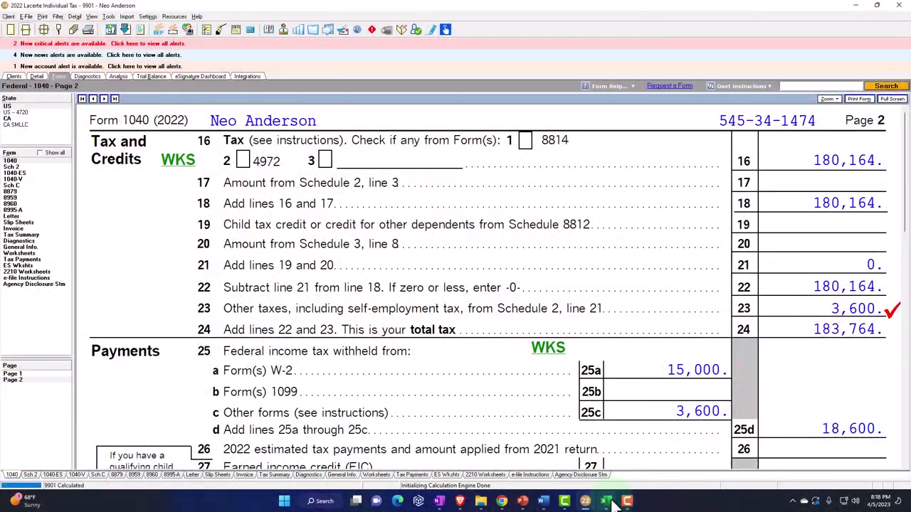
click(612, 503)
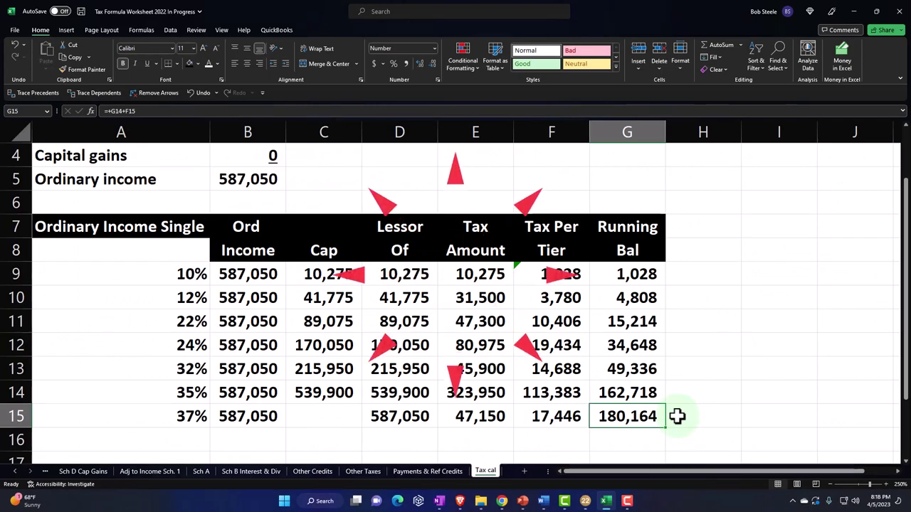
Step: Apply all borders to the tax tier table data in A9:G15
drag(159, 270, 617, 409)
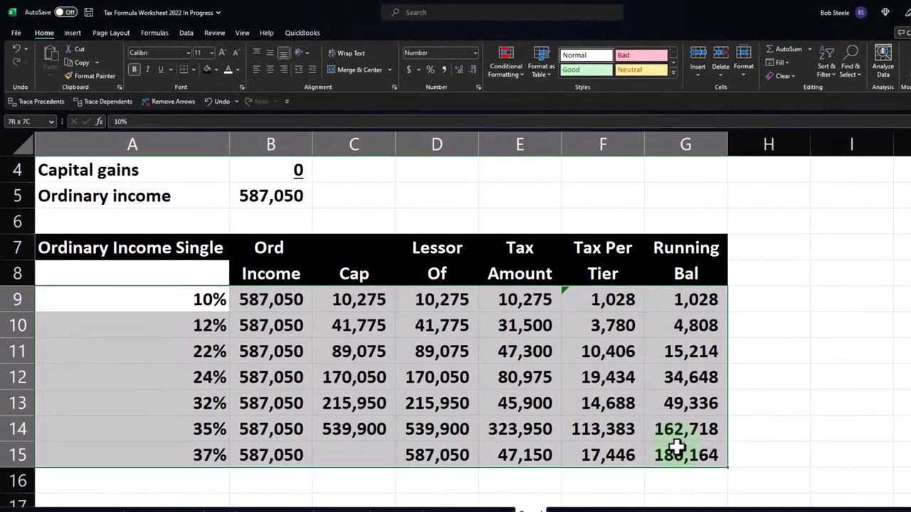
drag(676, 447, 676, 448)
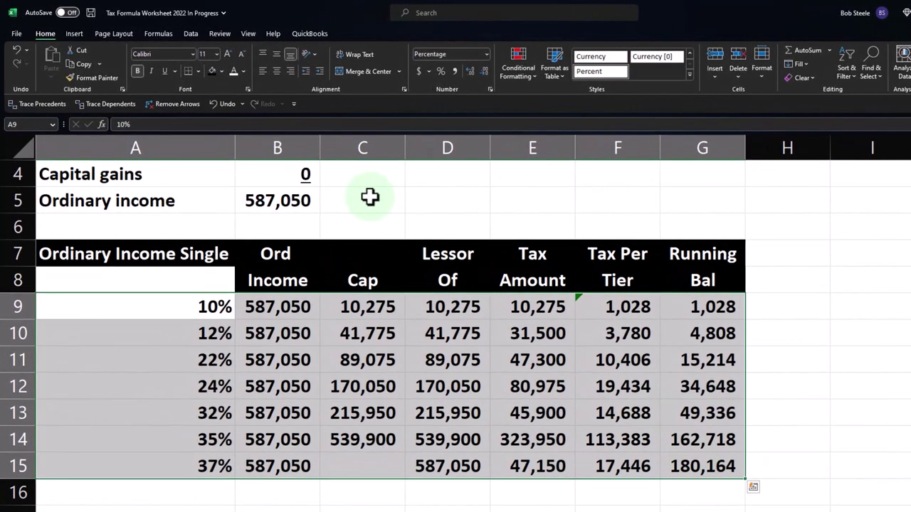
click(198, 71)
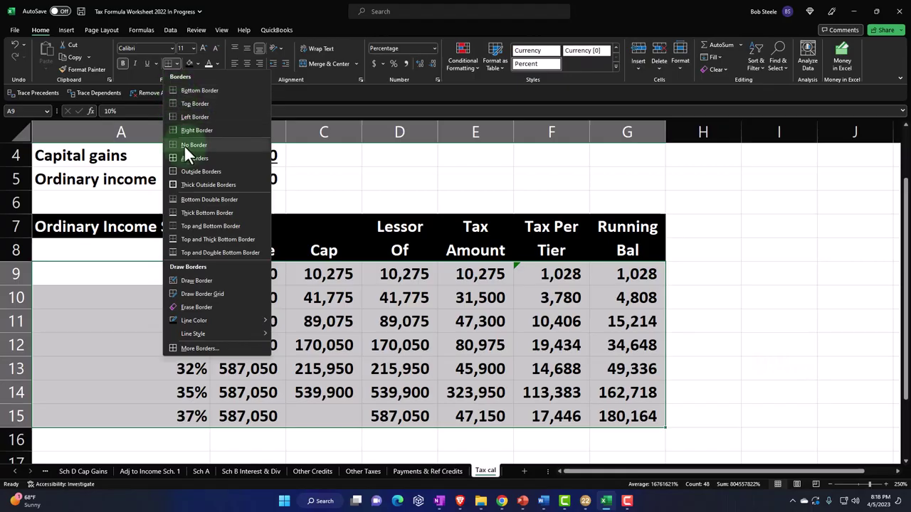
click(186, 158)
click(384, 325)
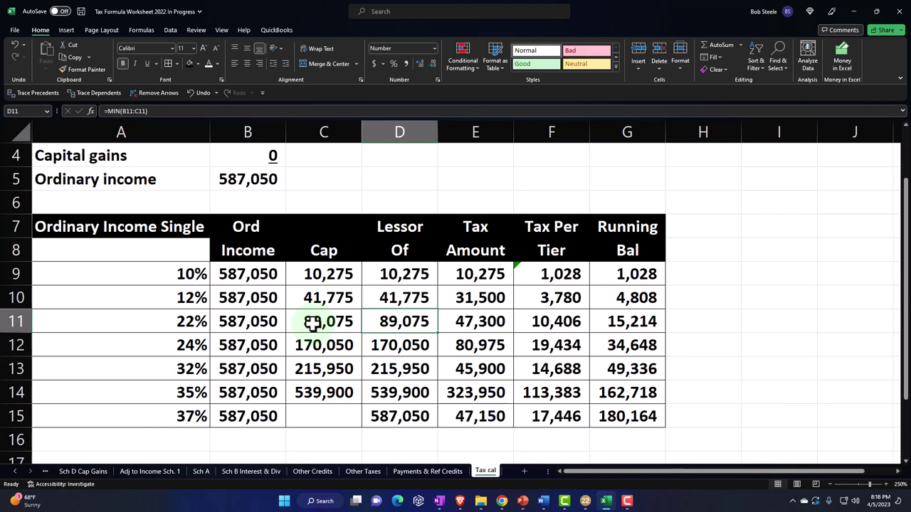
Step: Set the W-2 Employer 1 income in B2 of the Income F1040 sheet to 100,000
scroll(313, 322, up, 1)
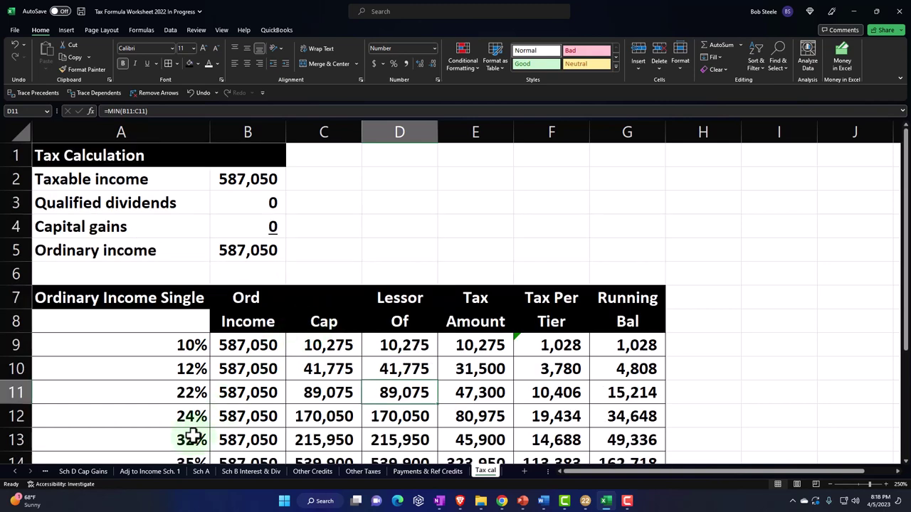
click(152, 470)
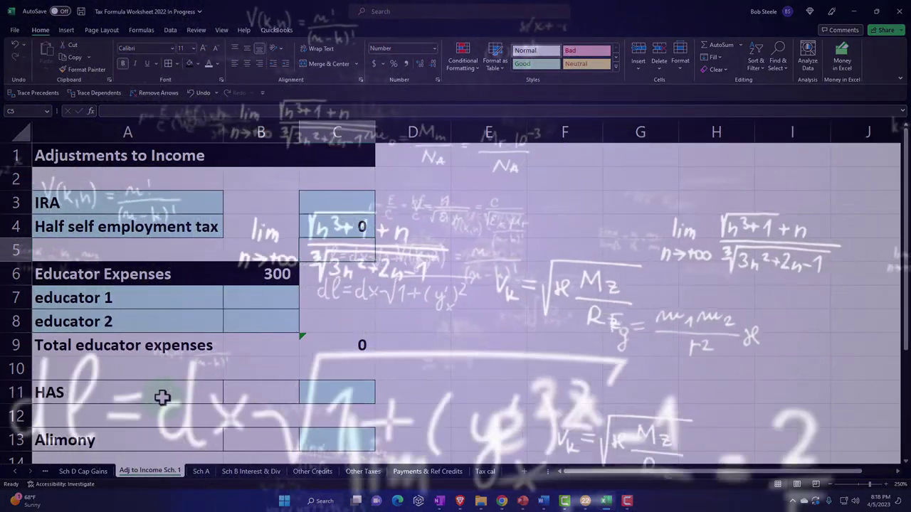
click(44, 471)
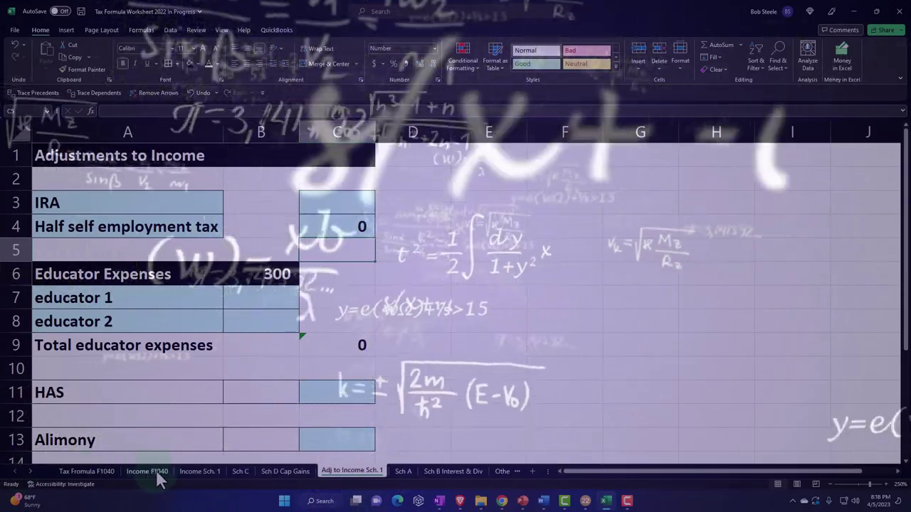
click(155, 470)
click(197, 472)
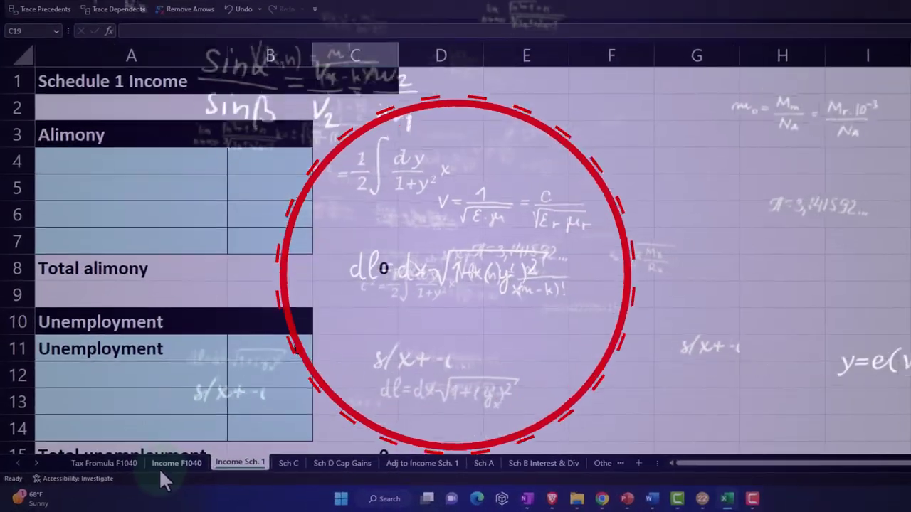
click(165, 466)
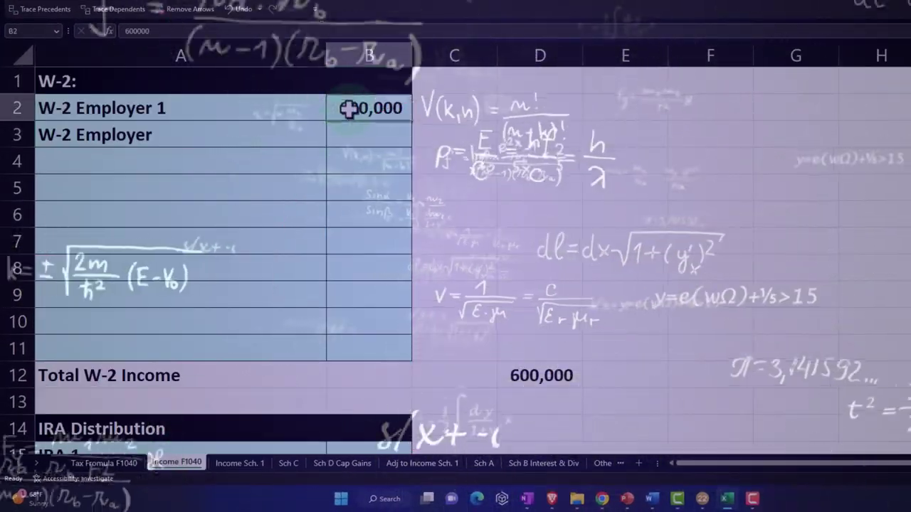
text(100)
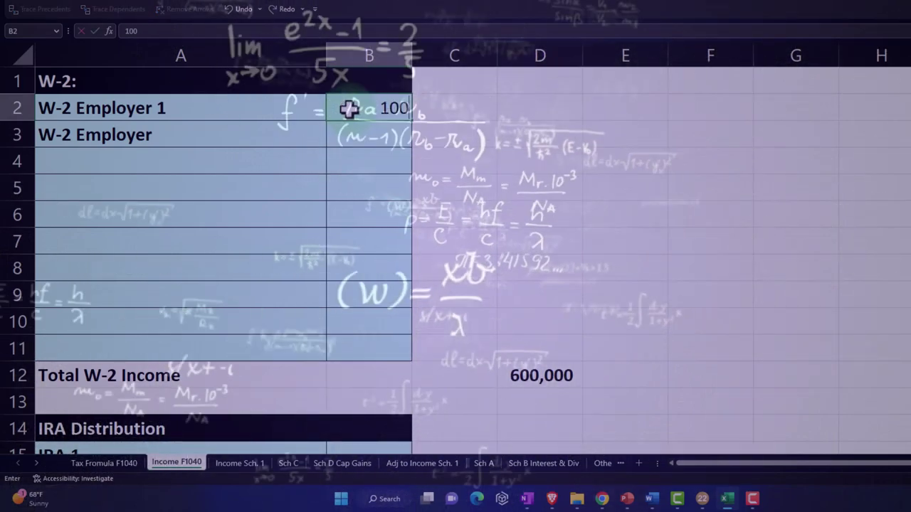
text(,000)
key(Return)
Step: Open the Tax cal sheet and review the tier table's tax amounts and running balance for the changed income
click(37, 463)
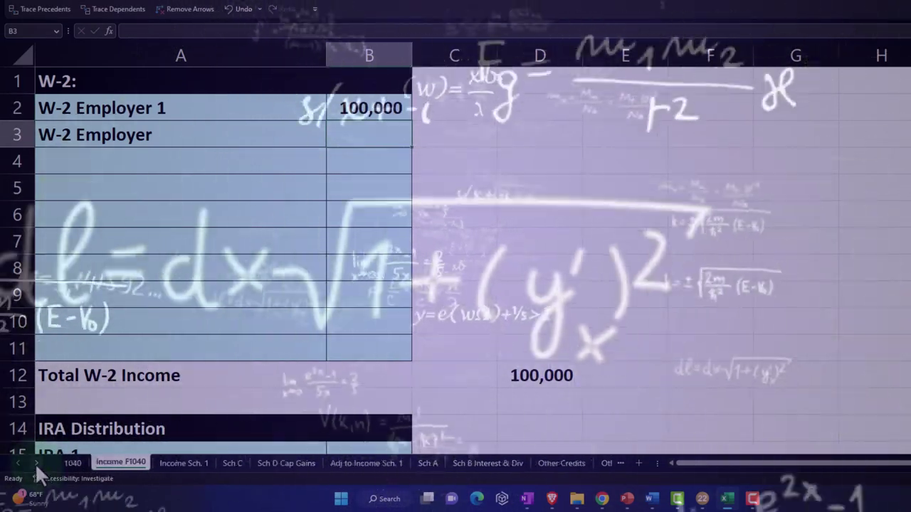
click(35, 463)
click(35, 463)
click(35, 463)
click(35, 462)
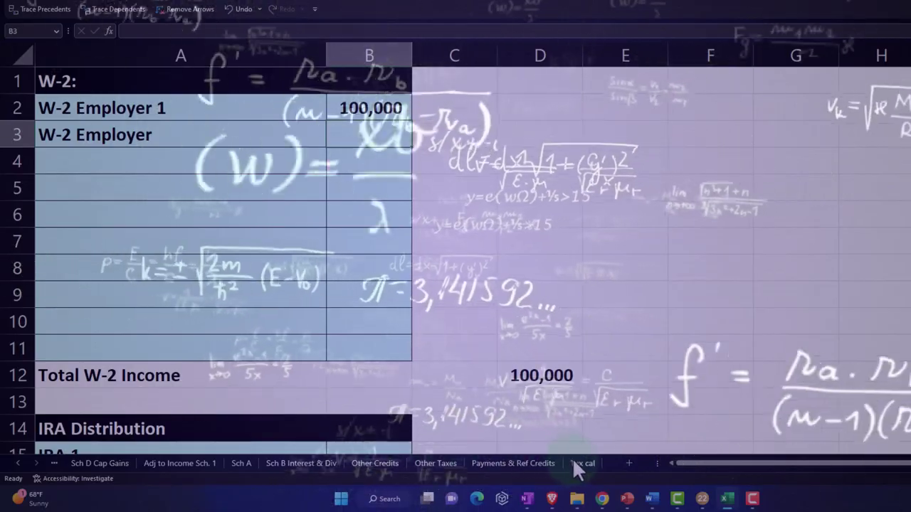
click(582, 463)
scroll(622, 356, up, 1)
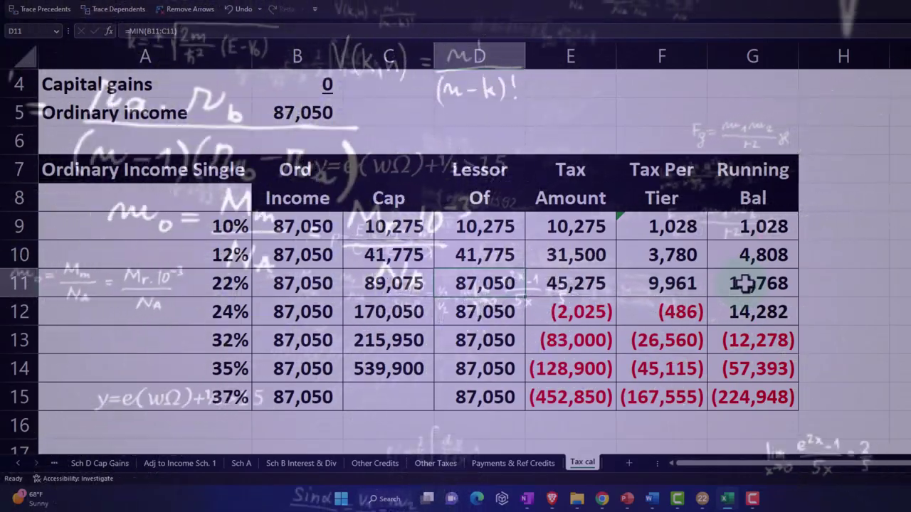
click(819, 282)
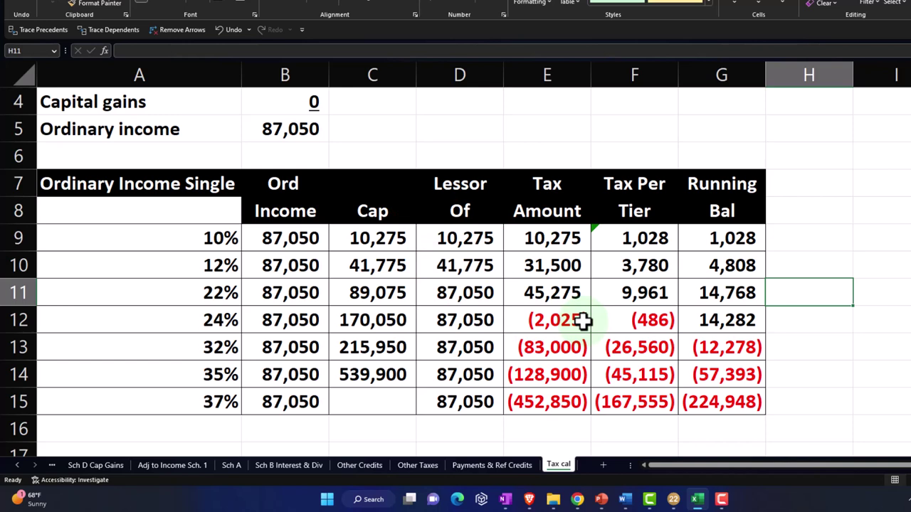
Step: Check the Tax Amount formulas in E9 and E10 of the tier table
click(542, 242)
text(=D9)
key(Return)
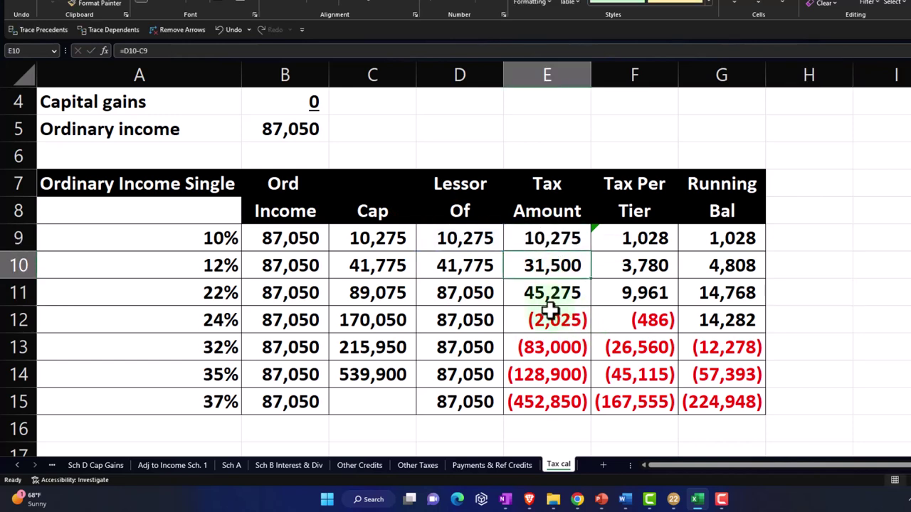
double_click(524, 262)
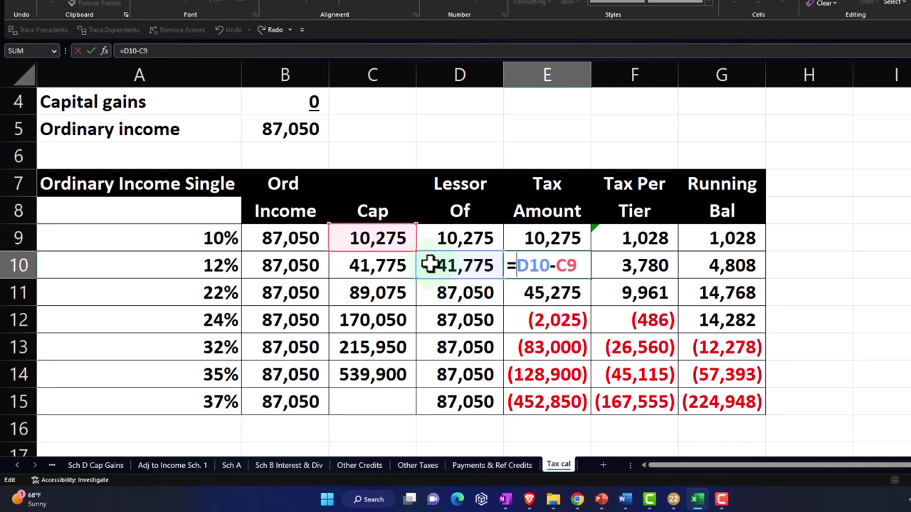
key(Return)
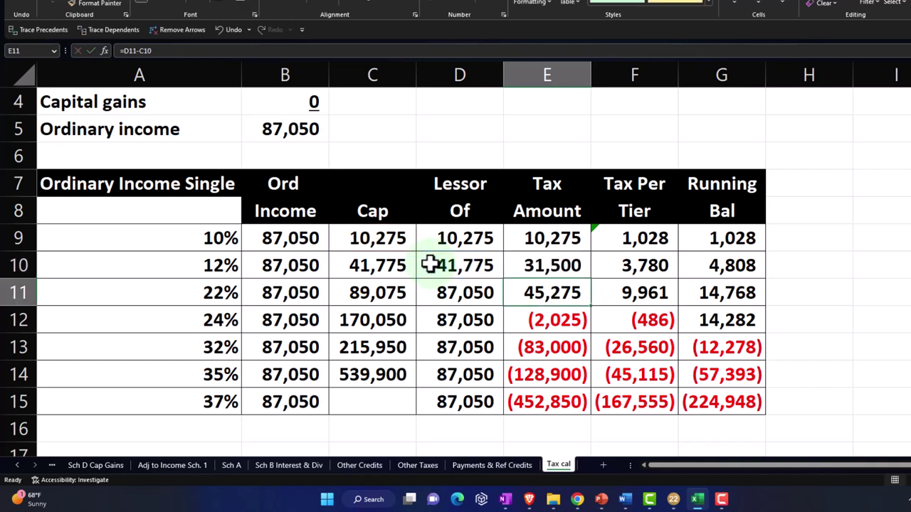
Step: Replace the formula in E10 with an IF function whose logical test is (D10-C9)>0
key(Up)
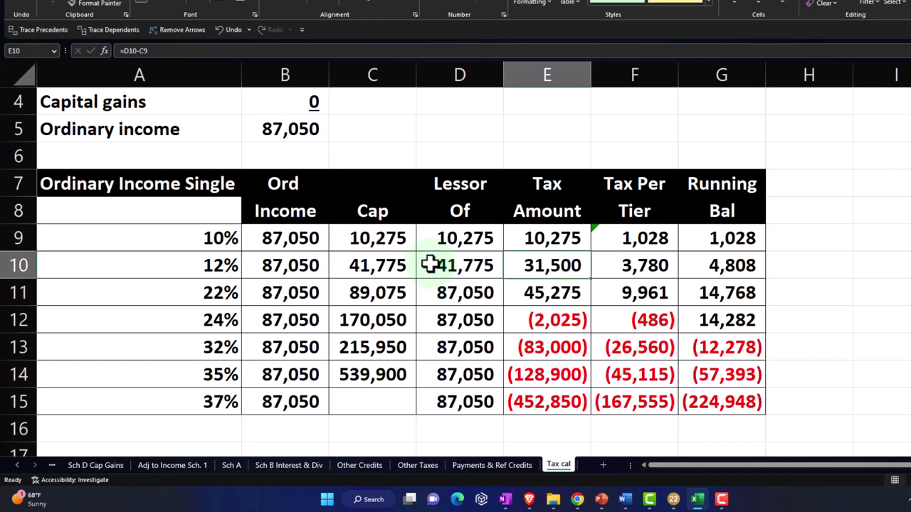
text(=)
text(if(D10)
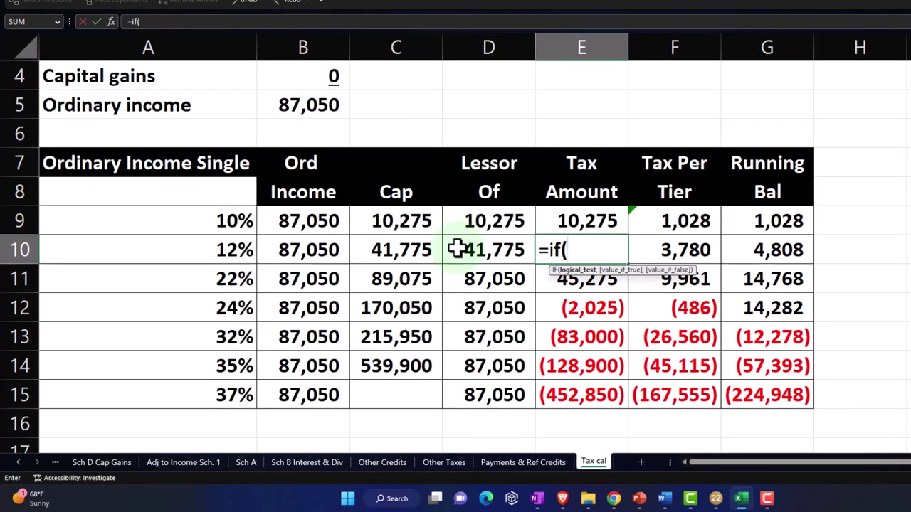
text(-)
key(Left)
key(Left)
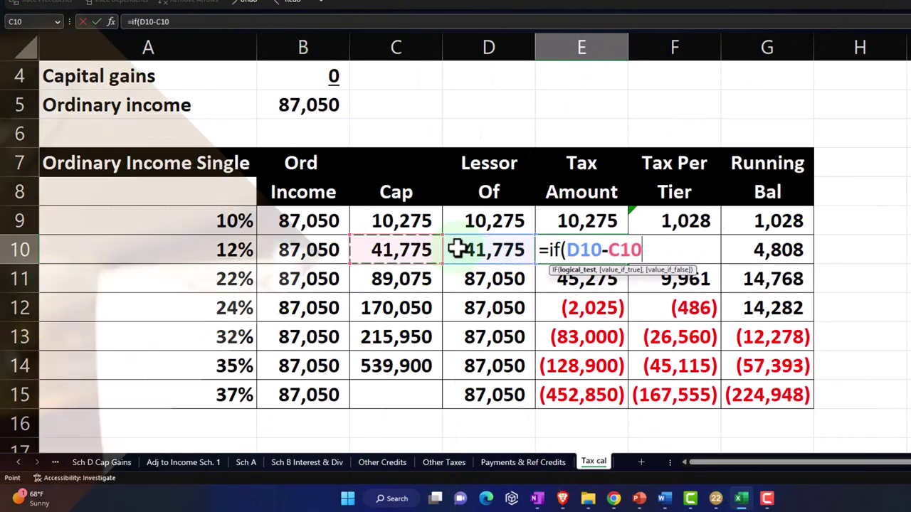
key(Up)
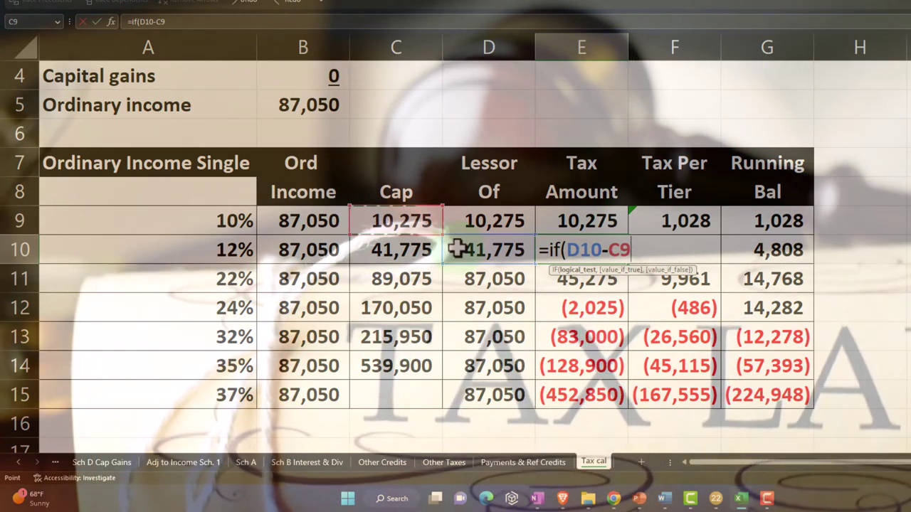
click(571, 251)
text(()
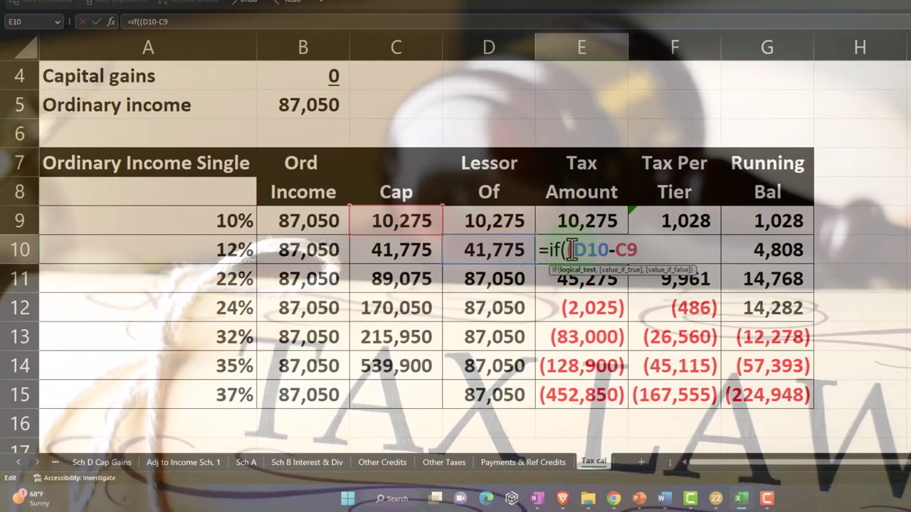
key(End)
text())
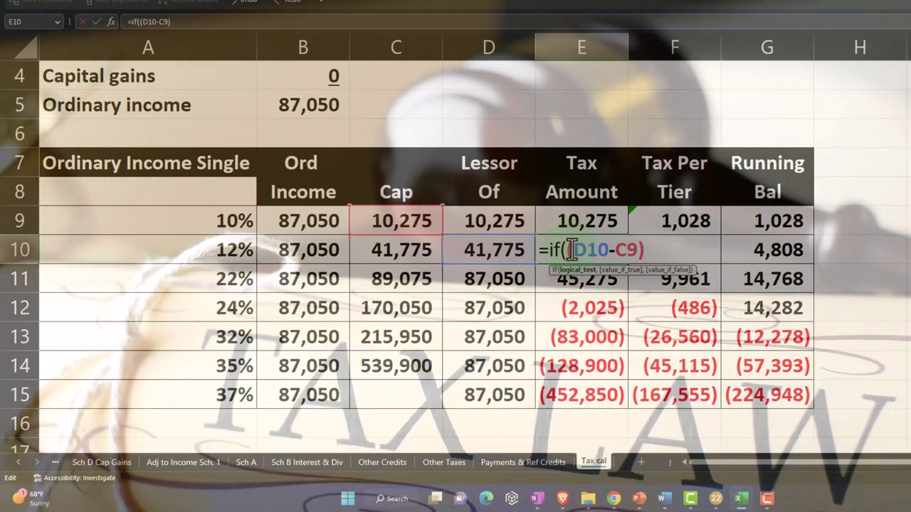
text(>0)
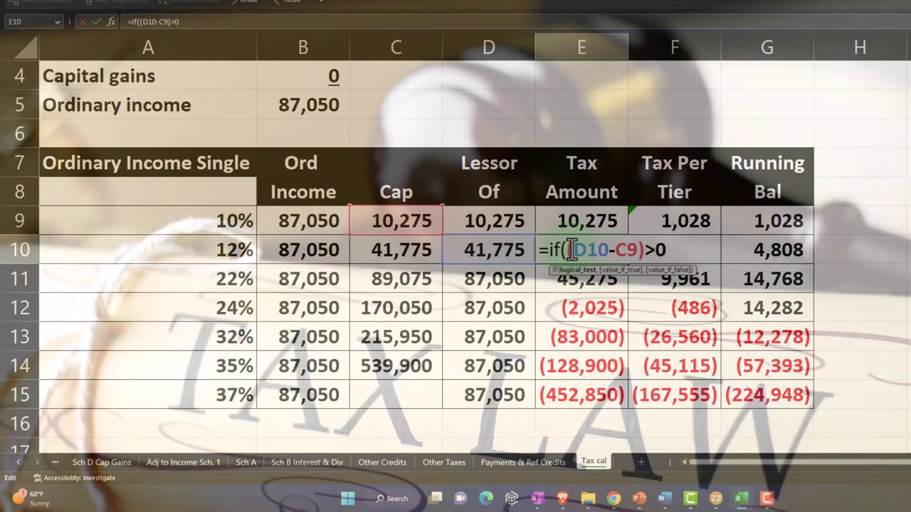
text(,)
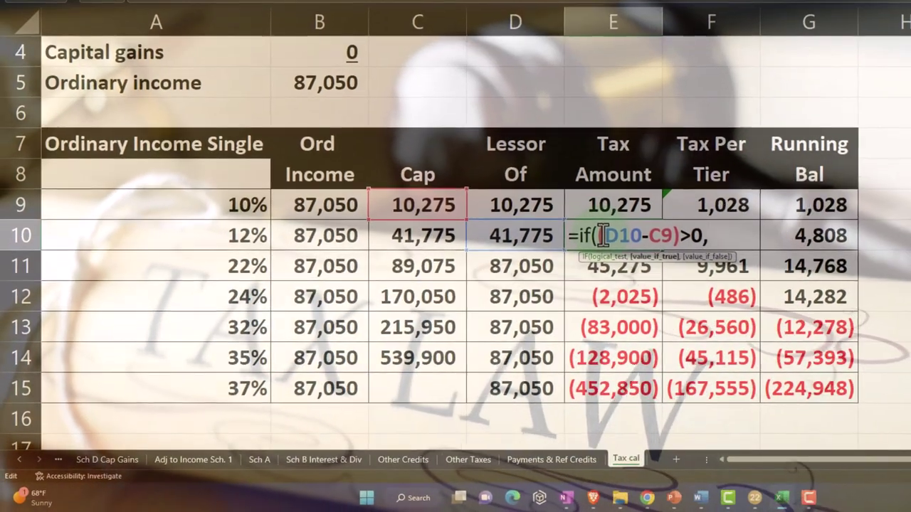
Step: Complete the E10 IF formula to return D10-C9 when true and 0 when false, accepting the closing parenthesis correction
click(522, 229)
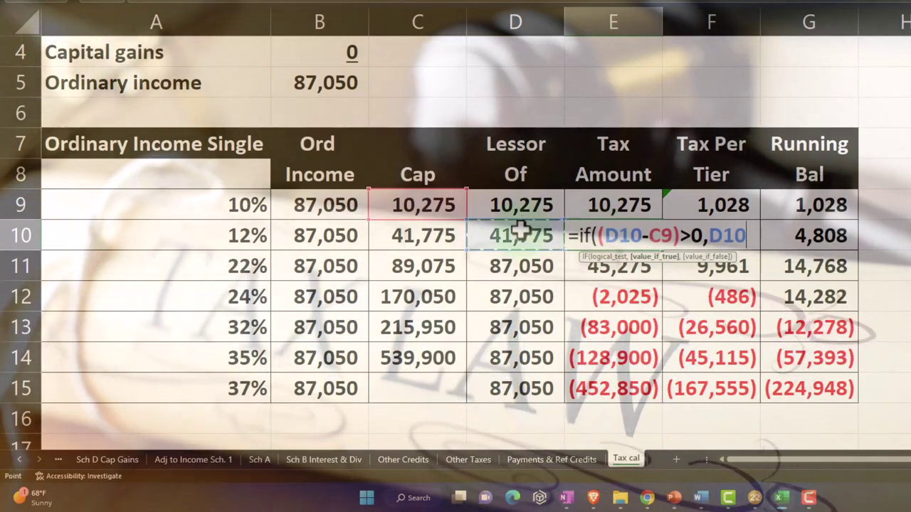
text(-)
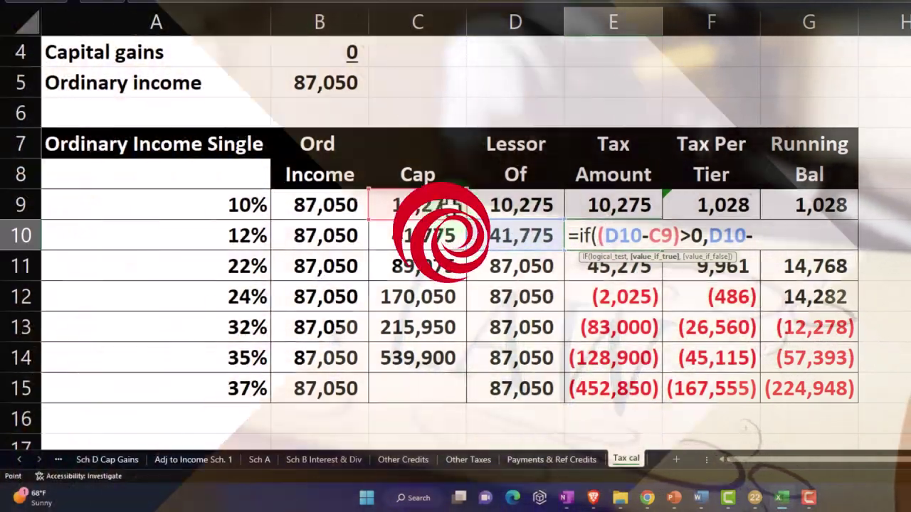
click(448, 212)
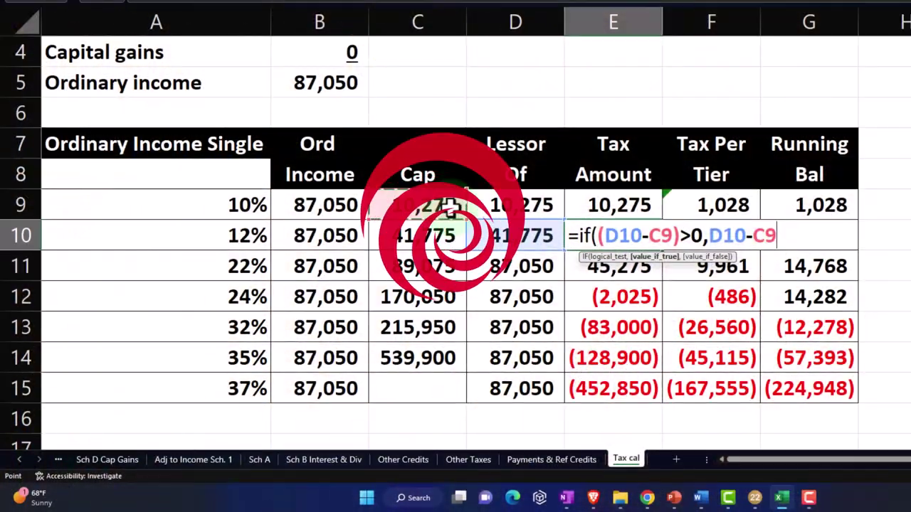
text(,0)
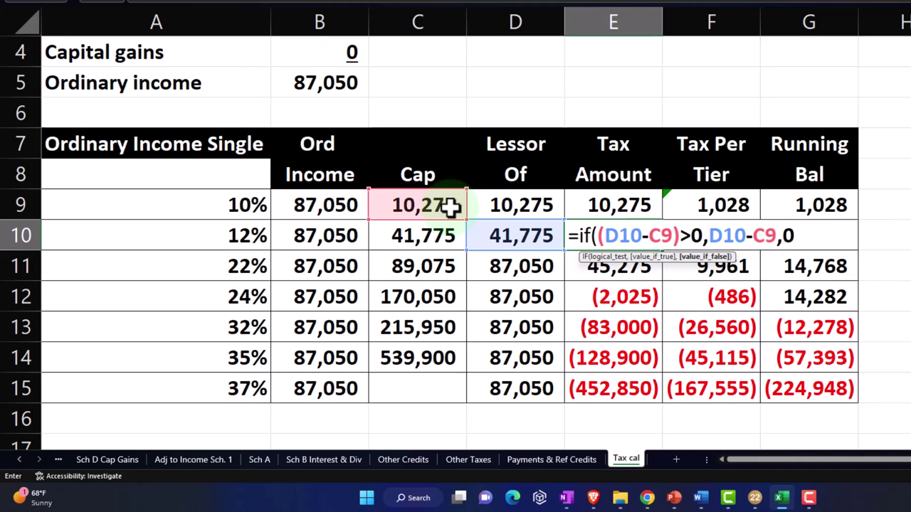
key(Return)
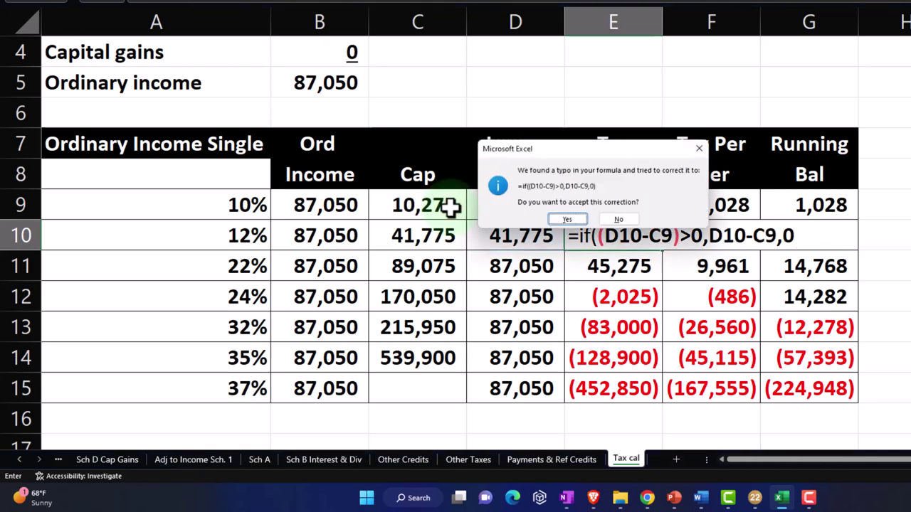
key(Return)
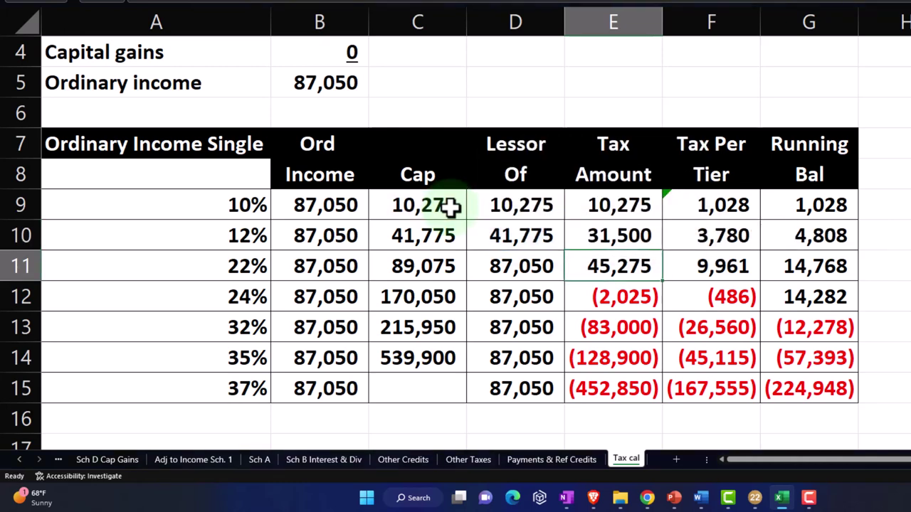
Step: Copy the IF formula from E10 down the Tax Amount column through E15
double_click(623, 235)
key(Escape)
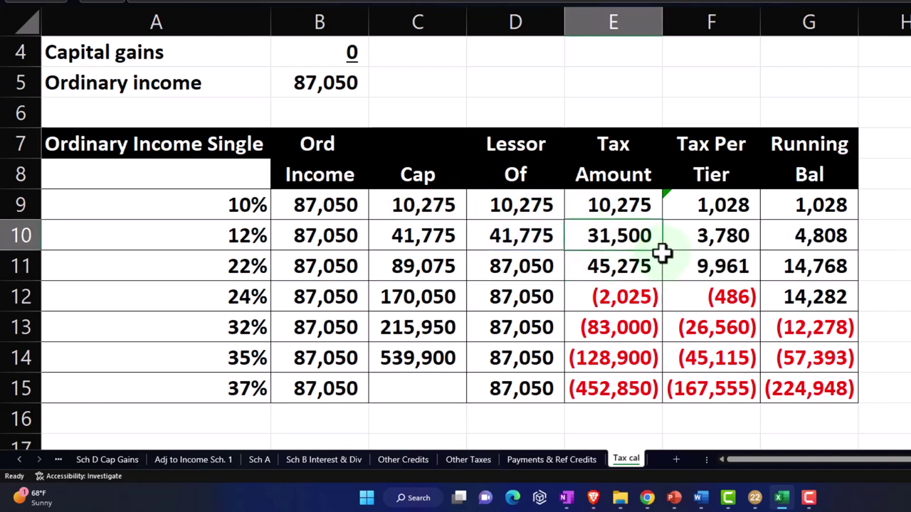
drag(664, 252, 651, 397)
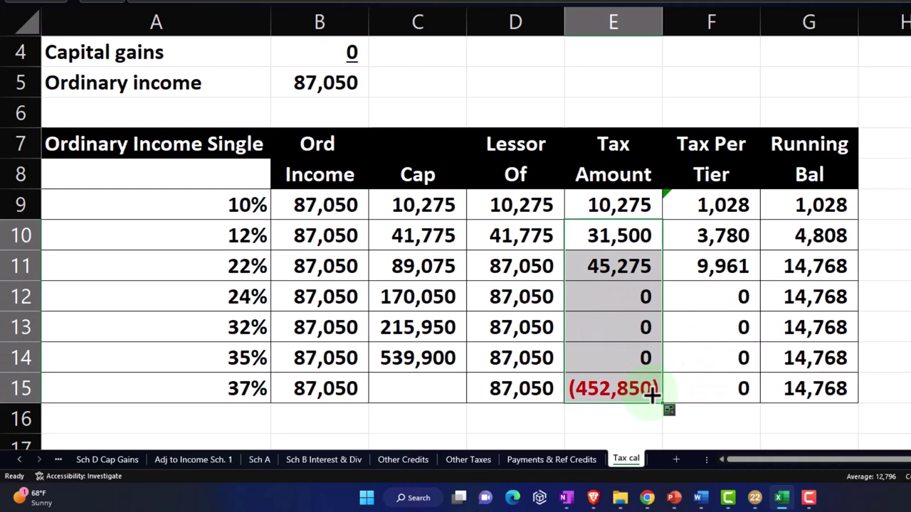
click(636, 352)
click(807, 262)
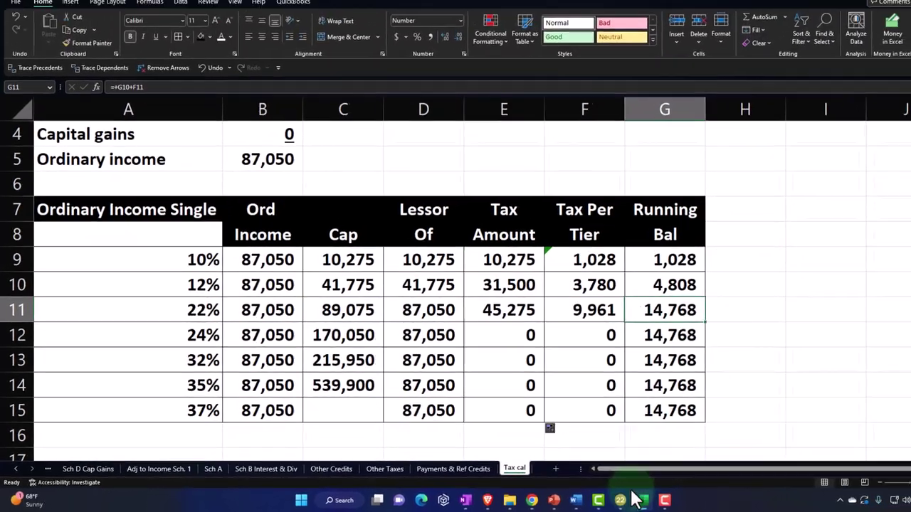
Step: Switch to Lacerte and set the W-2 wages in the Wages, Salaries, Tips input to 100,000
click(678, 499)
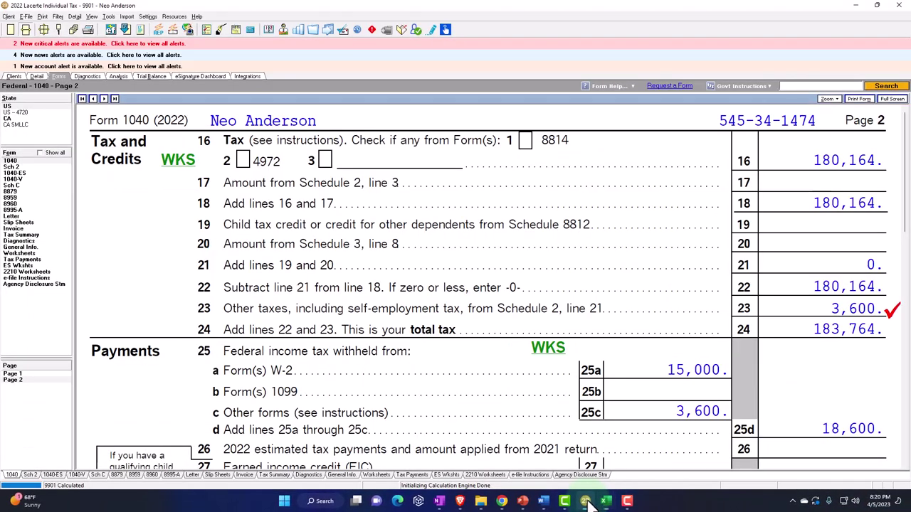
click(39, 77)
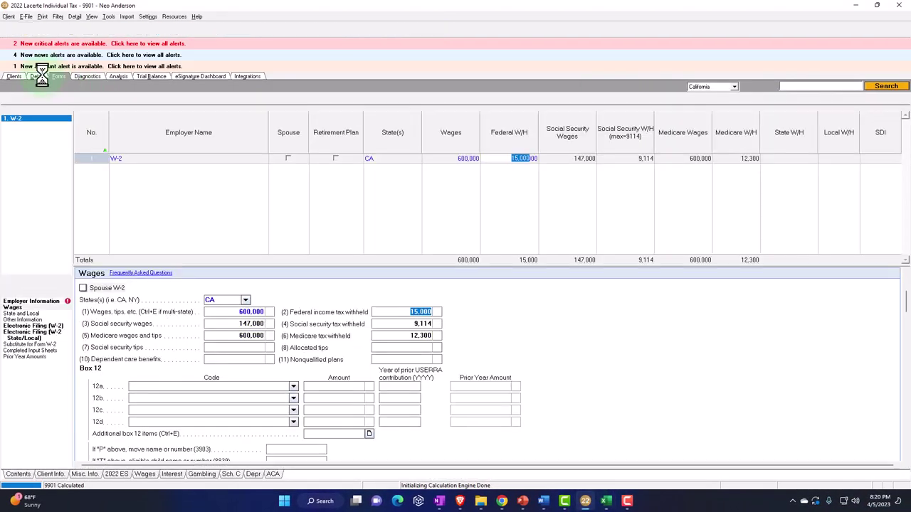
click(456, 158)
text(100000)
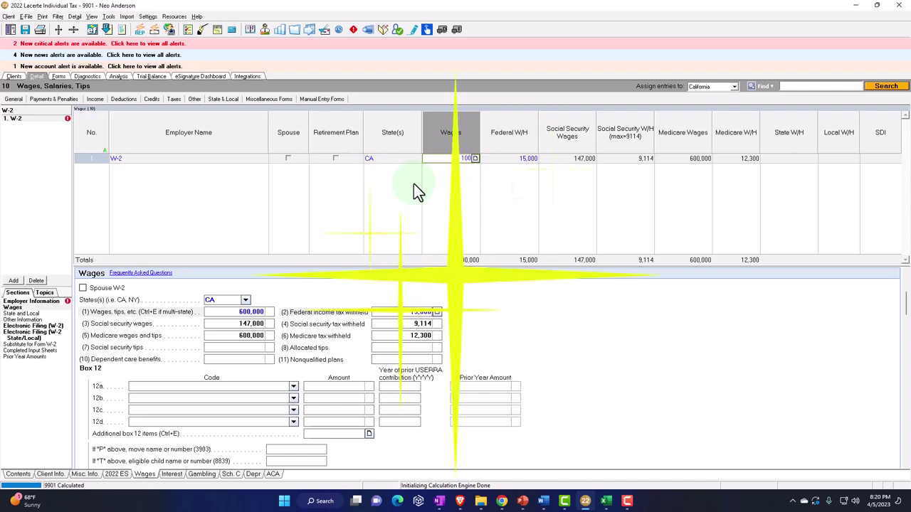
key(Tab)
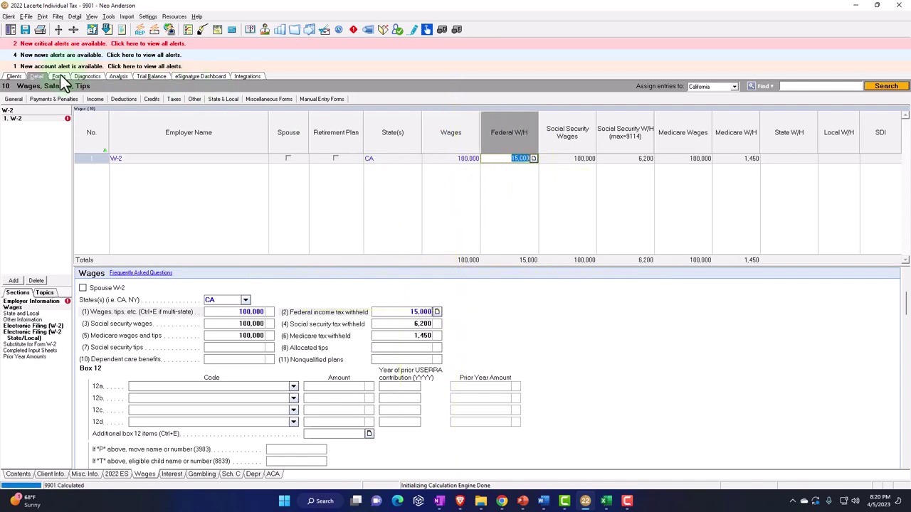
Step: Look up the line 16 tax on Form 1040 page 2 and enter 14774 in I11 of the Excel Tax cal sheet
click(60, 77)
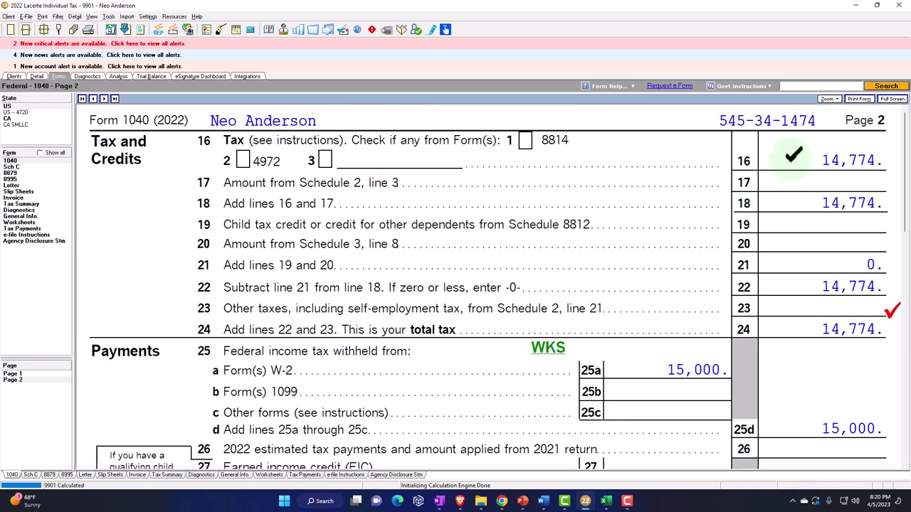
click(606, 502)
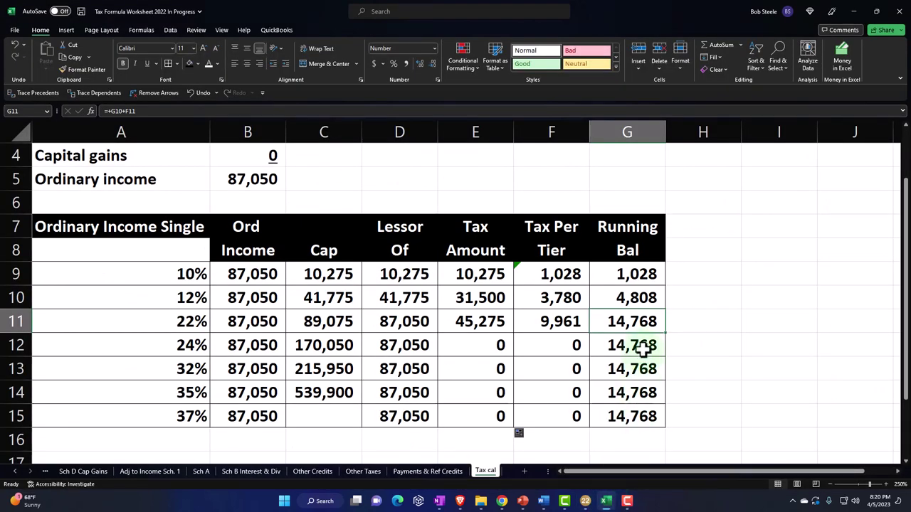
click(753, 320)
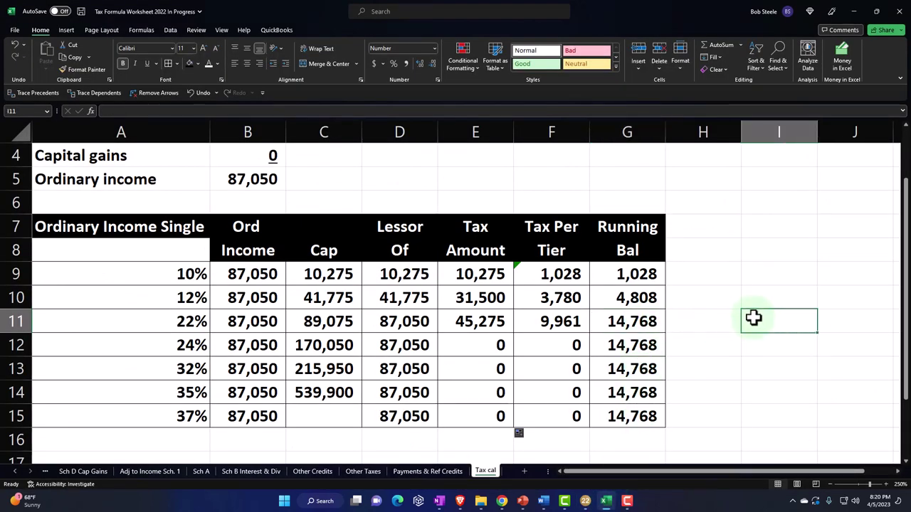
text(14774)
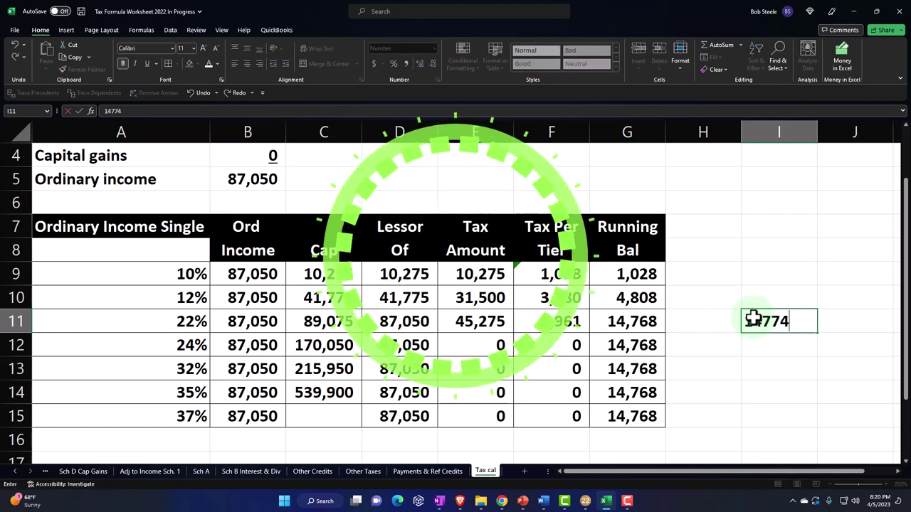
key(Return)
Step: Enter the formula =+G11-I11 in J11 to compare the running balance with the Form 1040 tax
key(Up)
key(Right)
text(+)
key(Left)
key(Left)
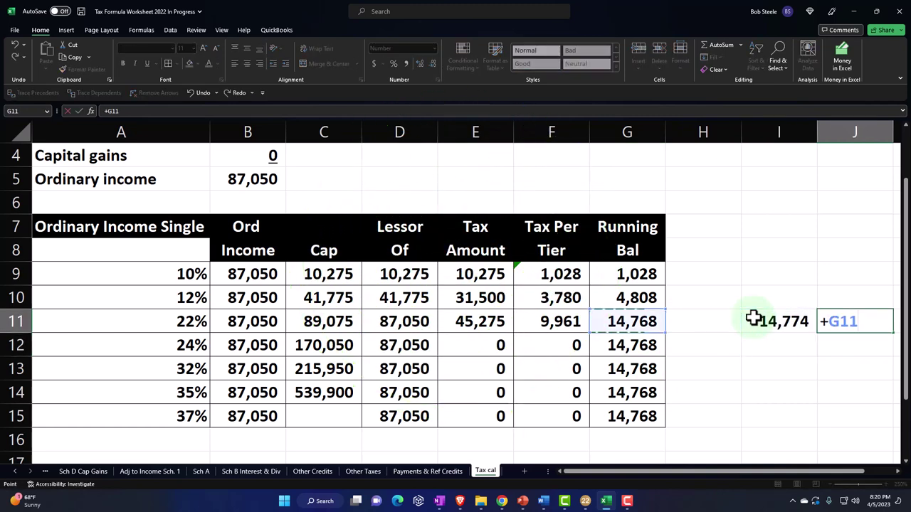
key(Return)
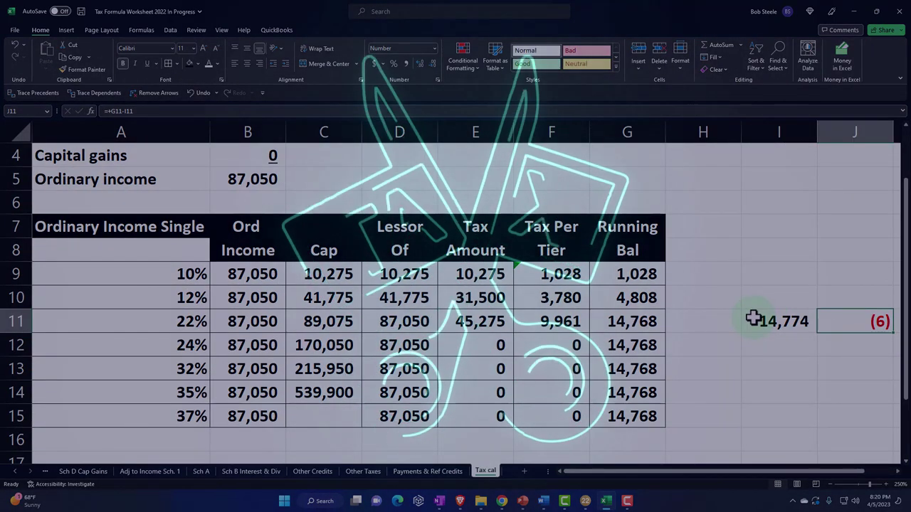
Step: Clear the comparison figures from I11:J11 on the Tax cal sheet
drag(769, 321, 822, 321)
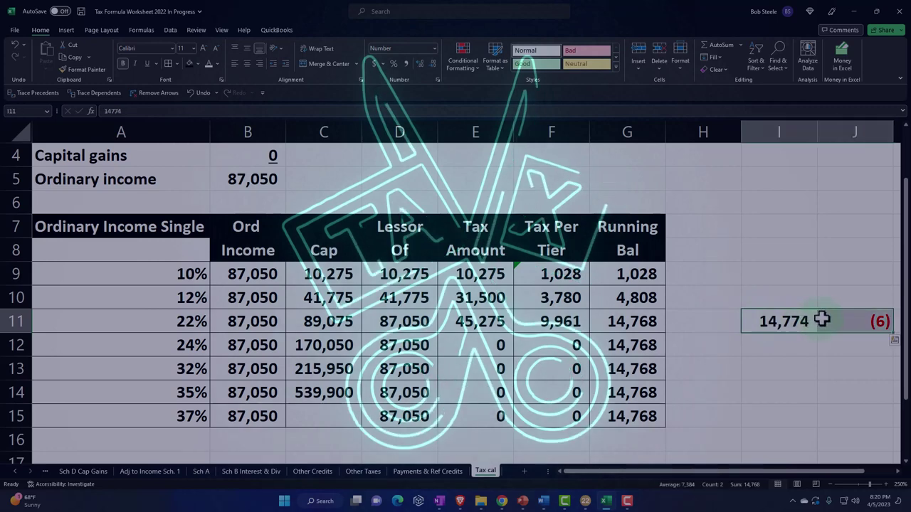
key(Delete)
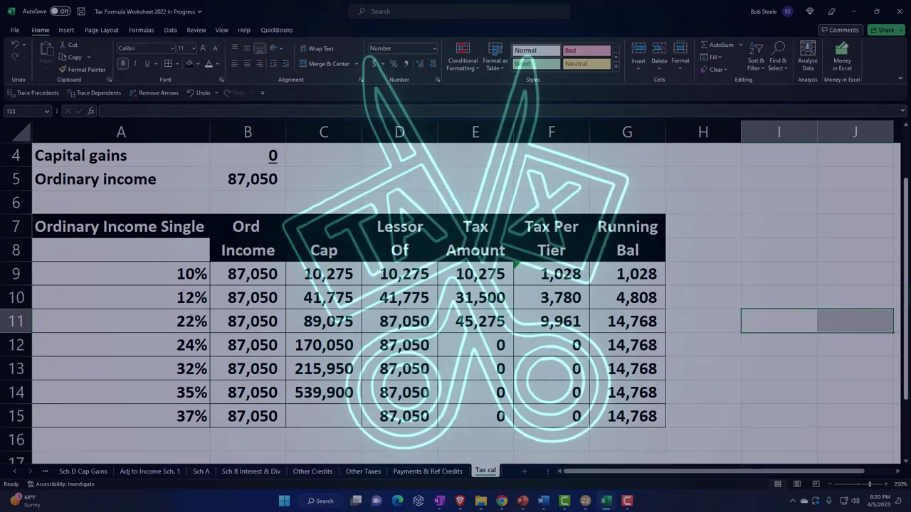
Step: Switch to PowerPoint and review the 2022 tax tables for married filing jointly, head of household and single filers
key(alt+Tab)
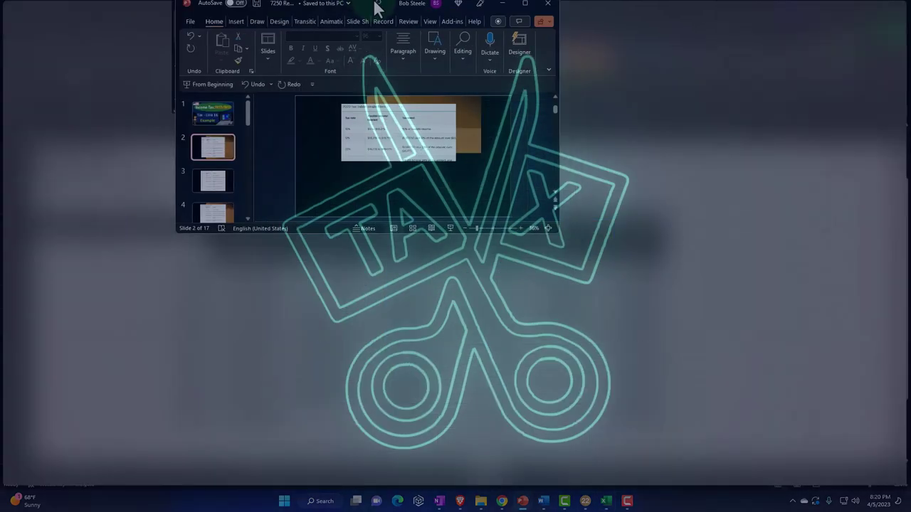
click(123, 332)
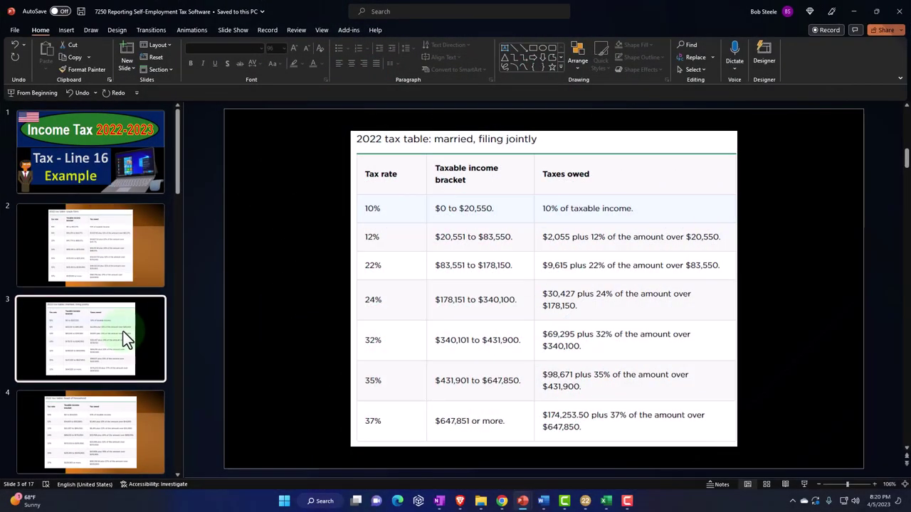
scroll(124, 340, down, 1)
click(127, 363)
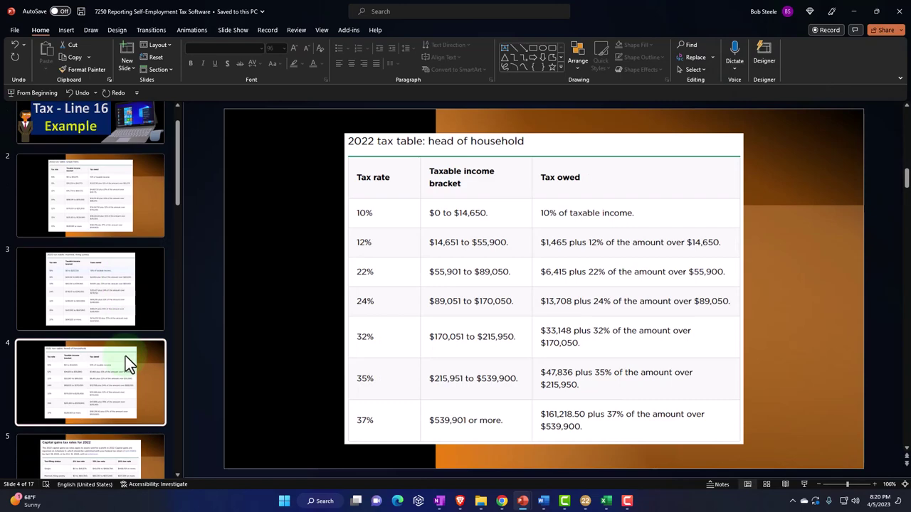
click(128, 205)
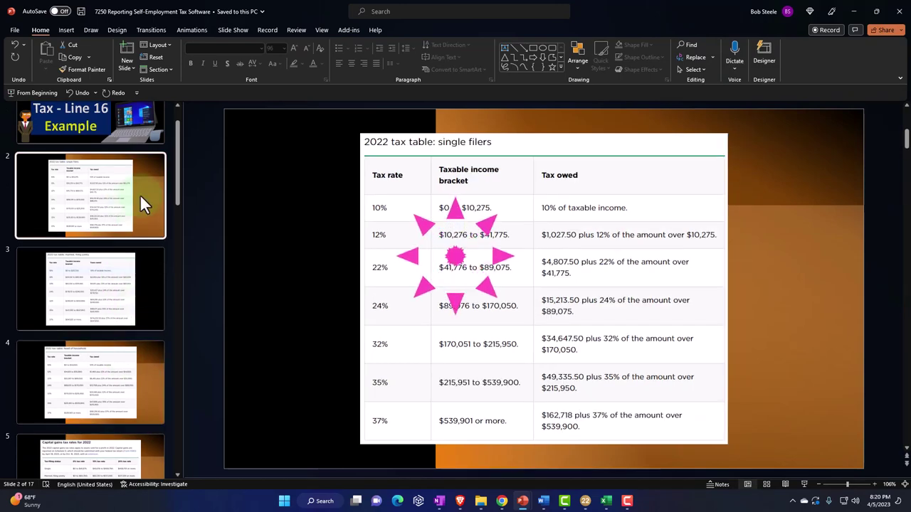
key(super+Down)
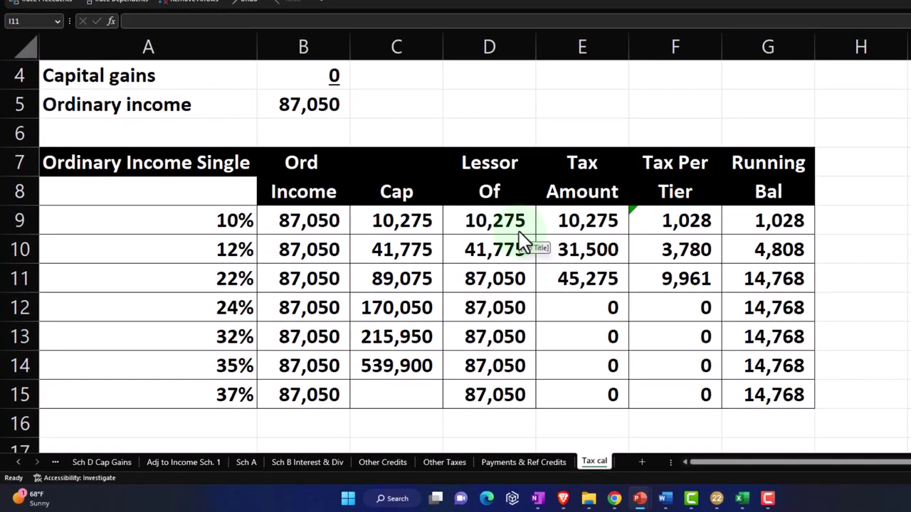
Step: Return to the Tax Formula F1040 sheet of the Excel workbook and save the file
scroll(514, 249, up, 1)
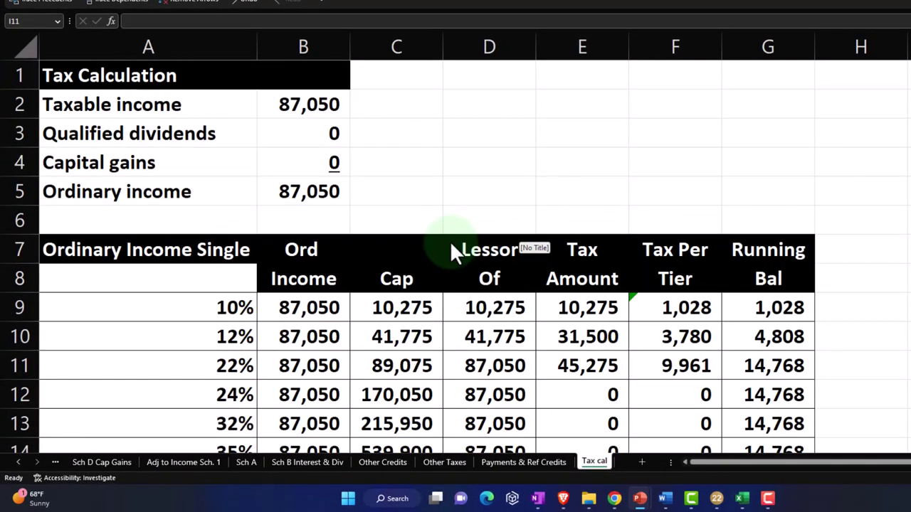
click(20, 461)
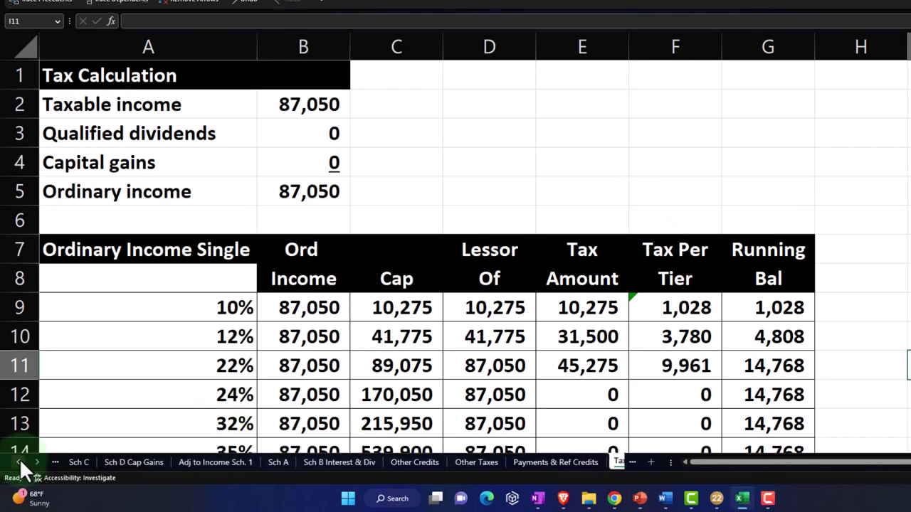
click(19, 462)
click(19, 462)
click(19, 461)
click(89, 463)
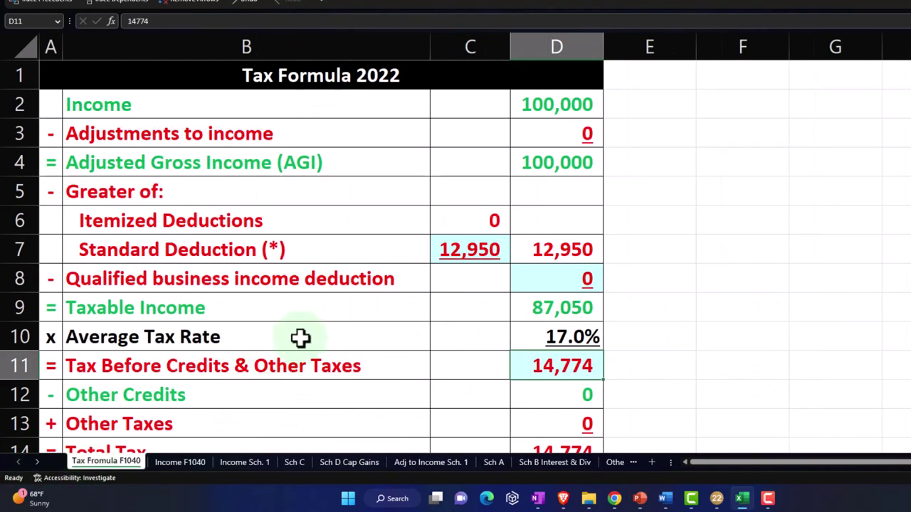
click(299, 337)
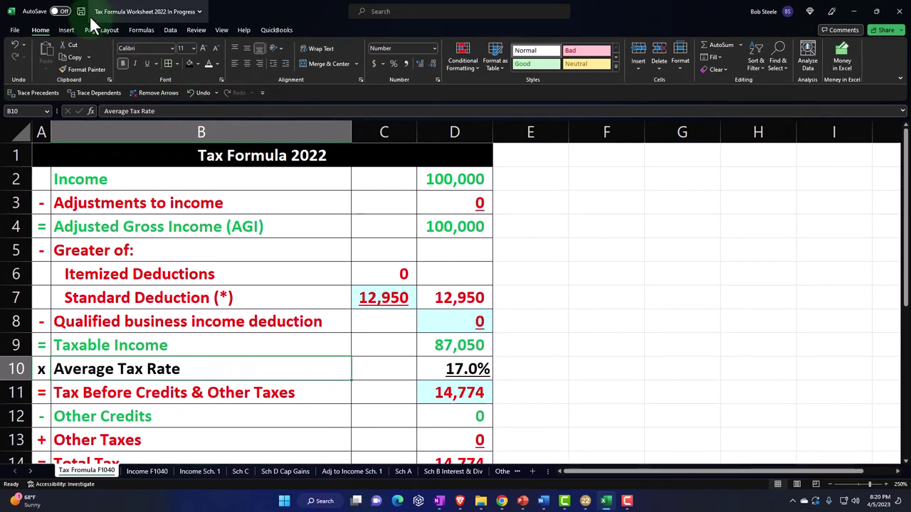
click(84, 11)
Step: Switch to Lacerte and add Stock 1 as a payer in the Dividend Income (1099-DIV) input
click(585, 502)
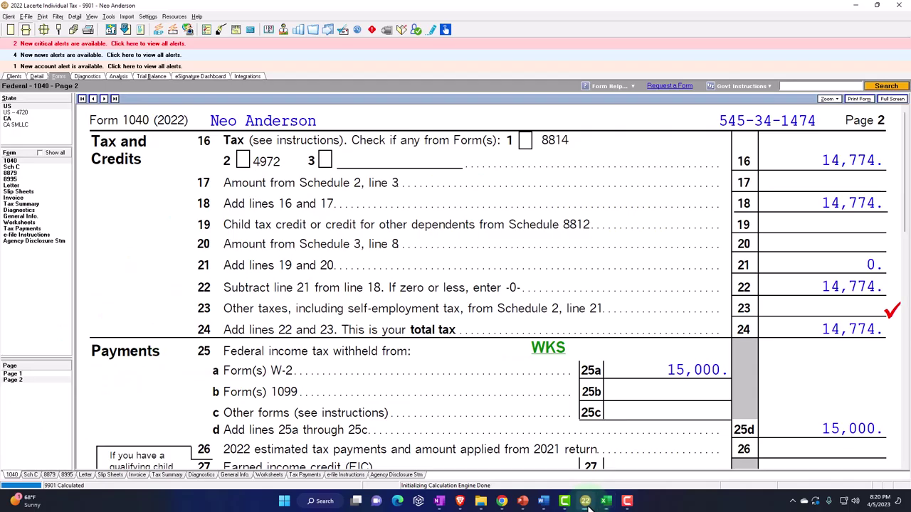
click(39, 76)
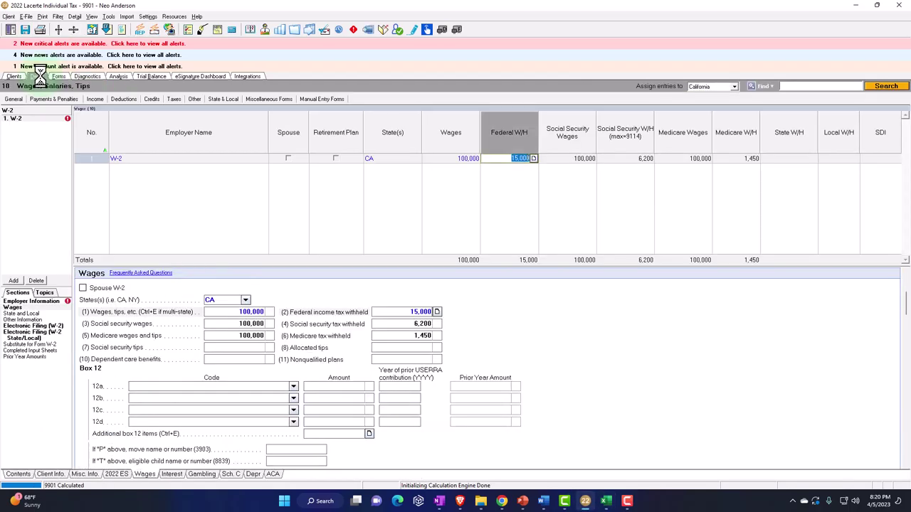
click(103, 101)
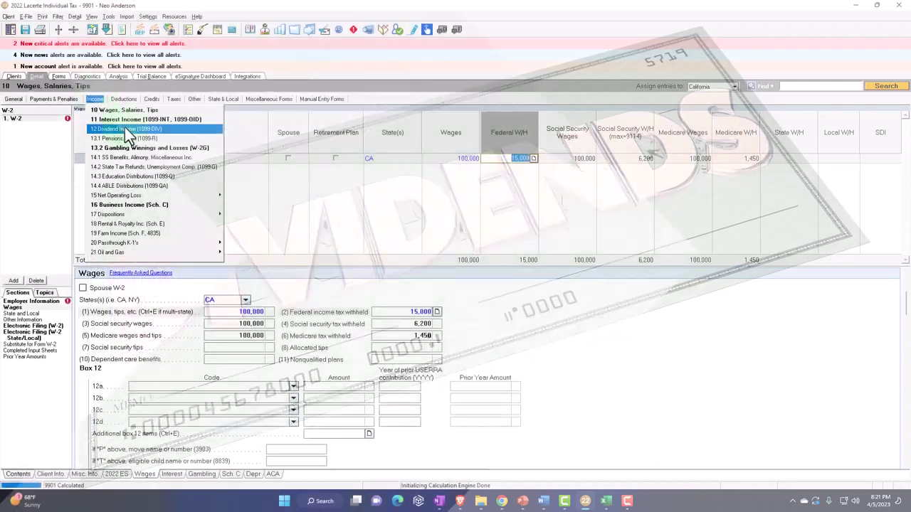
click(126, 129)
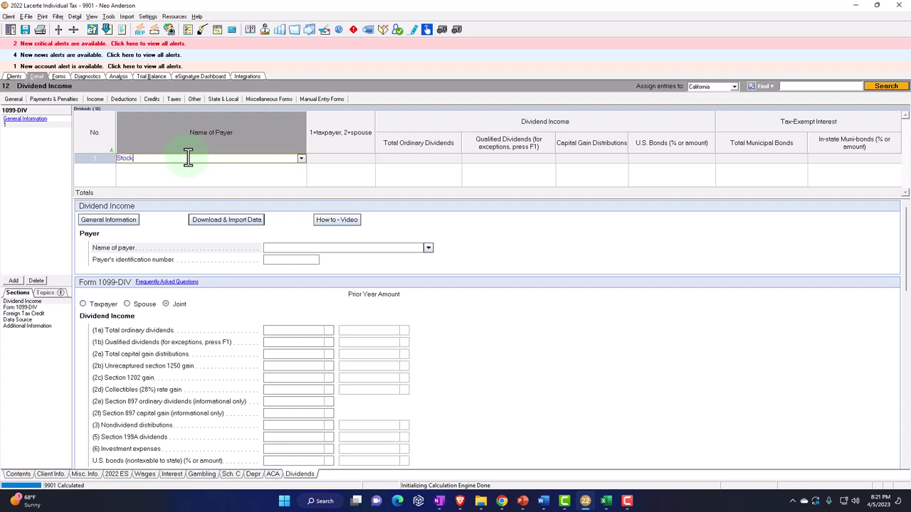
click(188, 158)
text(Stock 1)
Step: Enter 10,000 for both the total ordinary dividends and the qualified dividends of Stock 1
key(Tab)
key(Tab)
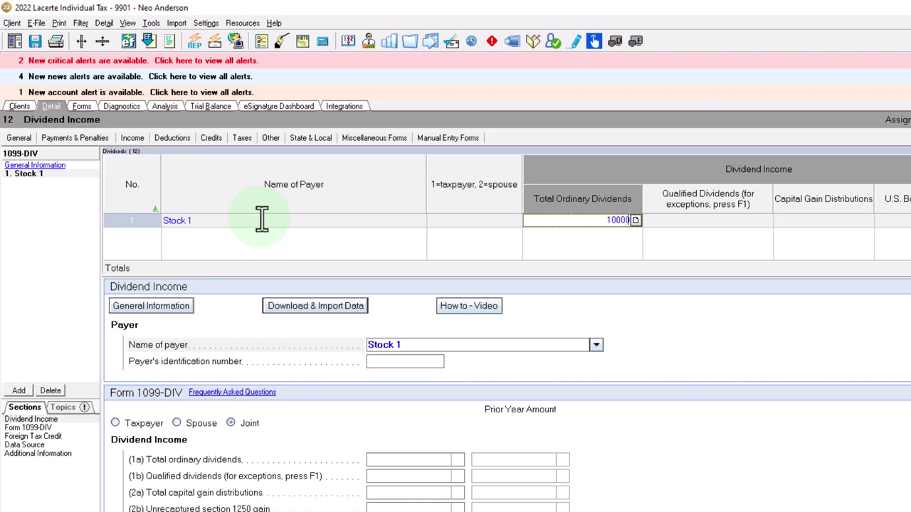
key(Tab)
text(10,000)
key(Tab)
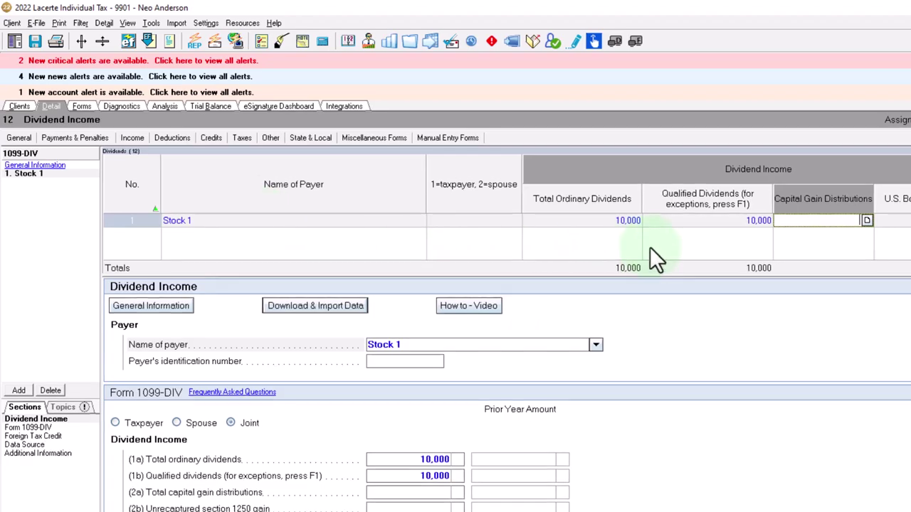
Step: Review the dividend, total income, deduction and taxable income lines on page 1 of Form 1040
click(82, 107)
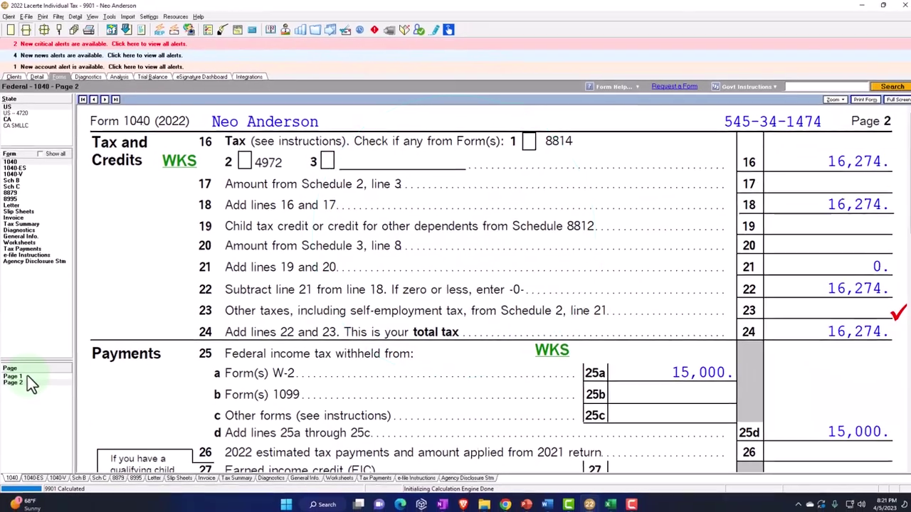
click(26, 385)
scroll(455, 313, down, 10)
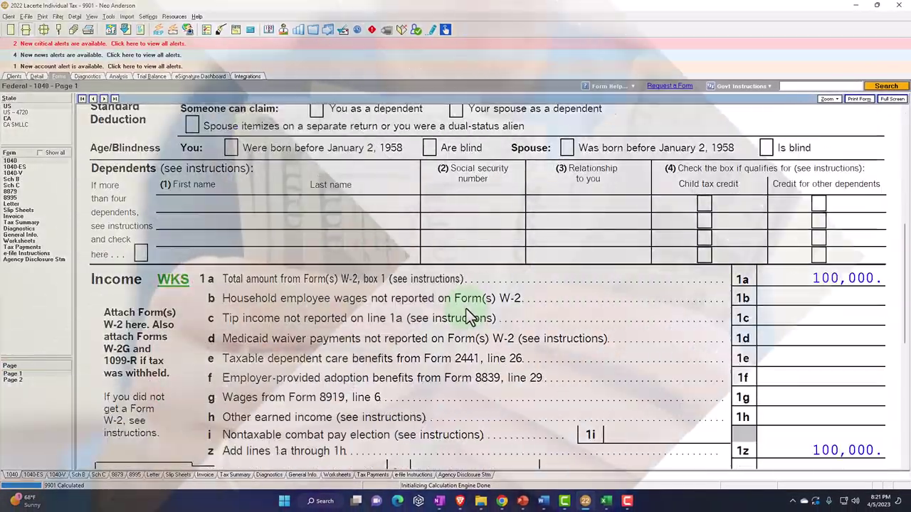
scroll(470, 317, down, 5)
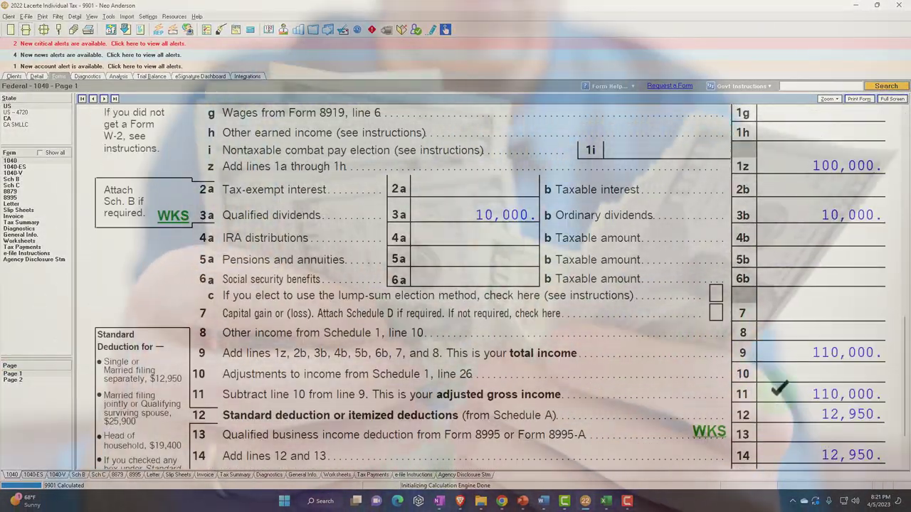
scroll(763, 324, down, 2)
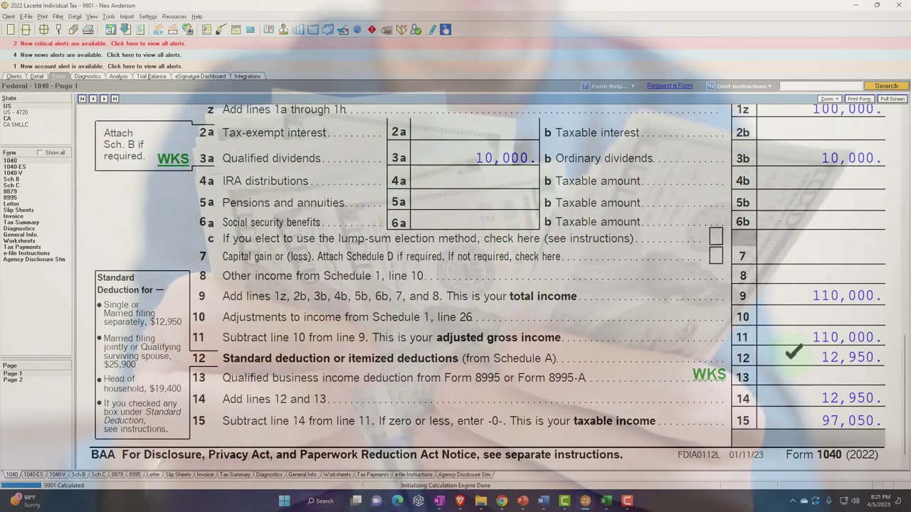
Step: Switch to Excel and enter 10,000 as both the dividends and the qualified dividends for Corp 1 on the Sch B Interest & Div sheet
click(608, 501)
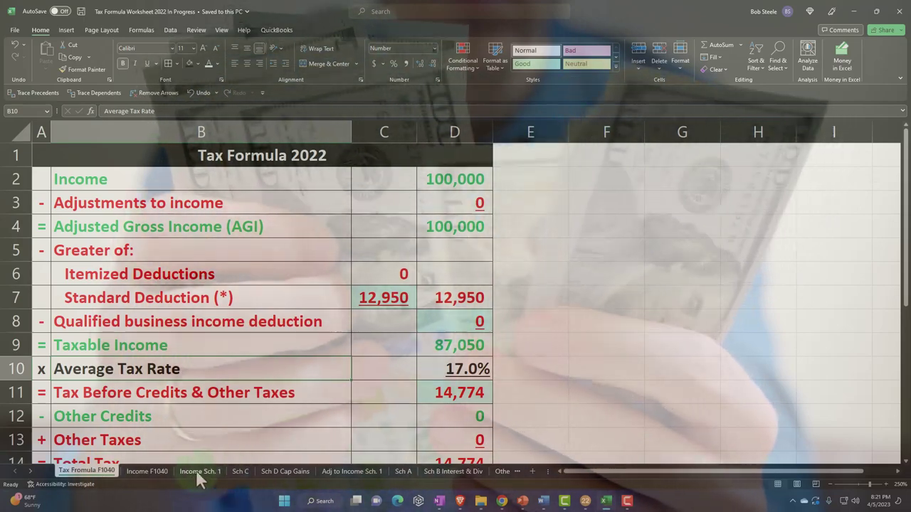
click(148, 471)
scroll(207, 311, down, 2)
scroll(207, 313, down, 8)
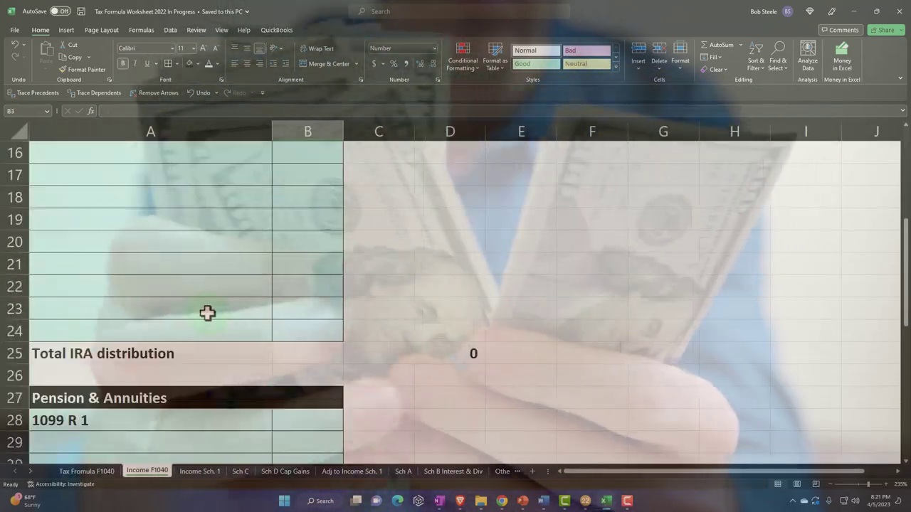
scroll(207, 312, down, 1)
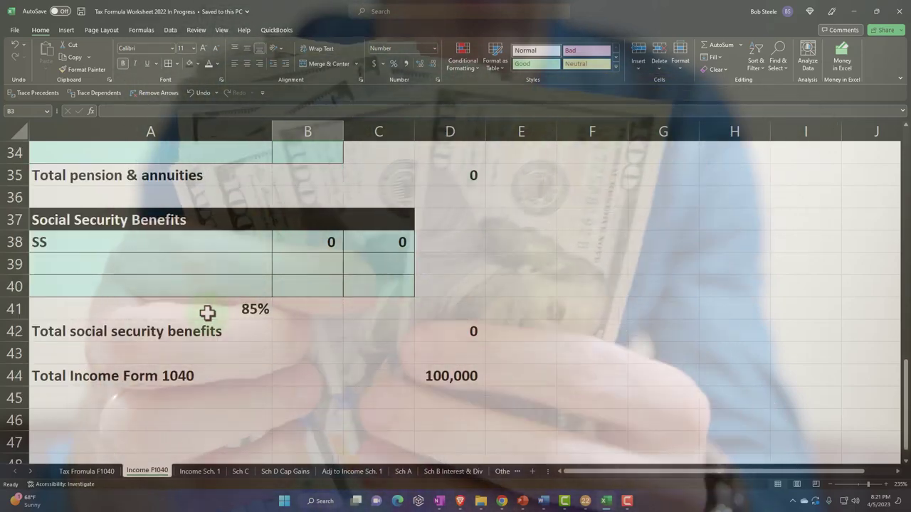
click(453, 471)
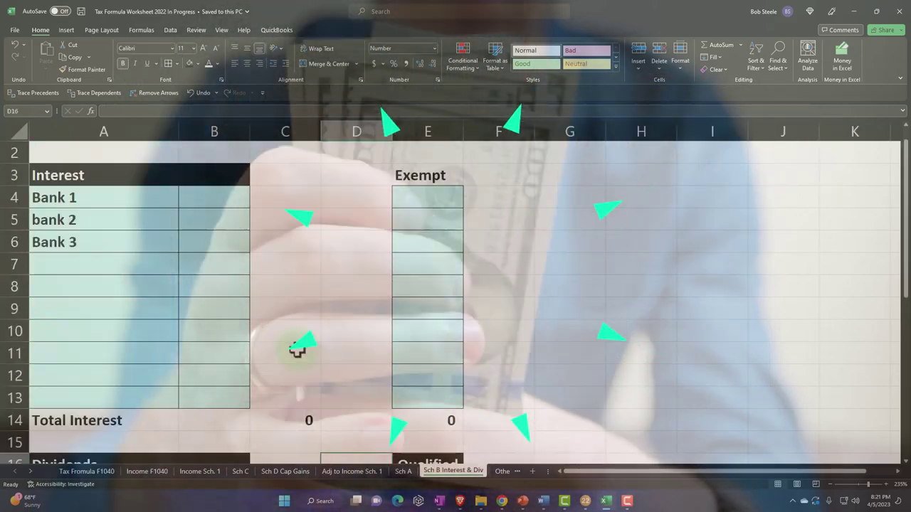
scroll(313, 335, down, 3)
click(291, 306)
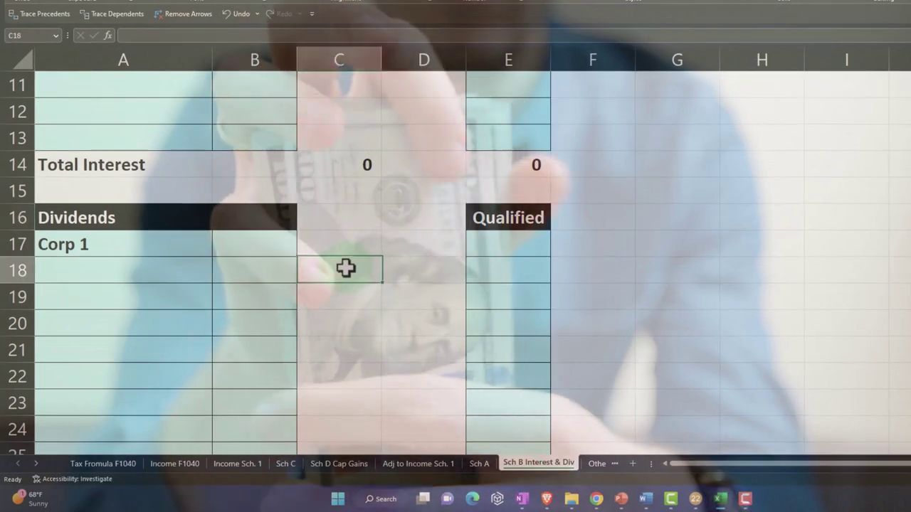
click(266, 243)
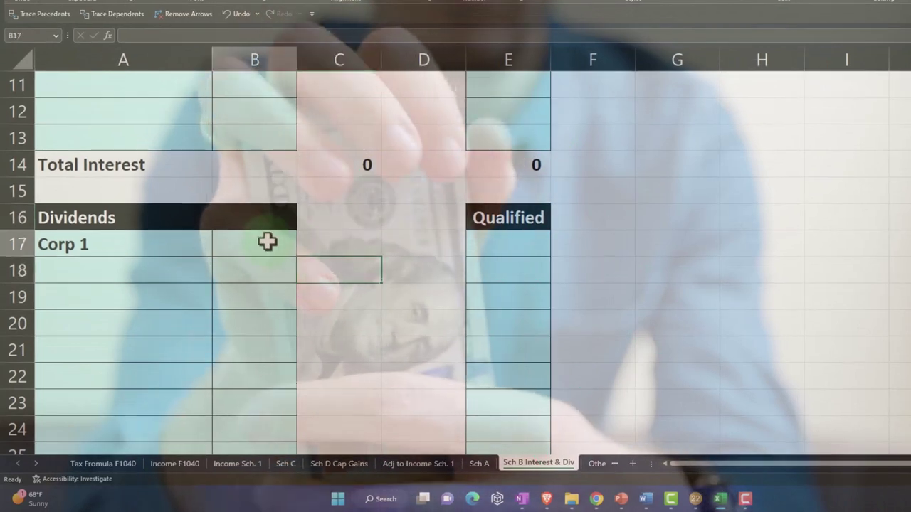
text(100000)
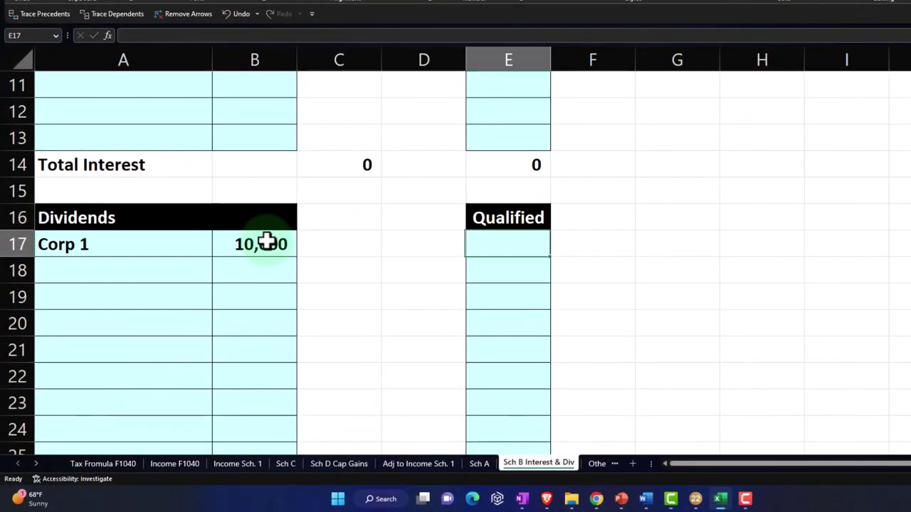
key(Tab)
key(Left)
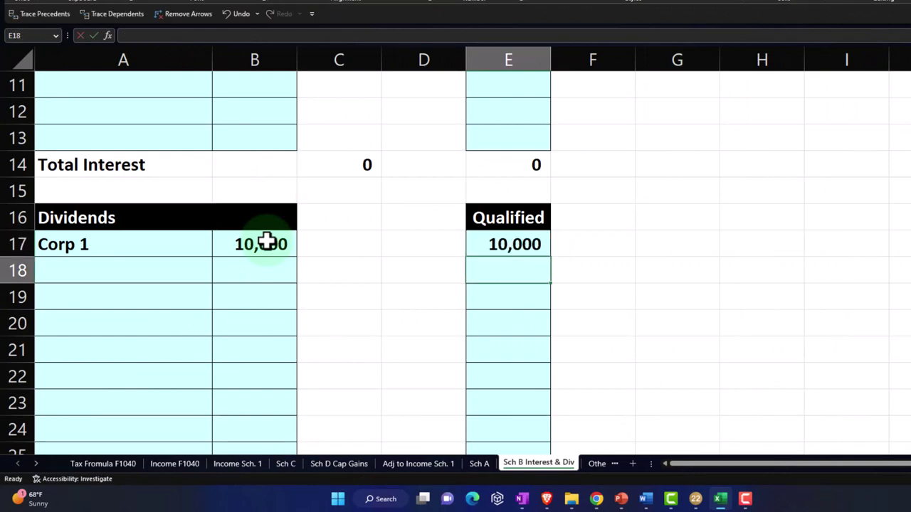
Step: Compare the taxable income on the Tax Formula F1040 sheet with line 15 of Form 1040 in Lacerte
click(90, 462)
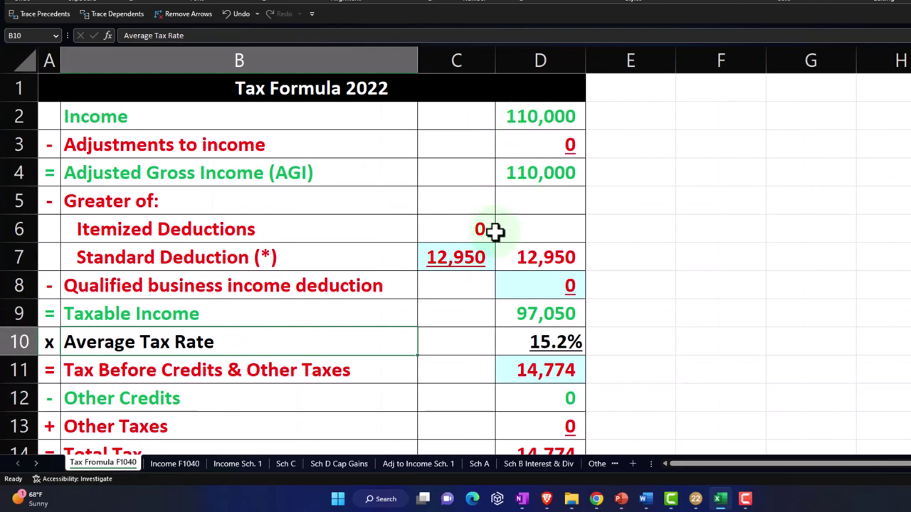
click(459, 267)
click(508, 313)
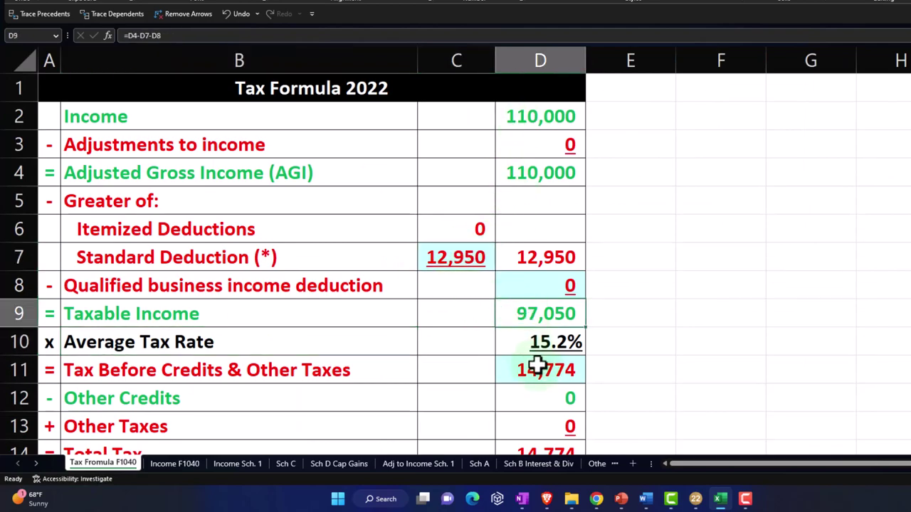
click(695, 498)
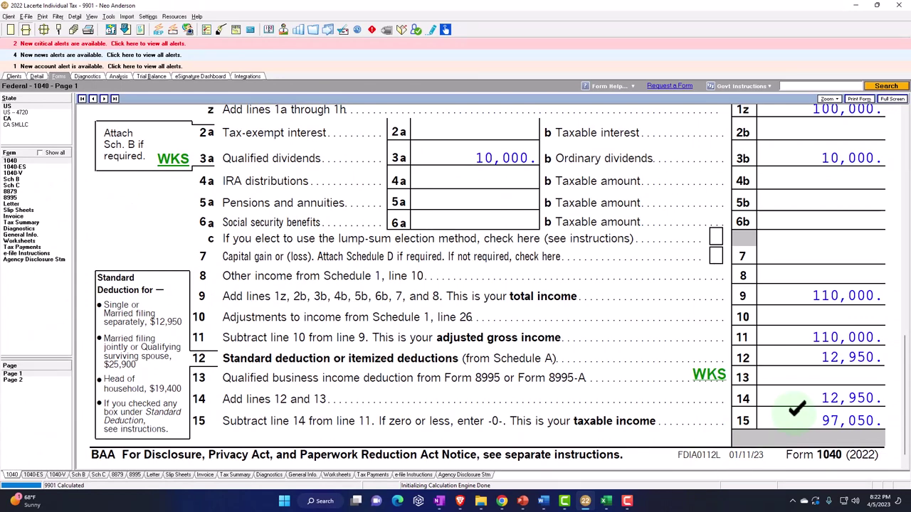
Step: Check the tax on page 2 of Form 1040, and enter 16,274 as Tax Before Credits & Other Taxes in the Excel tax formula
click(25, 381)
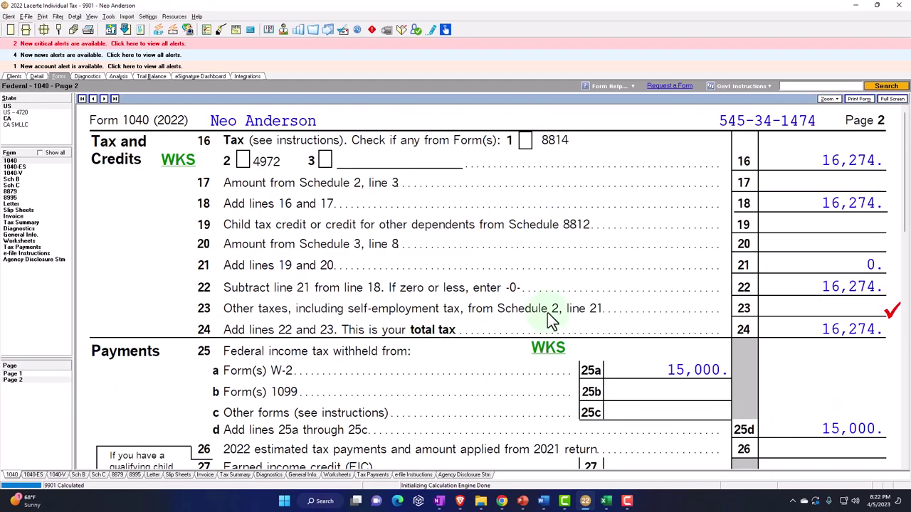
click(819, 302)
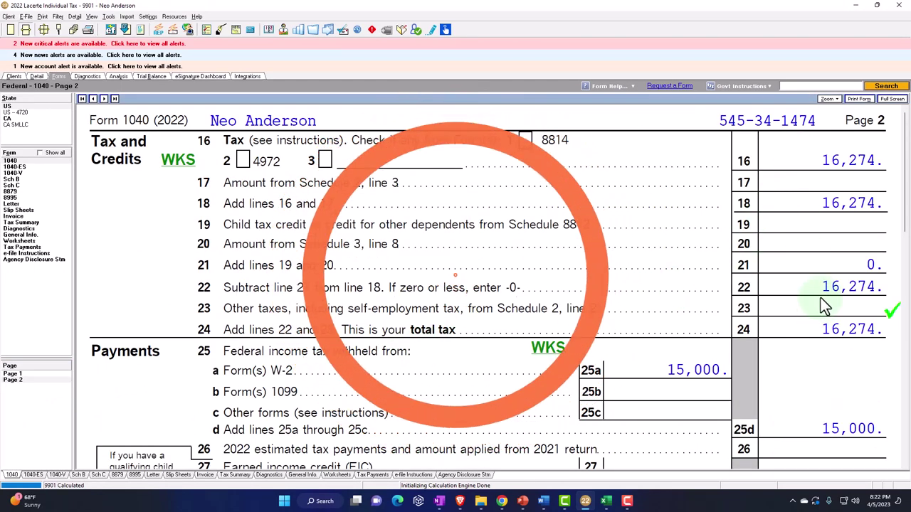
click(607, 501)
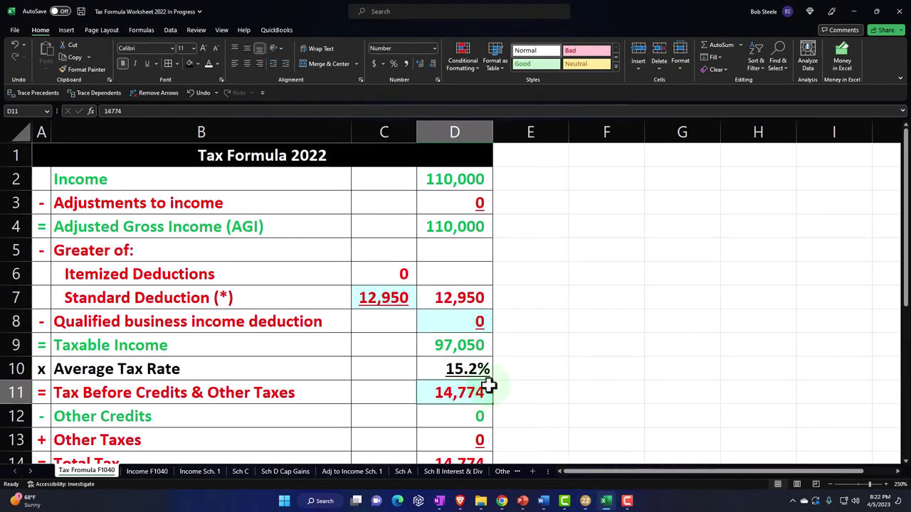
text(16)
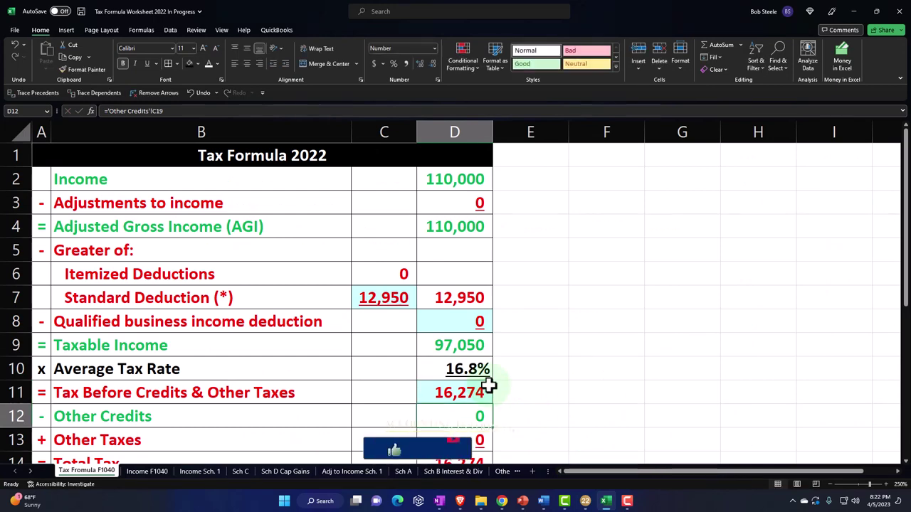
Step: Review the taxable income, the qualified dividends and the ordinary income tier table on the Tax cal sheet
click(32, 472)
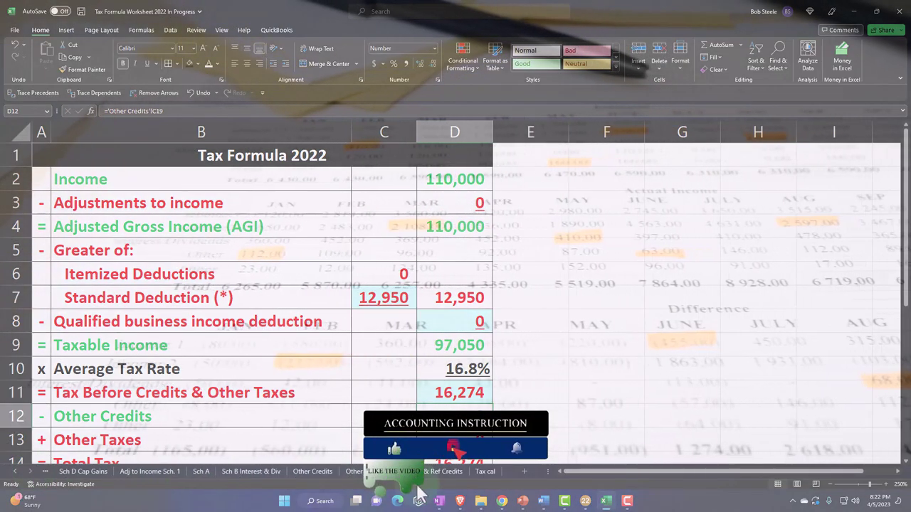
click(486, 471)
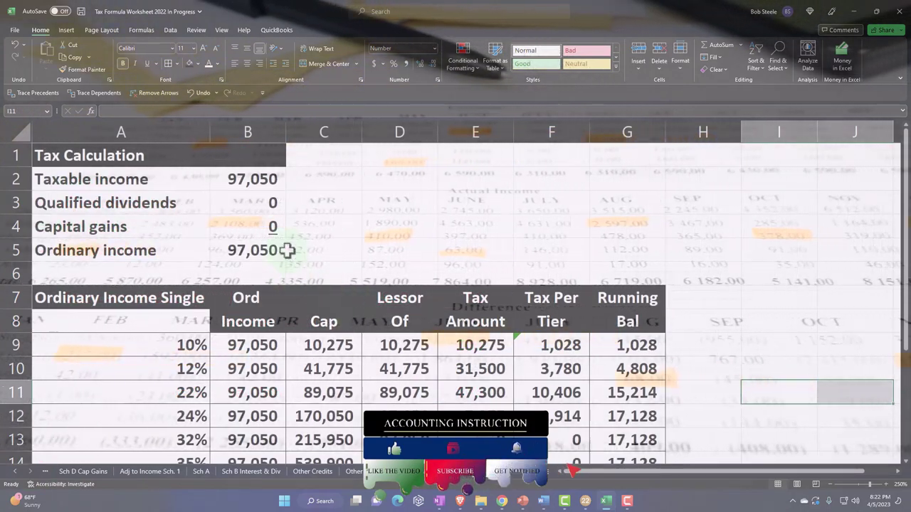
click(246, 179)
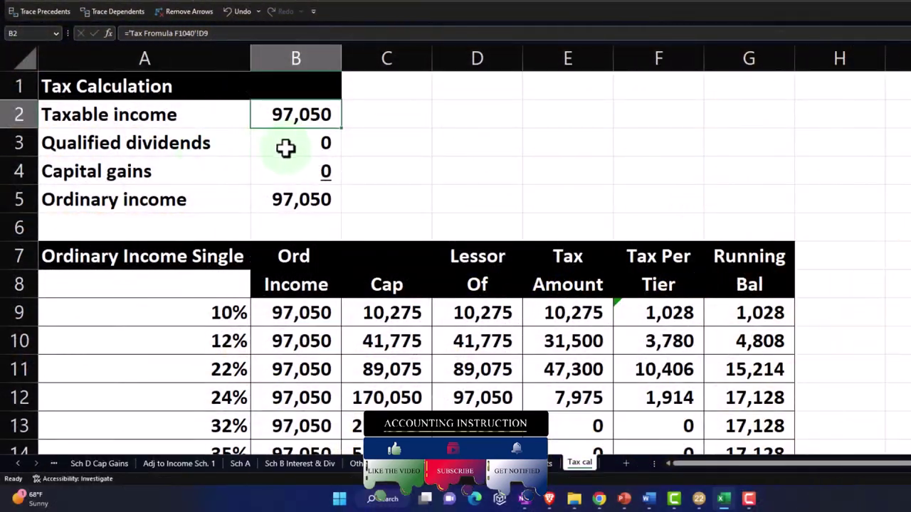
click(289, 146)
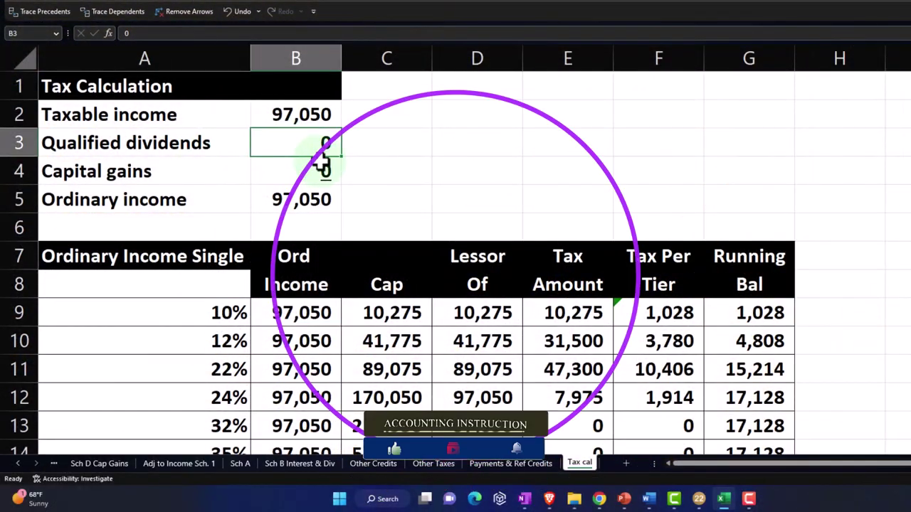
scroll(373, 181, down, 1)
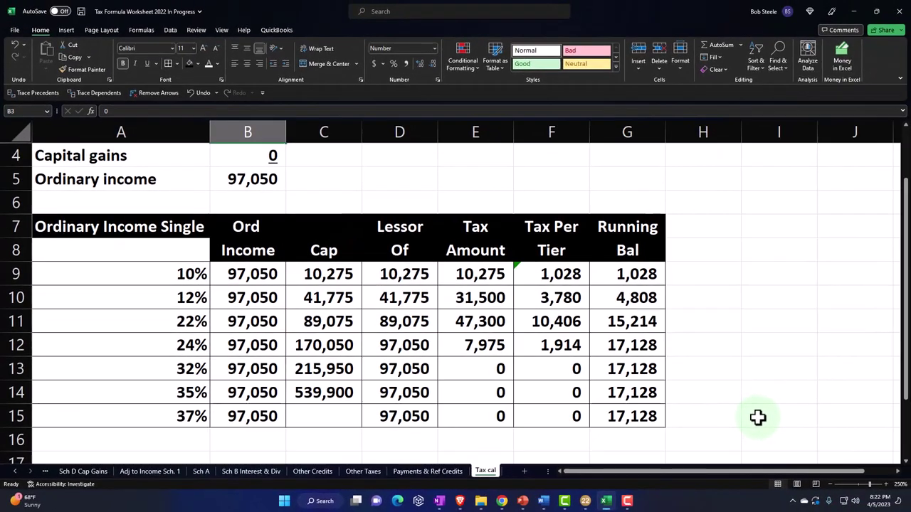
Step: Link cell I15 of the Tax cal sheet to the tax before credits in D11 of the Tax Fromula F1040 sheet
click(906, 399)
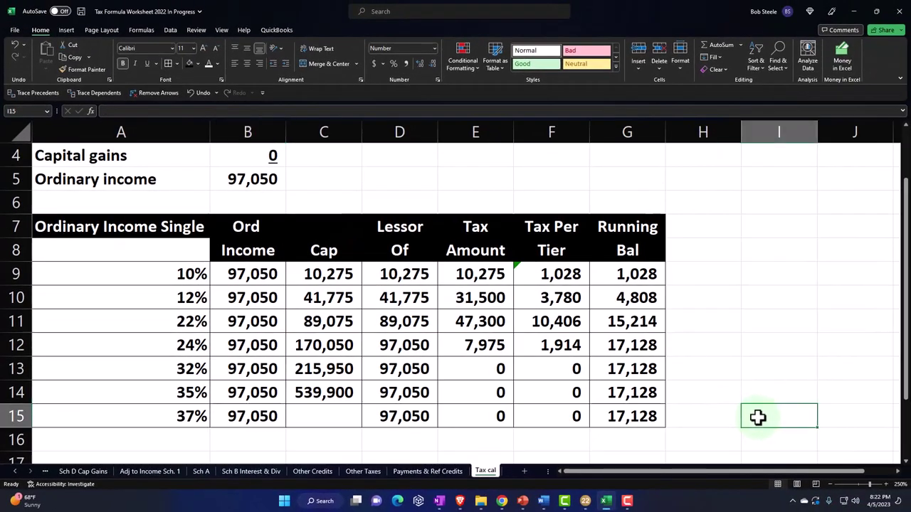
text(=)
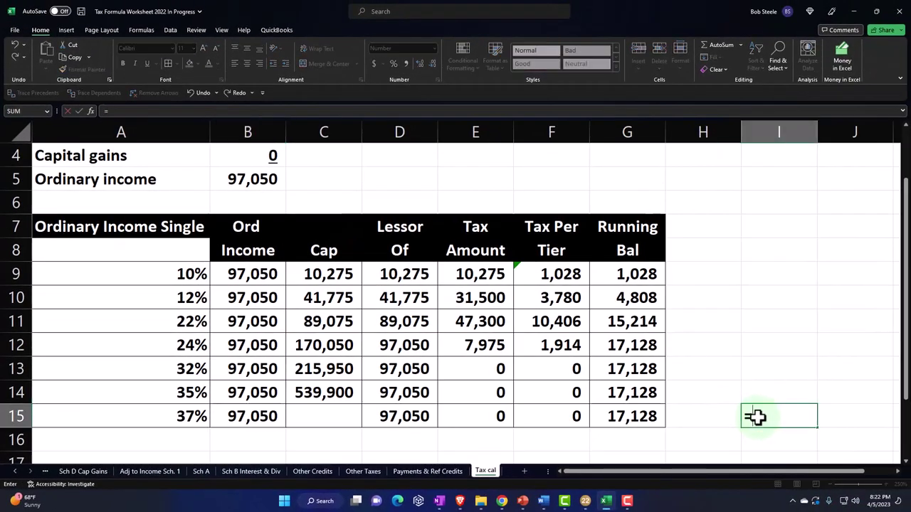
click(17, 471)
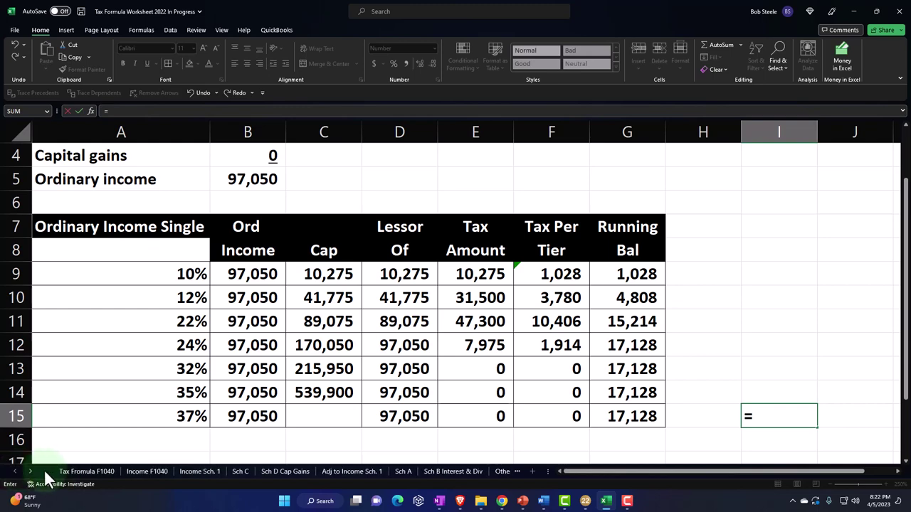
click(86, 471)
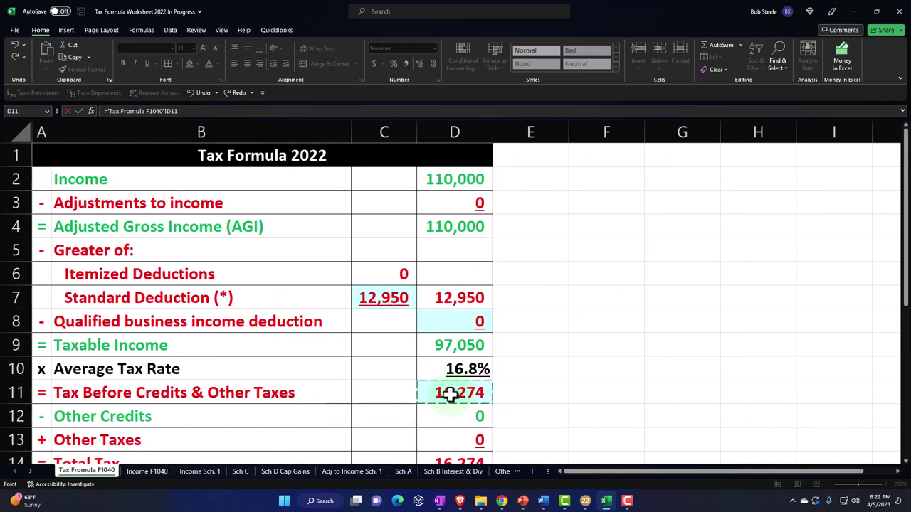
key(Return)
Step: Calculate the difference between the final running balance and the linked tax in J15 with the formula =+G15-I15
key(Up)
key(Right)
text(+)
key(Left)
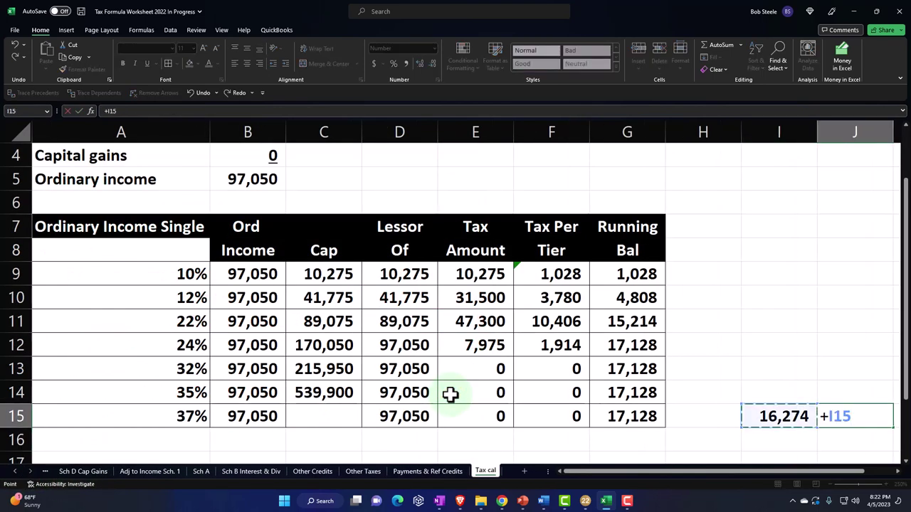
key(Left)
text(-)
key(Left)
key(Return)
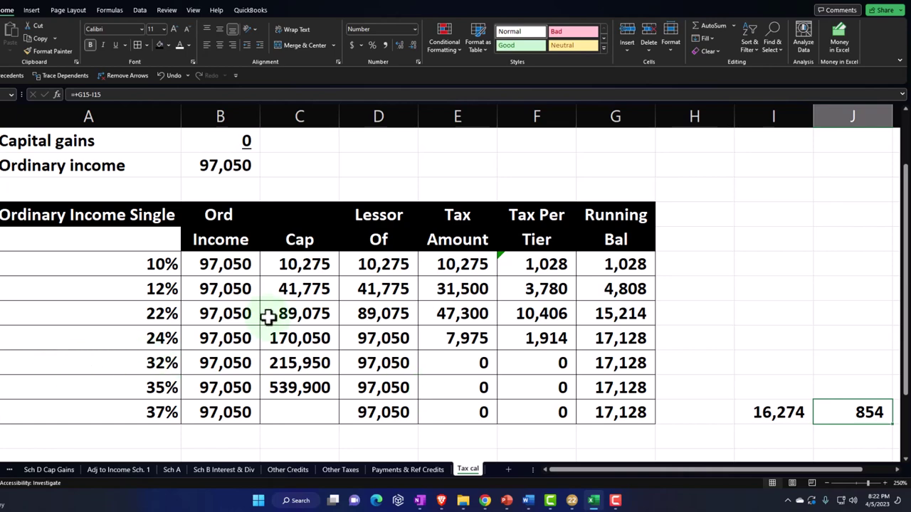
Step: Link the Qualified dividends amount in B3 to cell F27 of the Sch B Interest & Div sheet
scroll(268, 317, up, 1)
click(235, 191)
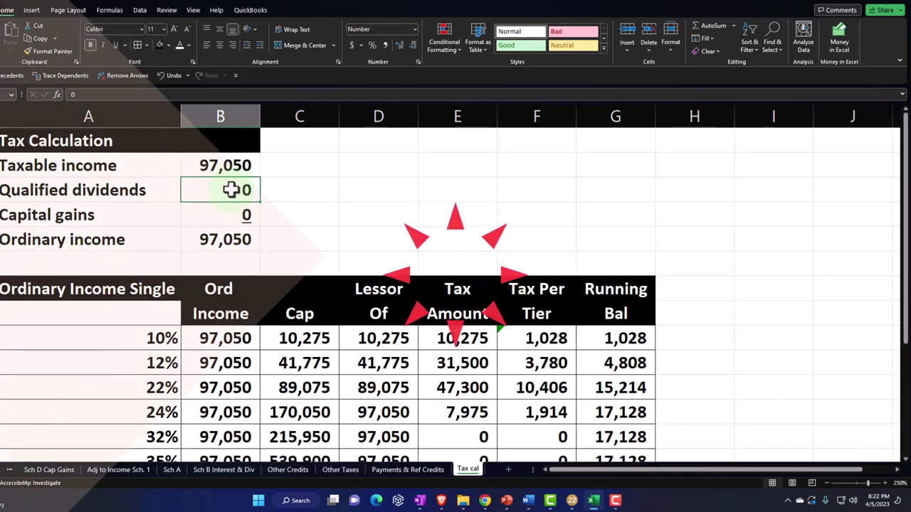
text(=)
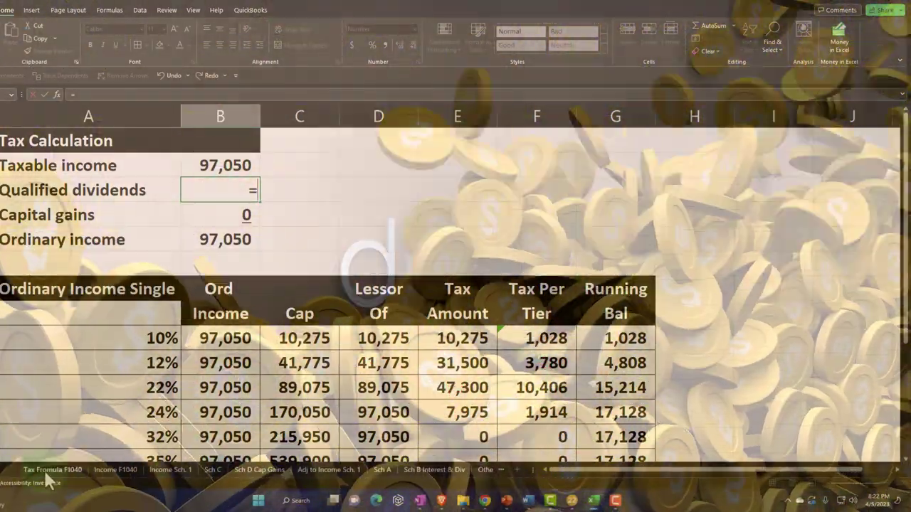
click(53, 469)
click(115, 470)
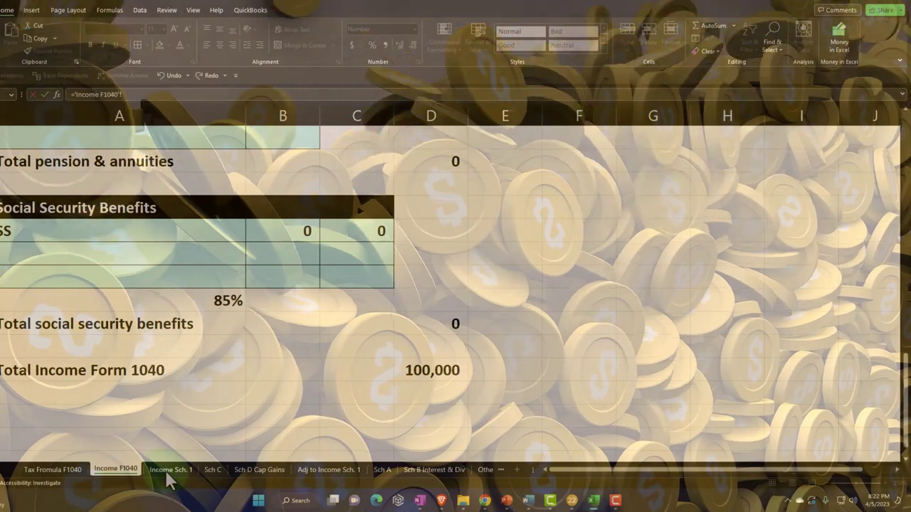
click(168, 470)
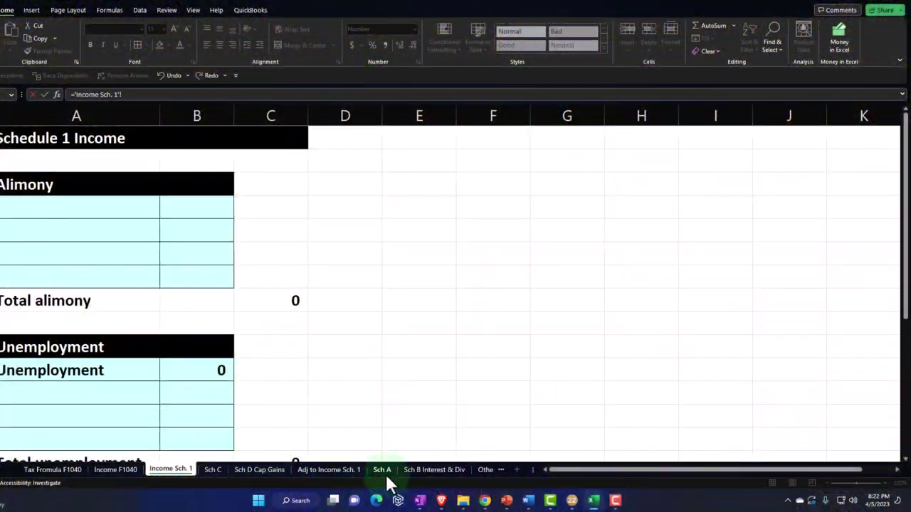
click(413, 470)
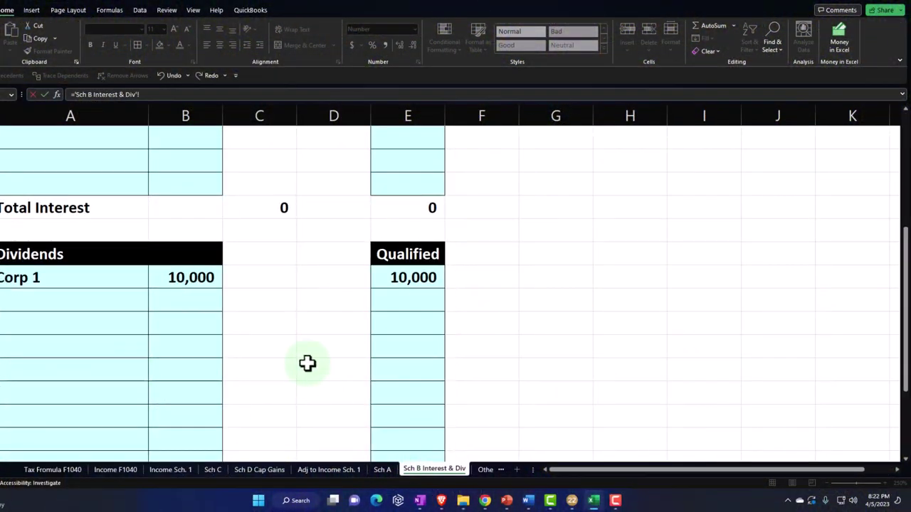
scroll(307, 363, down, 2)
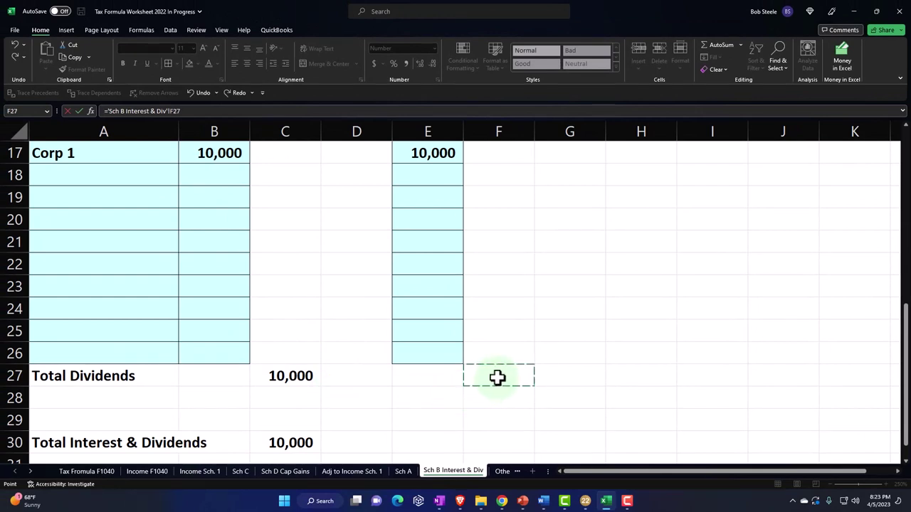
key(Escape)
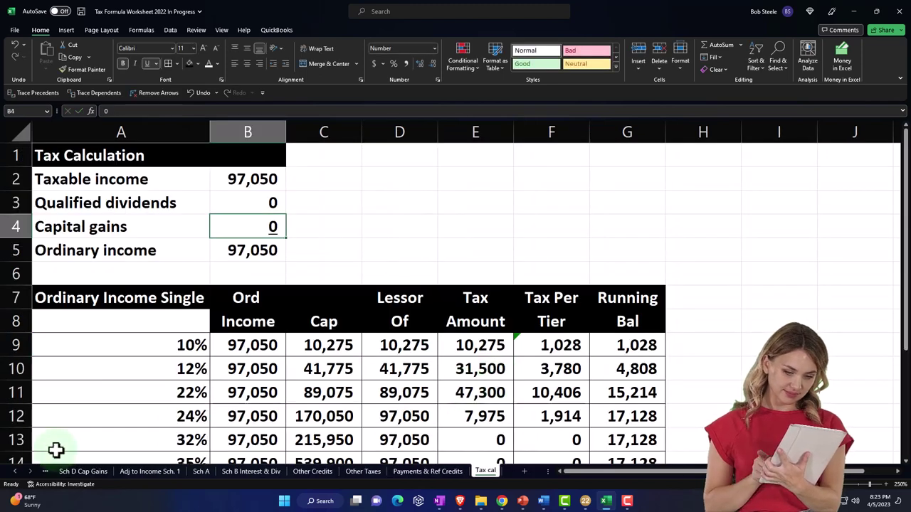
Step: Total the qualified dividends column in F27 of the Sch B Interest & Div sheet with a SUM formula
click(15, 472)
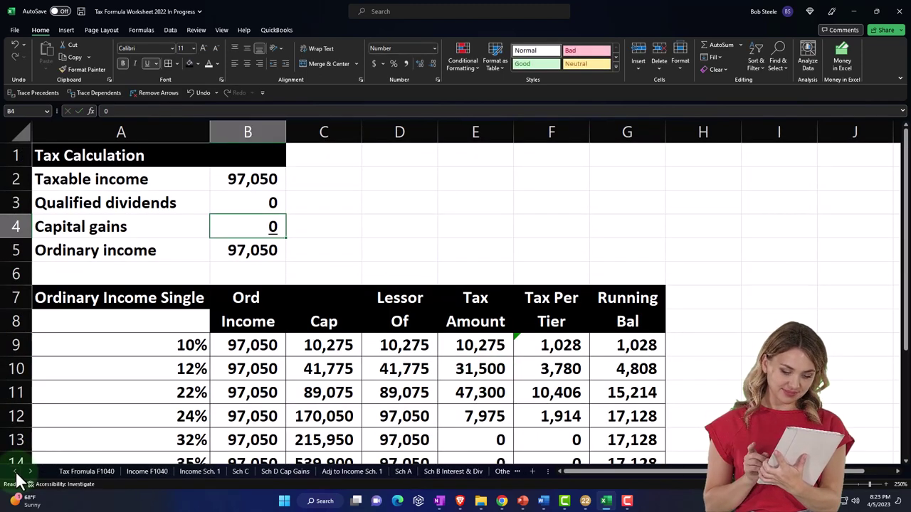
click(453, 472)
click(482, 369)
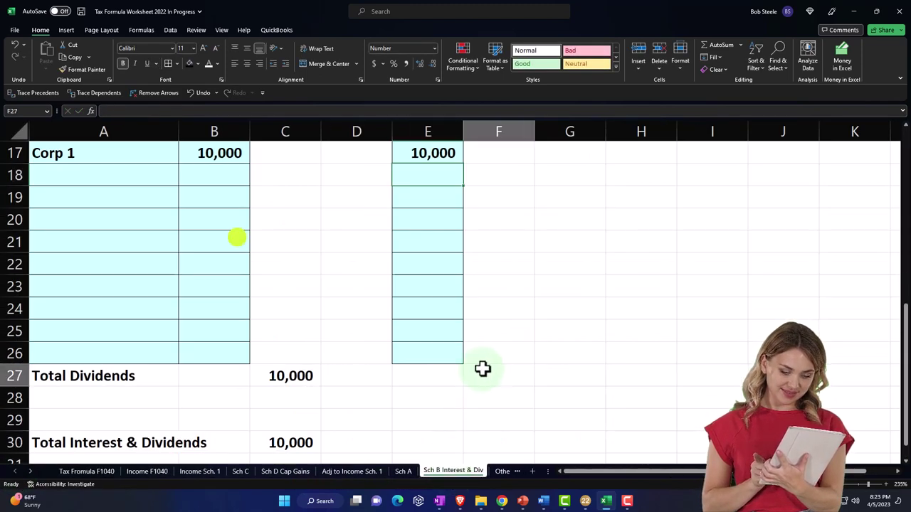
text(=sum()
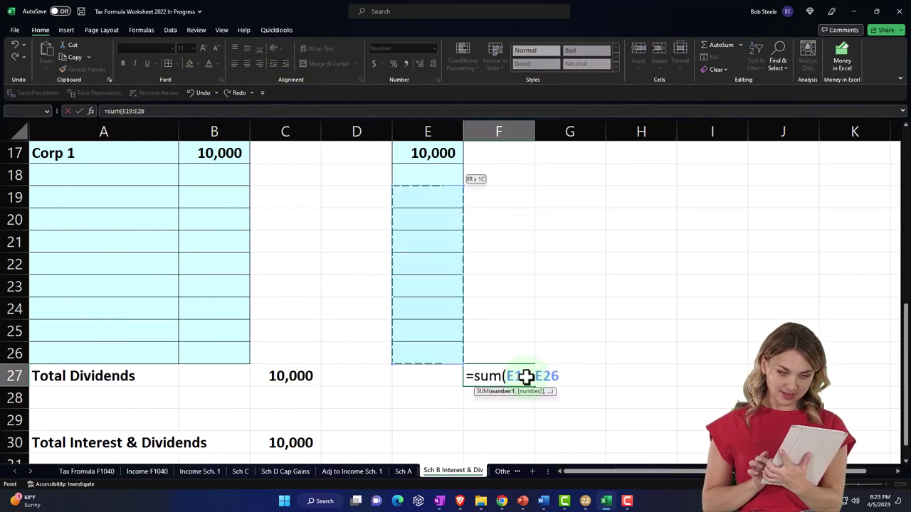
key(Return)
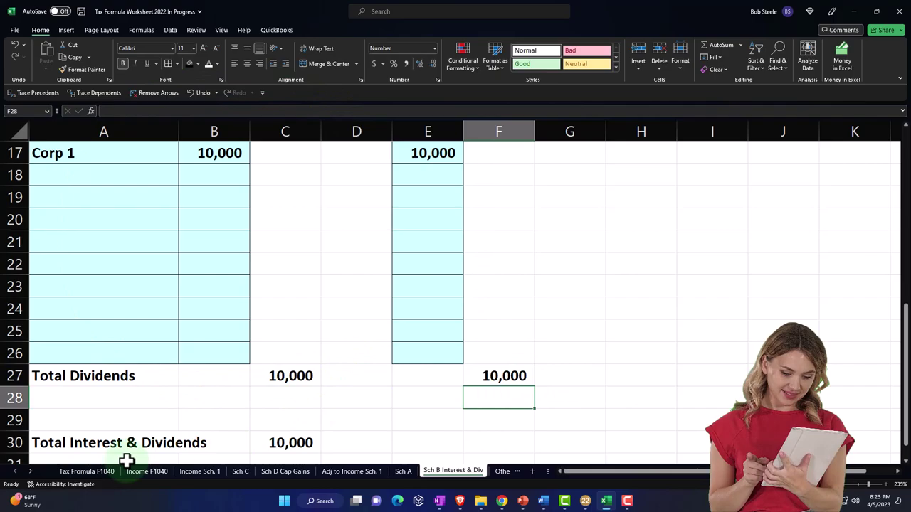
Step: Return to the Tax cal sheet and check the qualified dividends, ordinary income, tier taxes and the difference in J15
click(30, 472)
click(30, 471)
click(30, 472)
click(30, 472)
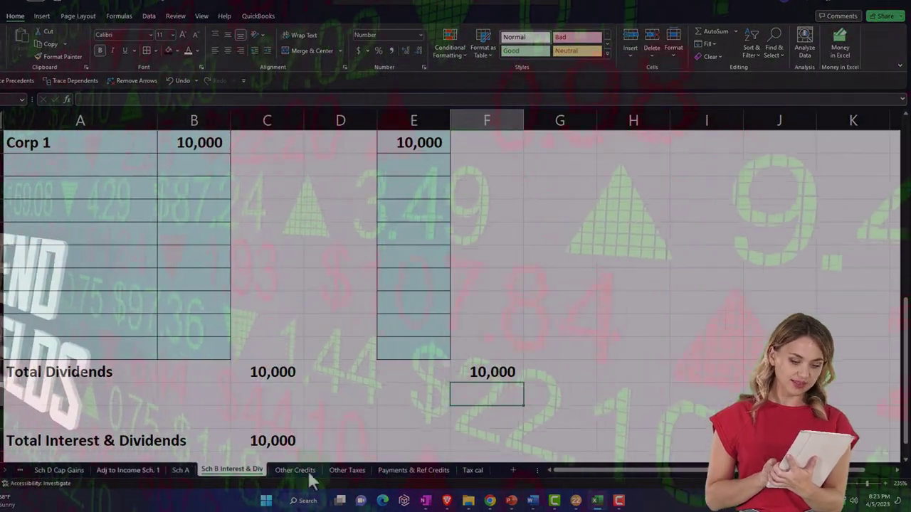
click(473, 470)
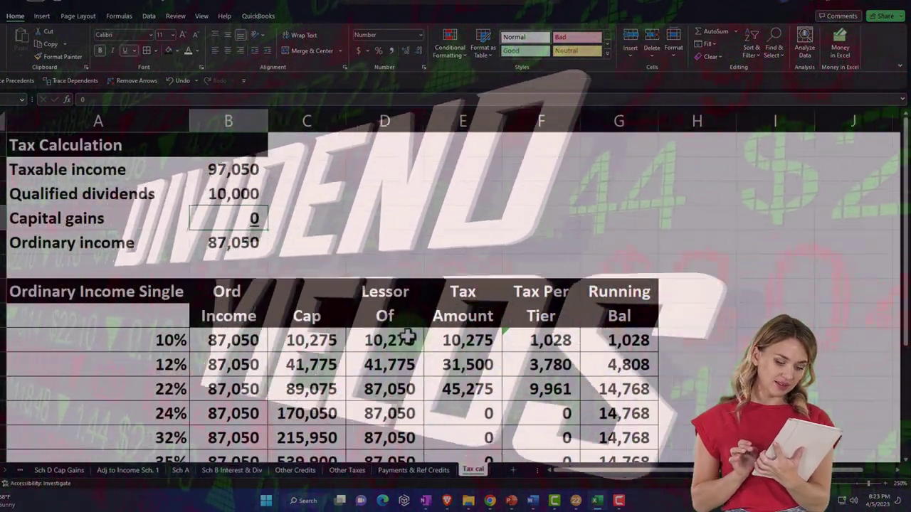
scroll(402, 338, down, 1)
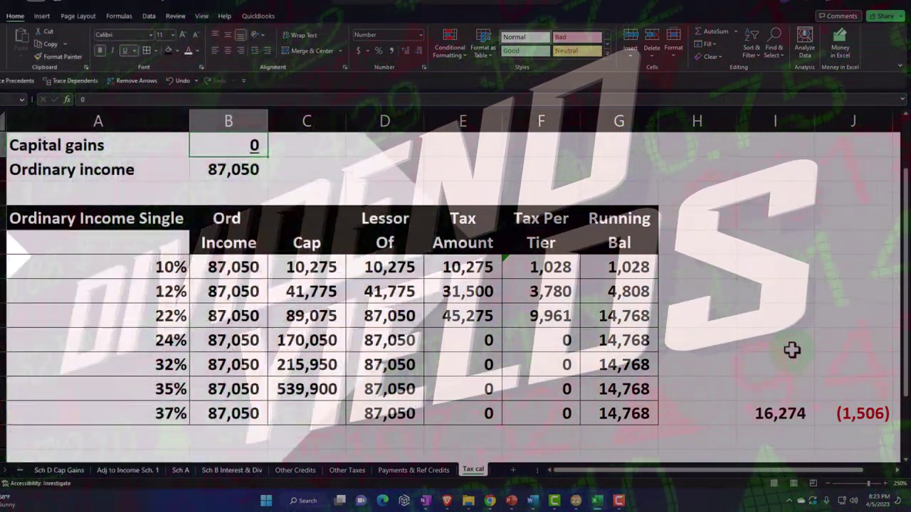
scroll(776, 356, up, 1)
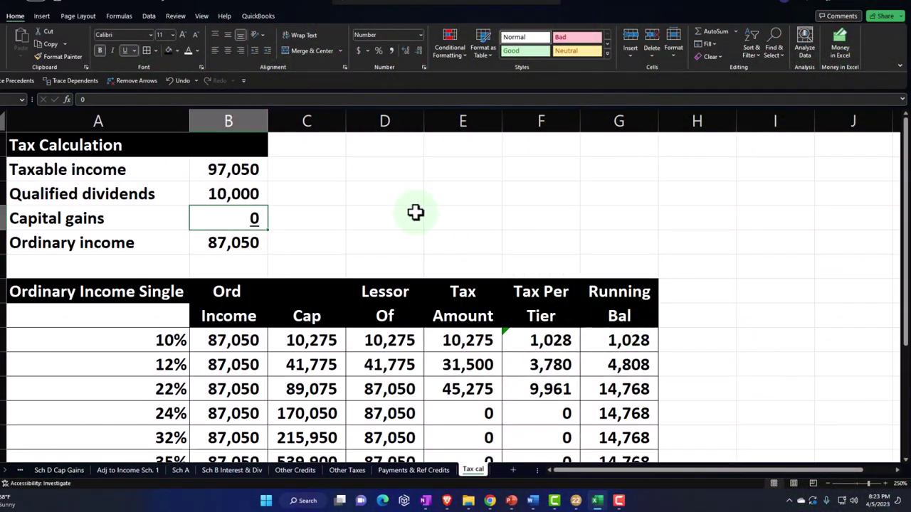
Step: Check the 2022 qualified dividend tax rates in the PowerPoint slide and enter 15% in D3 of Tax cal, formatted as a percentage
click(372, 193)
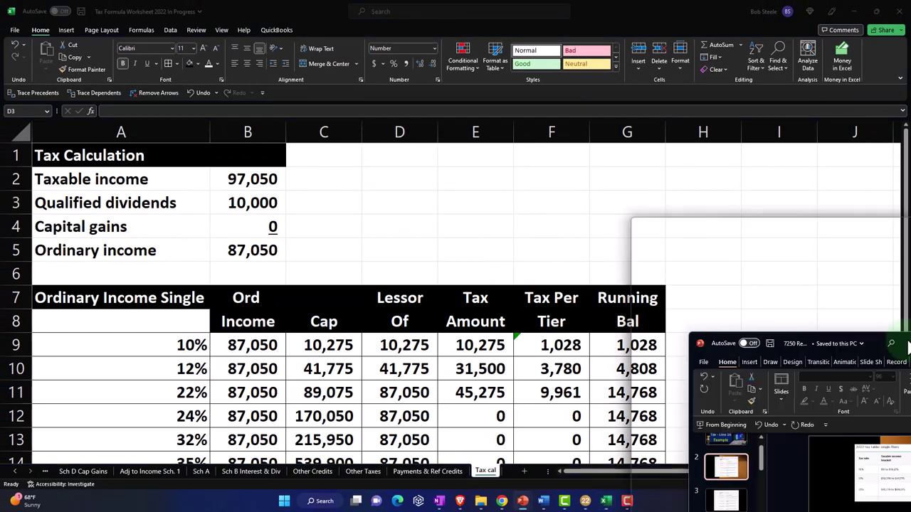
click(523, 501)
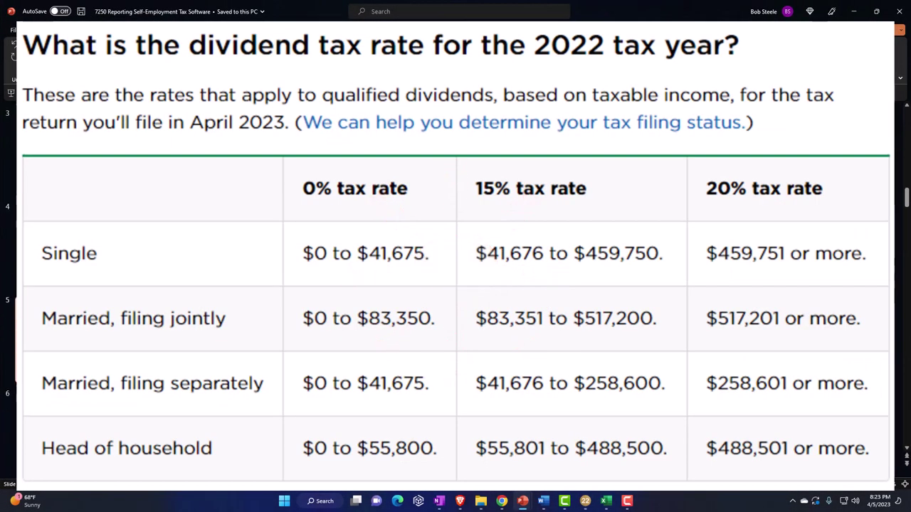
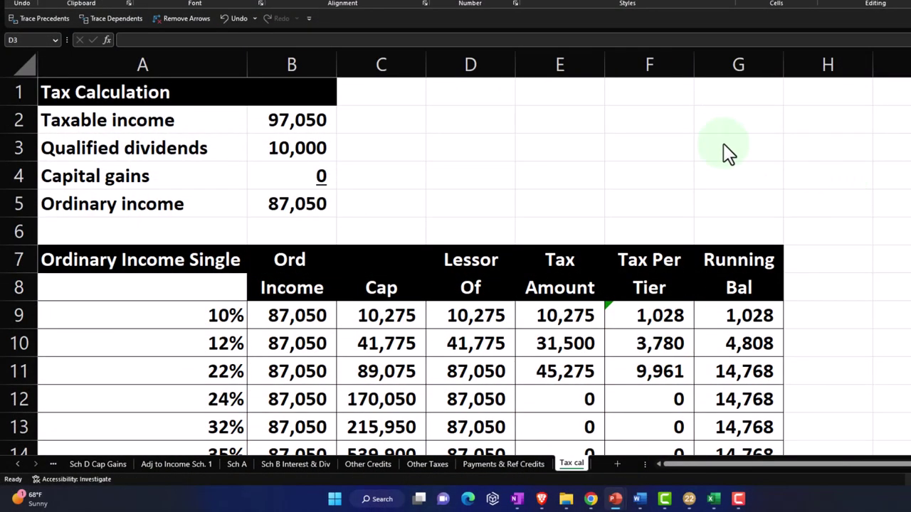
click(466, 141)
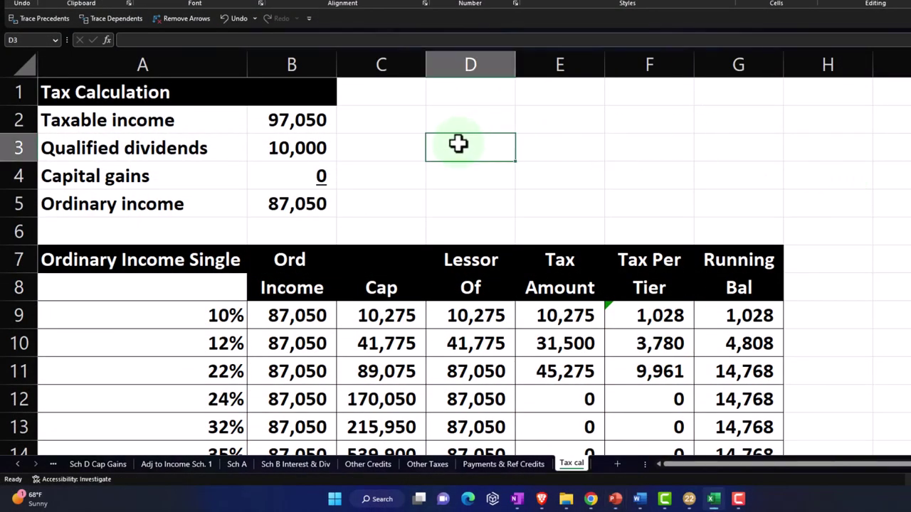
text(=B3+B4)
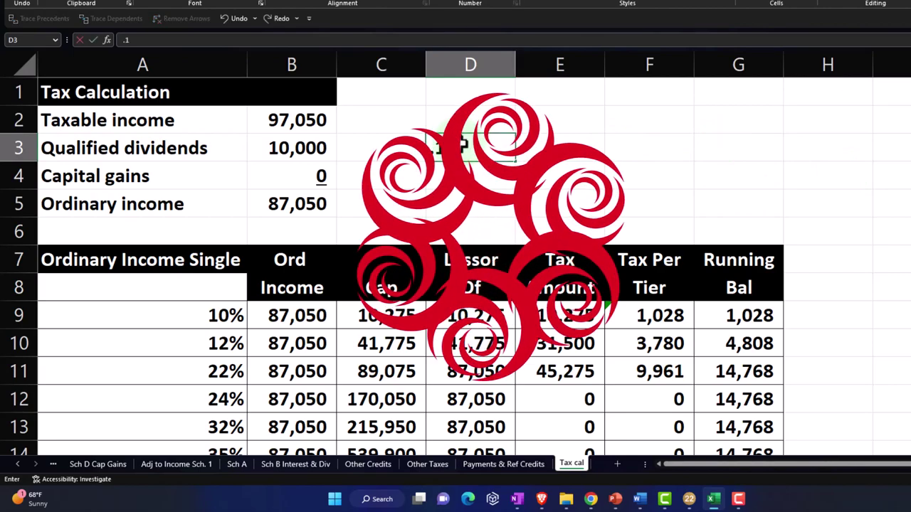
key(Return)
click(457, 141)
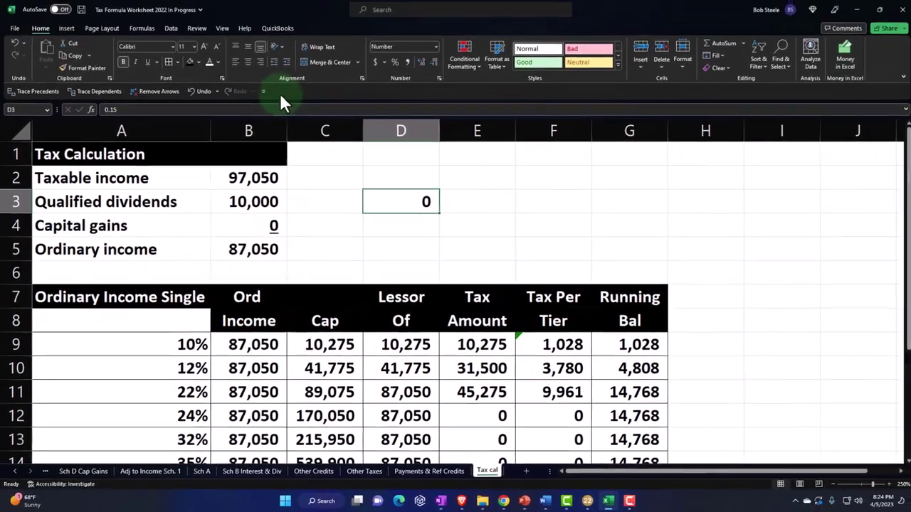
click(391, 62)
key(Right)
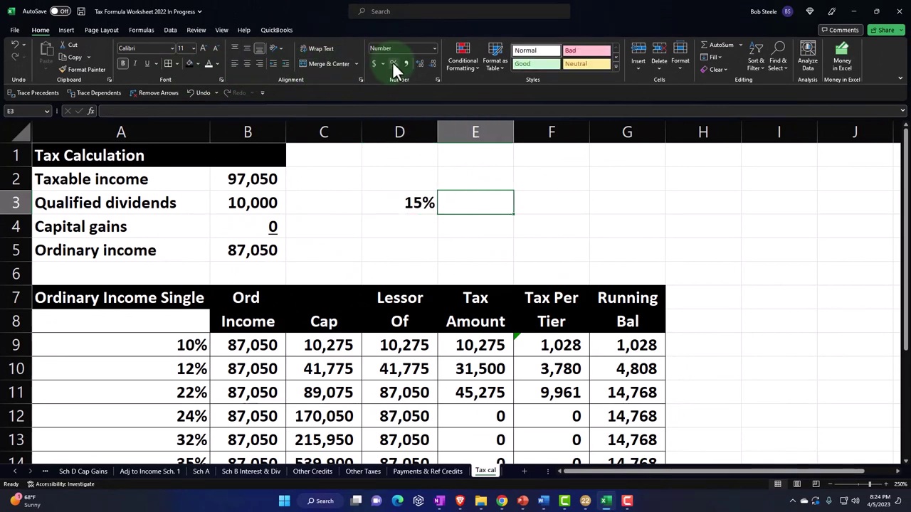
Step: Calculate the tax on the qualified dividends in E3 with the formula =B3*D3
text(=)
key(Left)
key(Left)
key(Left)
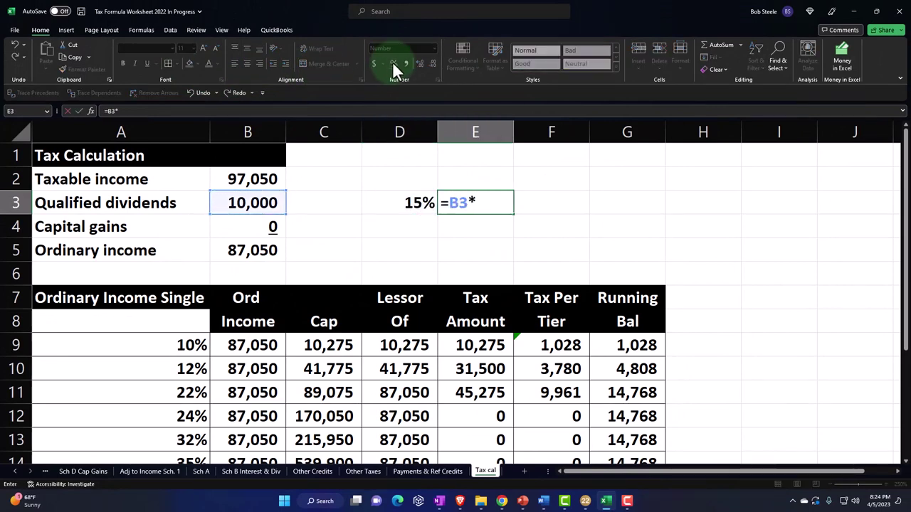
text(*)
key(Left)
key(Return)
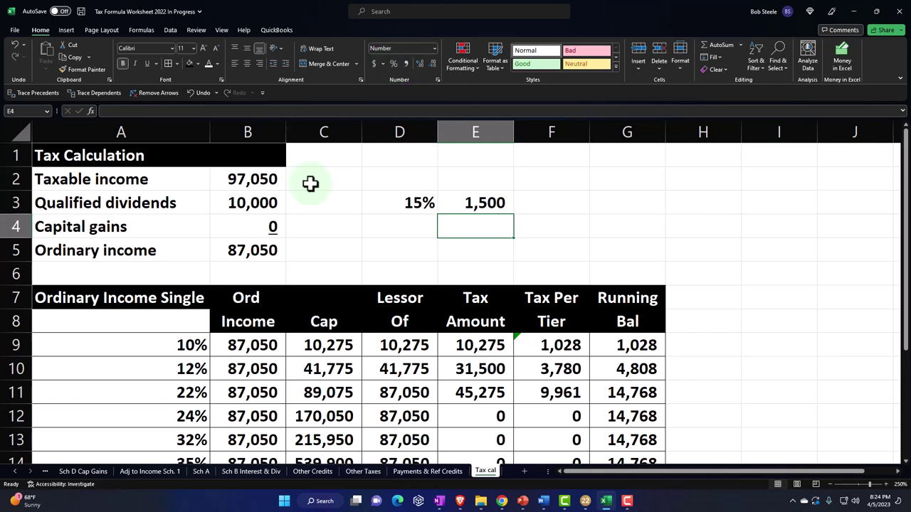
Step: Add the label "Total tax" in A17 below the ordinary income tier table
scroll(343, 267, down, 3)
click(141, 327)
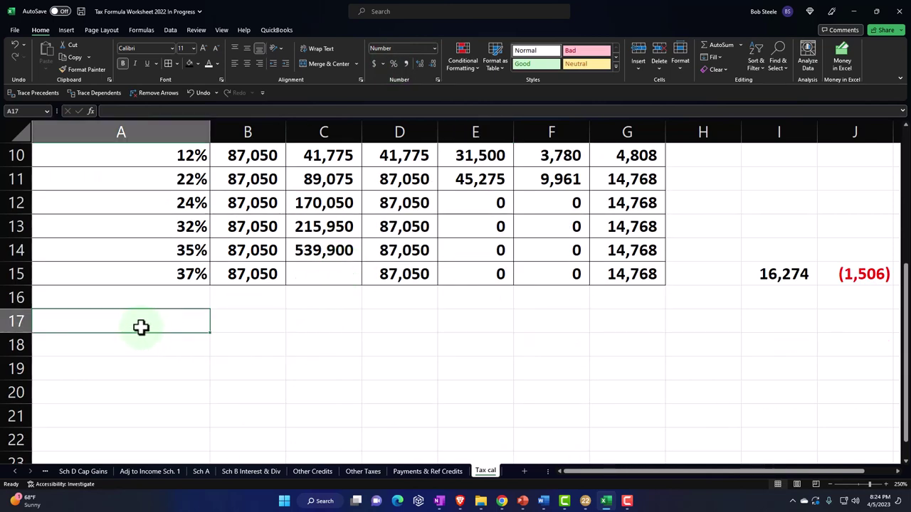
text(Total tax)
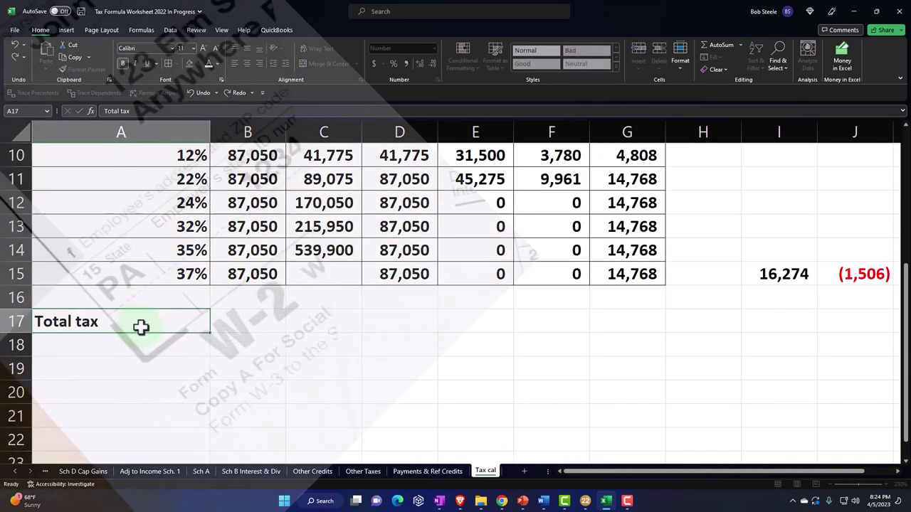
Step: Calculate the total tax in G17 by adding the final running balance and the dividend tax with =G15+E3
key(Right)
key(Right)
key(Right)
key(Right)
key(Right)
key(Right)
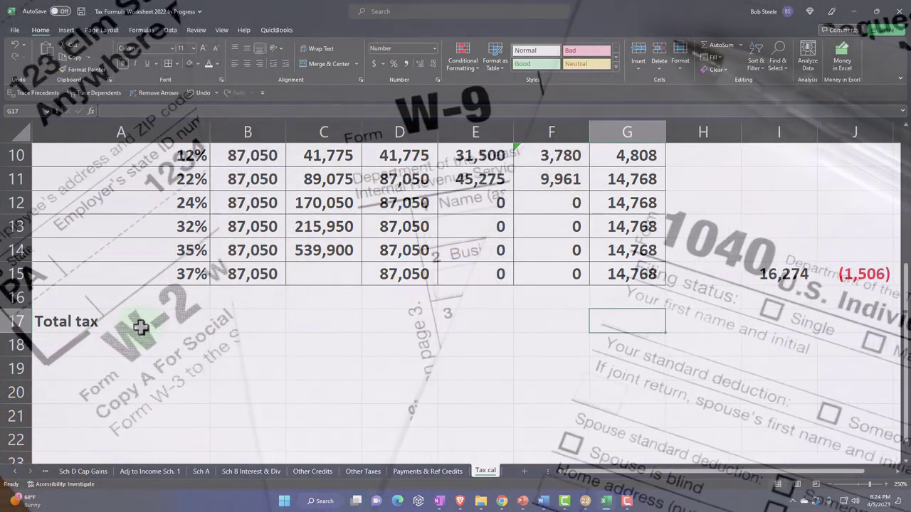
text(=)
key(Up)
key(Up)
text(+)
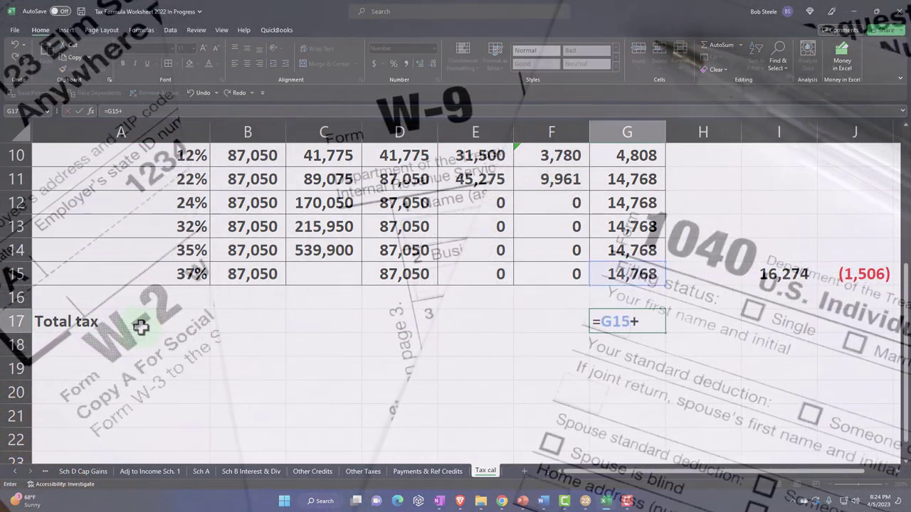
scroll(173, 332, up, 3)
click(481, 208)
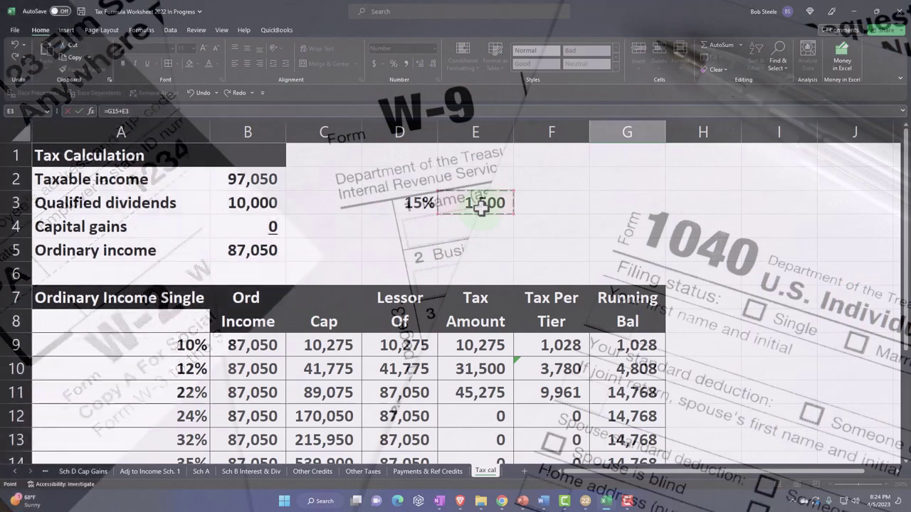
key(Return)
Step: Move the linked Form 1040 tax from I15 to I17 so it lines up with the total tax
key(Right)
key(Right)
key(Right)
key(Right)
key(Right)
key(Right)
key(Right)
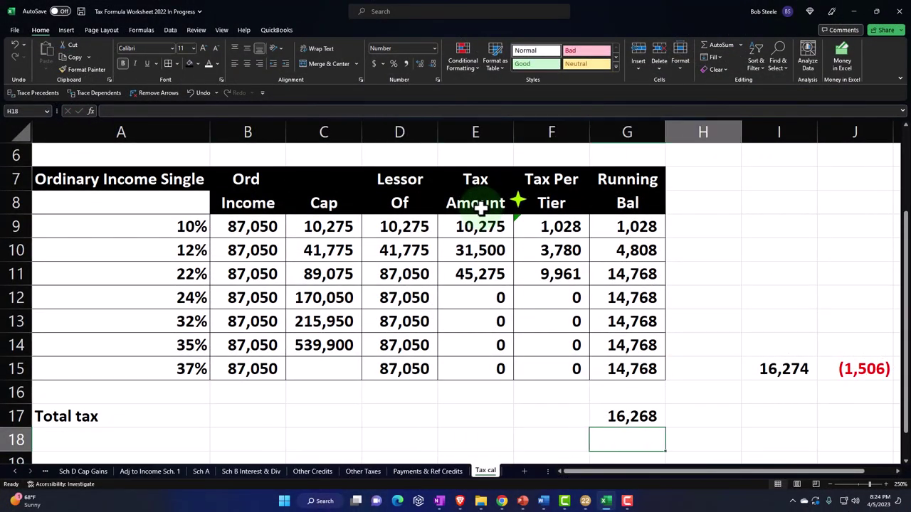
click(776, 371)
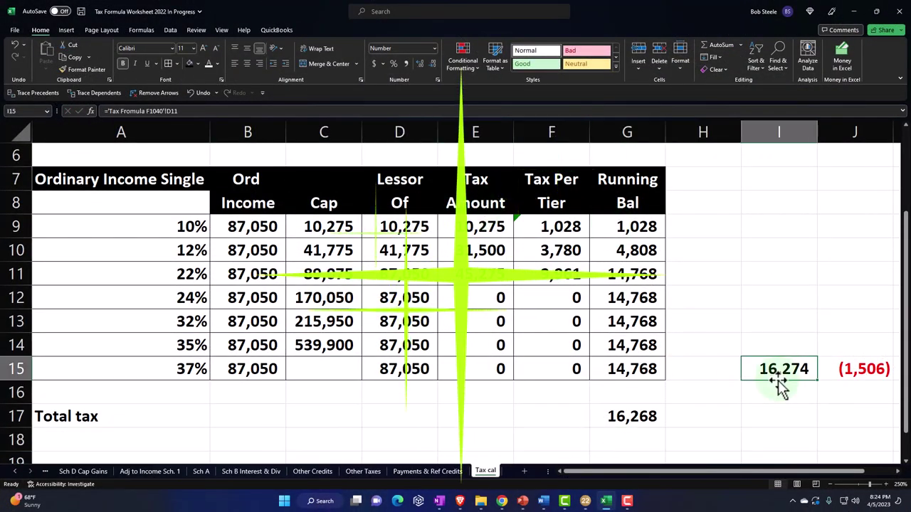
drag(781, 407, 800, 412)
Step: Calculate the difference between the total tax and the linked tax in J17 with =G17-I17
click(832, 411)
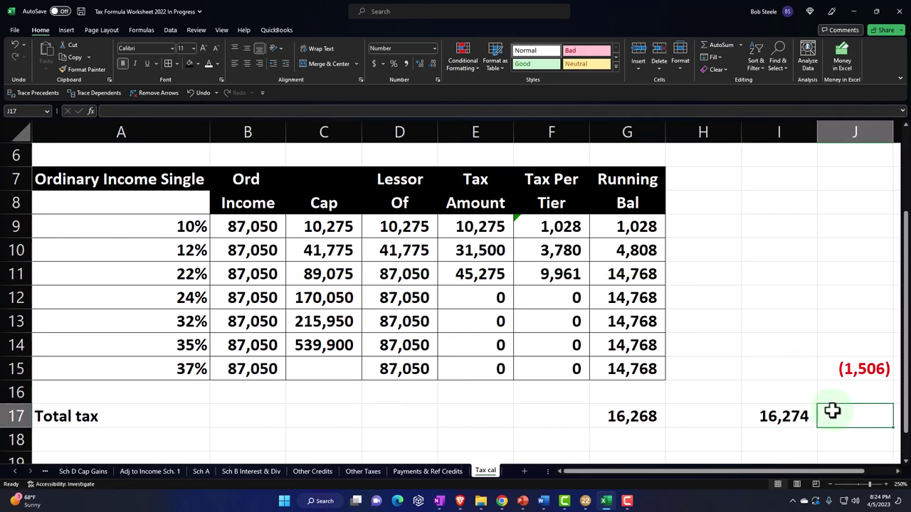
text(=)
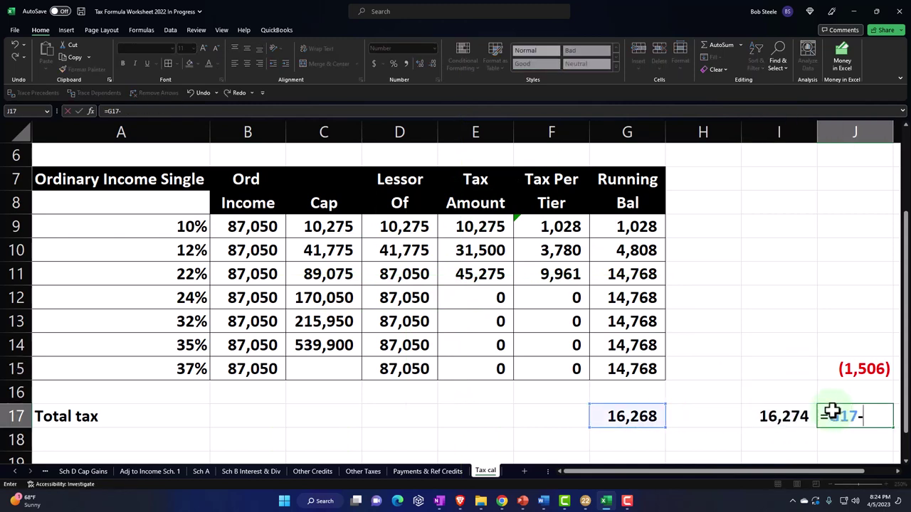
key(Return)
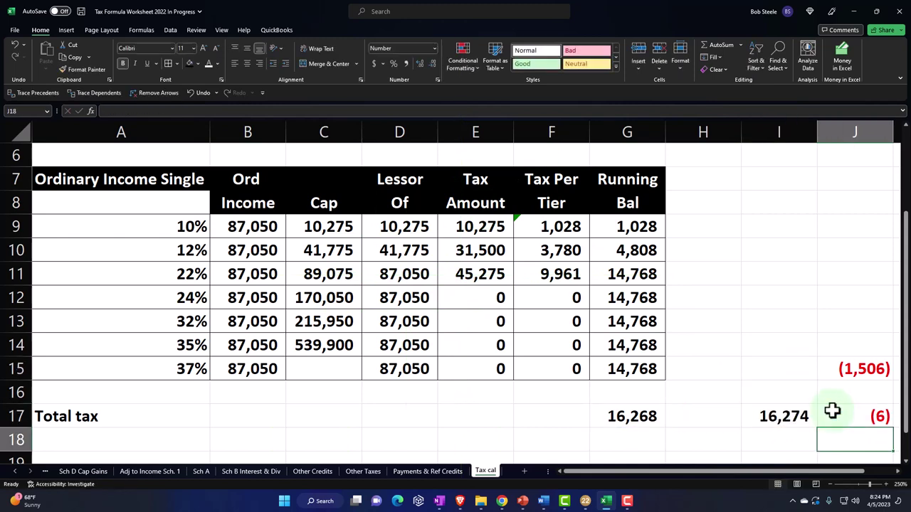
Step: Clear the difference amounts in J15:J17 and look back over the dividend tax and tier amounts
drag(847, 369, 852, 407)
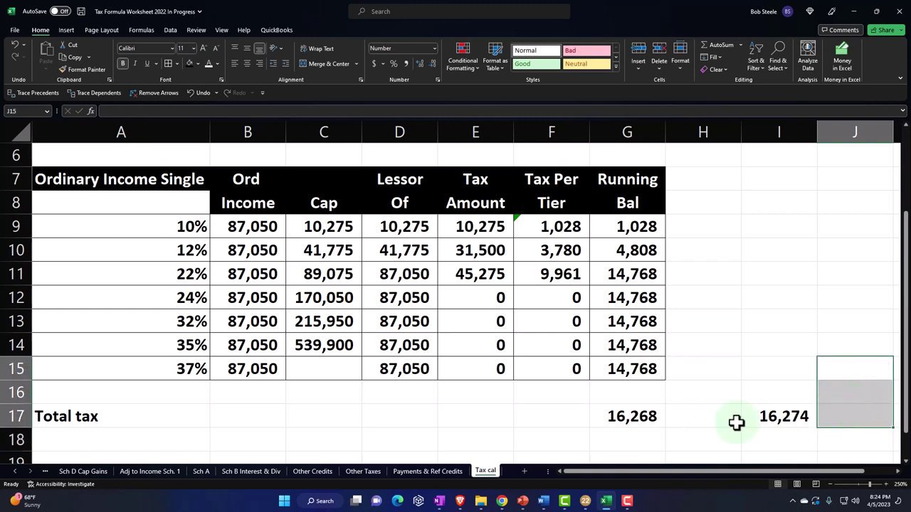
click(466, 416)
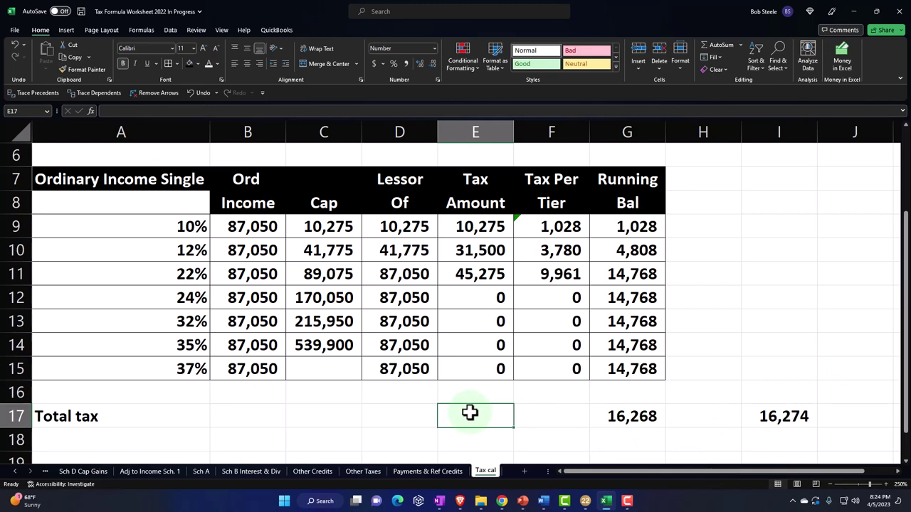
scroll(342, 352, up, 2)
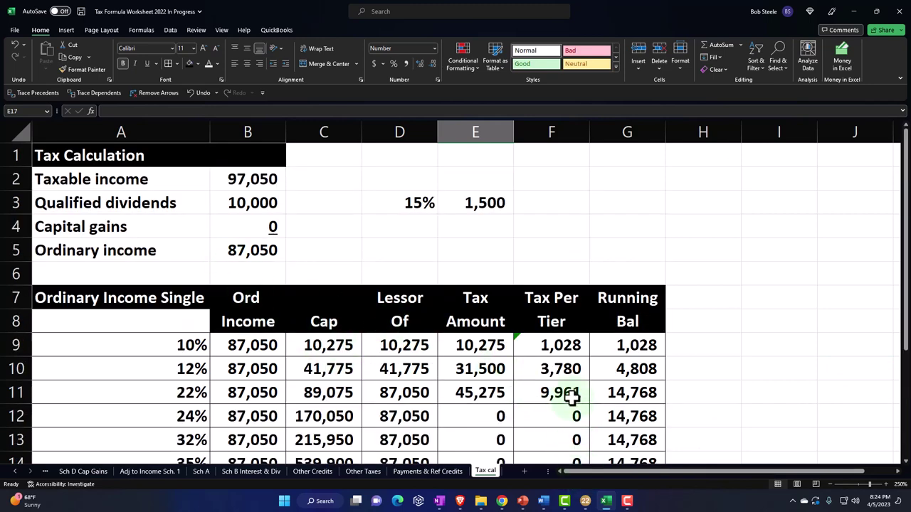
scroll(573, 398, down, 1)
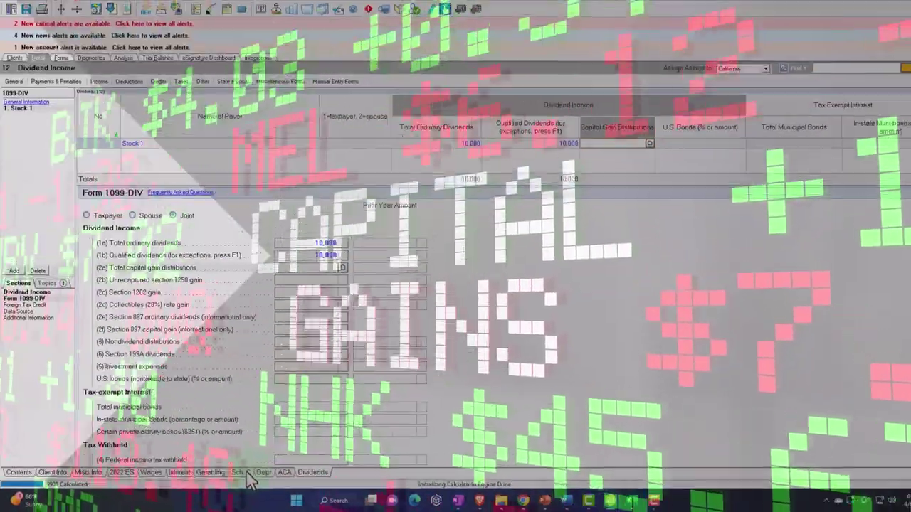
Step: In Lacerte's Dispositions (Schedule D) income input, enter quantity 12, property Comp A and date acquired 6/6/2022
click(99, 81)
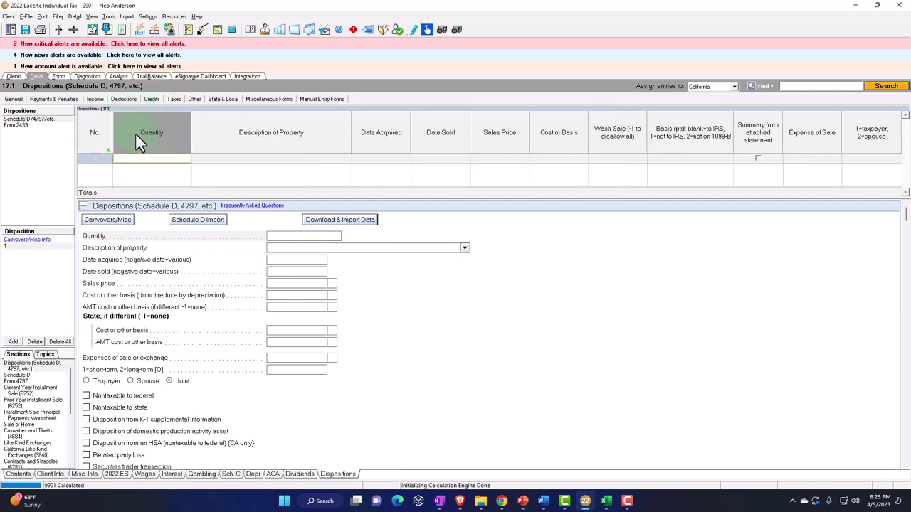
text(12)
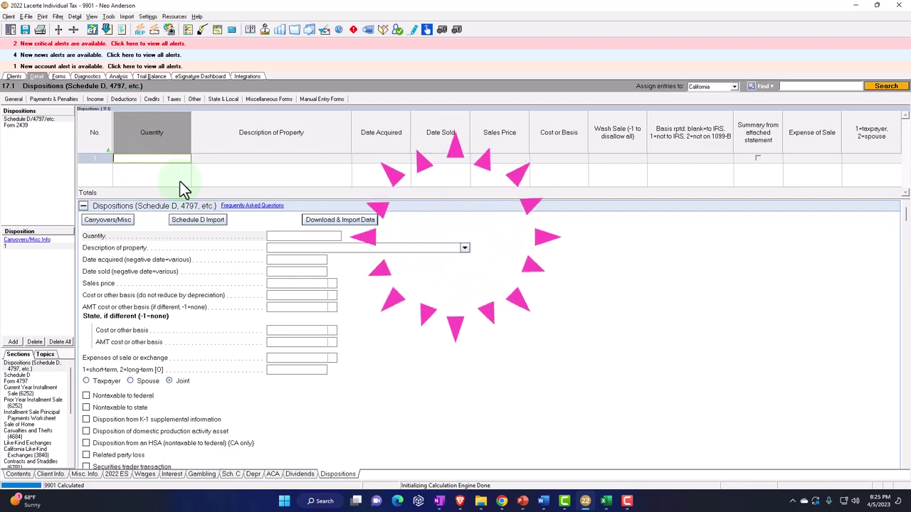
key(Tab)
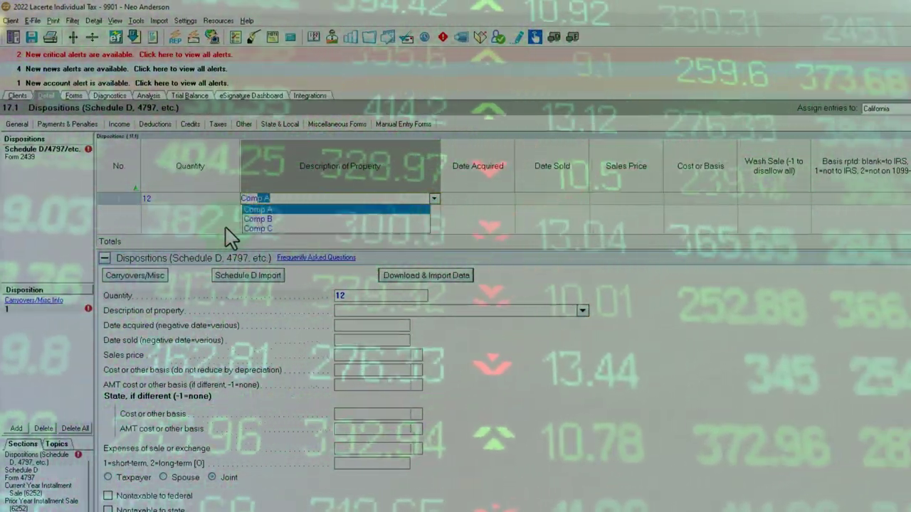
key(Tab)
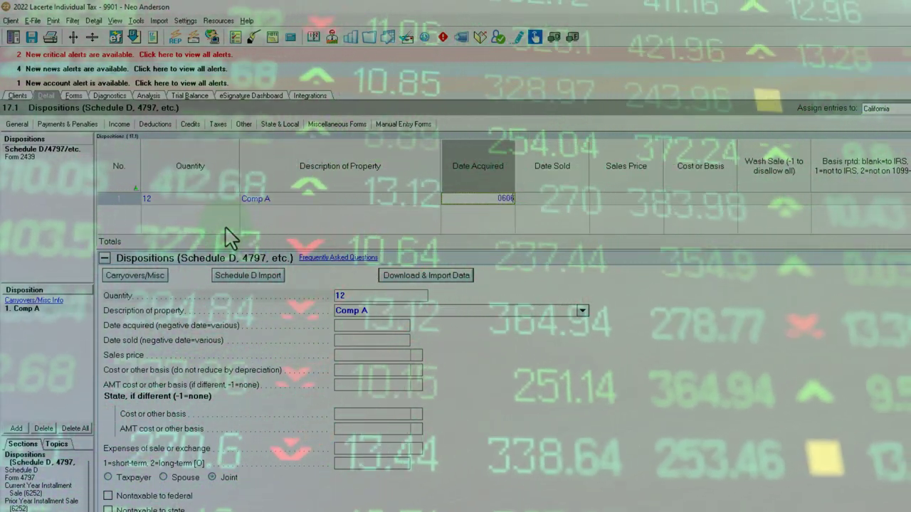
text(6/6/2022)
key(Tab)
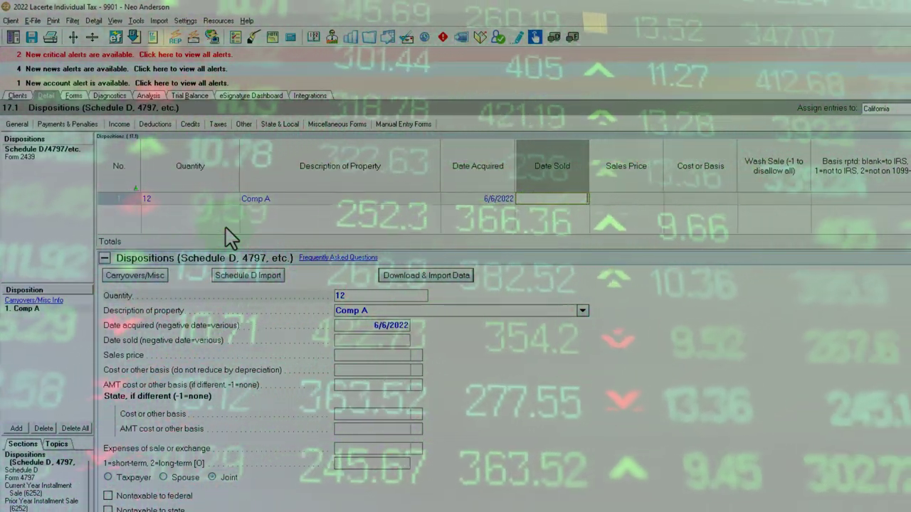
Step: Complete the Comp A disposition with date sold -2/2/2000, sales price 20,000 and cost or basis 5,000
text(-0)
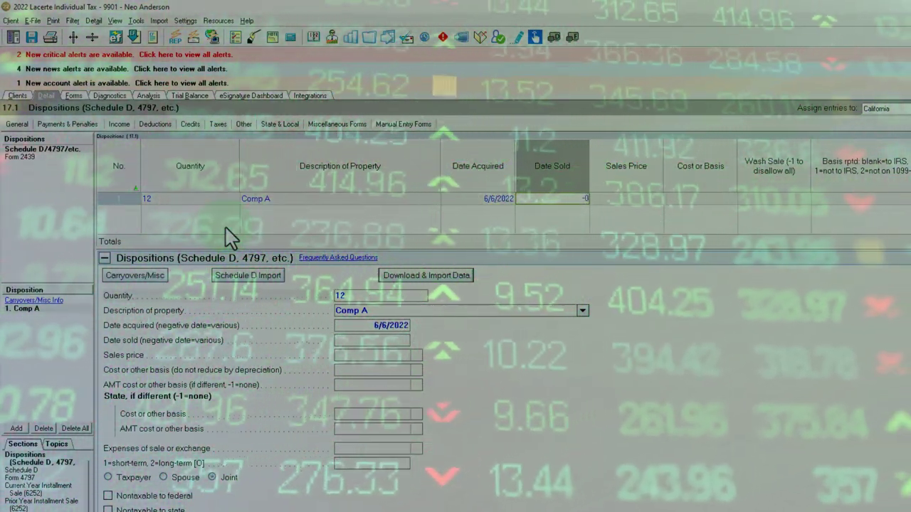
text(20200)
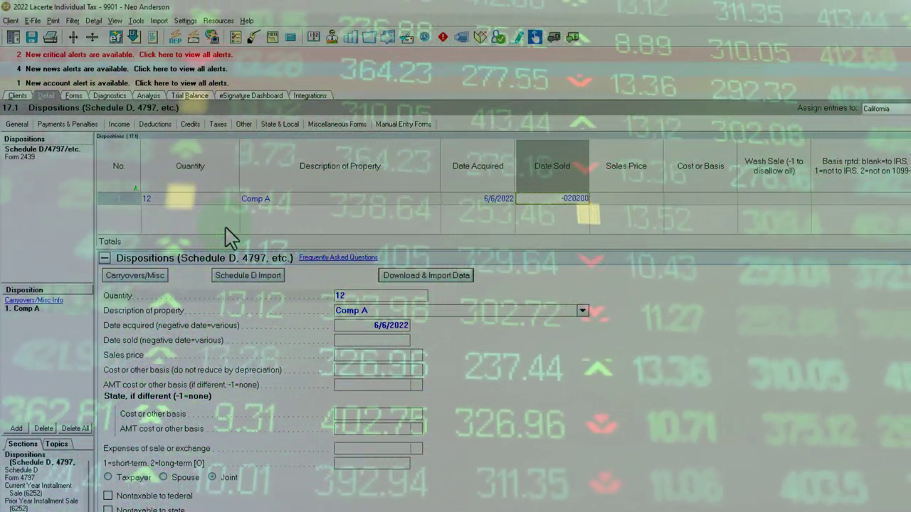
key(Tab)
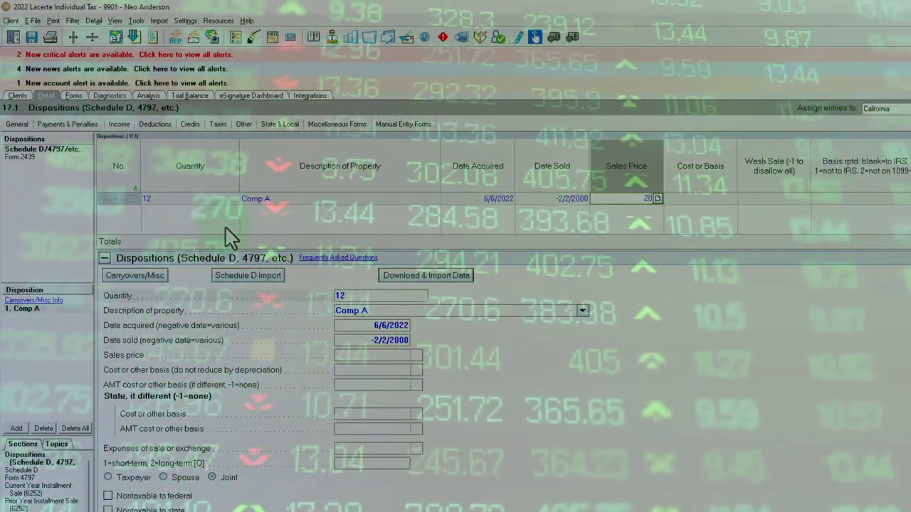
text(20000)
key(Tab)
text(5,000)
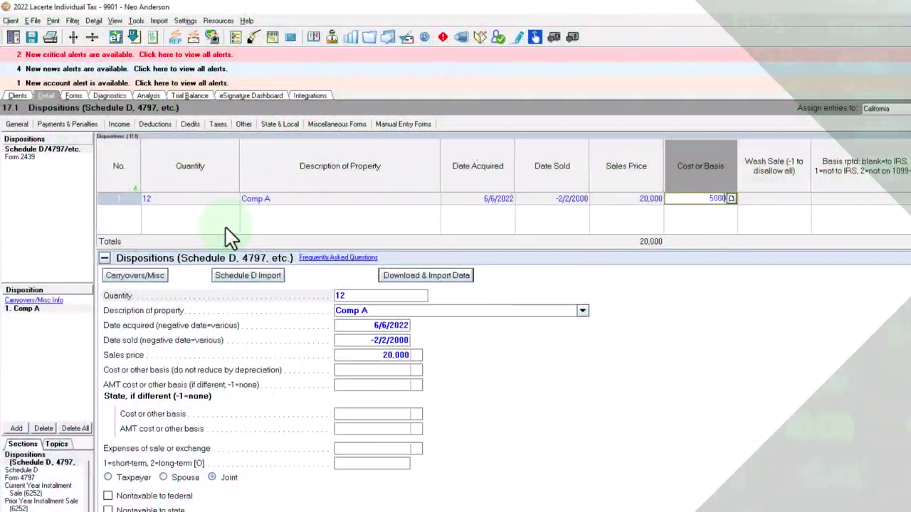
key(Tab)
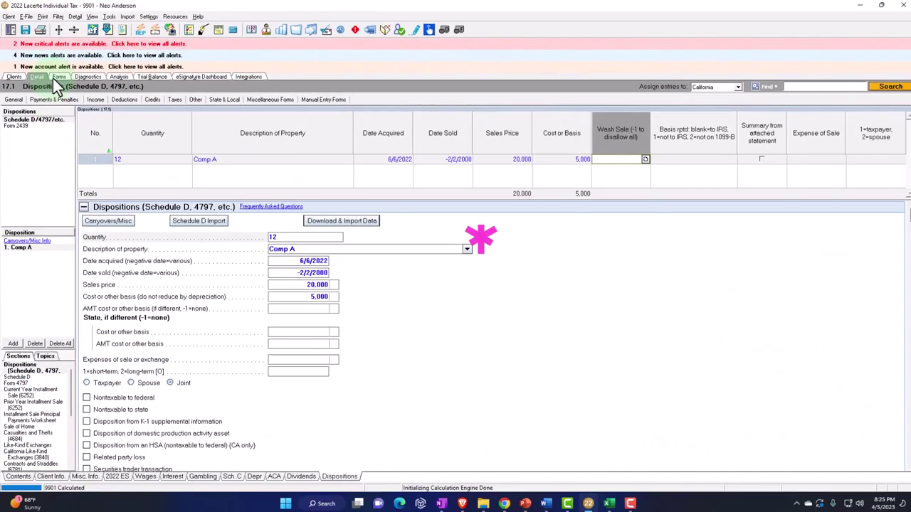
Step: Open Schedule D in the return's forms and examine the short-term capital gains section
click(71, 95)
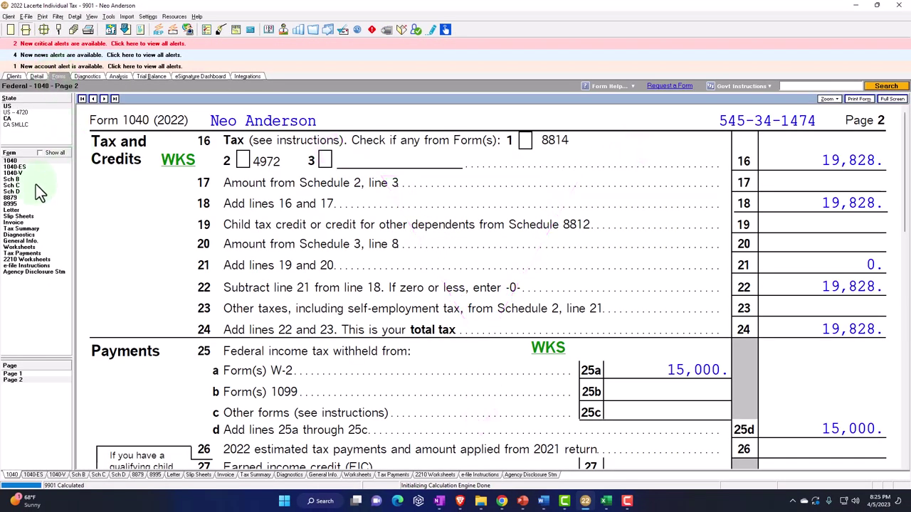
click(23, 191)
scroll(444, 214, down, 1)
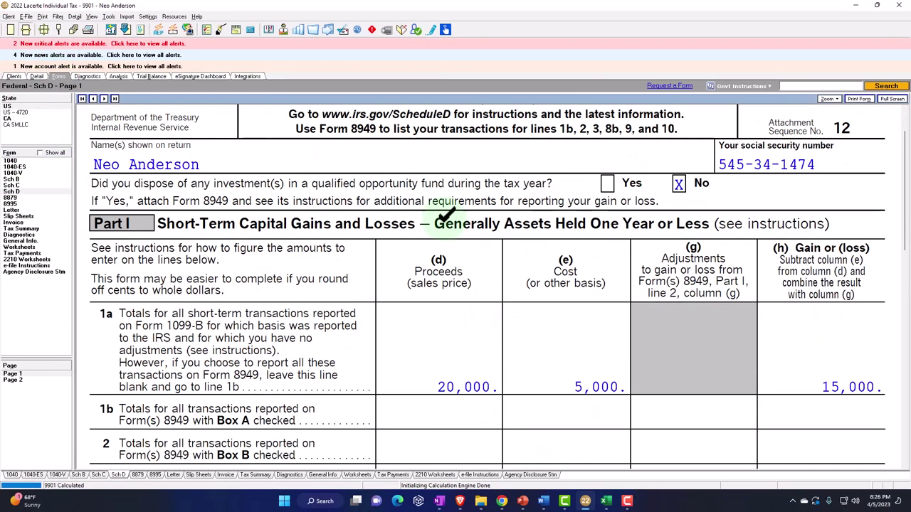
Step: In the Excel workbook's Sch D Cap Gains sheet, enter a long-term sale with sales price 20,000, cost 5,000 and gain 15,000
scroll(445, 213, down, 2)
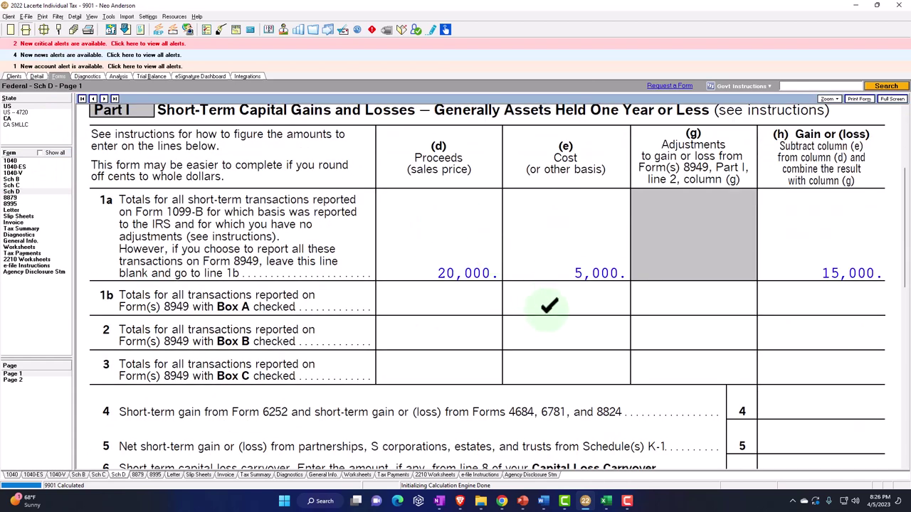
click(607, 502)
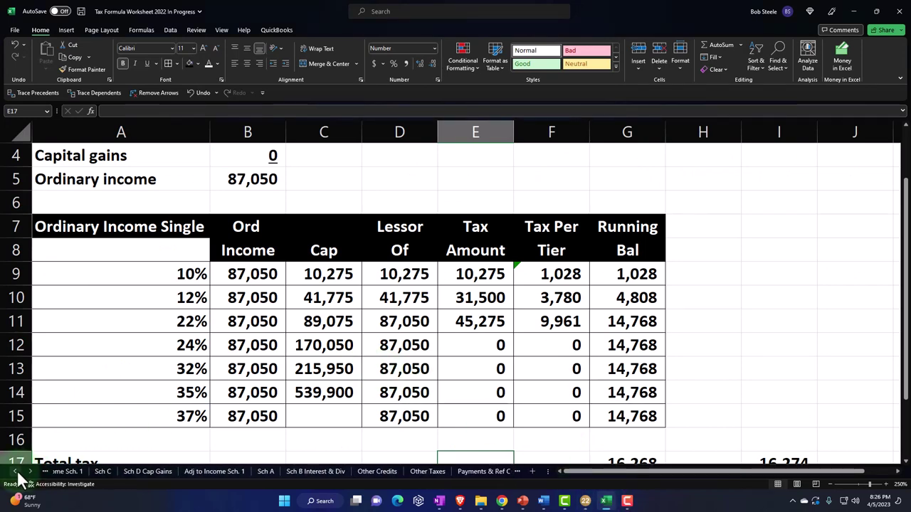
click(285, 471)
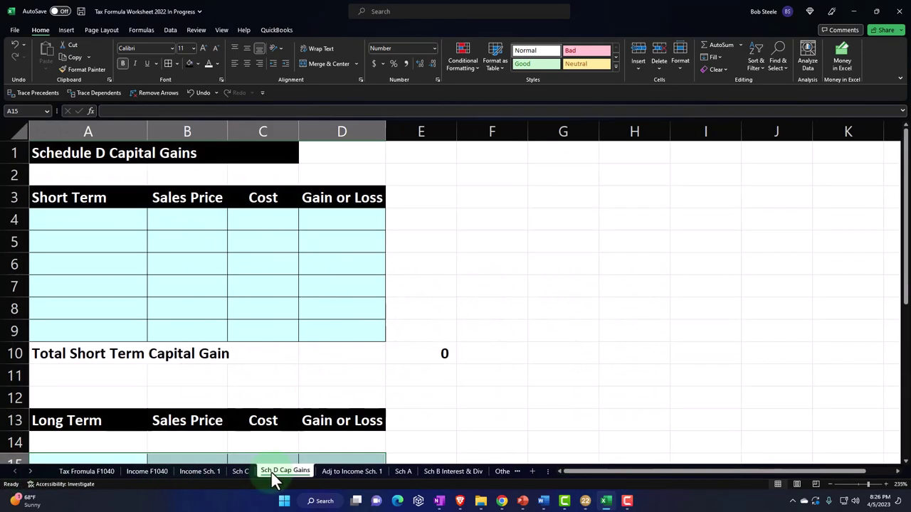
click(183, 306)
scroll(183, 305, down, 3)
click(89, 264)
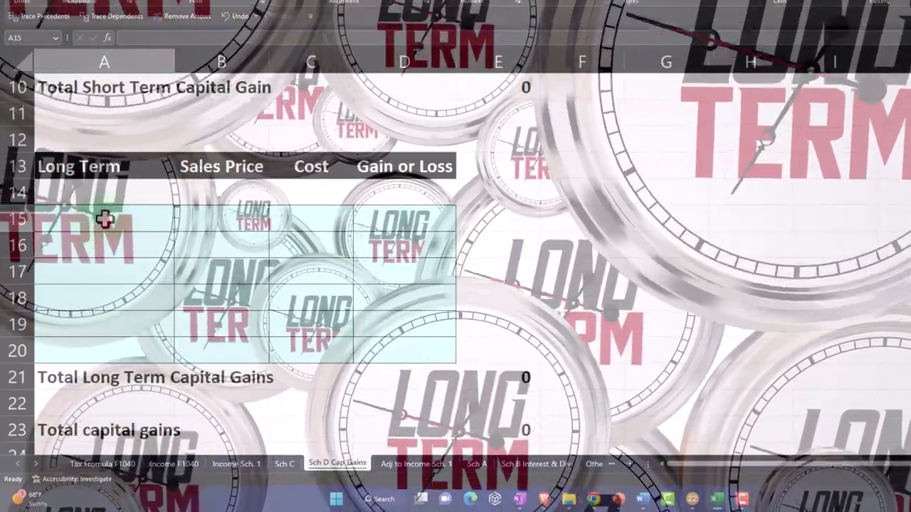
key(Right)
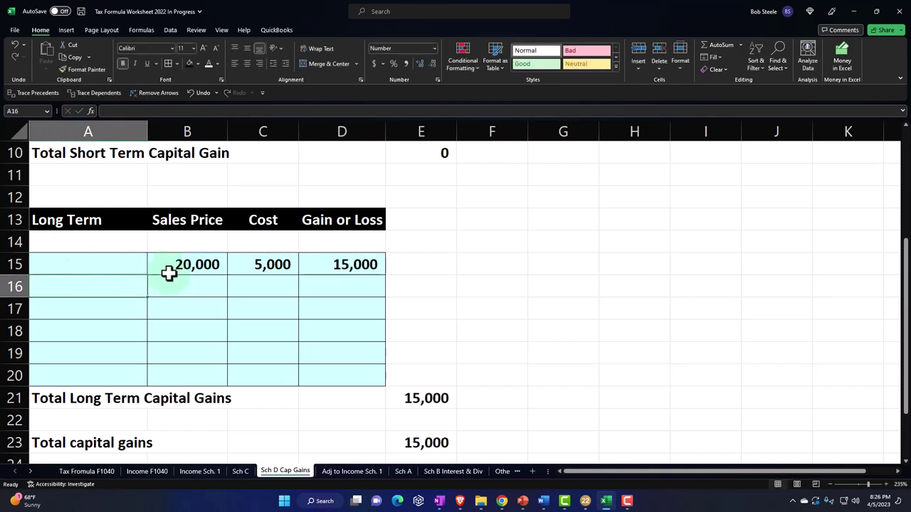
scroll(298, 321, down, 1)
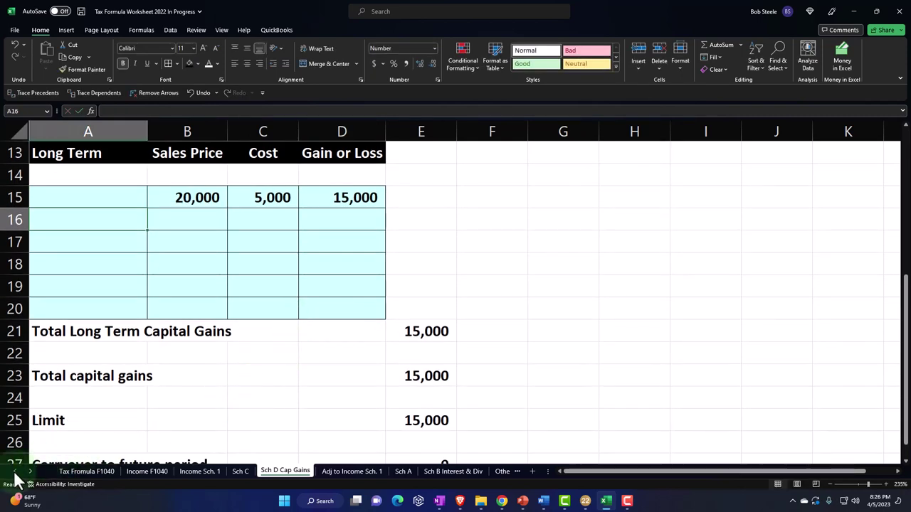
Step: Compare income, standard deduction and taxable income on the Tax Formula sheet with page 1 of Lacerte's Form 1040
click(75, 474)
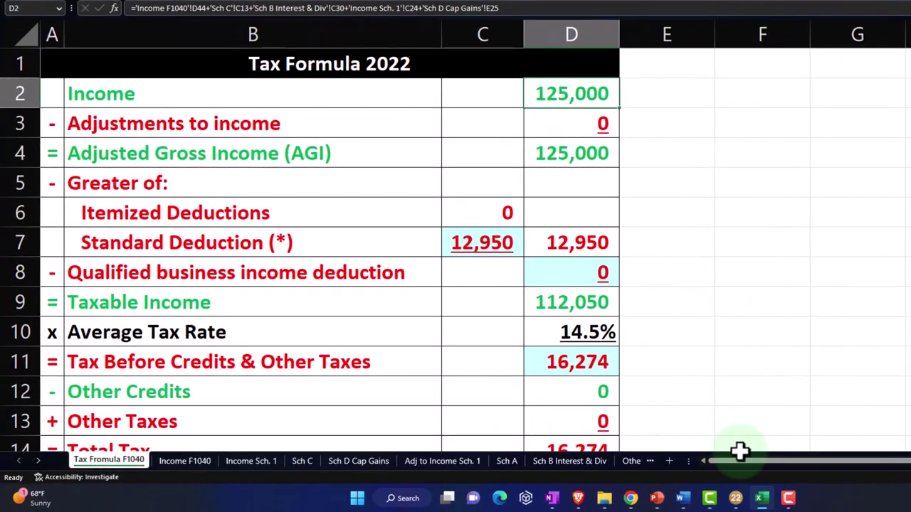
click(737, 498)
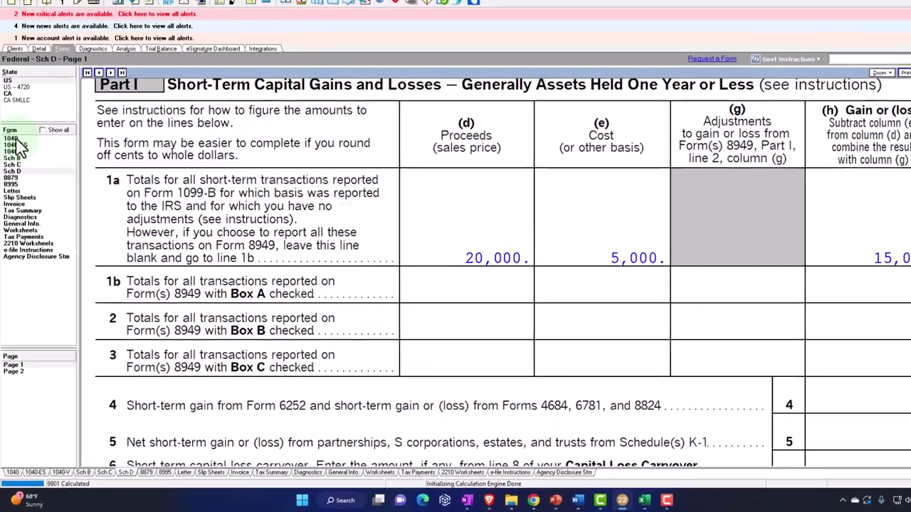
click(11, 139)
scroll(637, 228, down, 10)
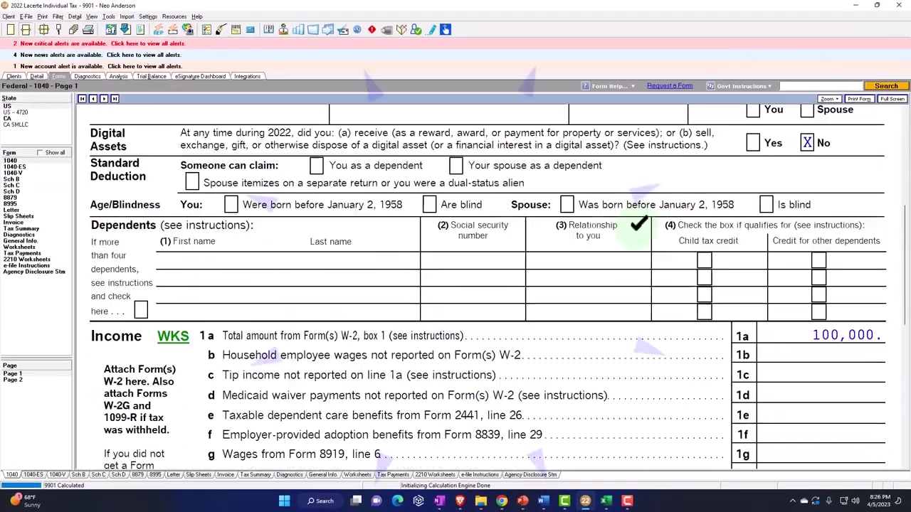
scroll(836, 237, down, 4)
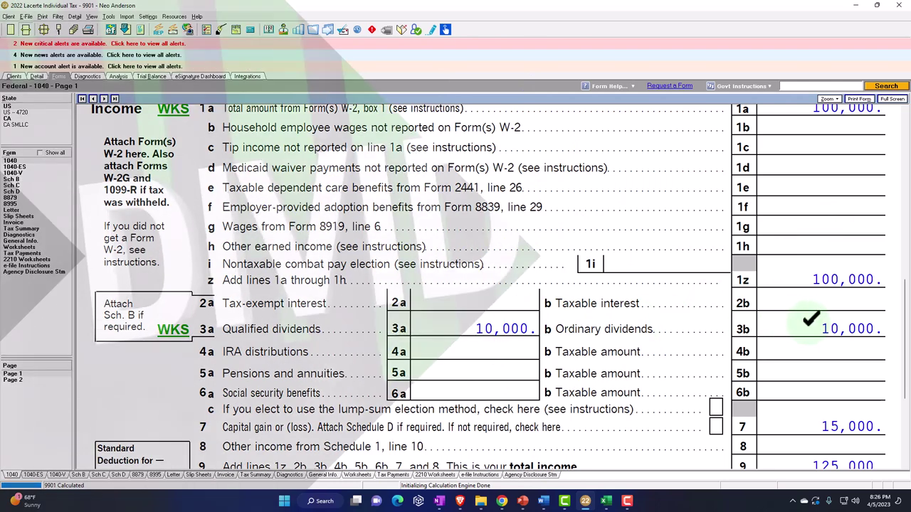
scroll(783, 320, down, 2)
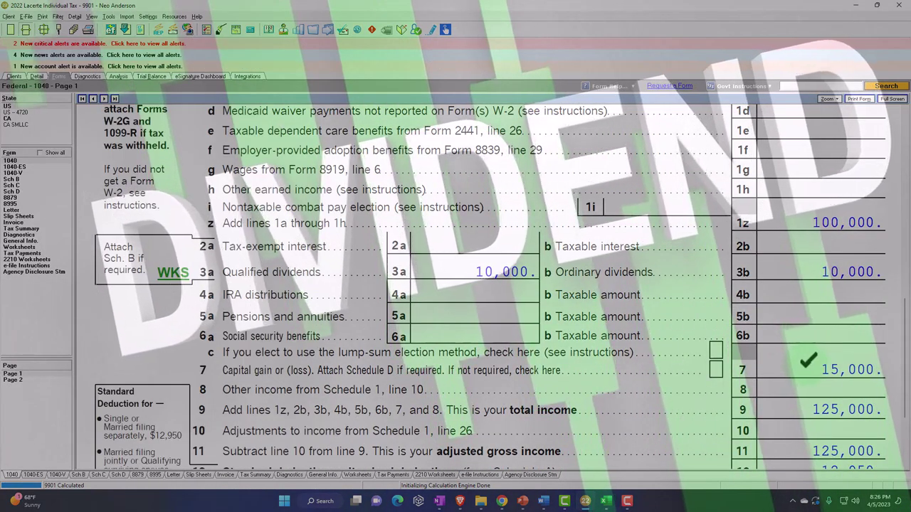
scroll(809, 367, down, 2)
click(606, 502)
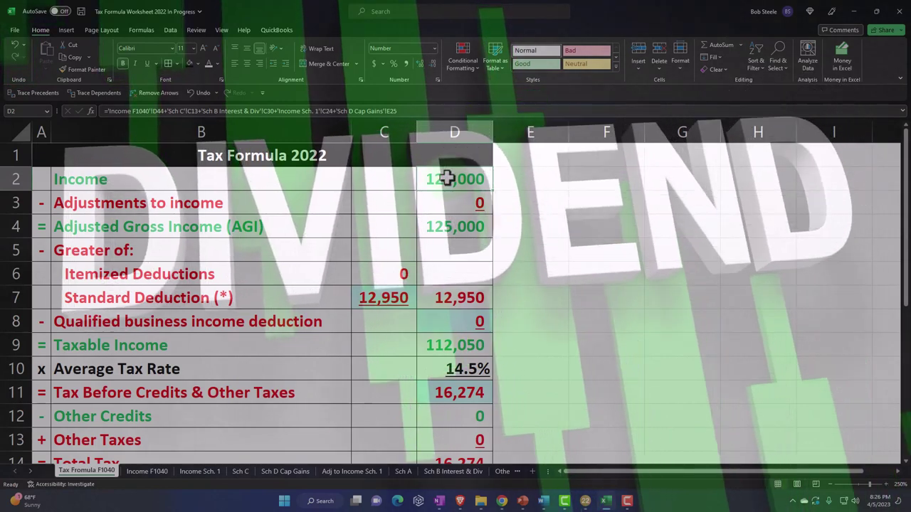
click(386, 299)
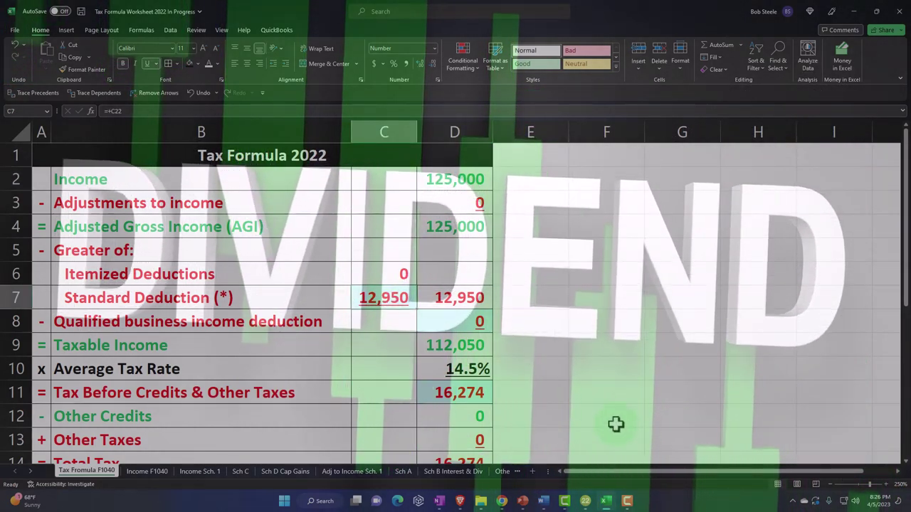
click(606, 503)
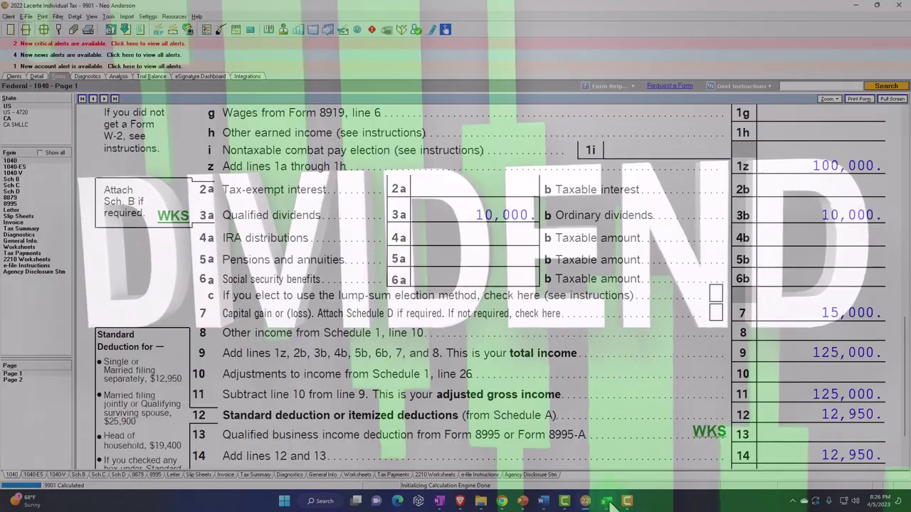
scroll(484, 284, down, 1)
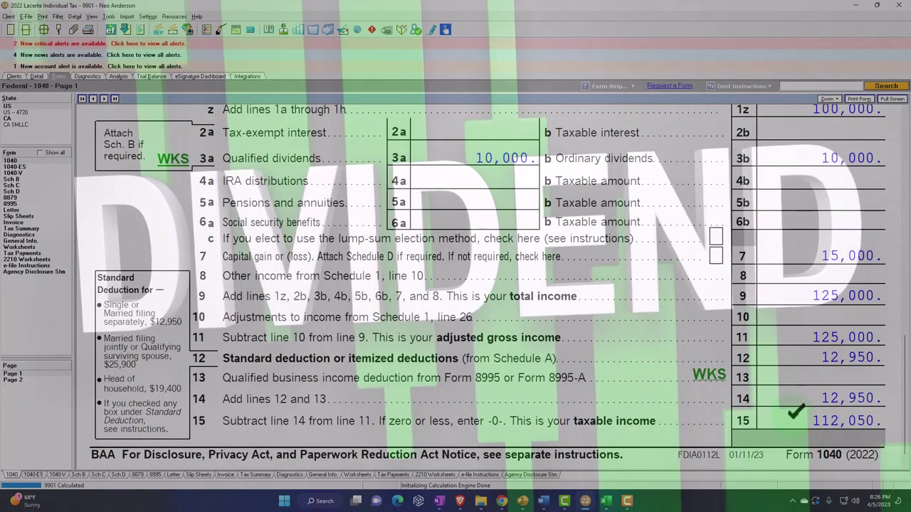
click(606, 502)
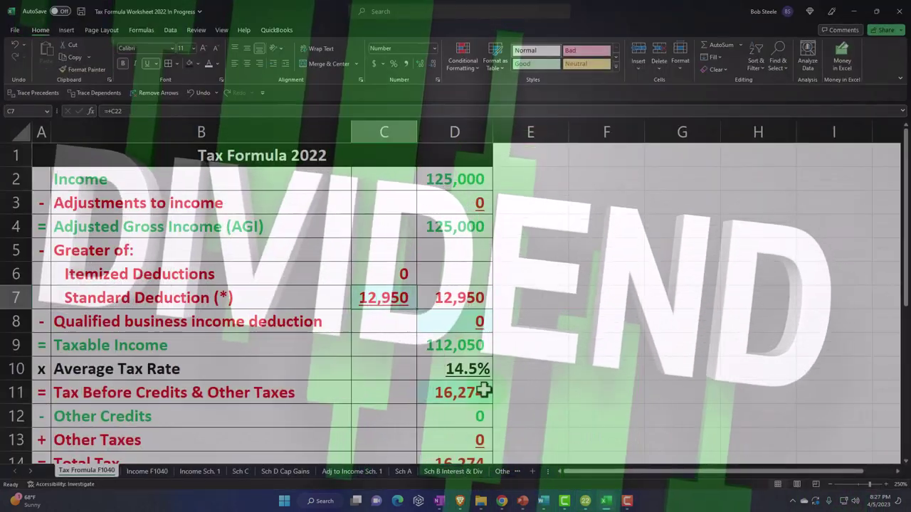
Step: Set Tax Before Credits & Other Taxes in Excel's D11 to 19,828 and review Lacerte's Qualified Dividends and Capital Gain Tax Worksheet
click(606, 503)
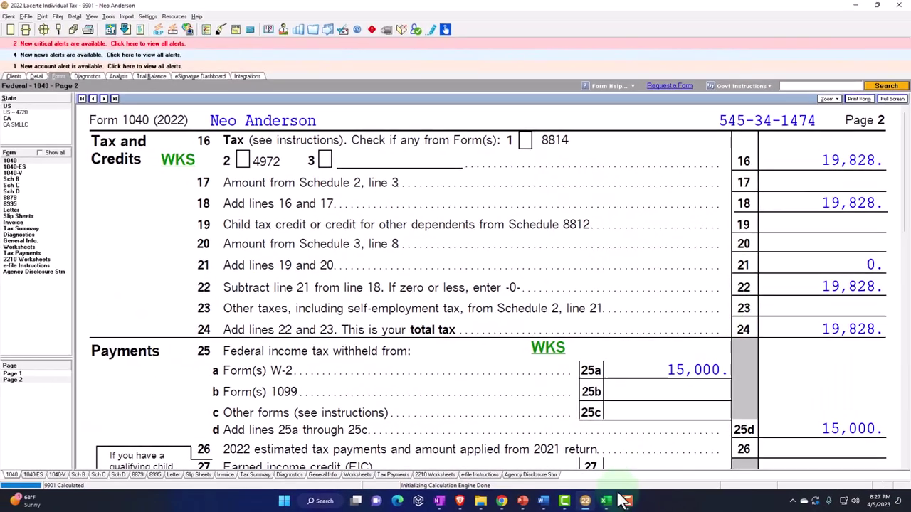
click(606, 502)
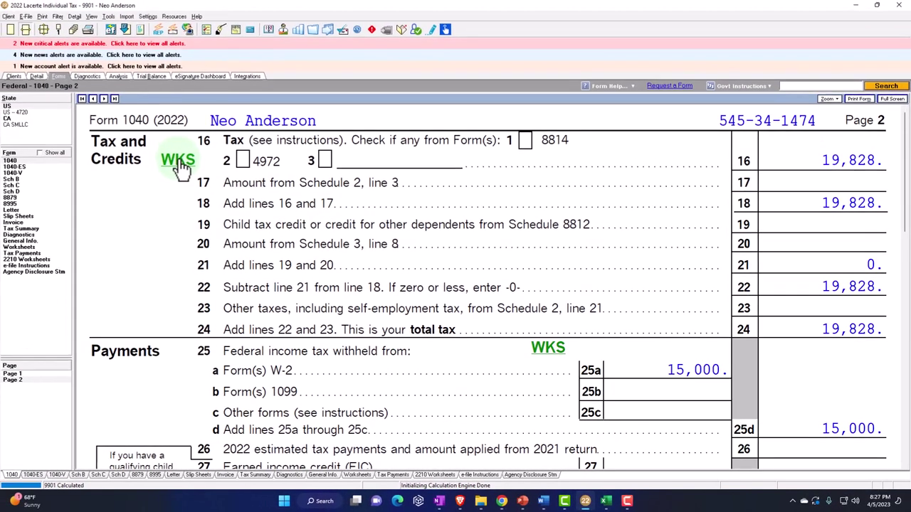
click(112, 130)
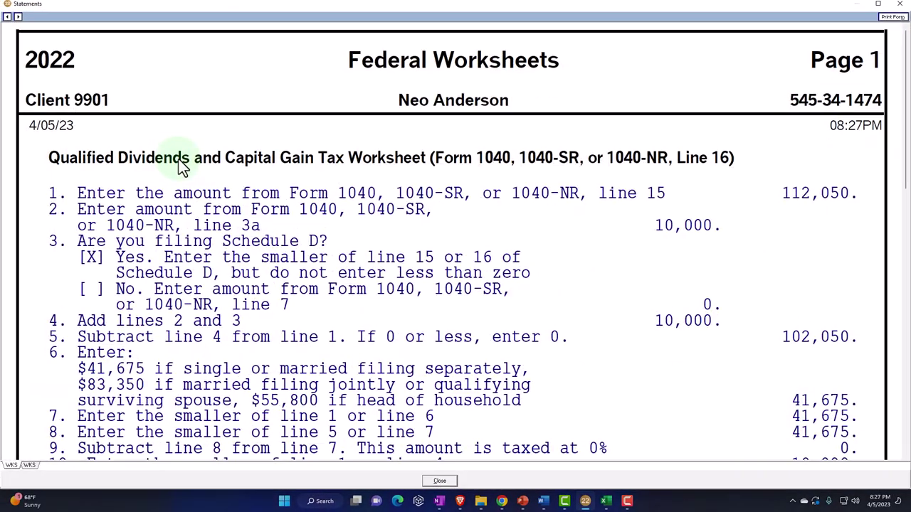
scroll(544, 270, down, 3)
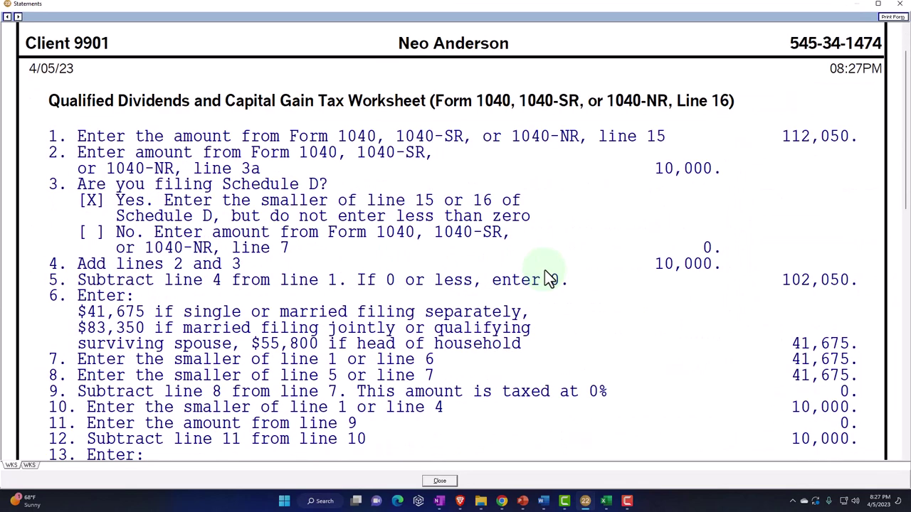
scroll(544, 270, down, 9)
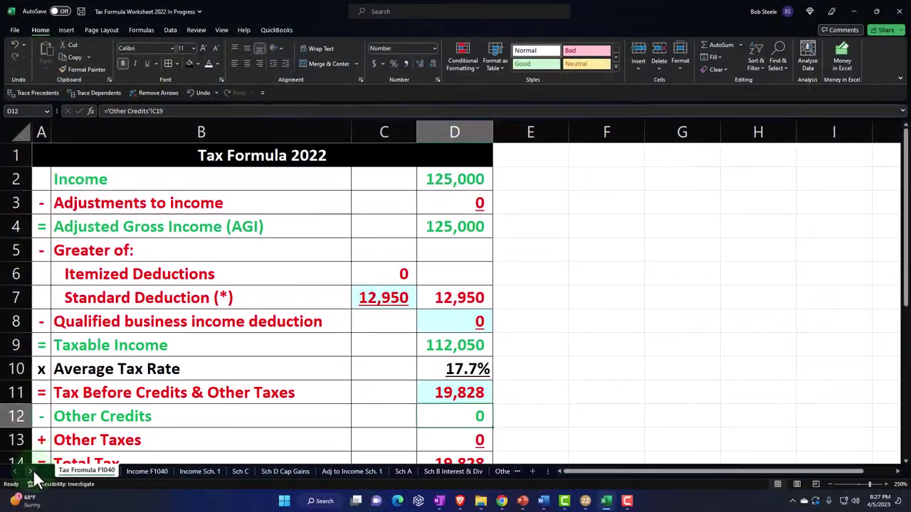
Step: On Excel's Tax cal sheet, examine the ordinary income tiers, the dividend tax and the Total tax amounts in G17 and I17
click(31, 471)
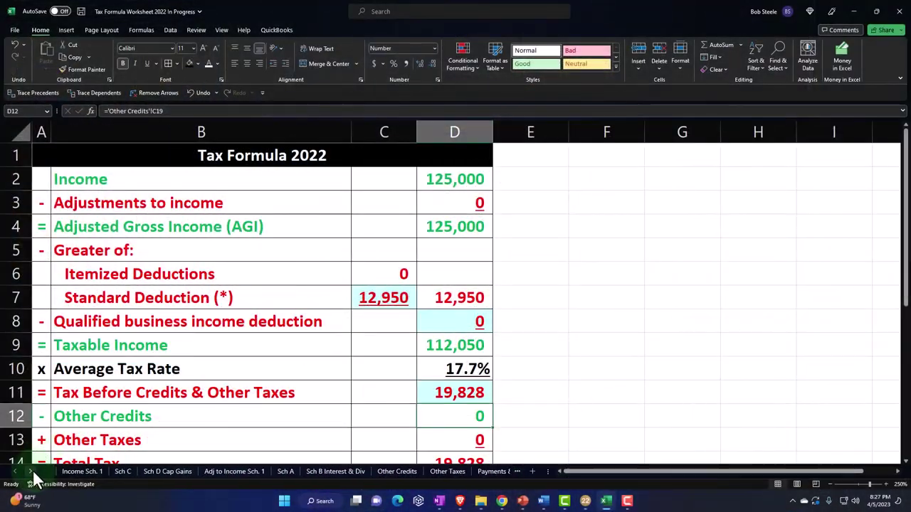
click(31, 471)
click(485, 471)
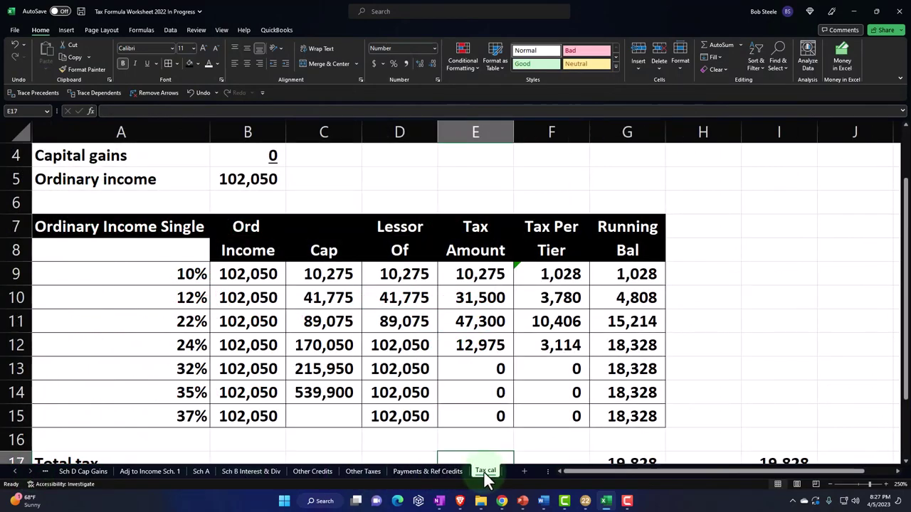
click(444, 382)
scroll(538, 354, up, 1)
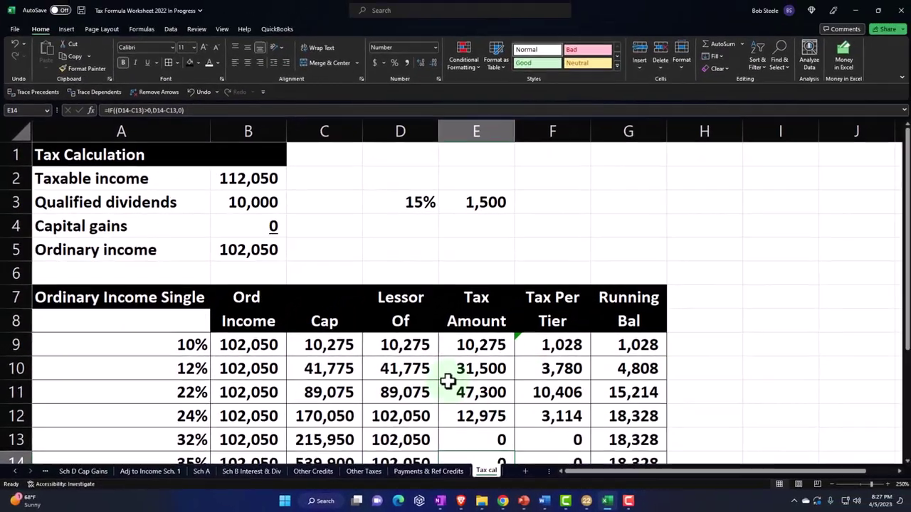
scroll(534, 342, down, 1)
scroll(450, 374, down, 1)
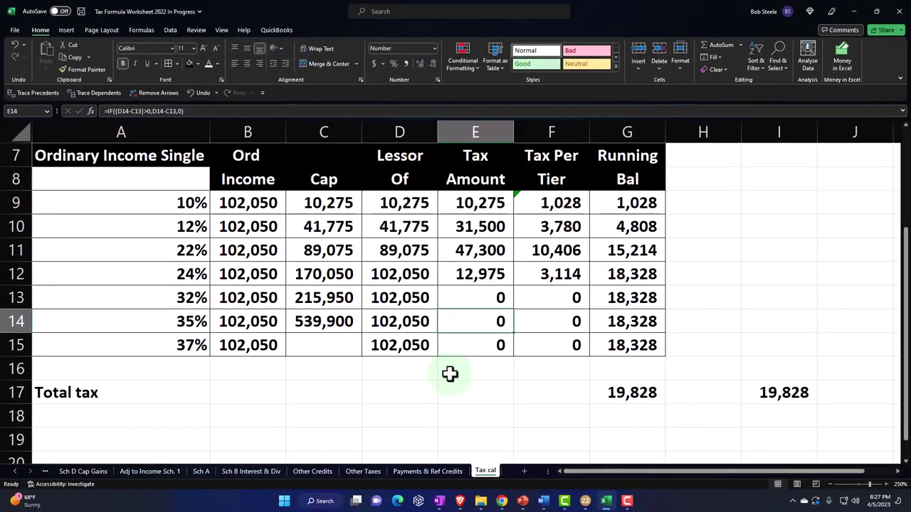
scroll(562, 400, down, 1)
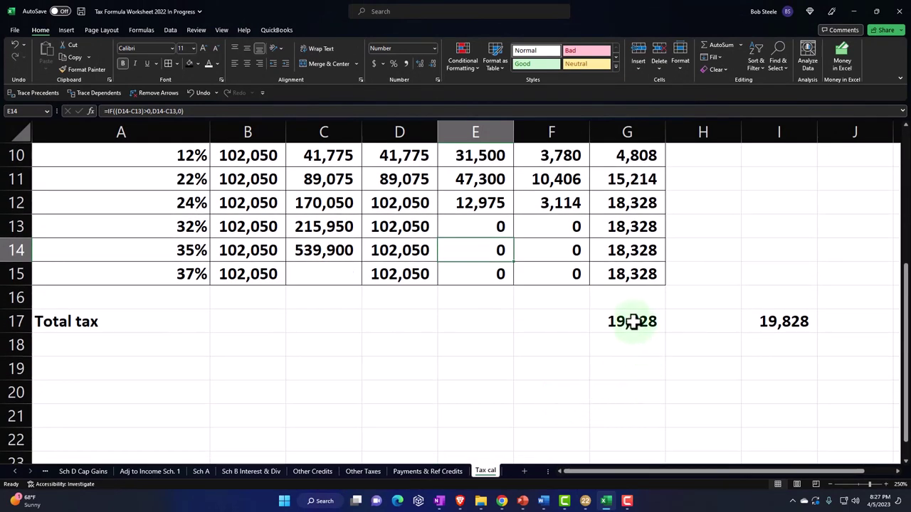
key(Return)
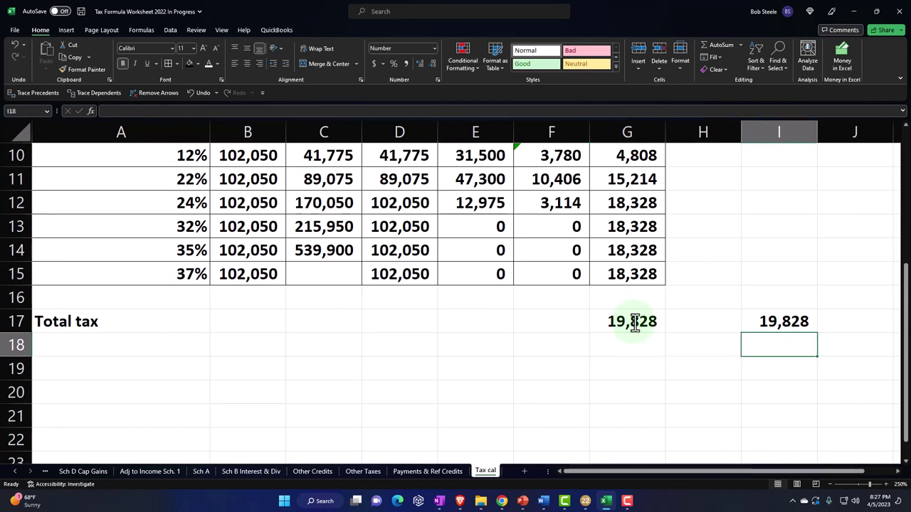
double_click(772, 320)
key(Return)
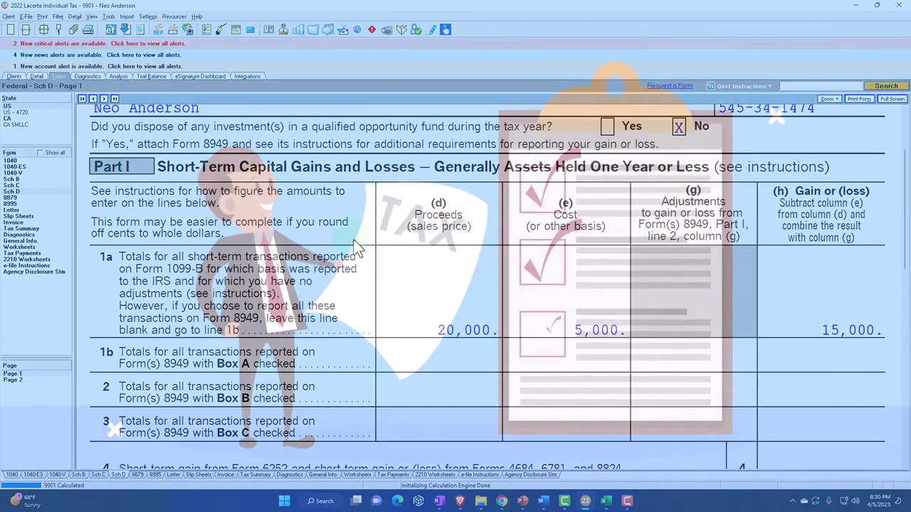
Step: In Lacerte's Dispositions input, set Comp A's date acquired to -2/2/2000 and date sold to 6/15/2022
click(37, 76)
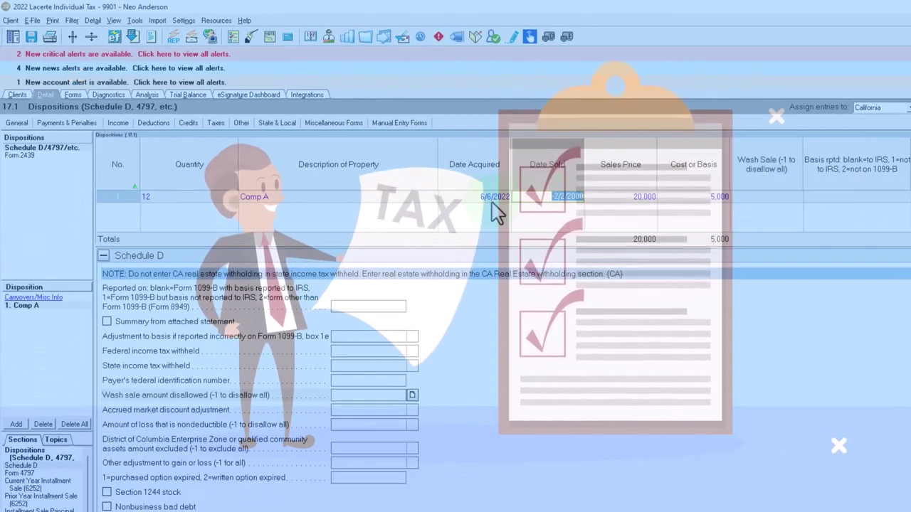
click(392, 160)
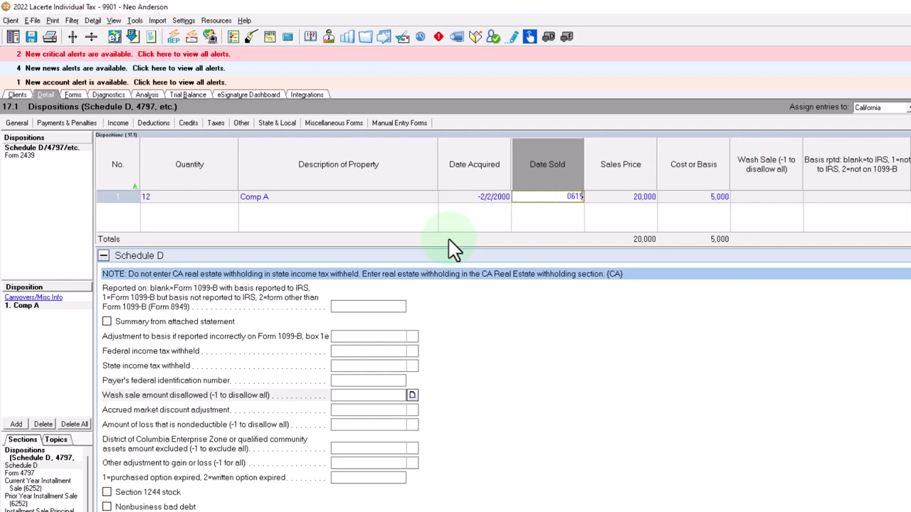
text(2)
key(Tab)
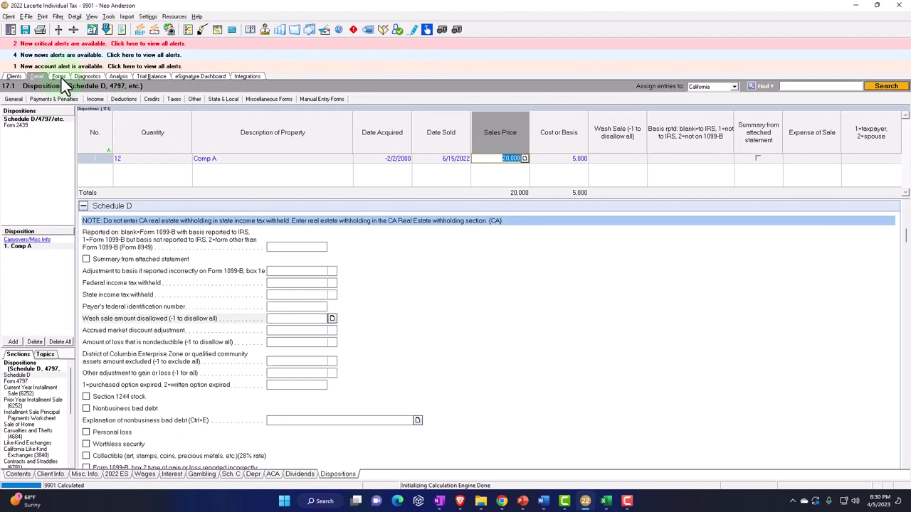
Step: Check the long-term section of Schedule D and the income lines on Form 1040 page 1, ending back in Excel
click(72, 95)
scroll(356, 240, down, 10)
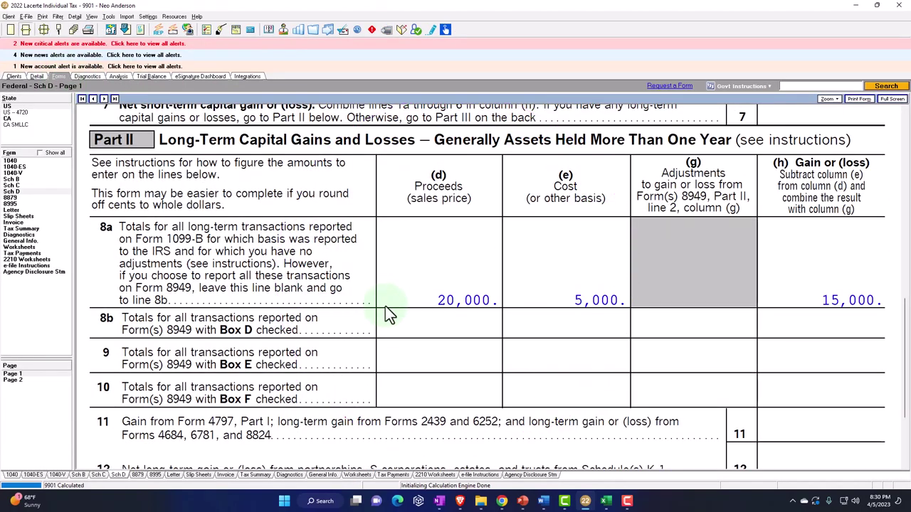
click(11, 161)
scroll(403, 254, down, 10)
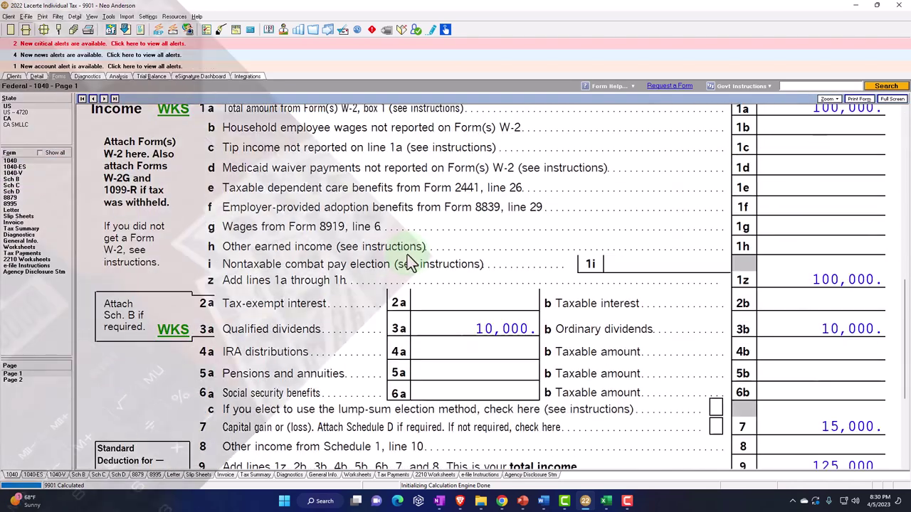
scroll(410, 262, down, 3)
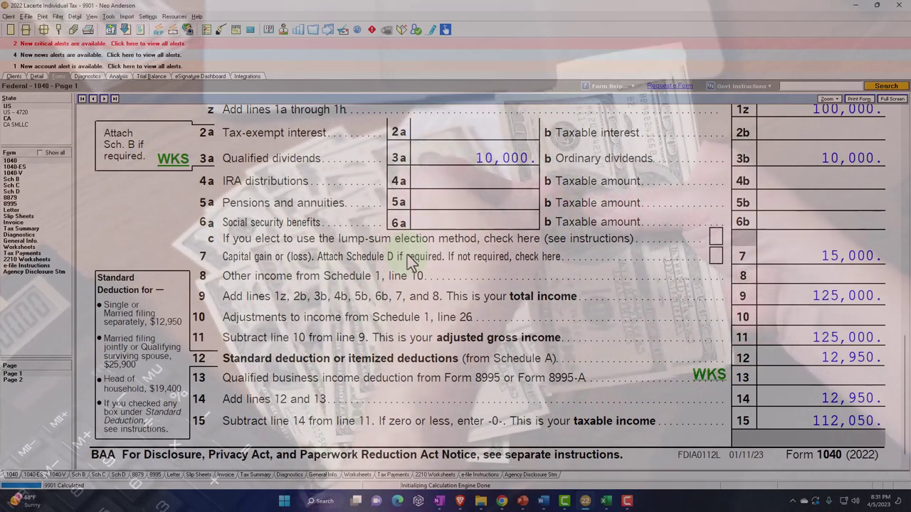
click(606, 501)
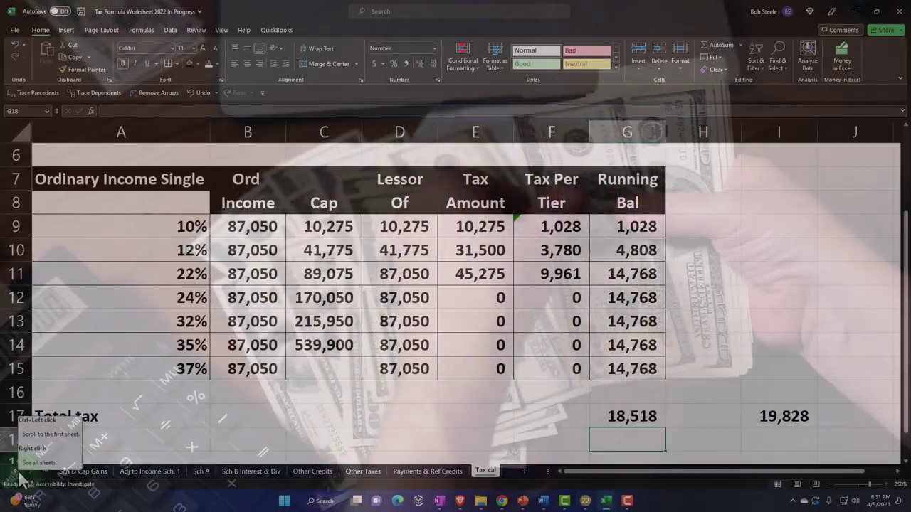
Step: Return to the Tax cal sheet and undo the last change to the Capital gains amount in B4
click(17, 472)
click(86, 471)
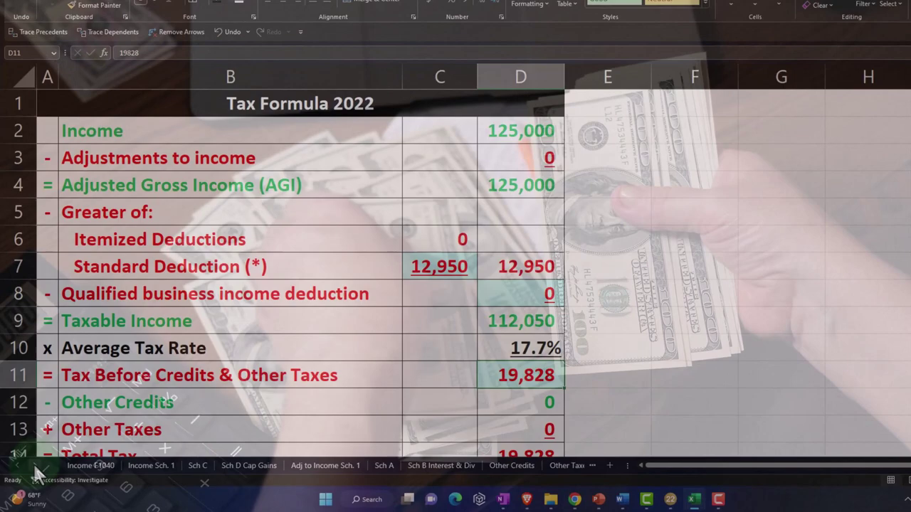
click(33, 467)
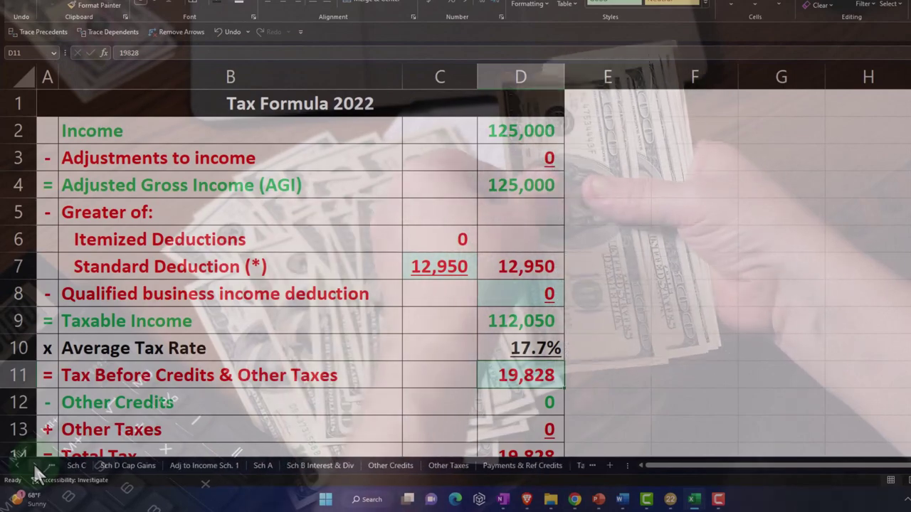
click(555, 465)
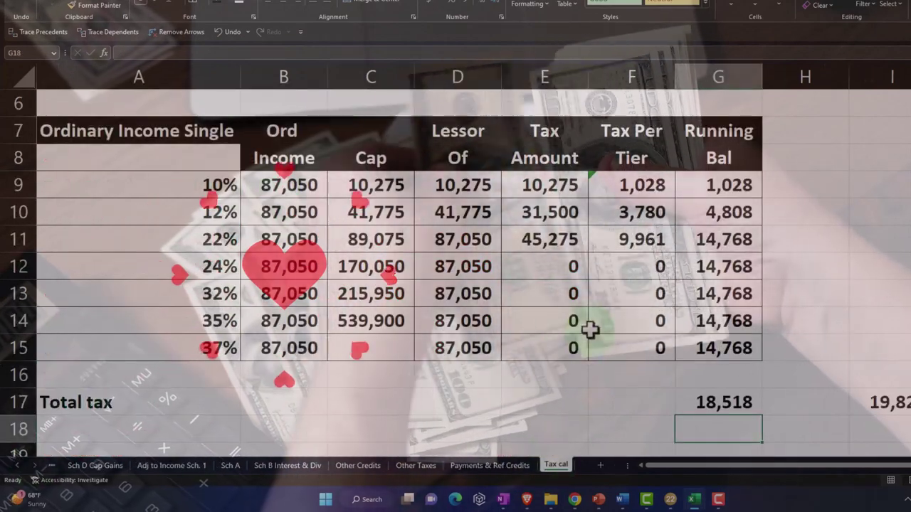
key(ctrl+z)
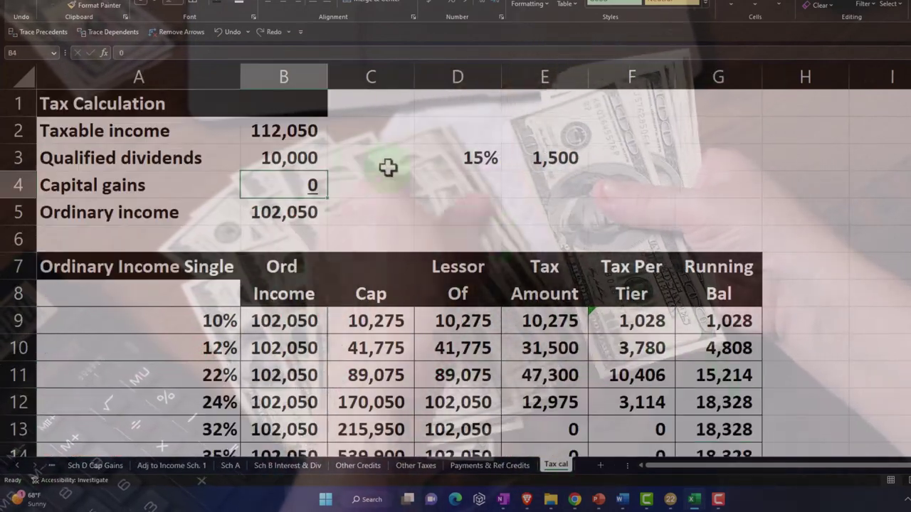
Step: Check the Qualified dividends and Ordinary income formulas, and compare the Total tax amounts in G17 and I17
click(311, 159)
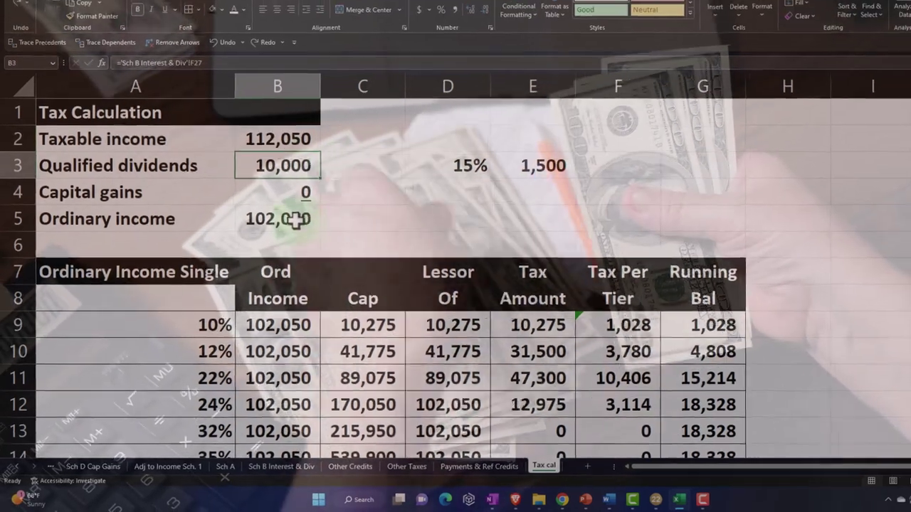
click(295, 220)
scroll(321, 227, down, 4)
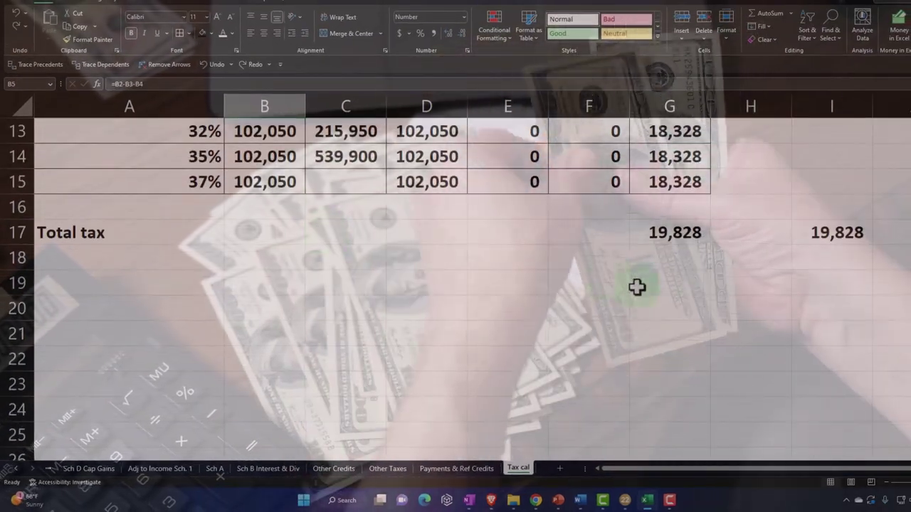
scroll(640, 289, up, 1)
click(694, 310)
click(825, 311)
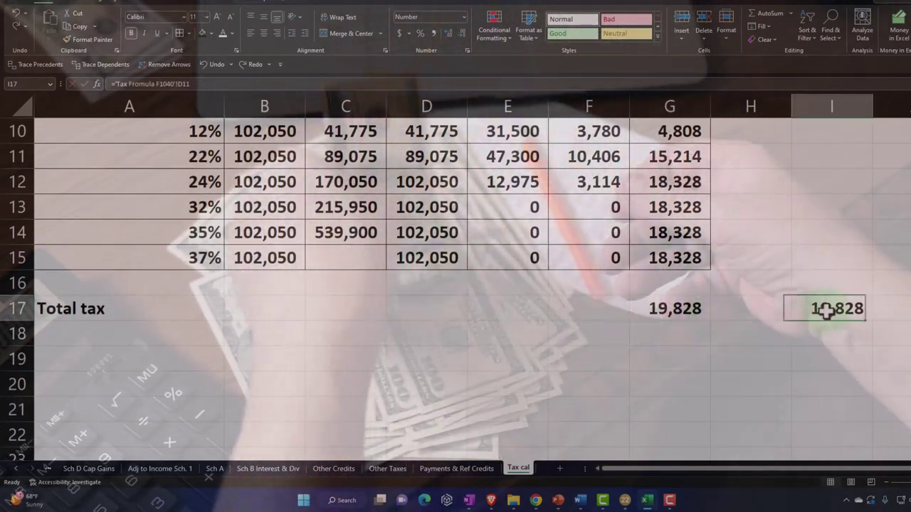
double_click(825, 311)
key(Return)
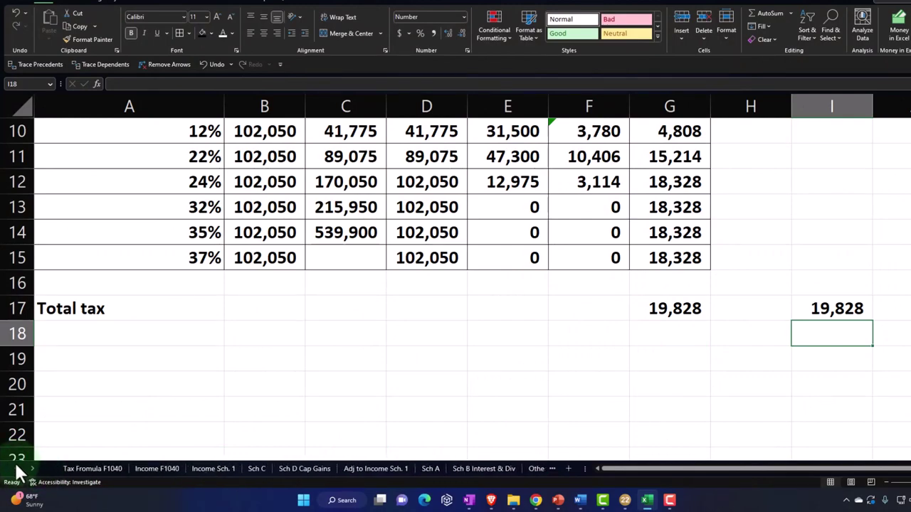
Step: Check line 16 on page 2 of Lacerte's Form 1040 and set D11 on Excel's Tax Formula F1040 sheet to 18,524
click(77, 471)
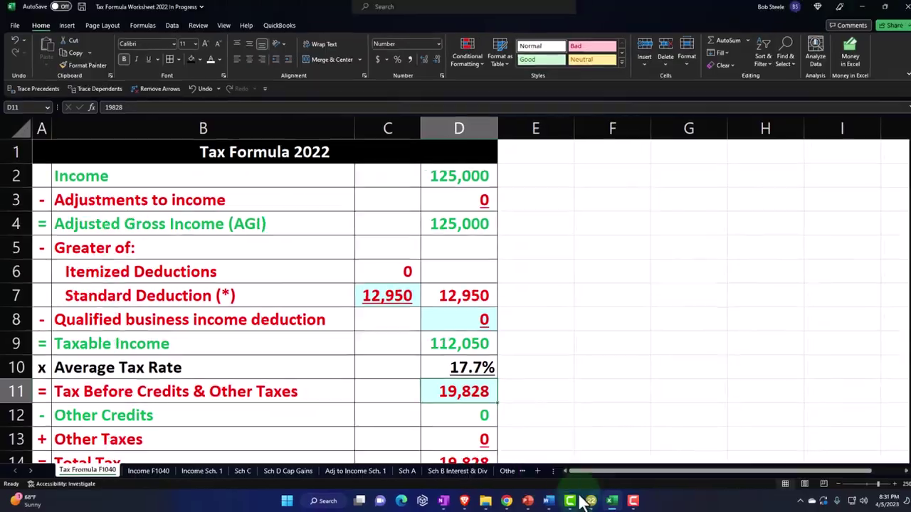
click(625, 500)
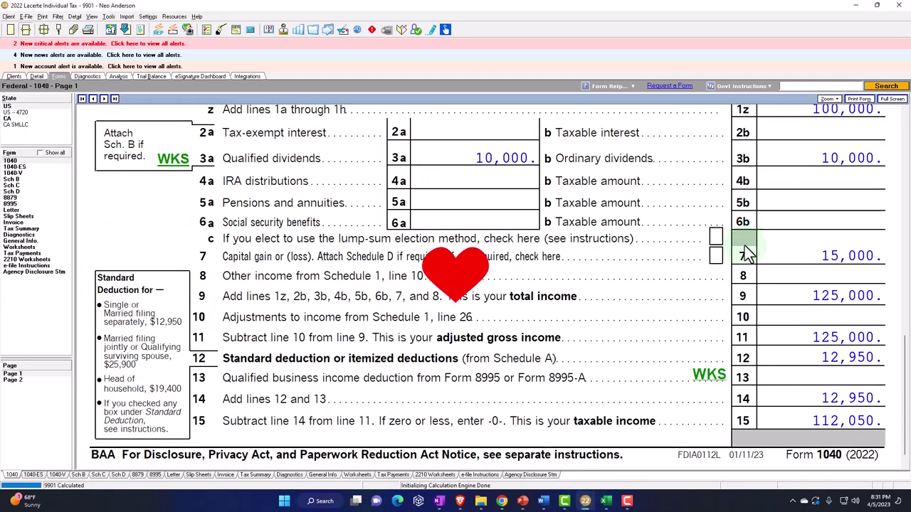
click(13, 379)
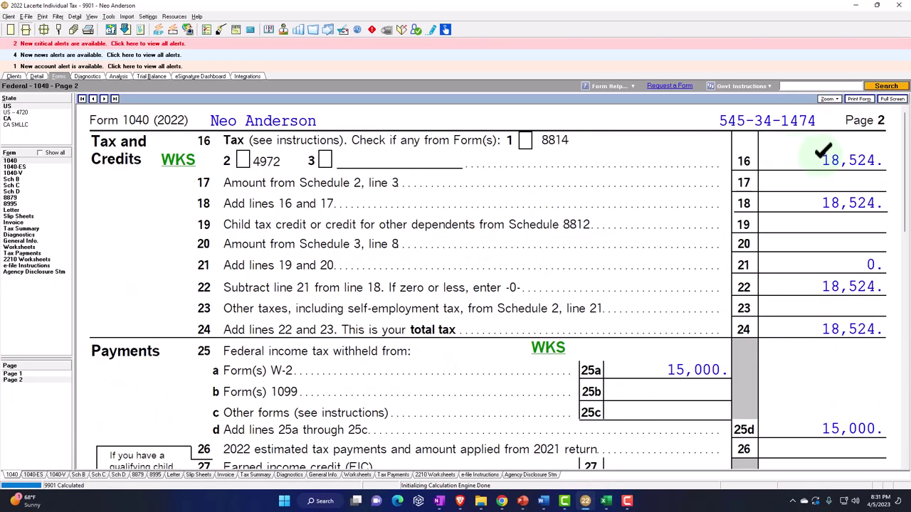
click(606, 501)
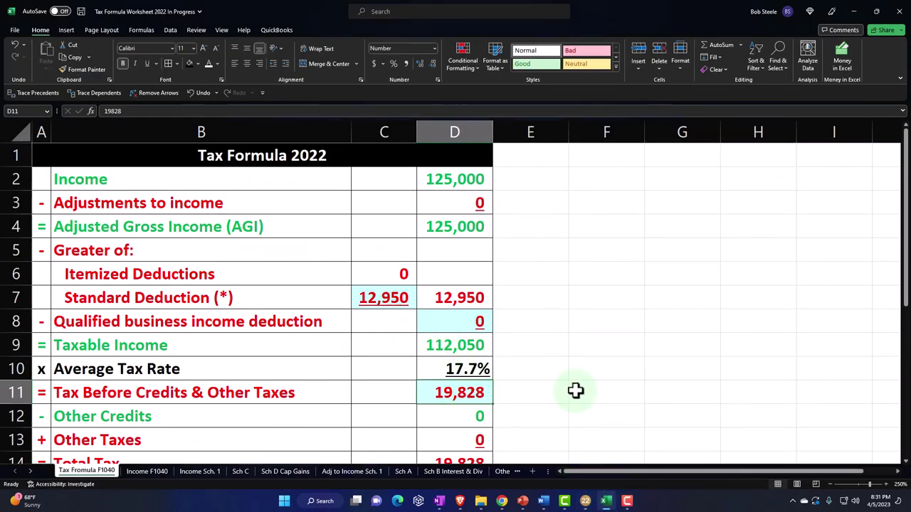
text(18,524)
key(Return)
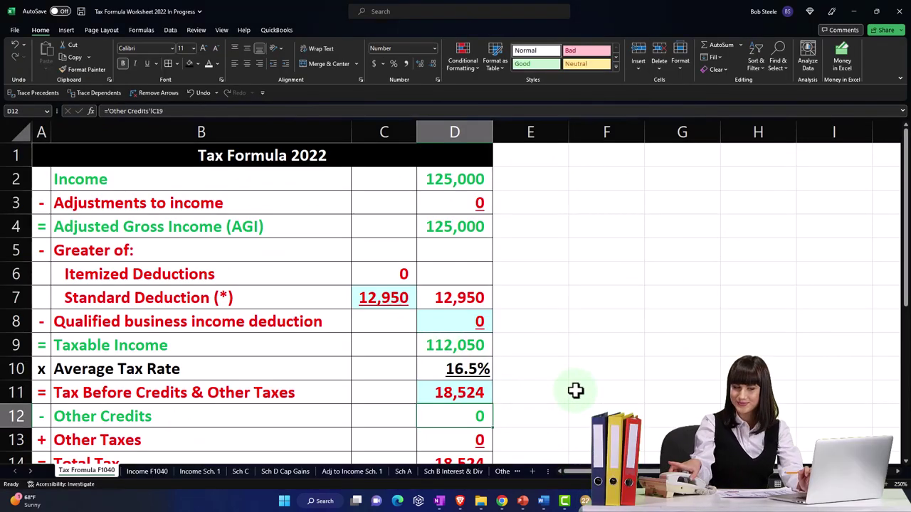
Step: On the Tax cal sheet, enter a formula in J17 that subtracts I17 from the calculated Total tax in G17
click(28, 471)
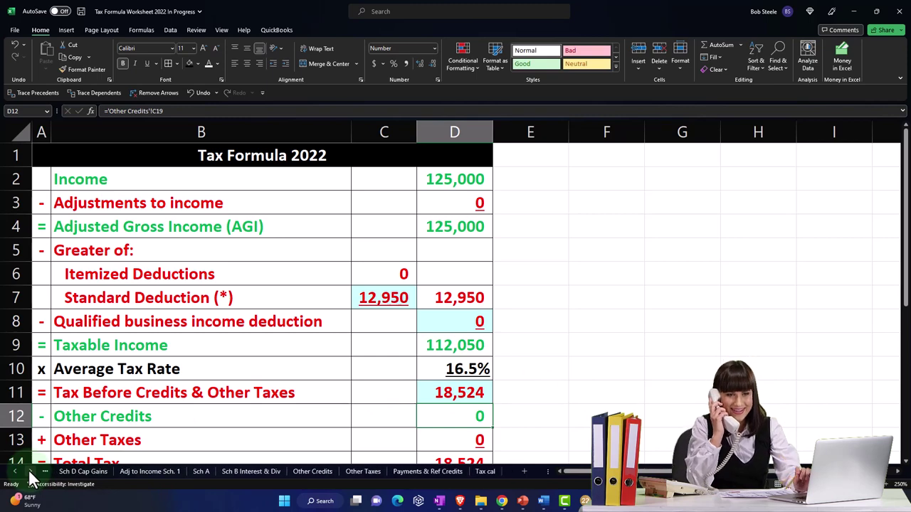
click(484, 471)
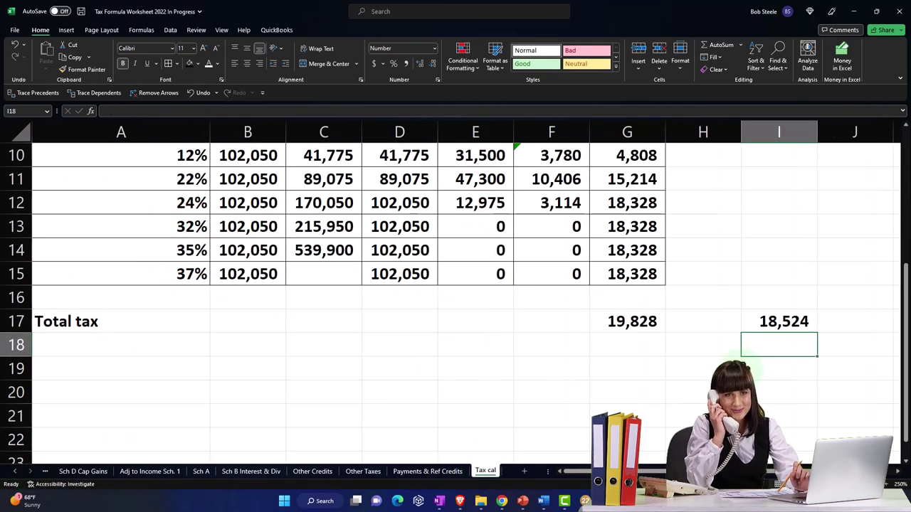
click(836, 321)
text(+)
key(Left)
key(Left)
key(Left)
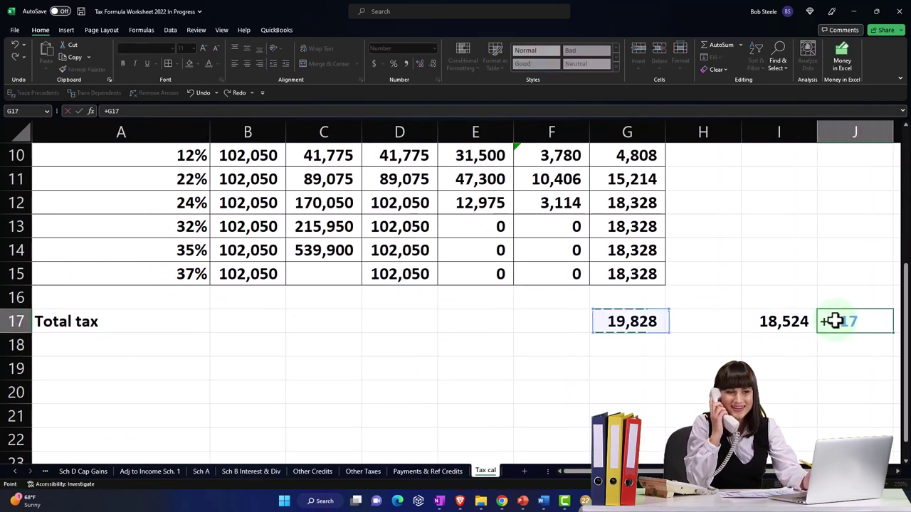
key(Return)
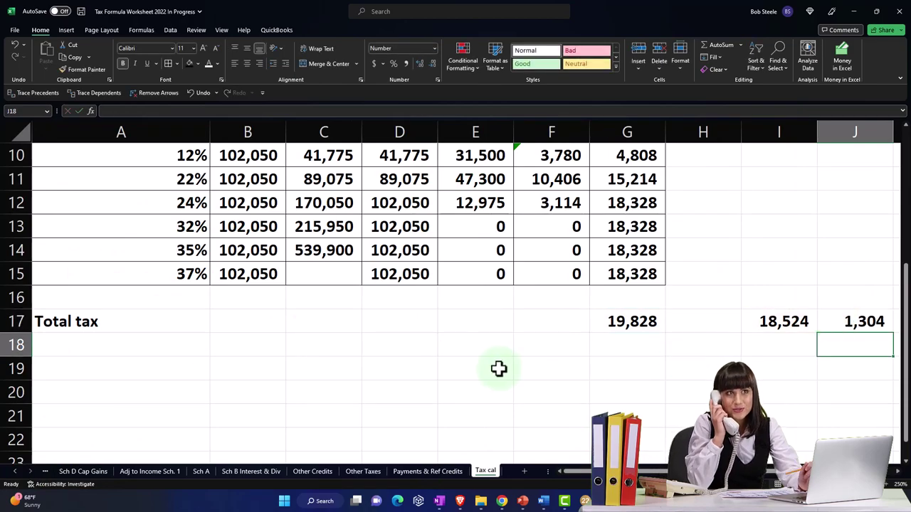
Step: Link Capital gains in B4 to Total Long Term Capital Gains in E21 of the Sch D Cap Gains sheet
scroll(498, 368, up, 3)
click(262, 224)
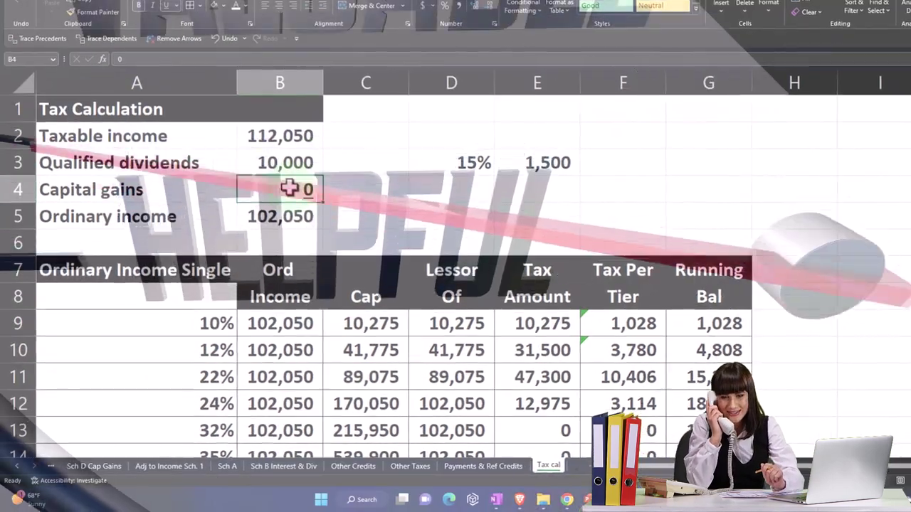
text(=)
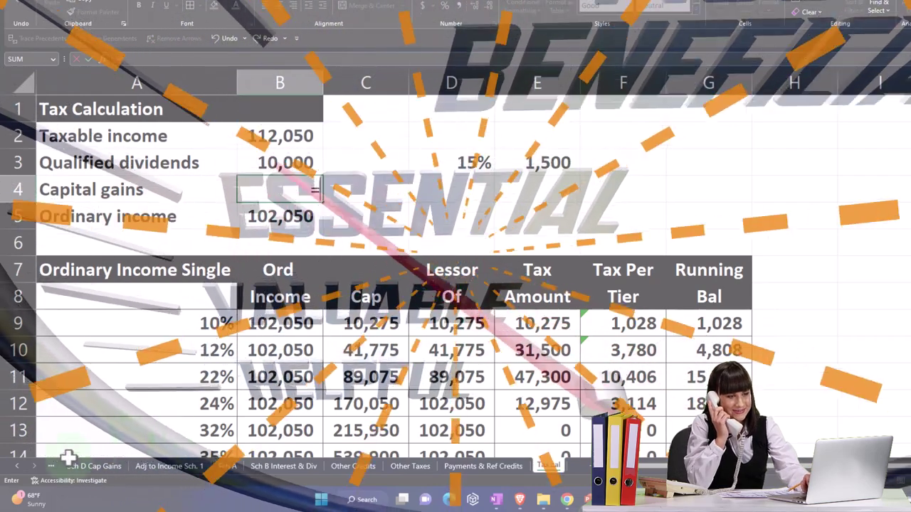
click(17, 466)
click(17, 467)
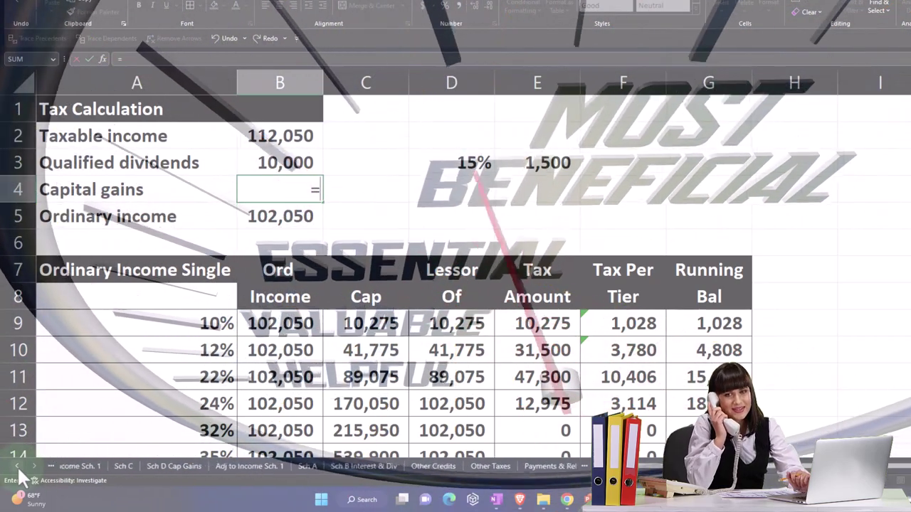
click(17, 467)
click(18, 467)
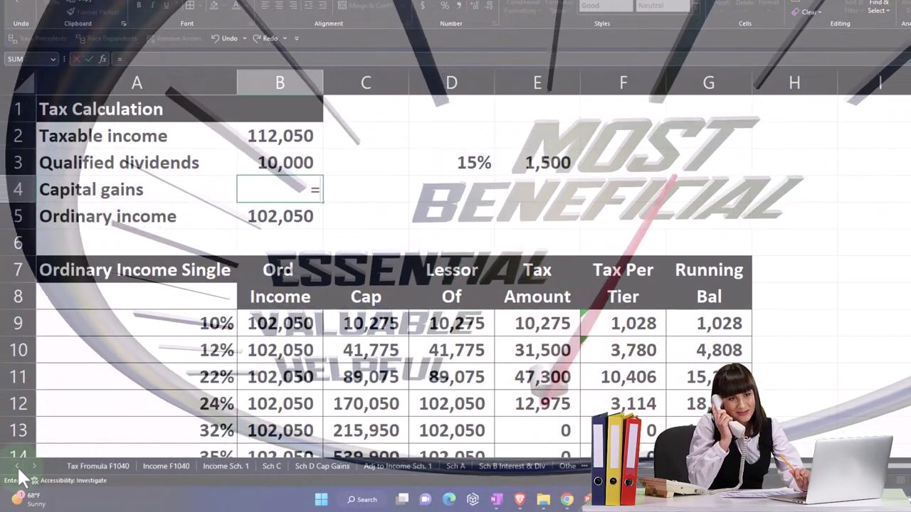
click(321, 466)
scroll(321, 396, up, 1)
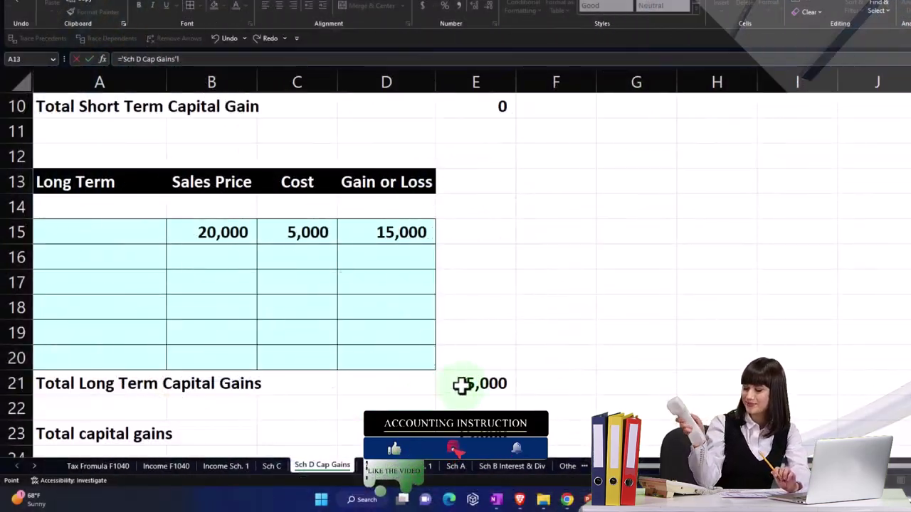
click(475, 383)
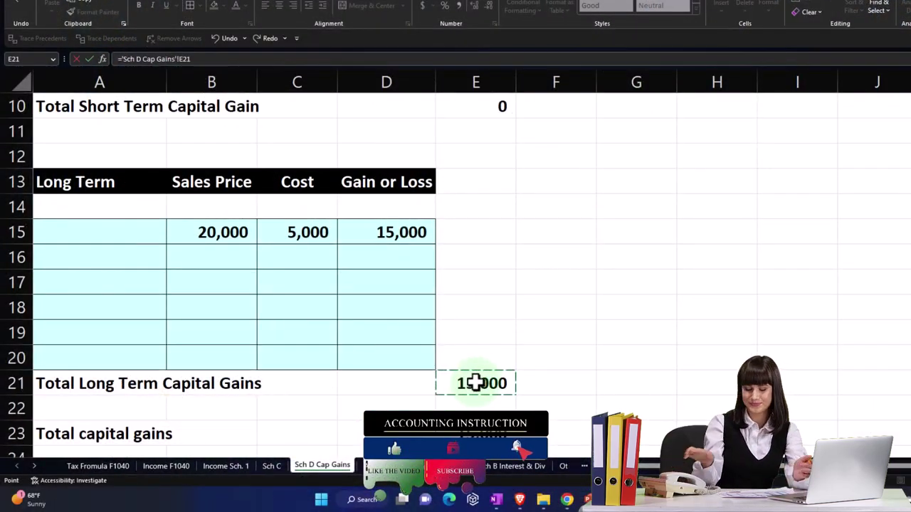
key(Return)
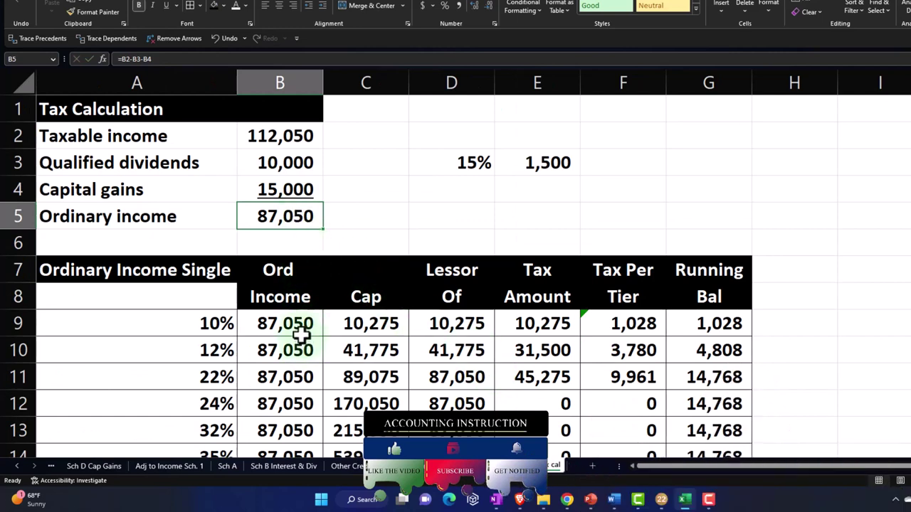
Step: Review the dividend rate in D3 and PowerPoint's 2022 dividend and capital gains tax rate slides, ending back on the Tax cal sheet
click(451, 165)
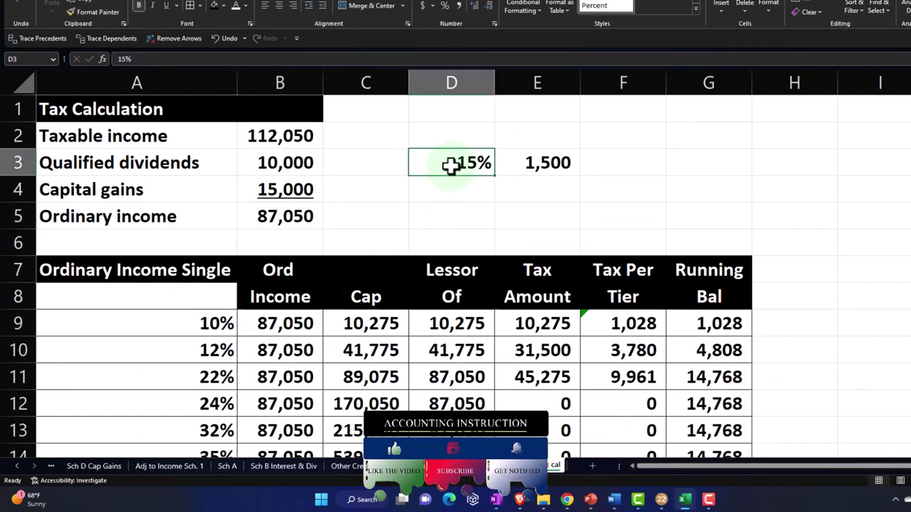
click(453, 187)
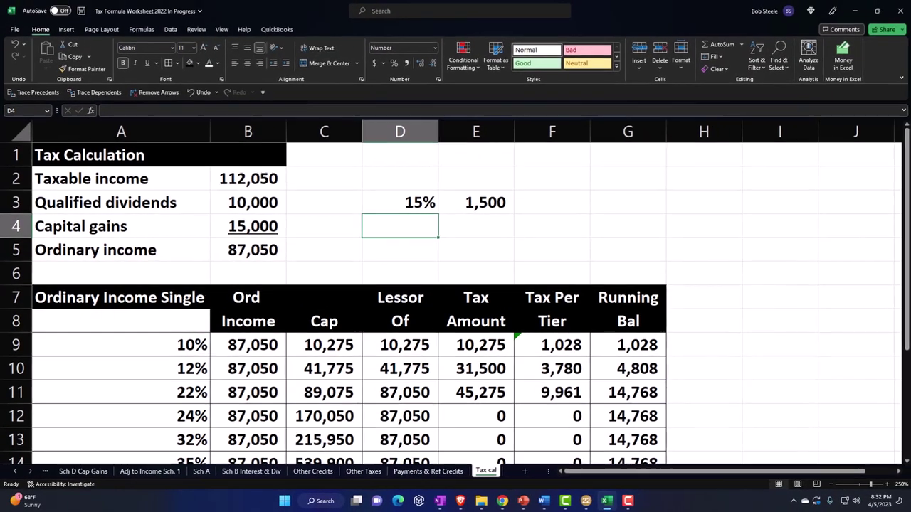
key(alt+Tab)
drag(491, 107, 492, 8)
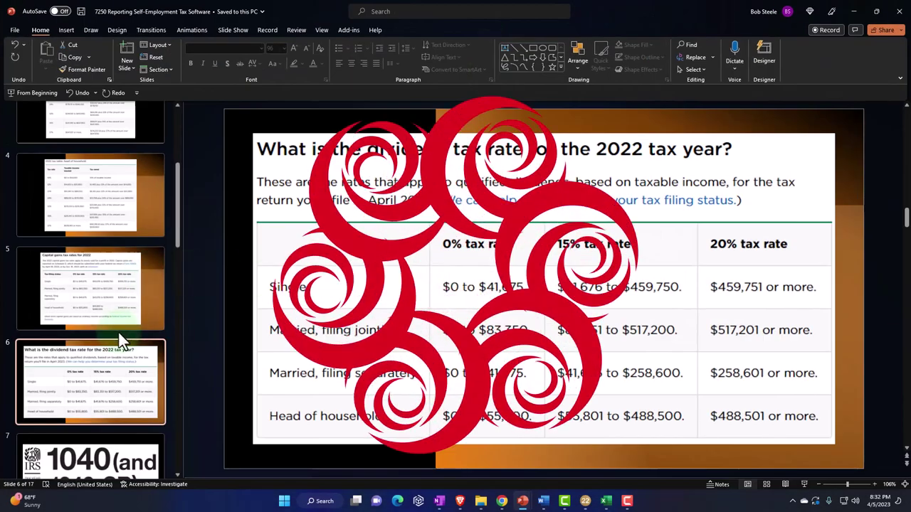
click(106, 302)
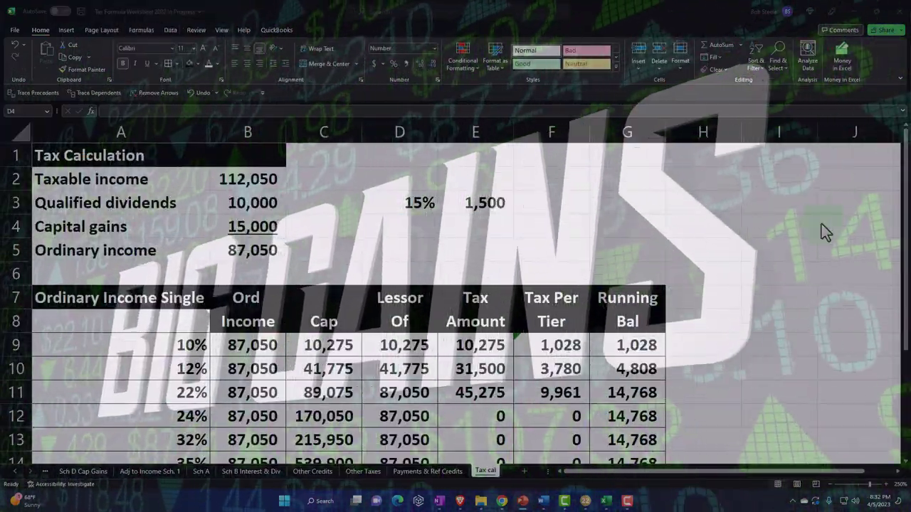
scroll(420, 417, down, 1)
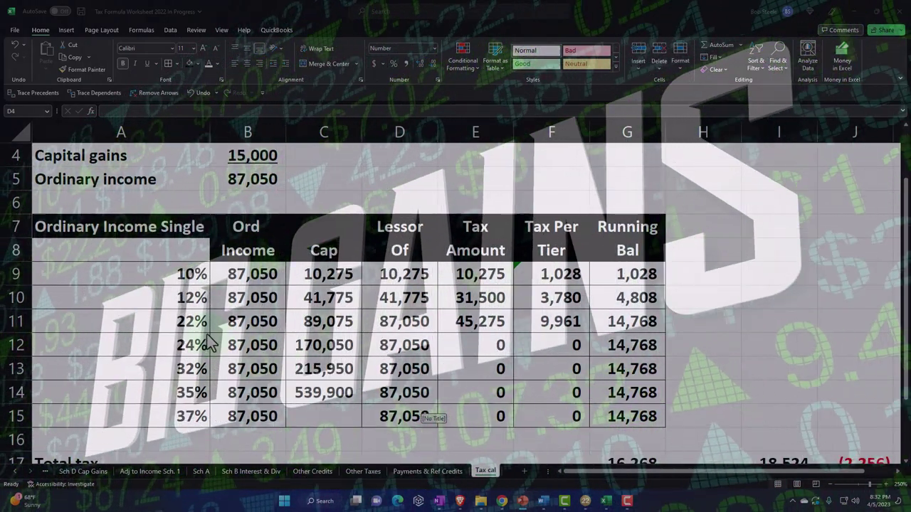
scroll(399, 322, up, 1)
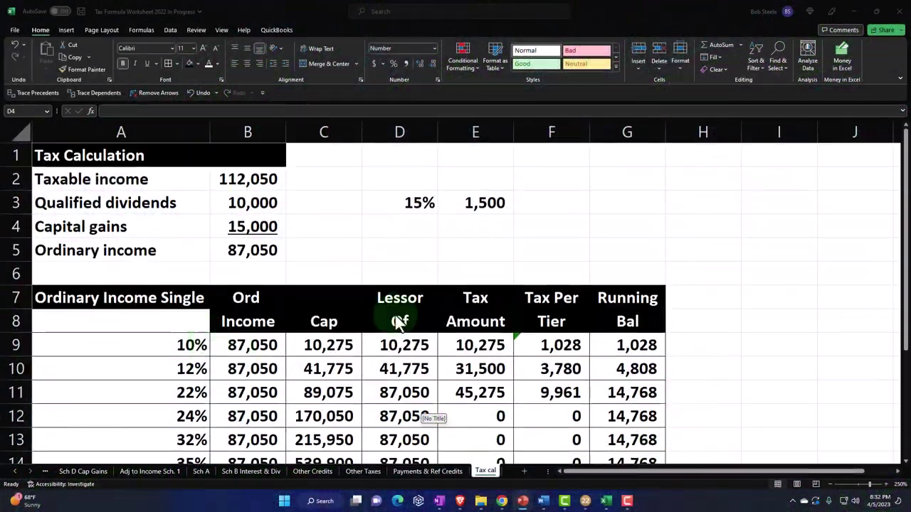
Step: Enter a 15% rate for Capital gains in D4, formatted as a percentage
click(413, 228)
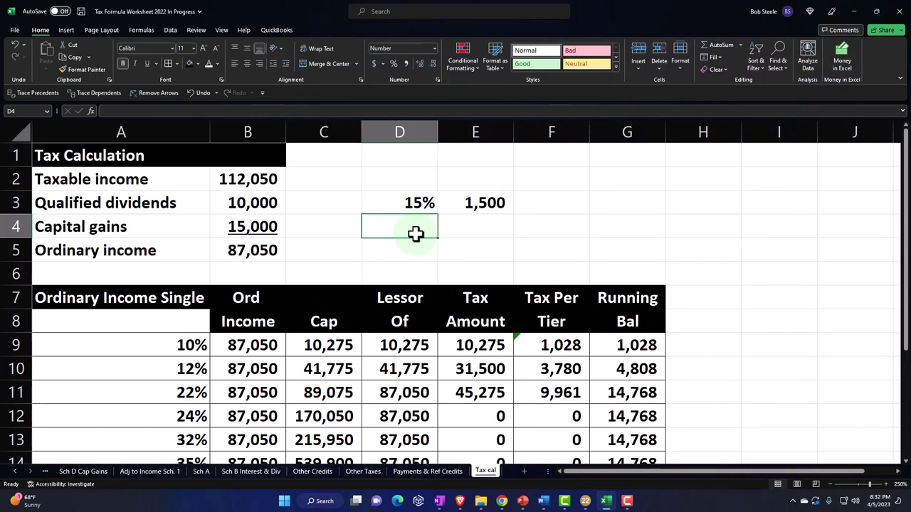
text(.15)
key(Return)
click(393, 64)
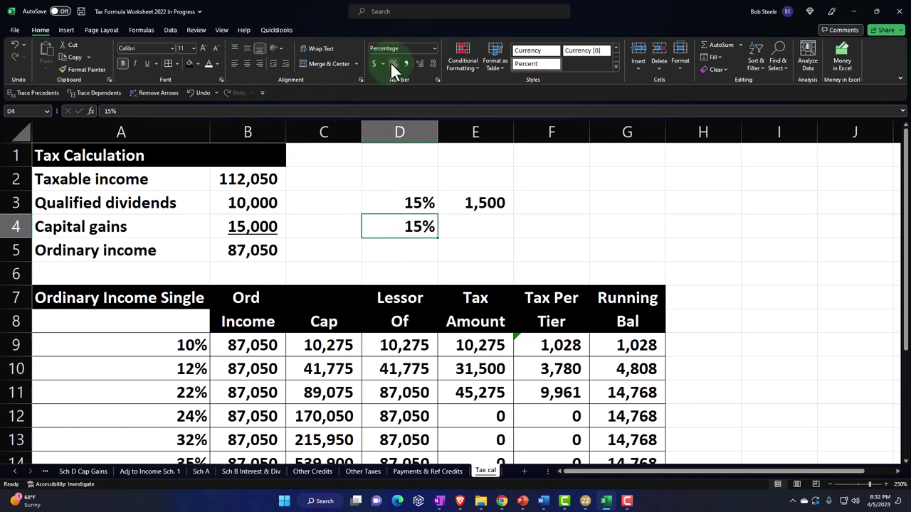
Step: Enter a formula in E4 that multiplies Capital gains in B4 by the 15% rate in D4
key(Right)
text(=)
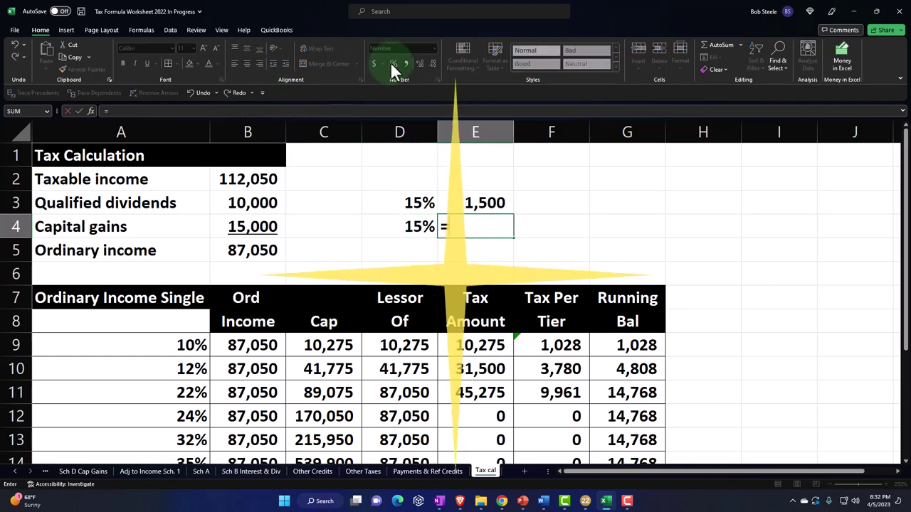
key(Left)
key(Left)
key(Left)
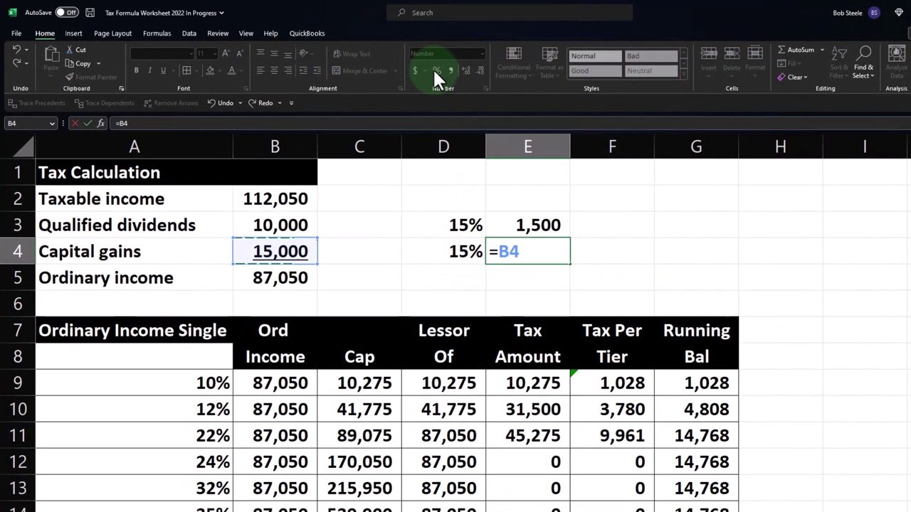
text(*)
key(Left)
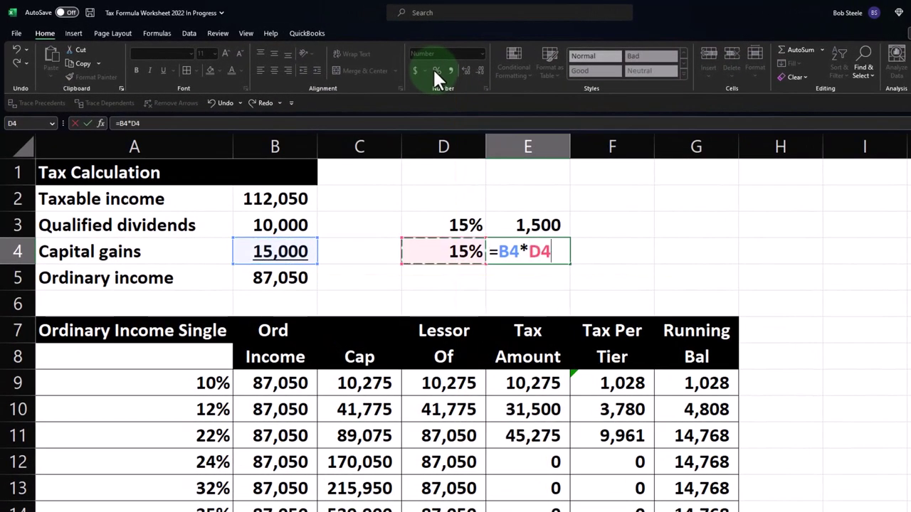
key(Return)
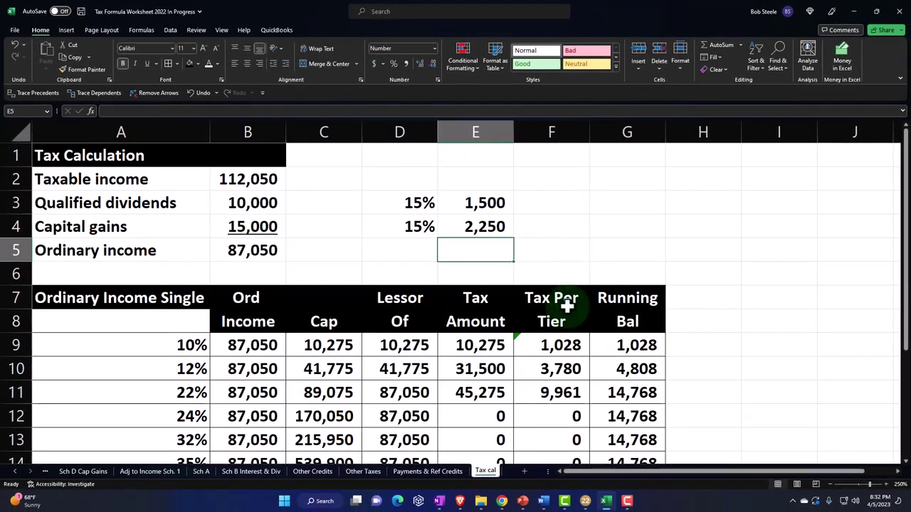
Step: Rewrite the Total tax formula in G17 to add the final running balance in G15 and the dividend and capital gains taxes in E3 and E4
scroll(563, 327, down, 3)
click(625, 324)
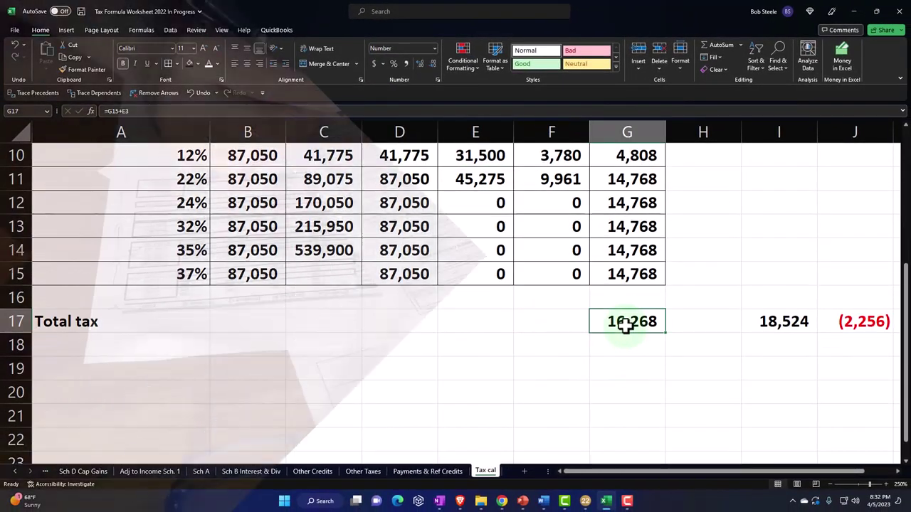
text(=)
key(Up)
key(Up)
text(+)
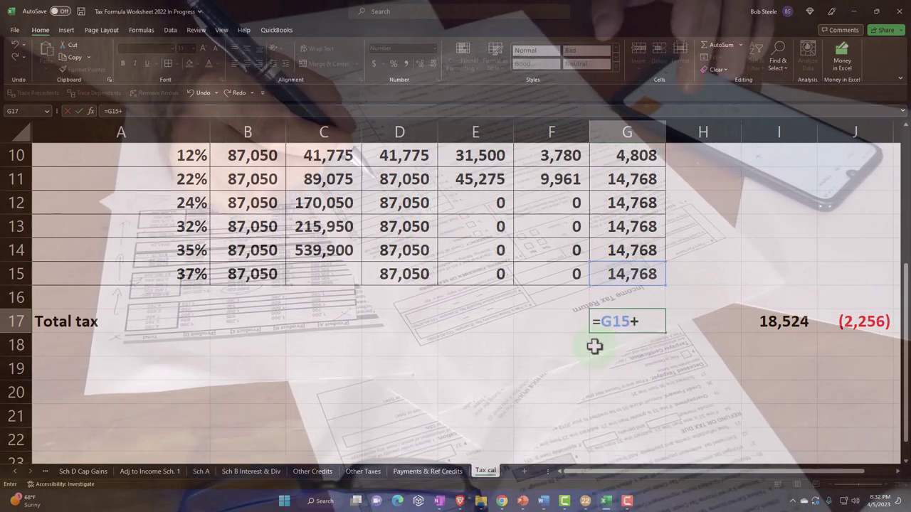
scroll(569, 344, up, 3)
click(484, 205)
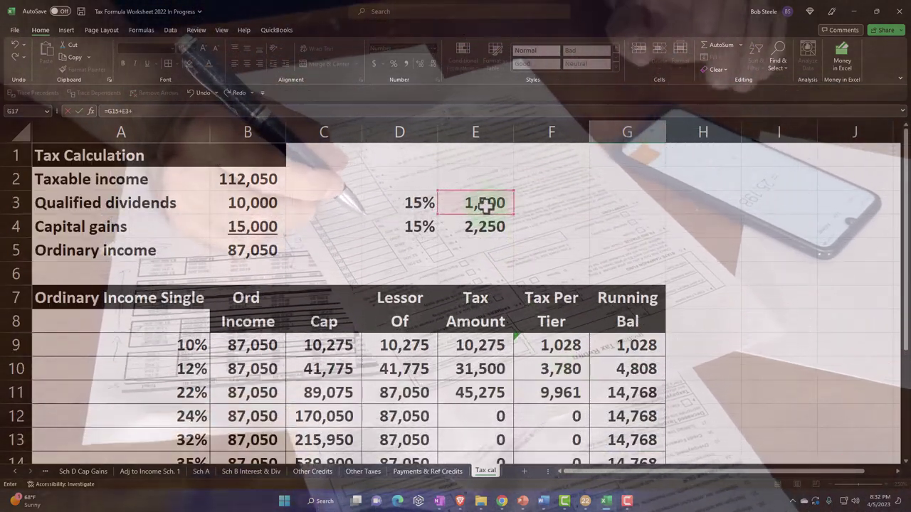
key(Return)
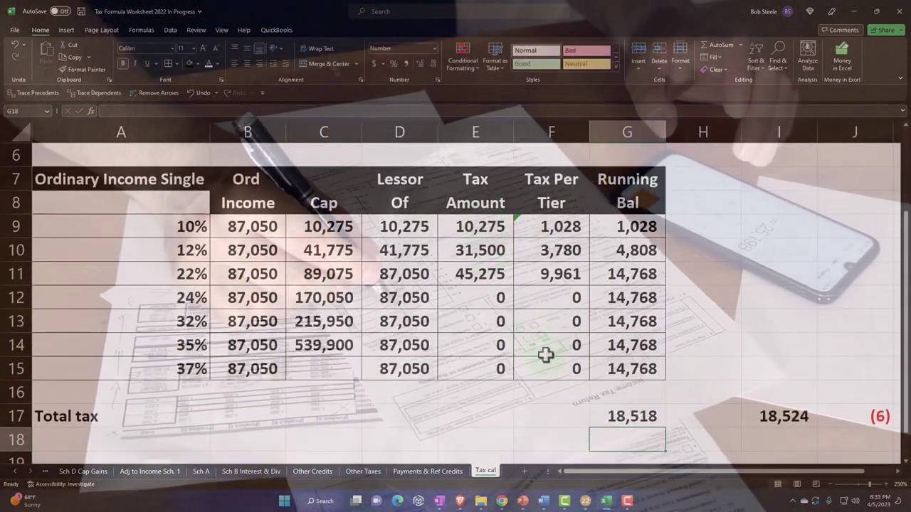
Step: Review the Total tax difference in J17 and the preferential tax amounts, and switch to Lacerte to compare with the tax on Form 1040 page 2
click(843, 417)
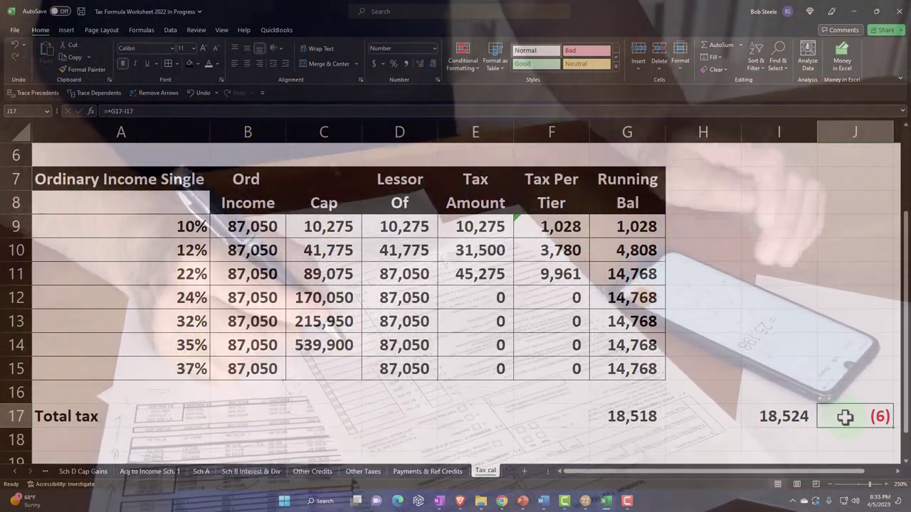
click(374, 405)
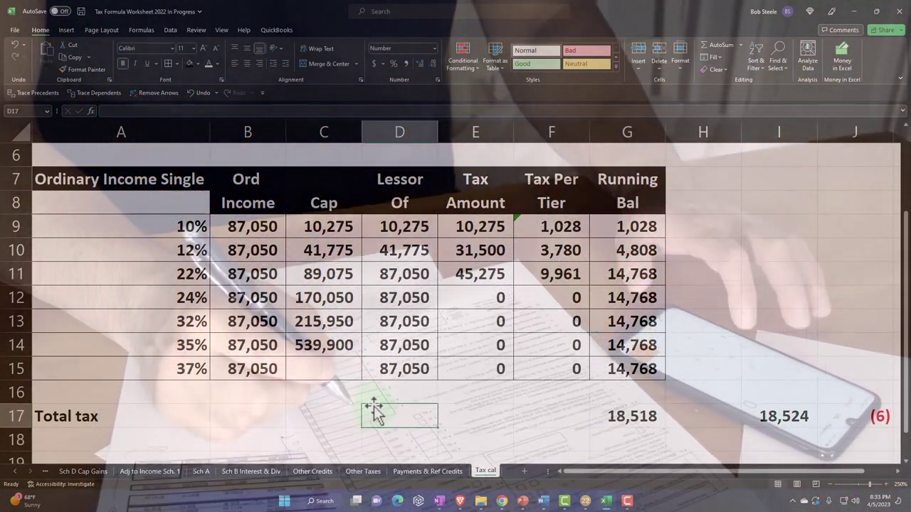
scroll(374, 405, up, 2)
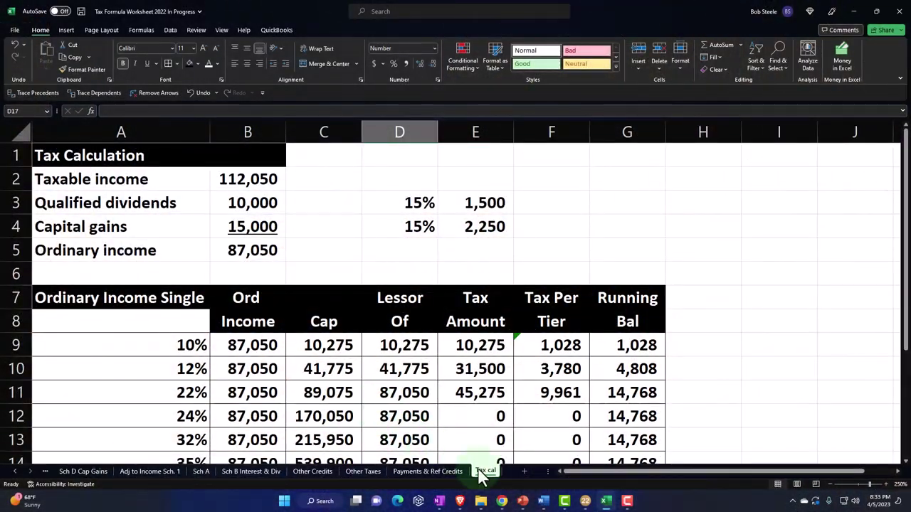
click(585, 501)
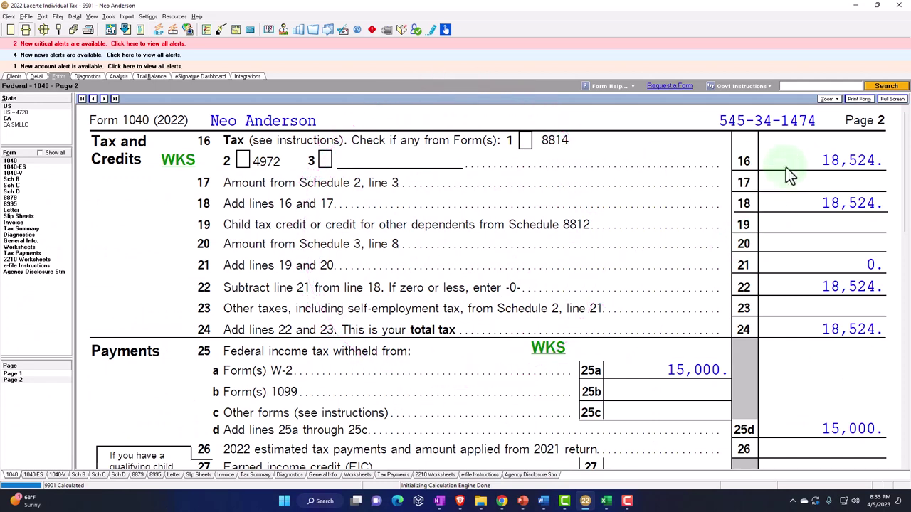